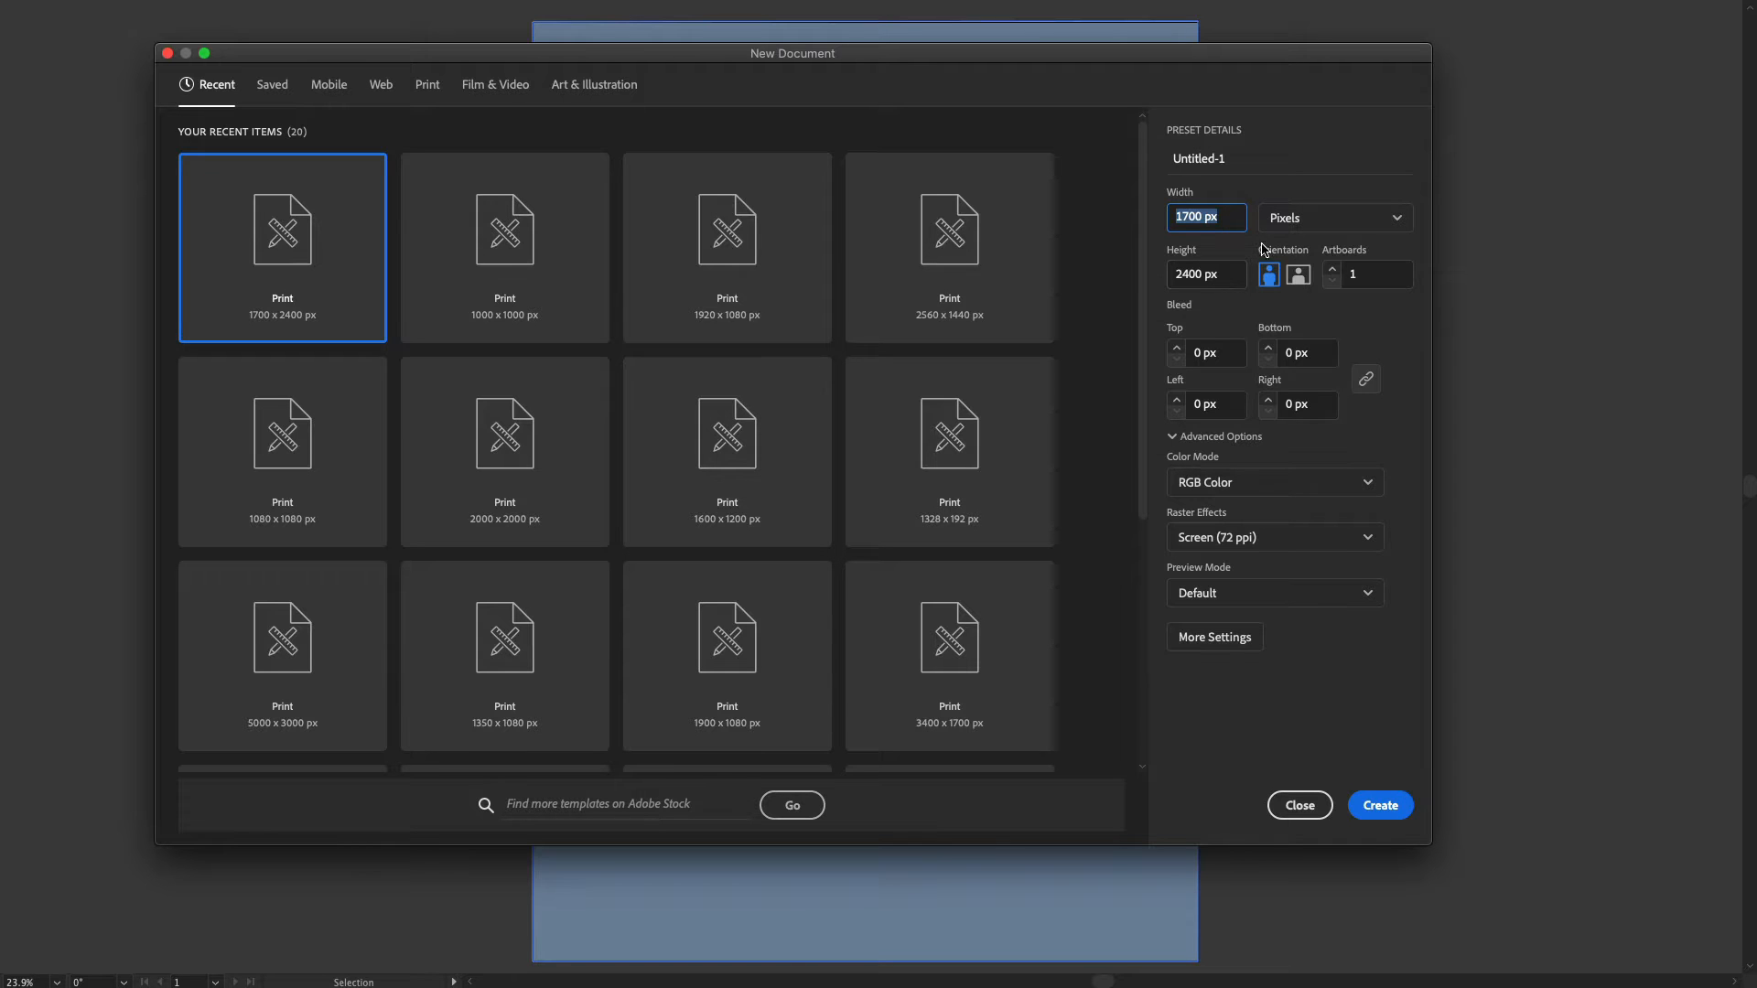
Step: Create a 1700 x 2400 px RGB document and add the text NOPE to the artboard
left_click(1369, 807)
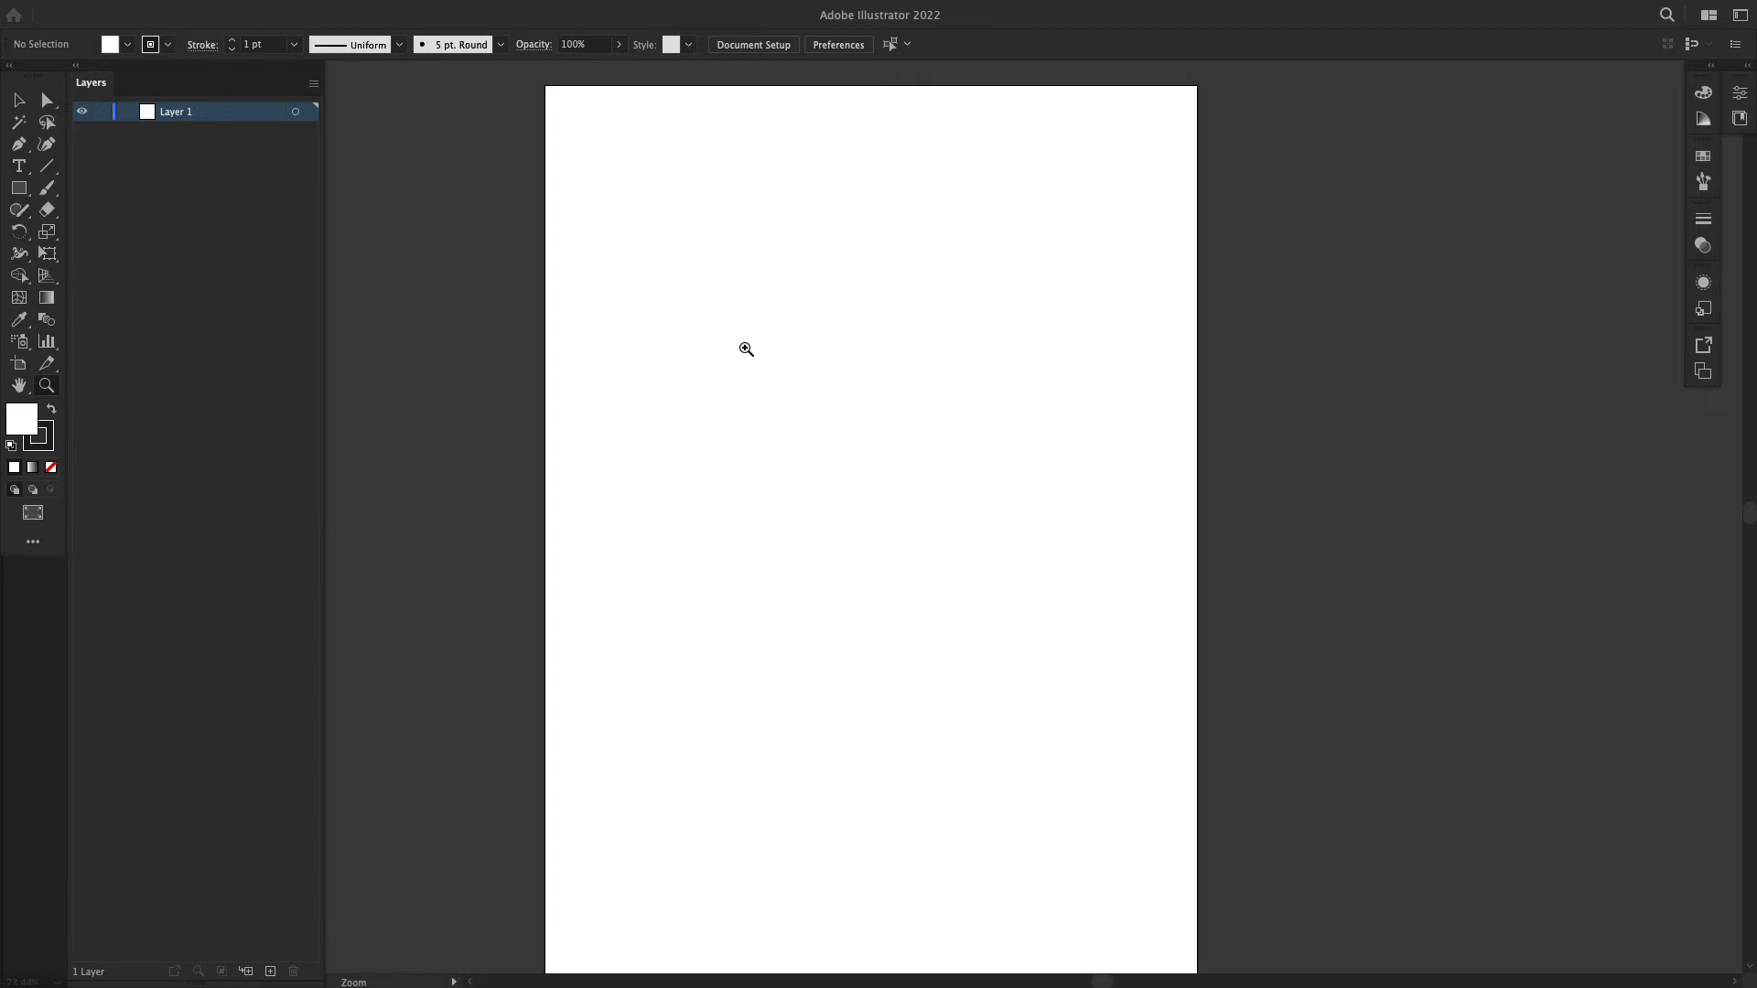
left_click(20, 166)
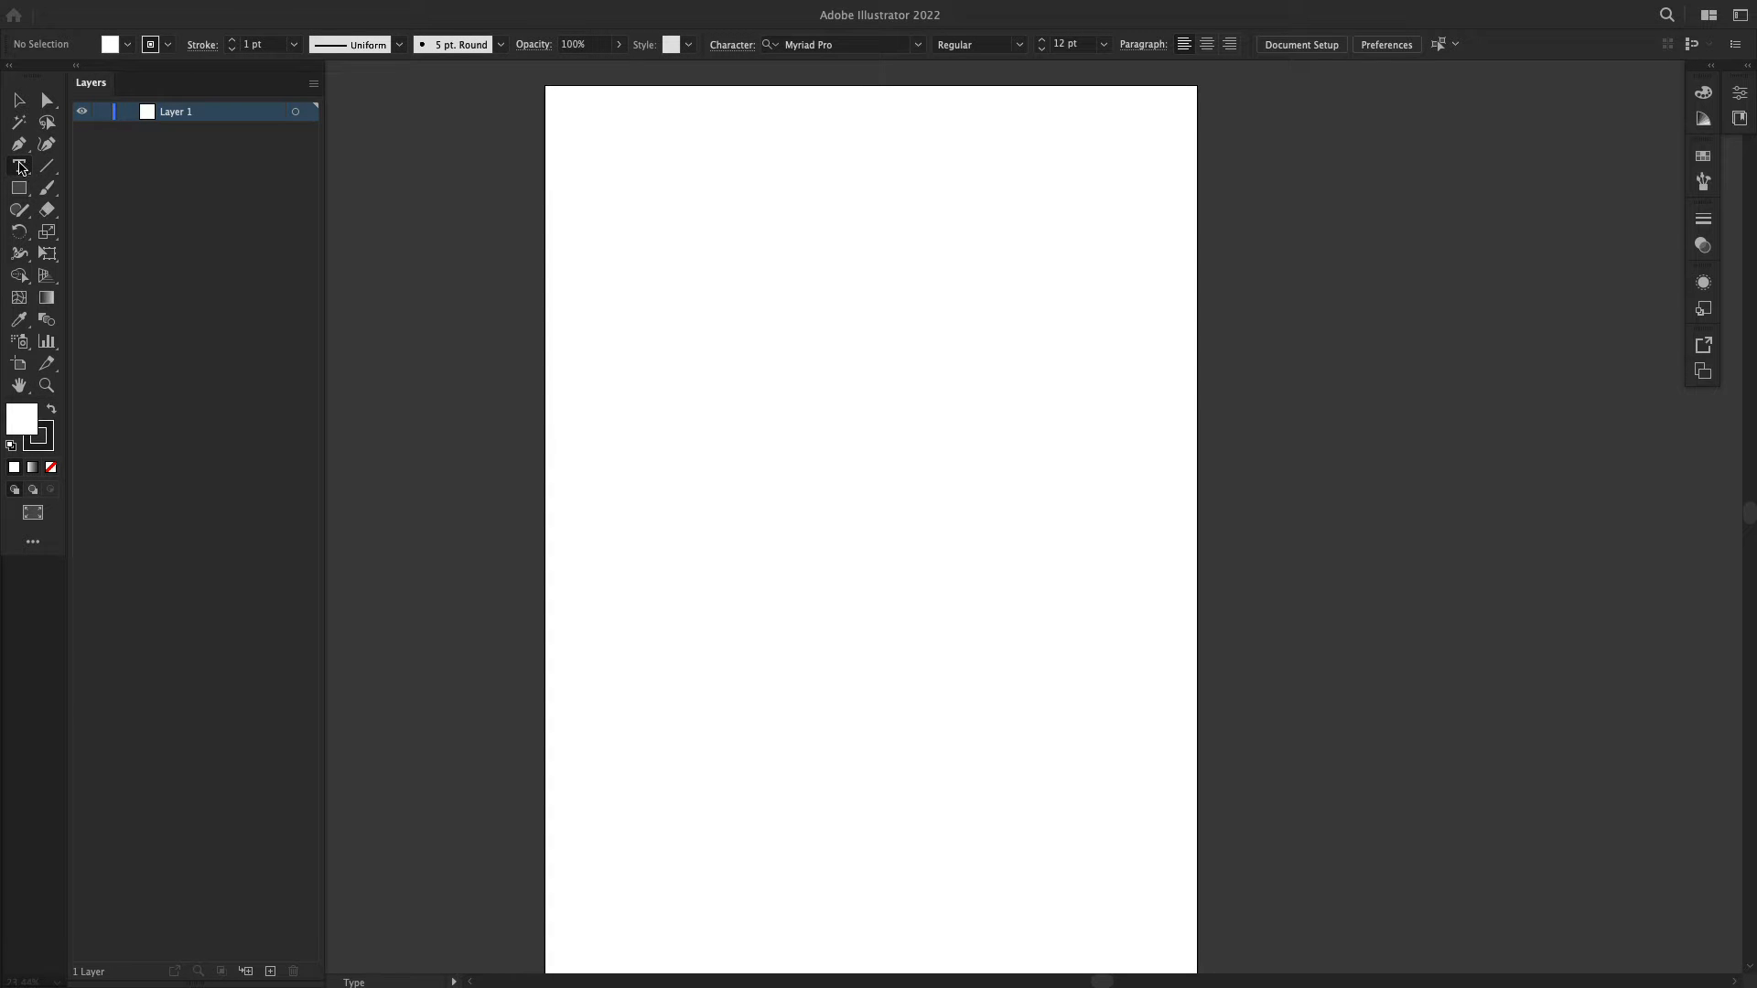
left_click(685, 413)
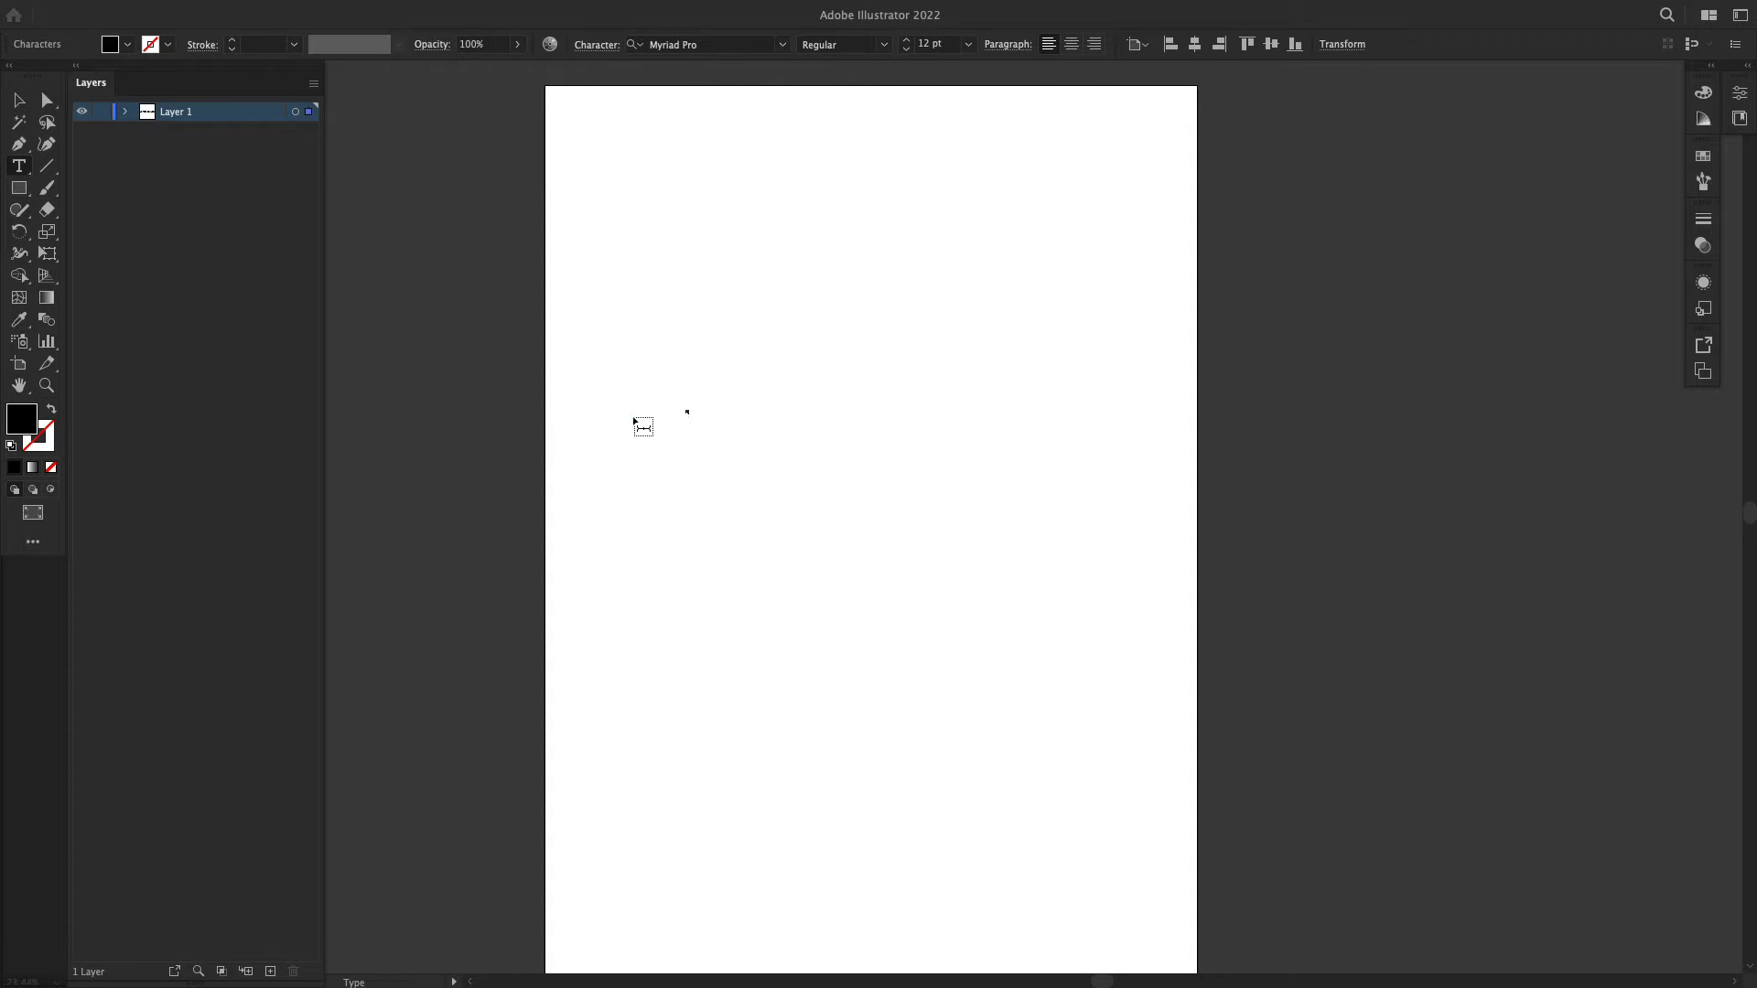
key("Escape")
Step: Enlarge the NOPE text to about 520 pt and place it across the middle of the artboard's width
key("e")
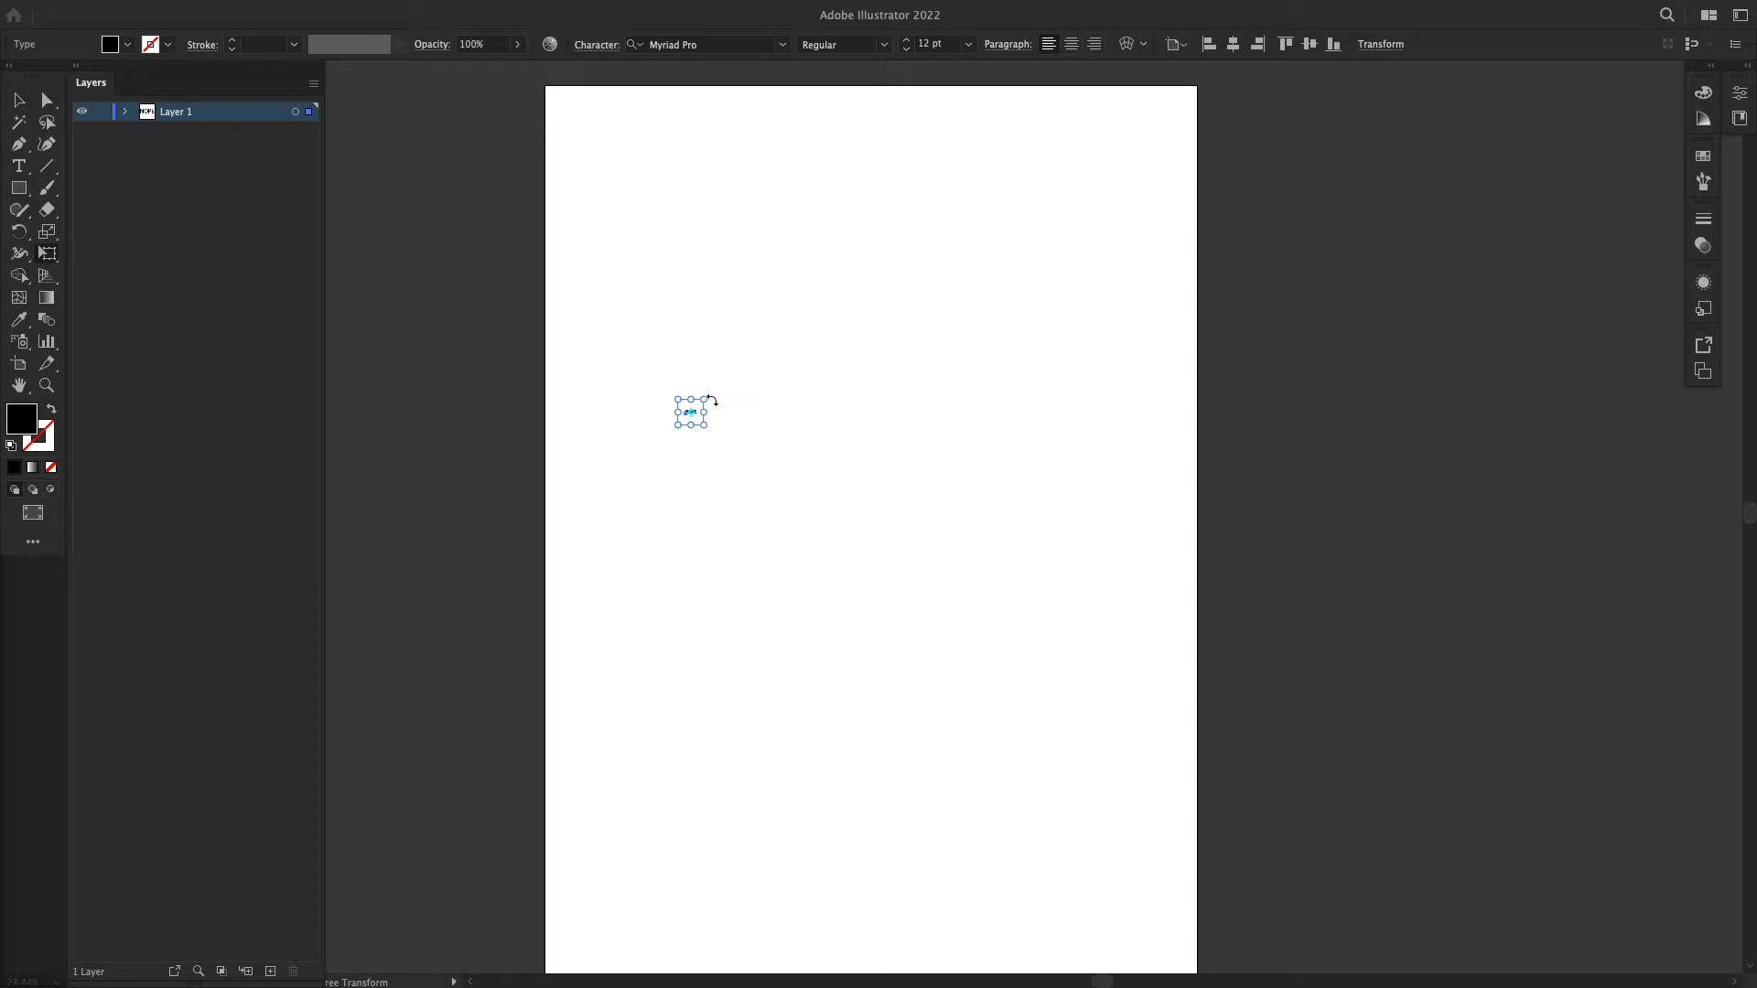
left_click_drag(712, 394, 1102, 245)
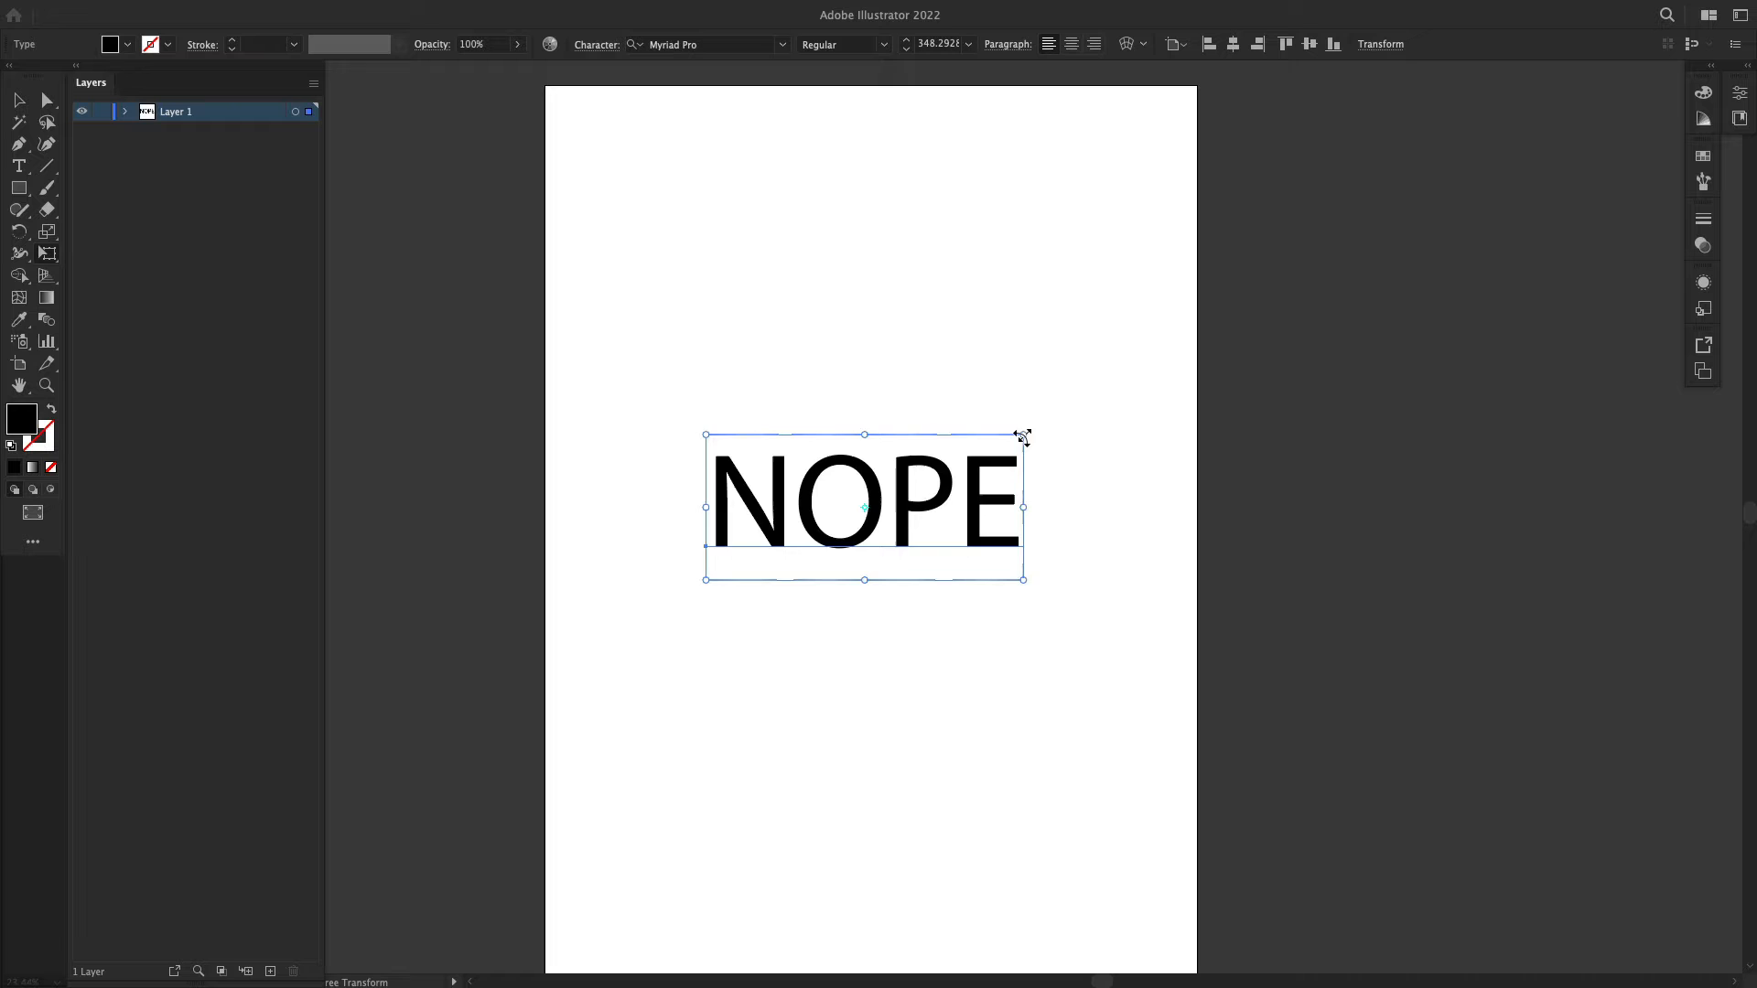
left_click_drag(1022, 437, 1109, 391)
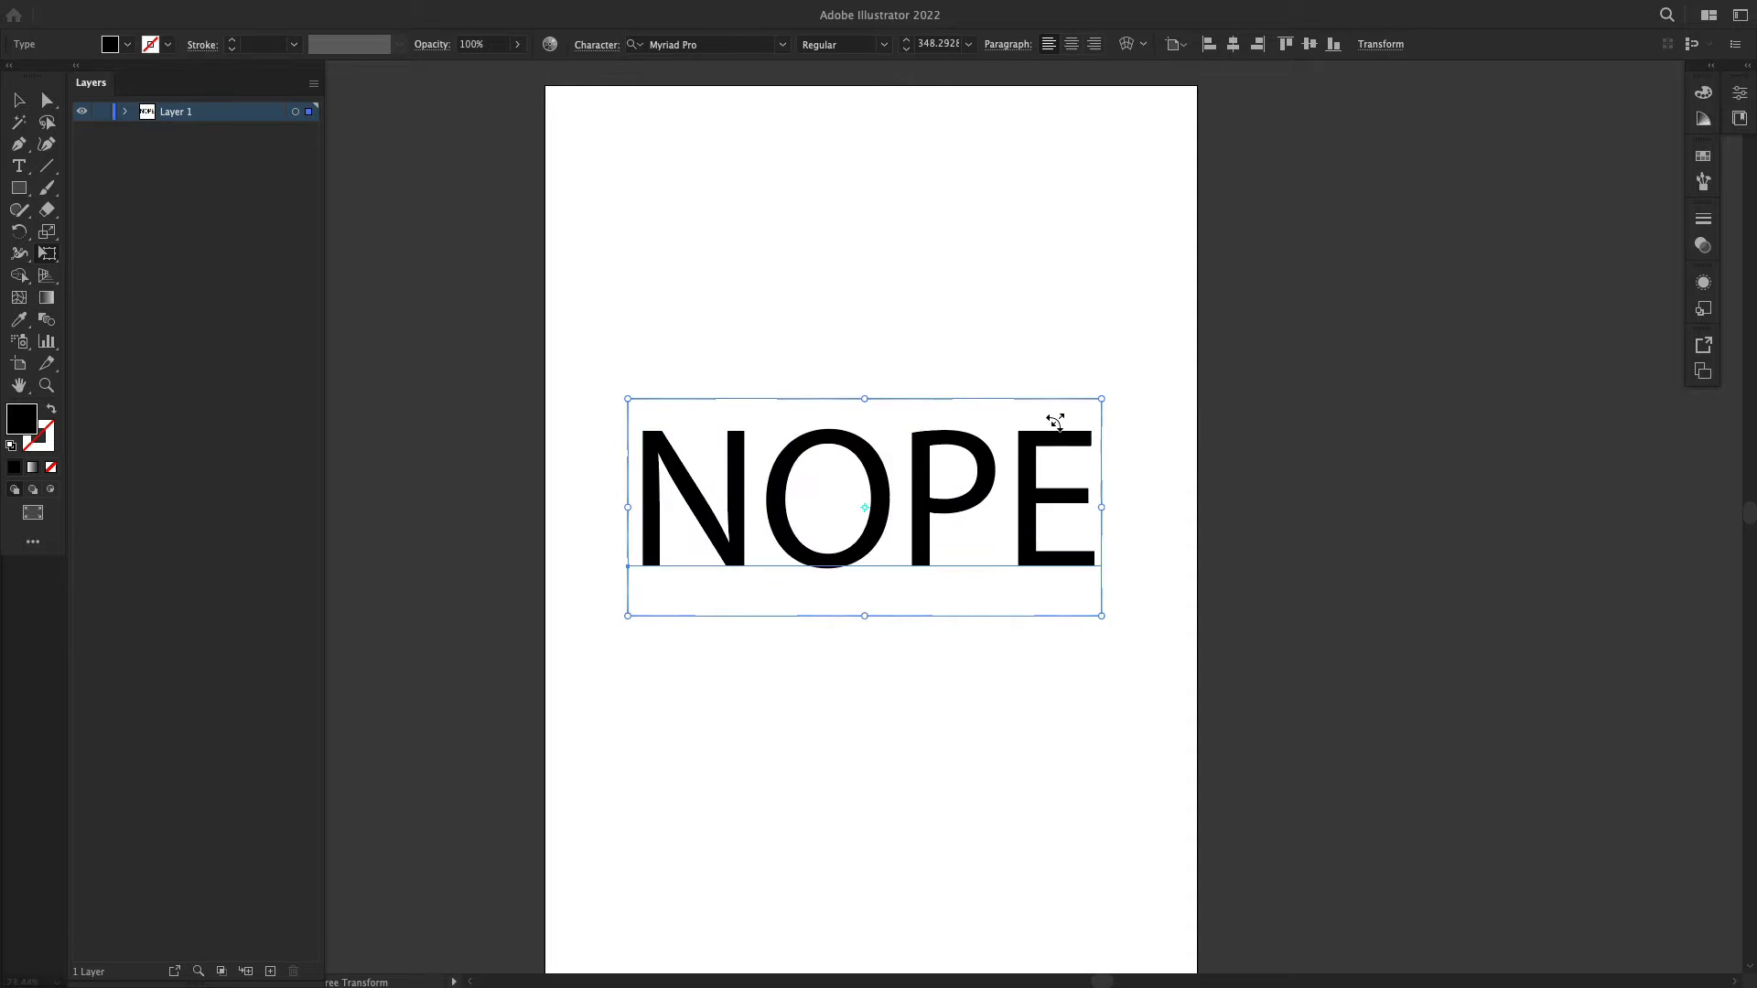
left_click_drag(1015, 503, 1010, 476)
Step: Change the NOPE text's font to Gotham-Black
left_click(730, 46)
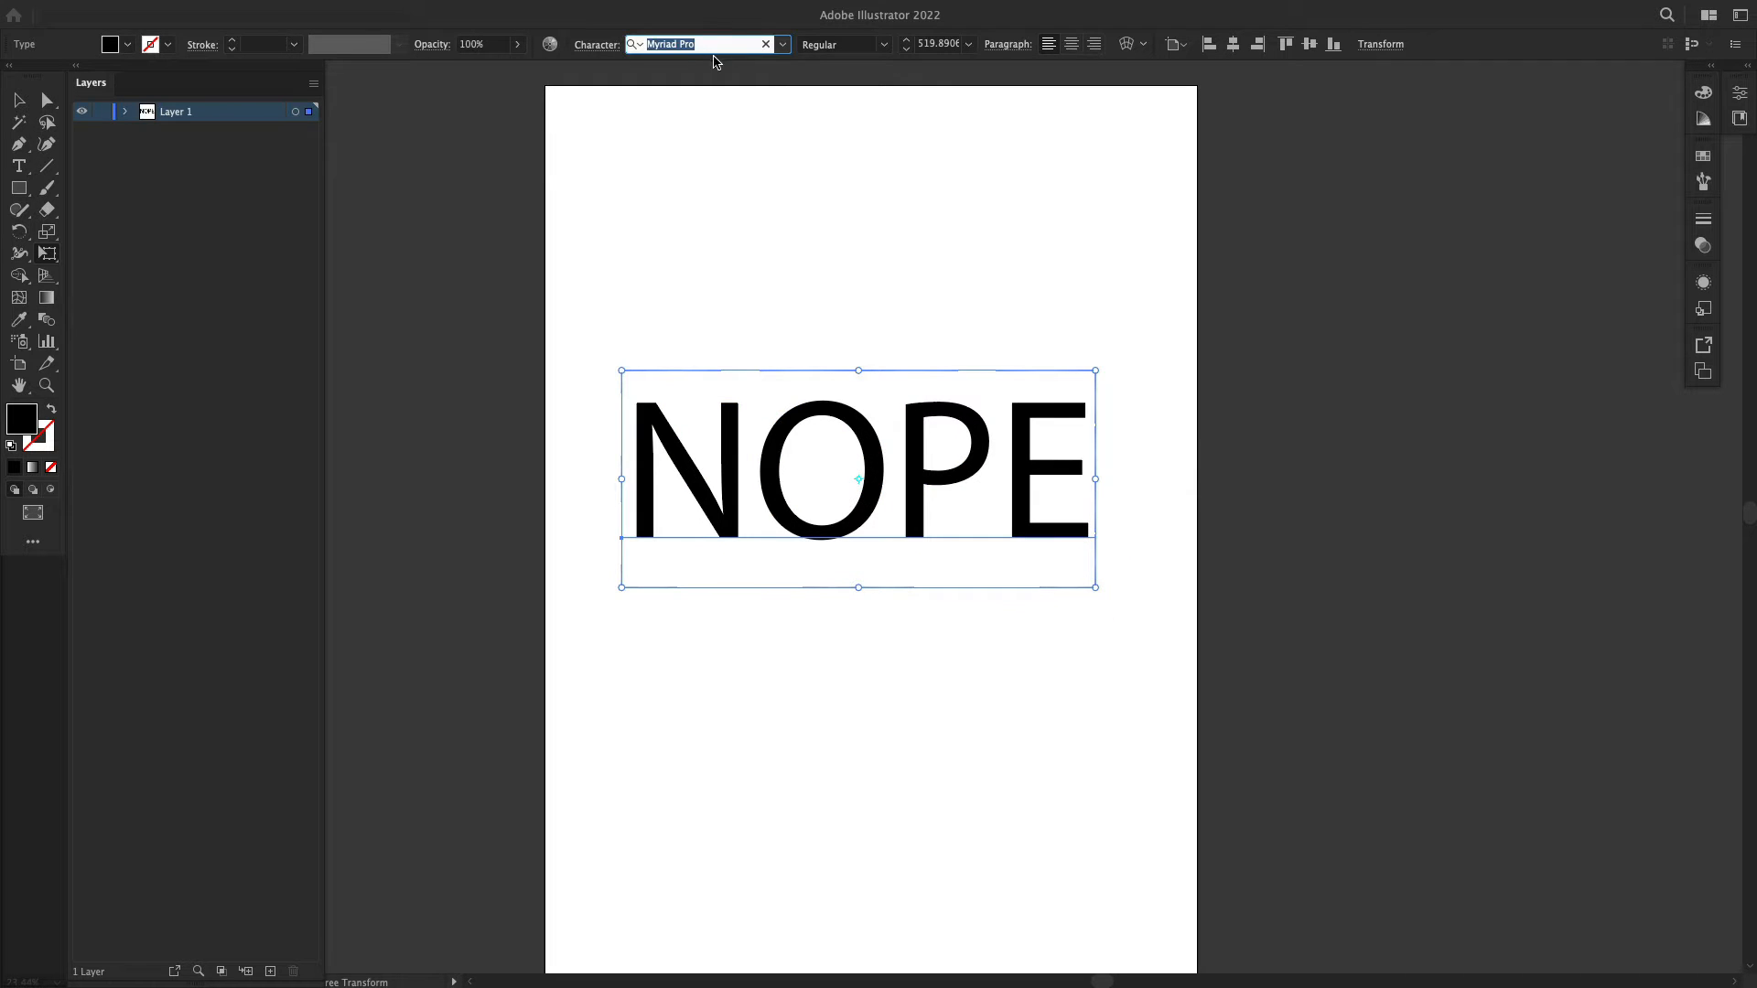
type("got")
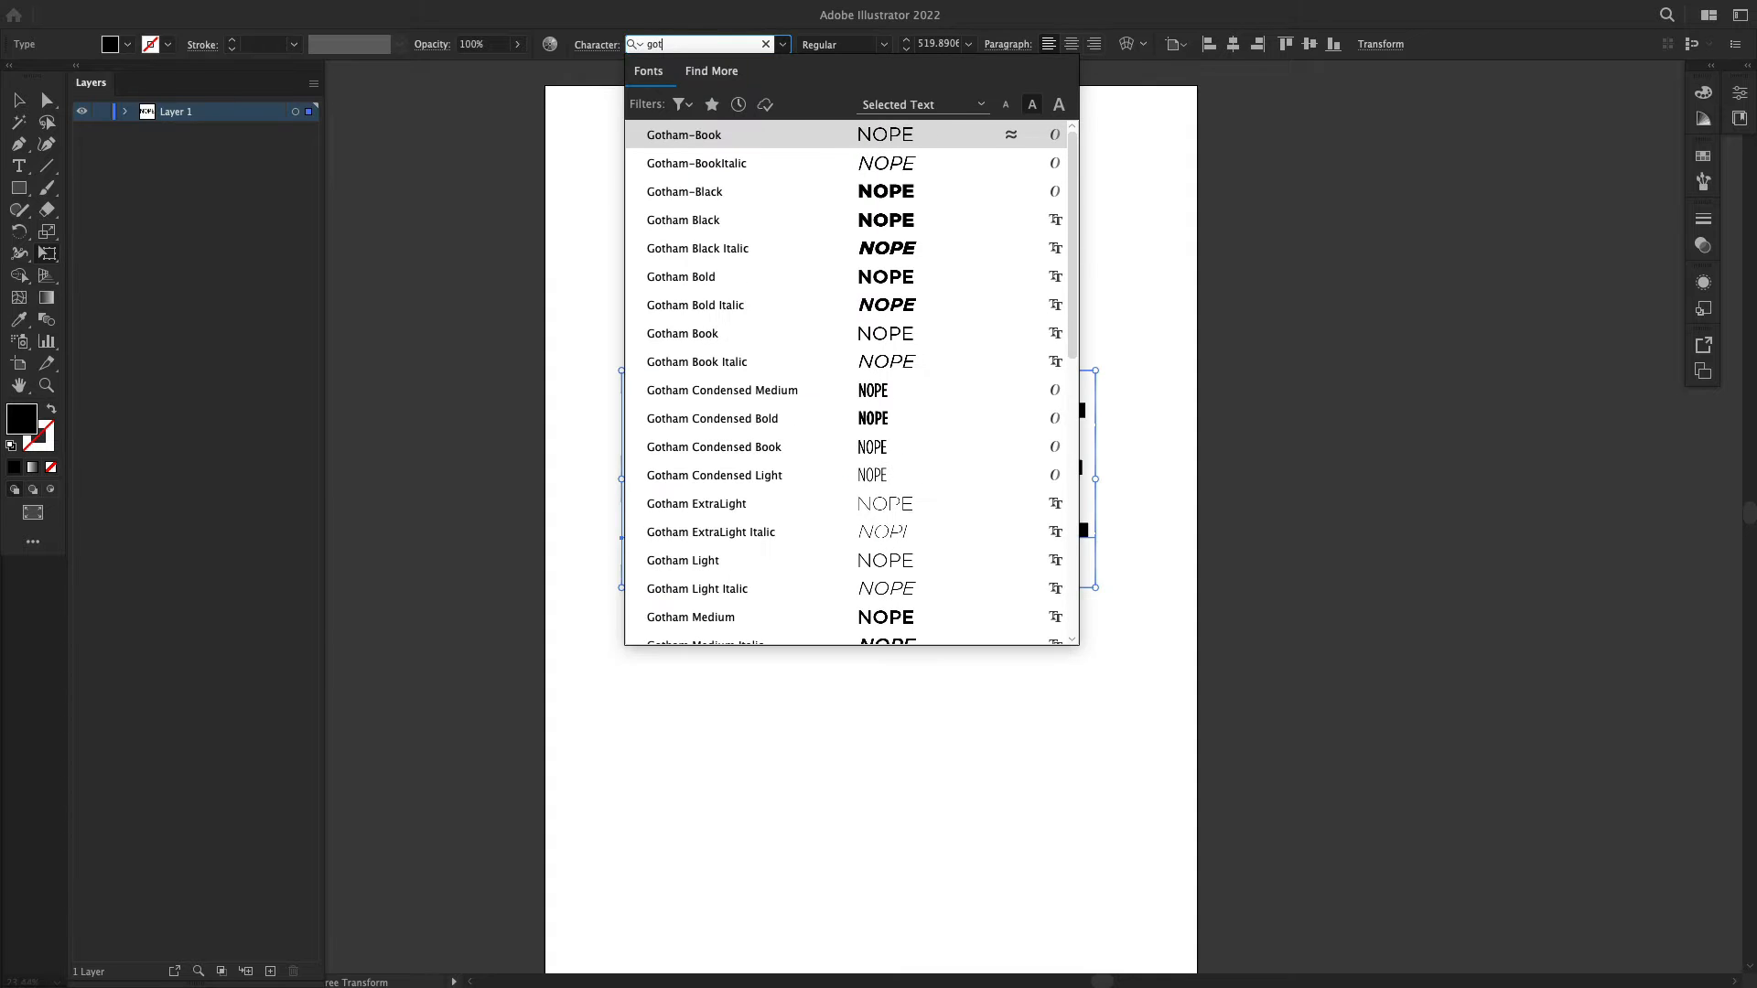
key("Down")
key("Down")
key("Down")
key("Down")
key("Up")
key("Up")
key("Return")
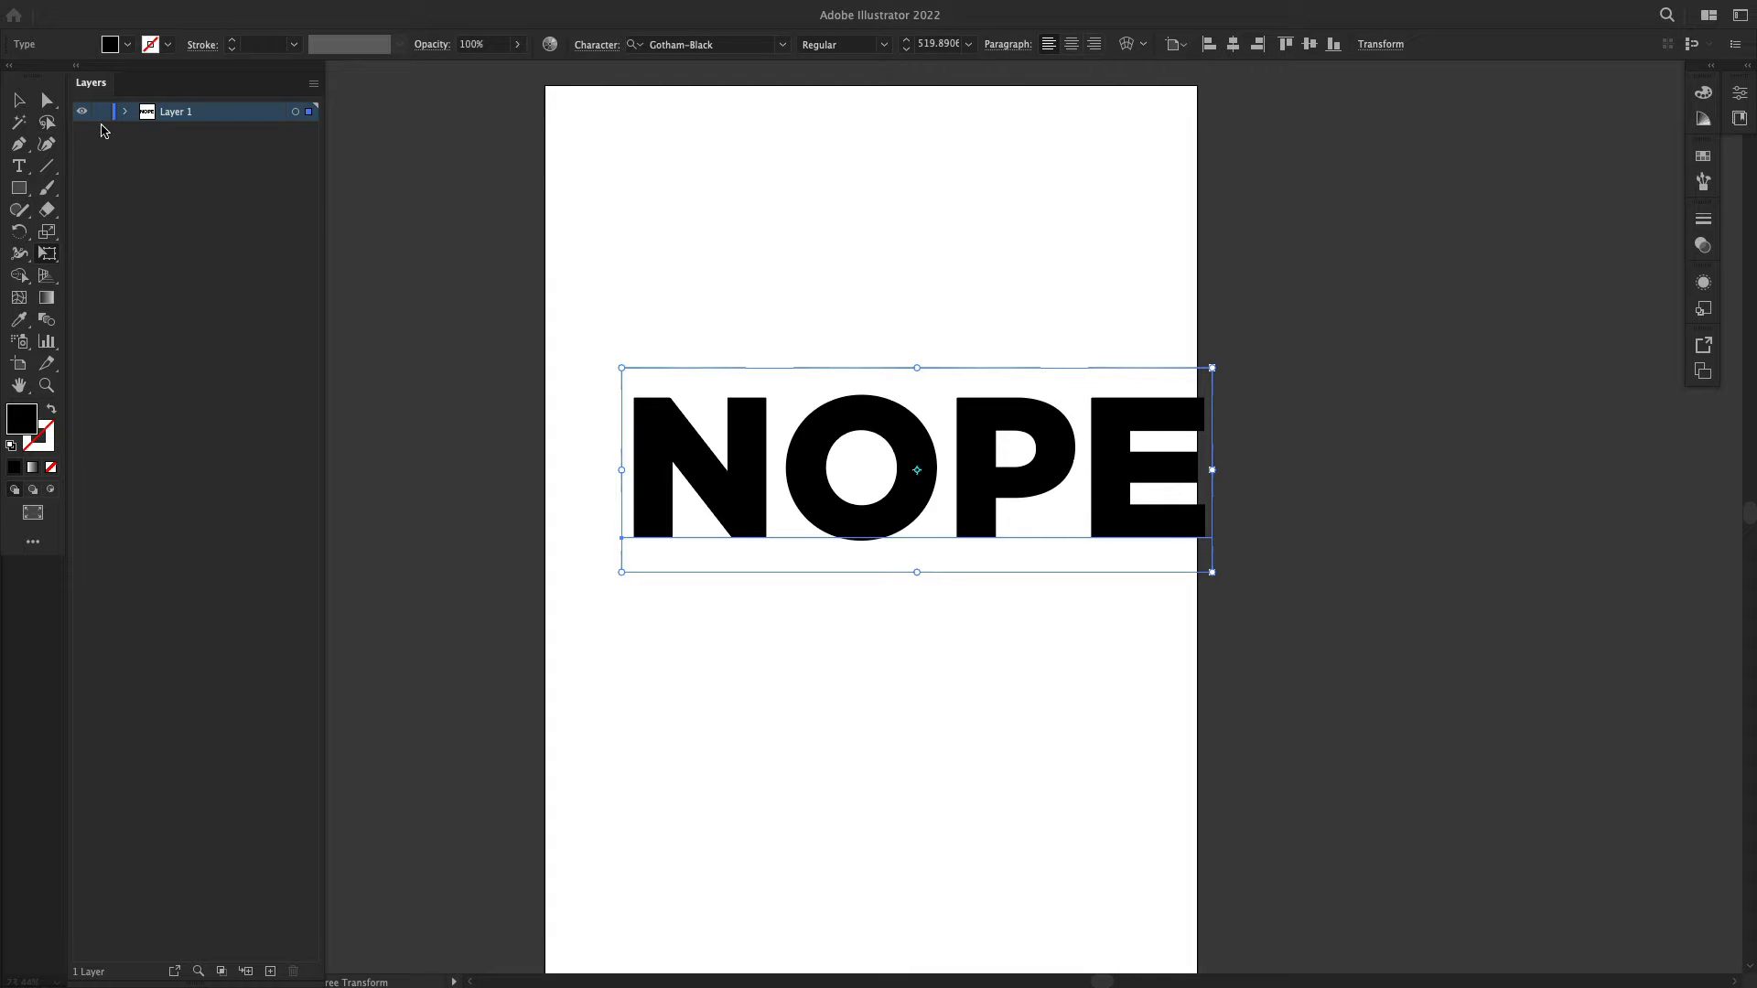
Step: Center the NOPE text horizontally on the artboard and scale it down proportionally to about 421 pt
key("v")
left_click(590, 575)
left_click_drag(977, 476, 924, 476)
key("e")
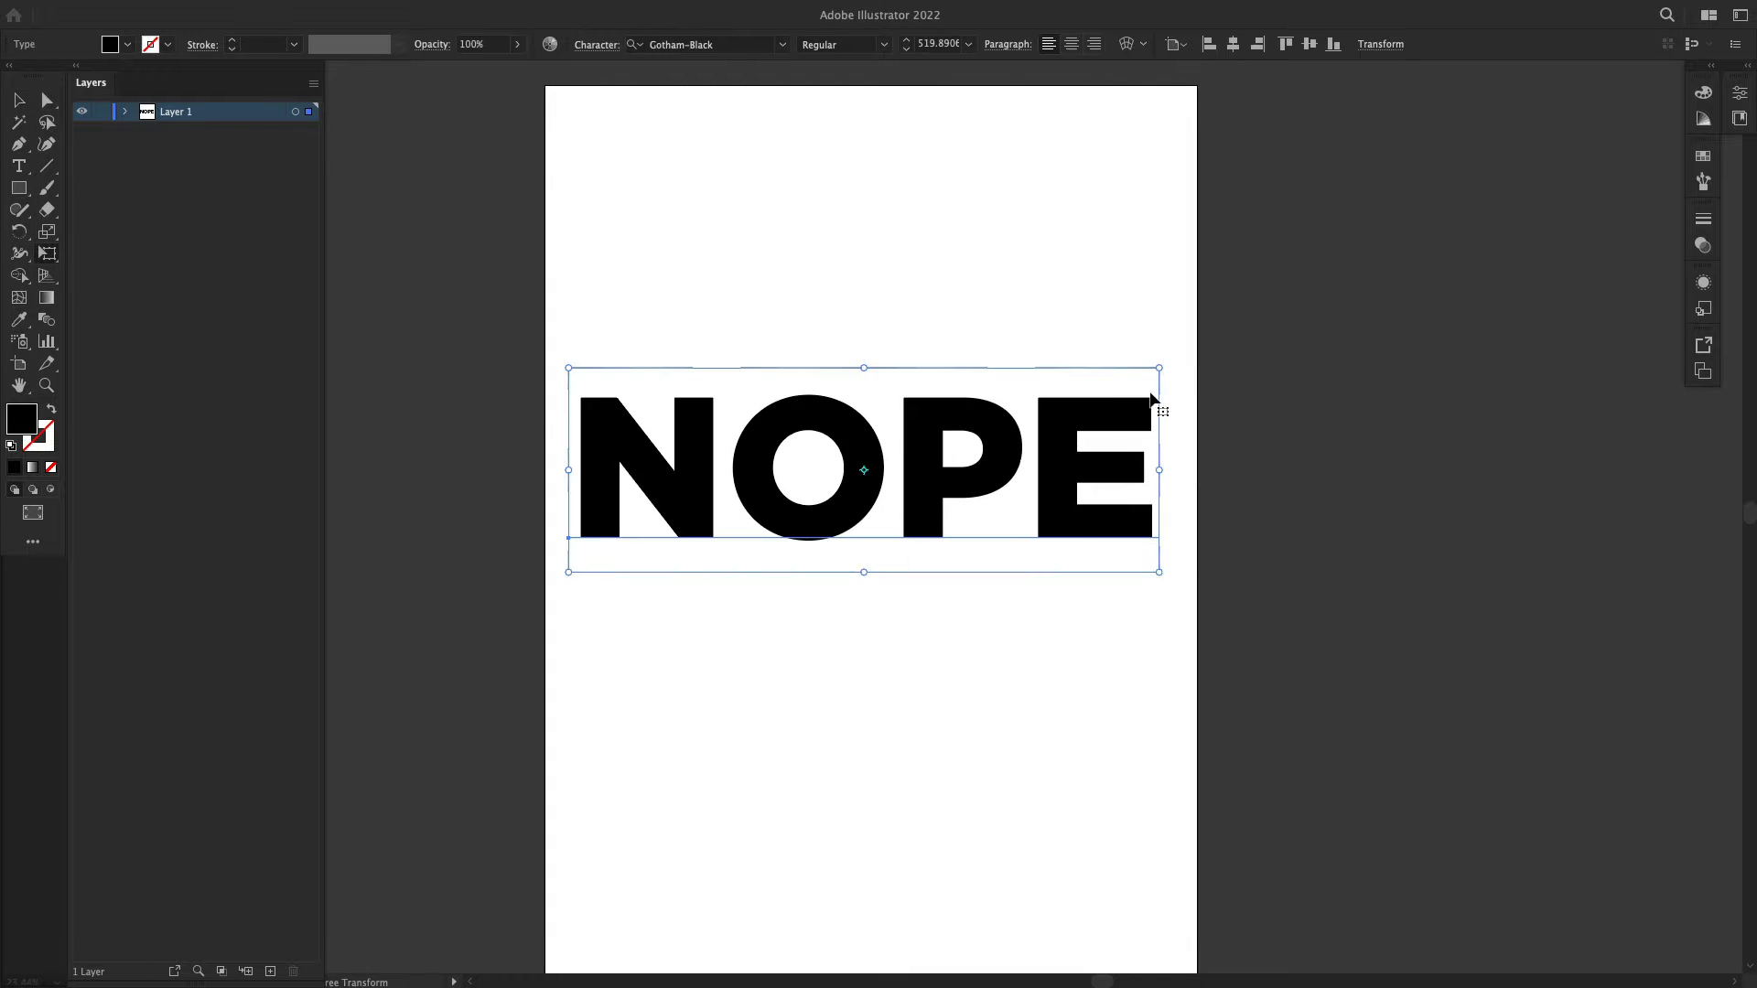
left_click_drag(1161, 369, 1104, 388)
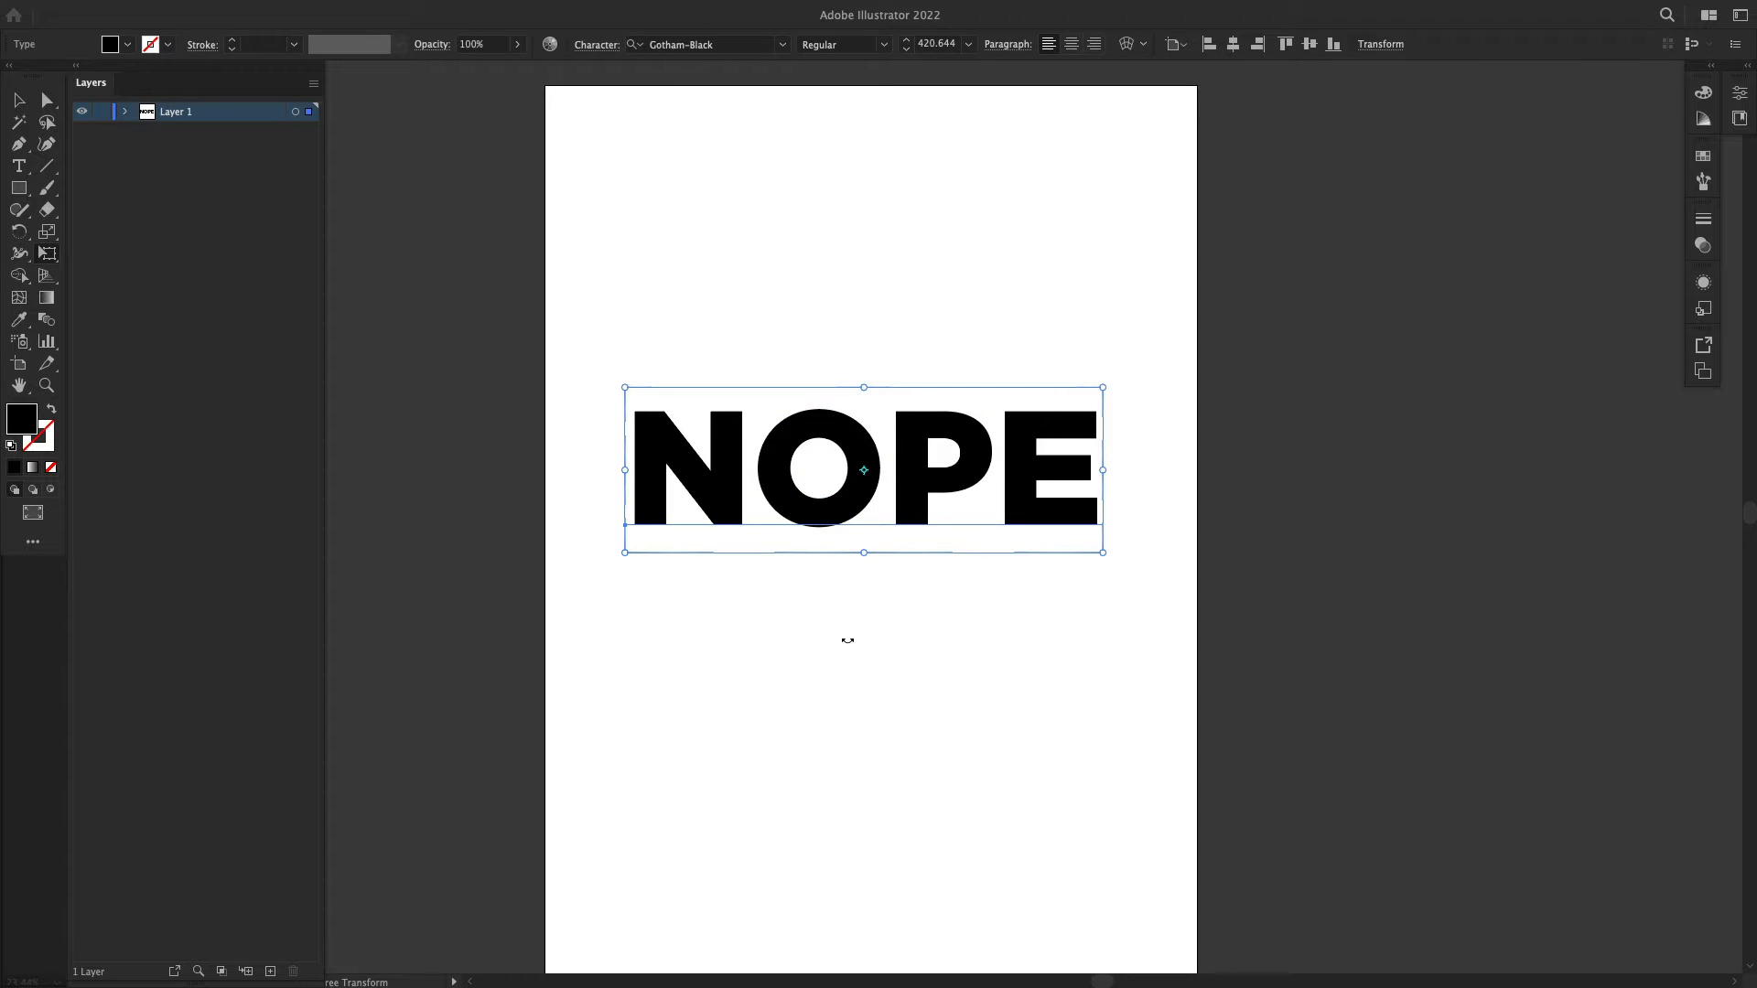
key("v")
left_click(723, 266)
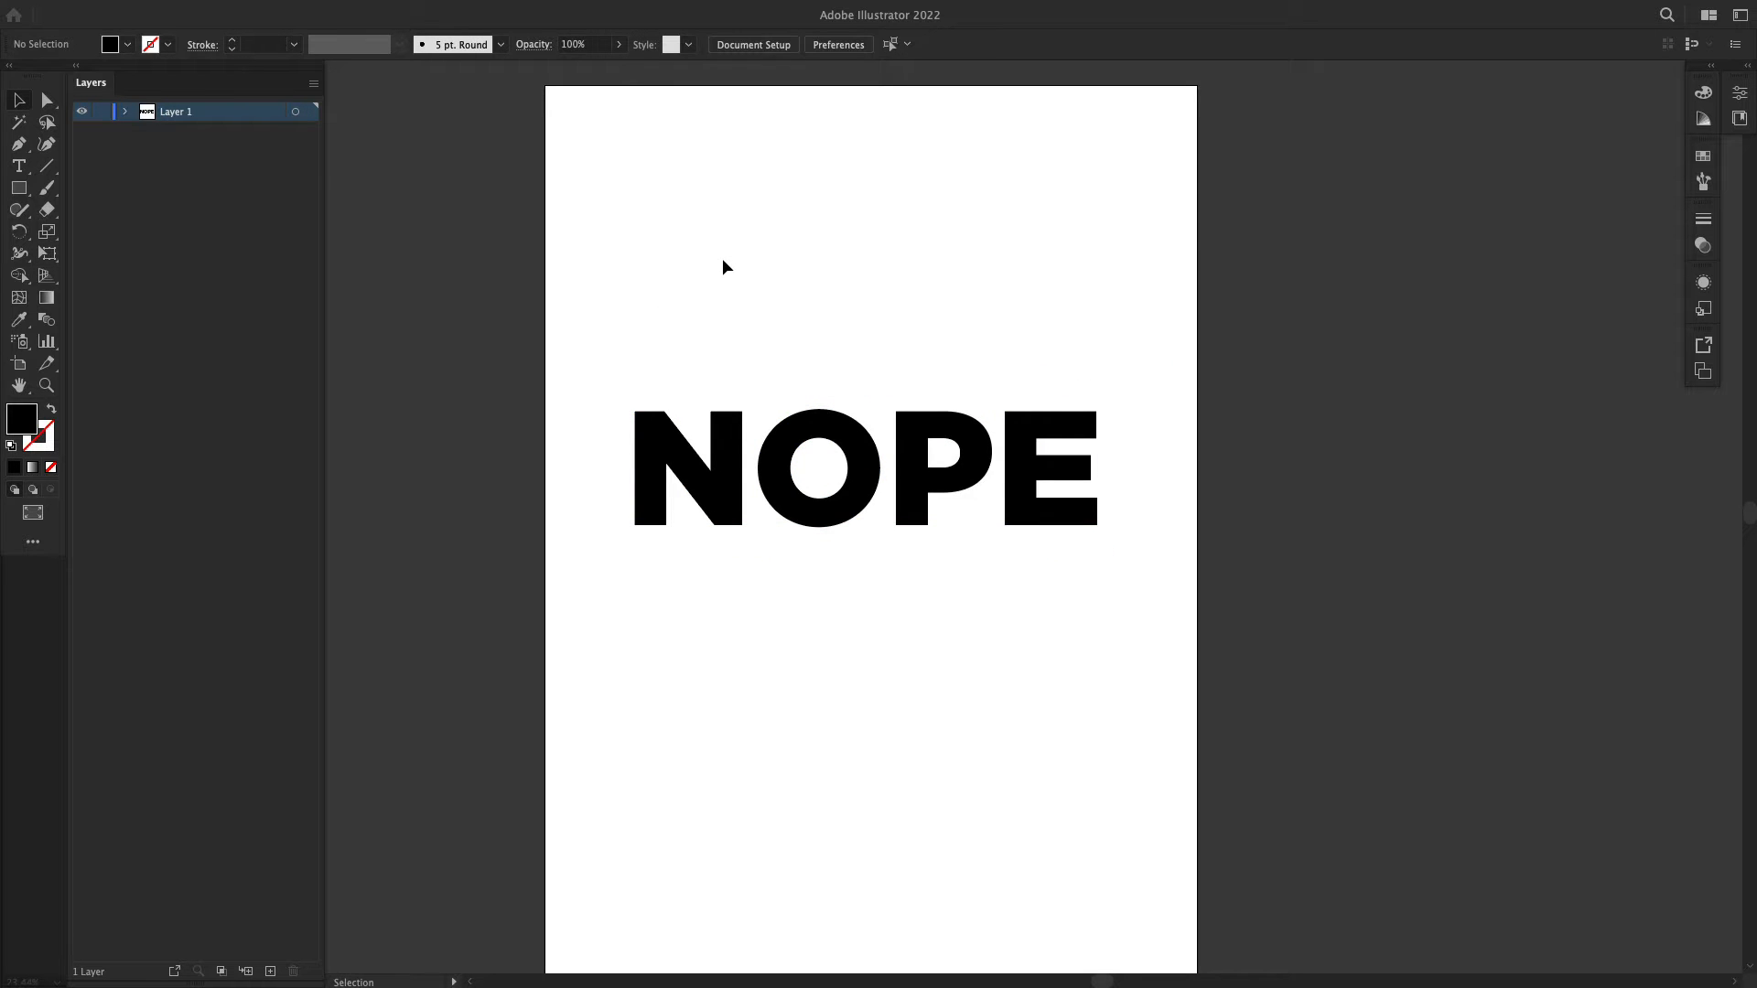
Step: Fill the NOPE text with light grey d3d3d3
left_click_drag(622, 319, 784, 676)
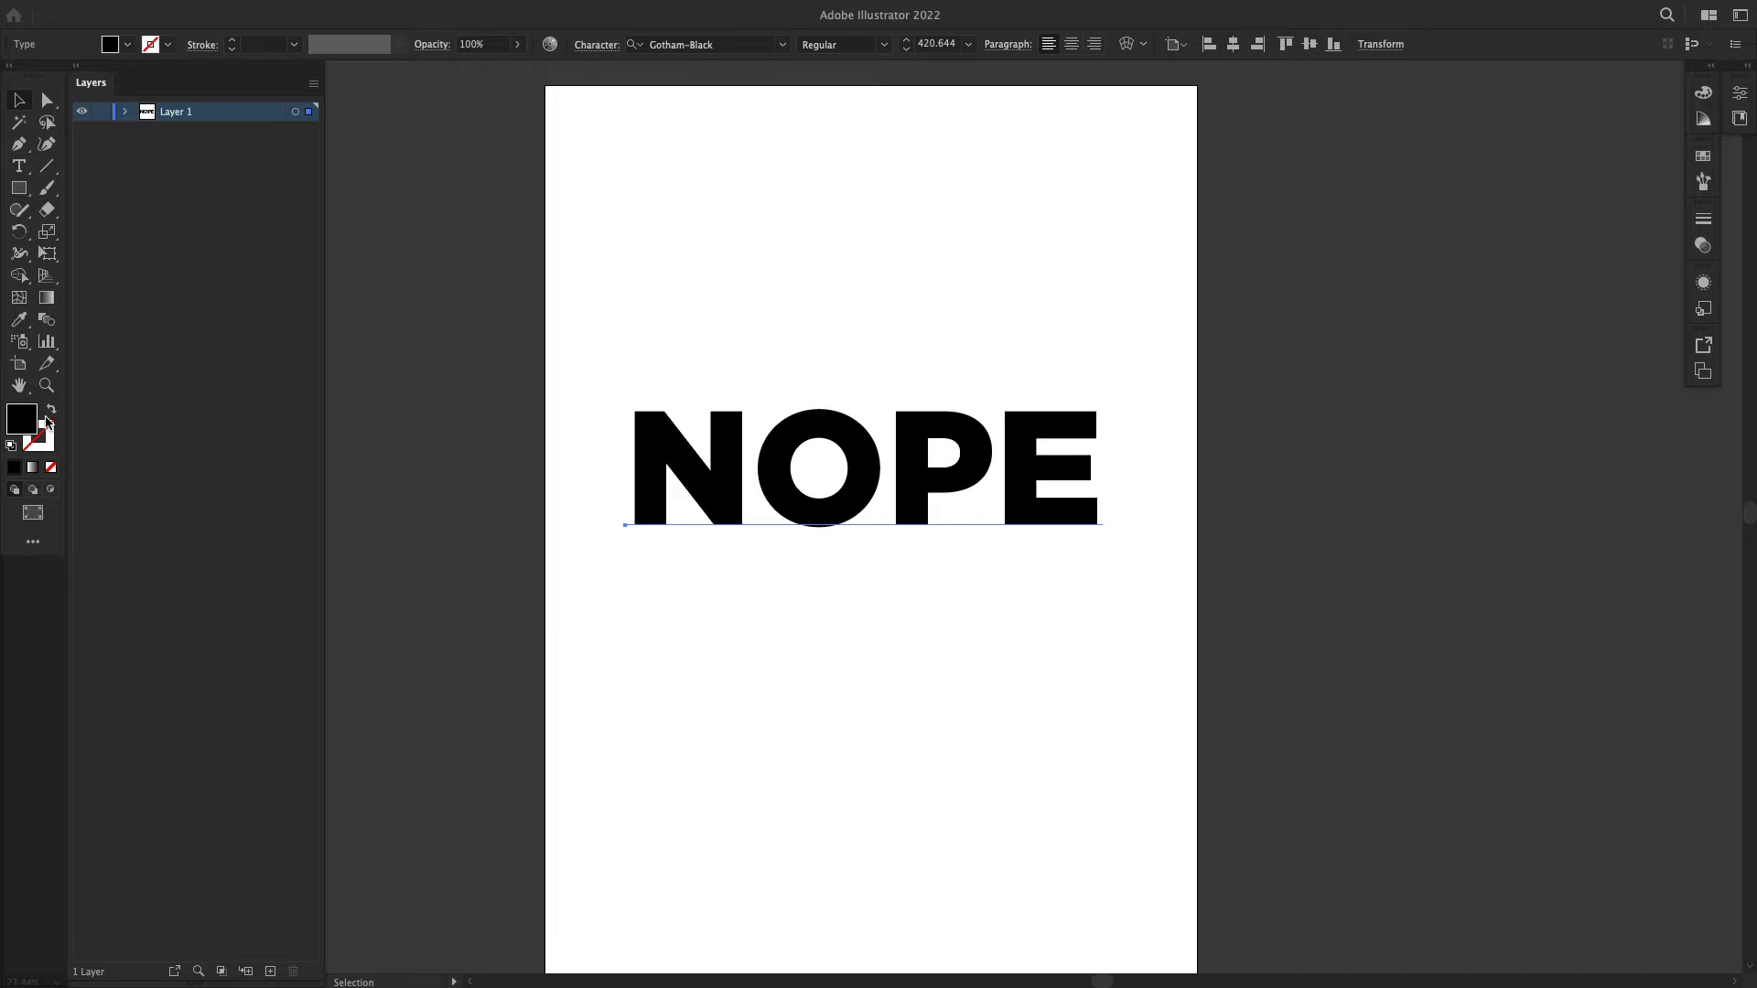
double_click(46, 418)
left_click(1200, 461)
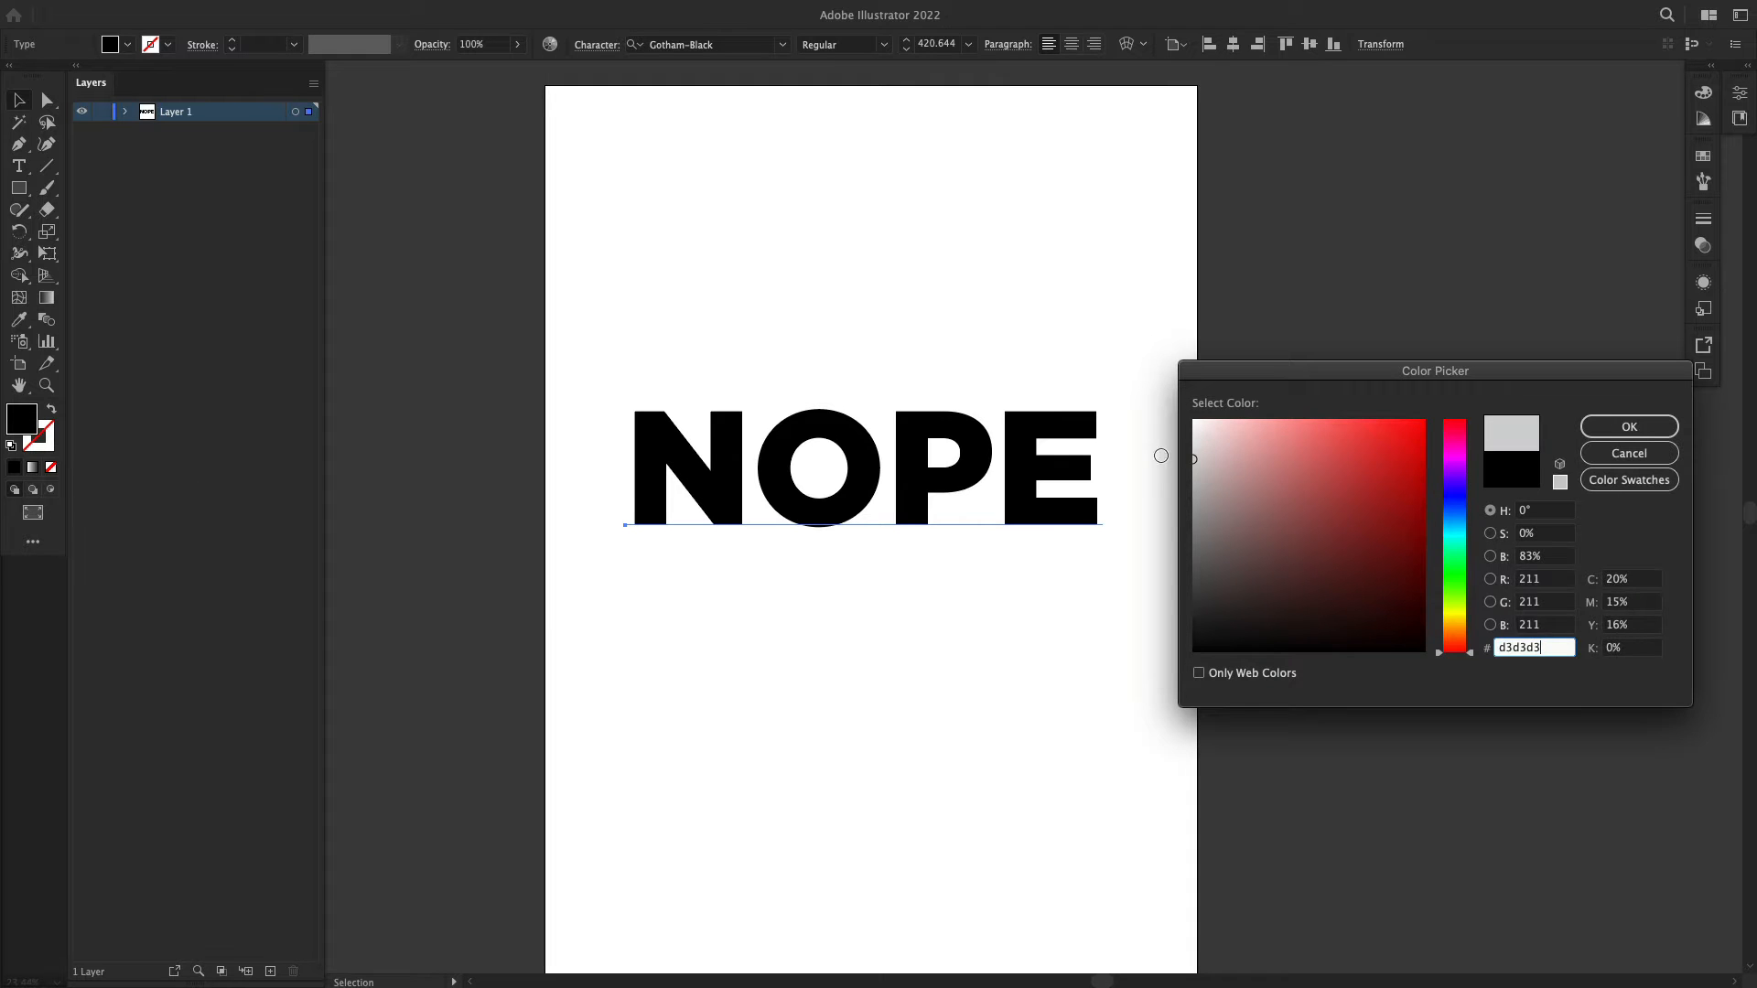
left_click(1629, 427)
left_click(373, 254)
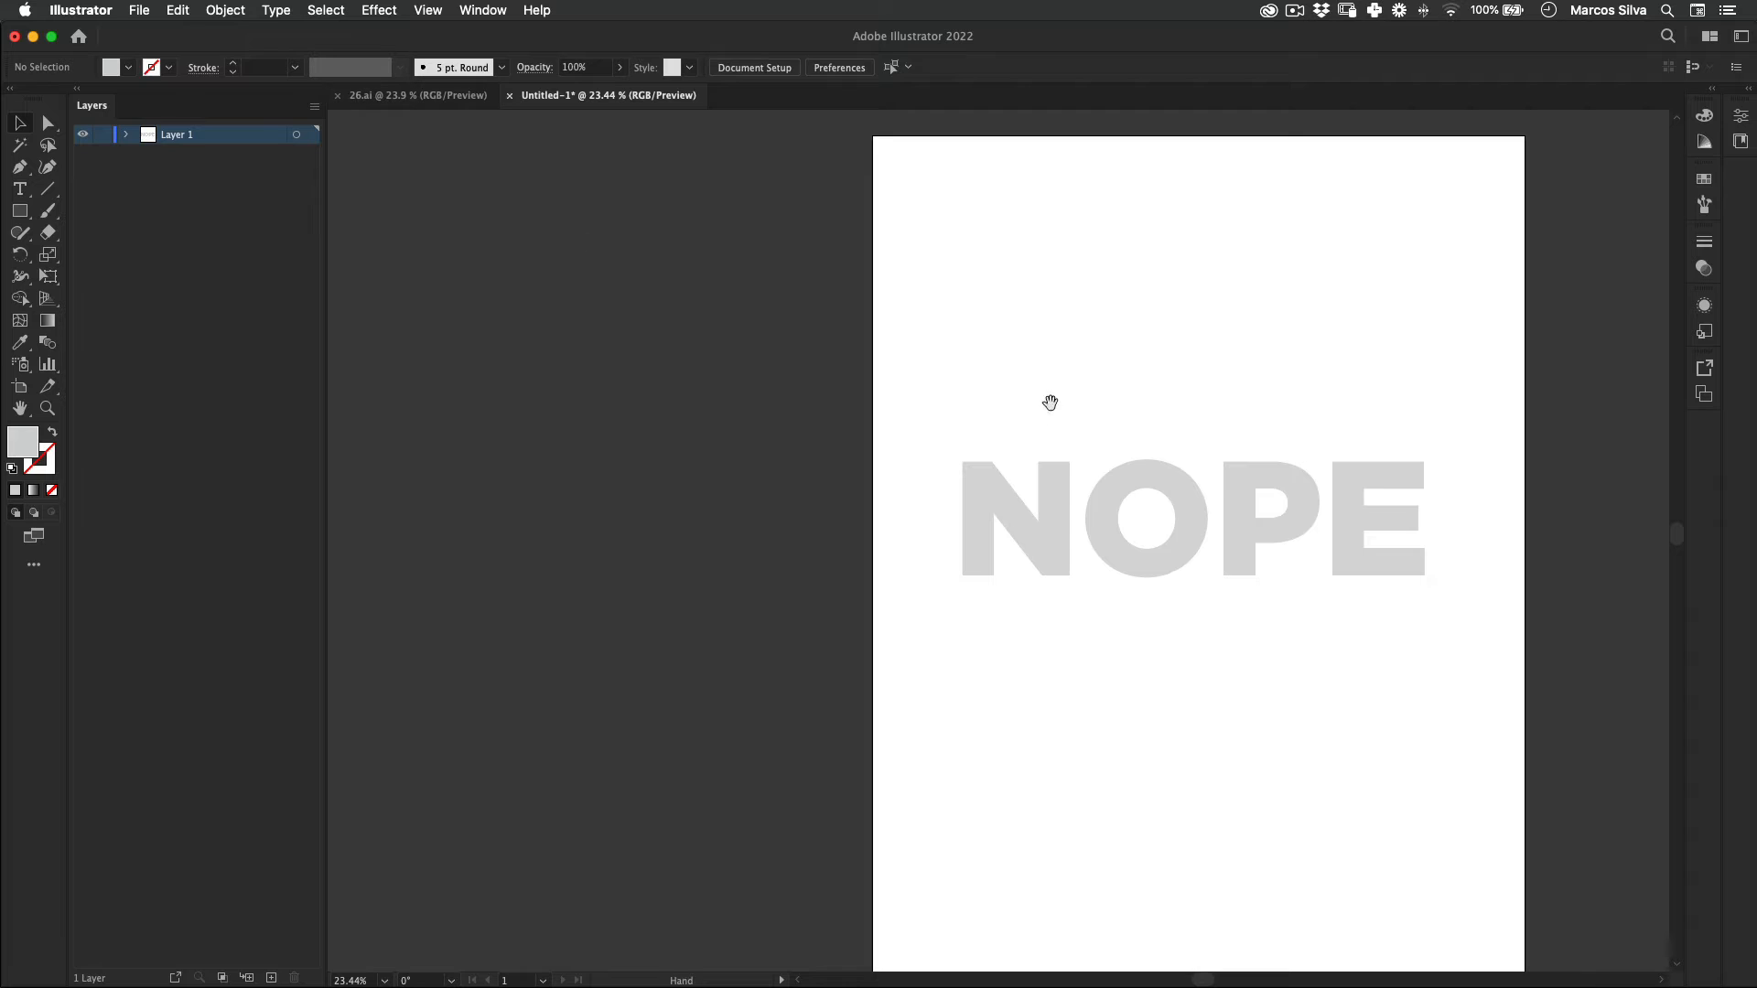
Step: Convert the NOPE text to outlines
left_click_drag(1050, 403, 698, 372)
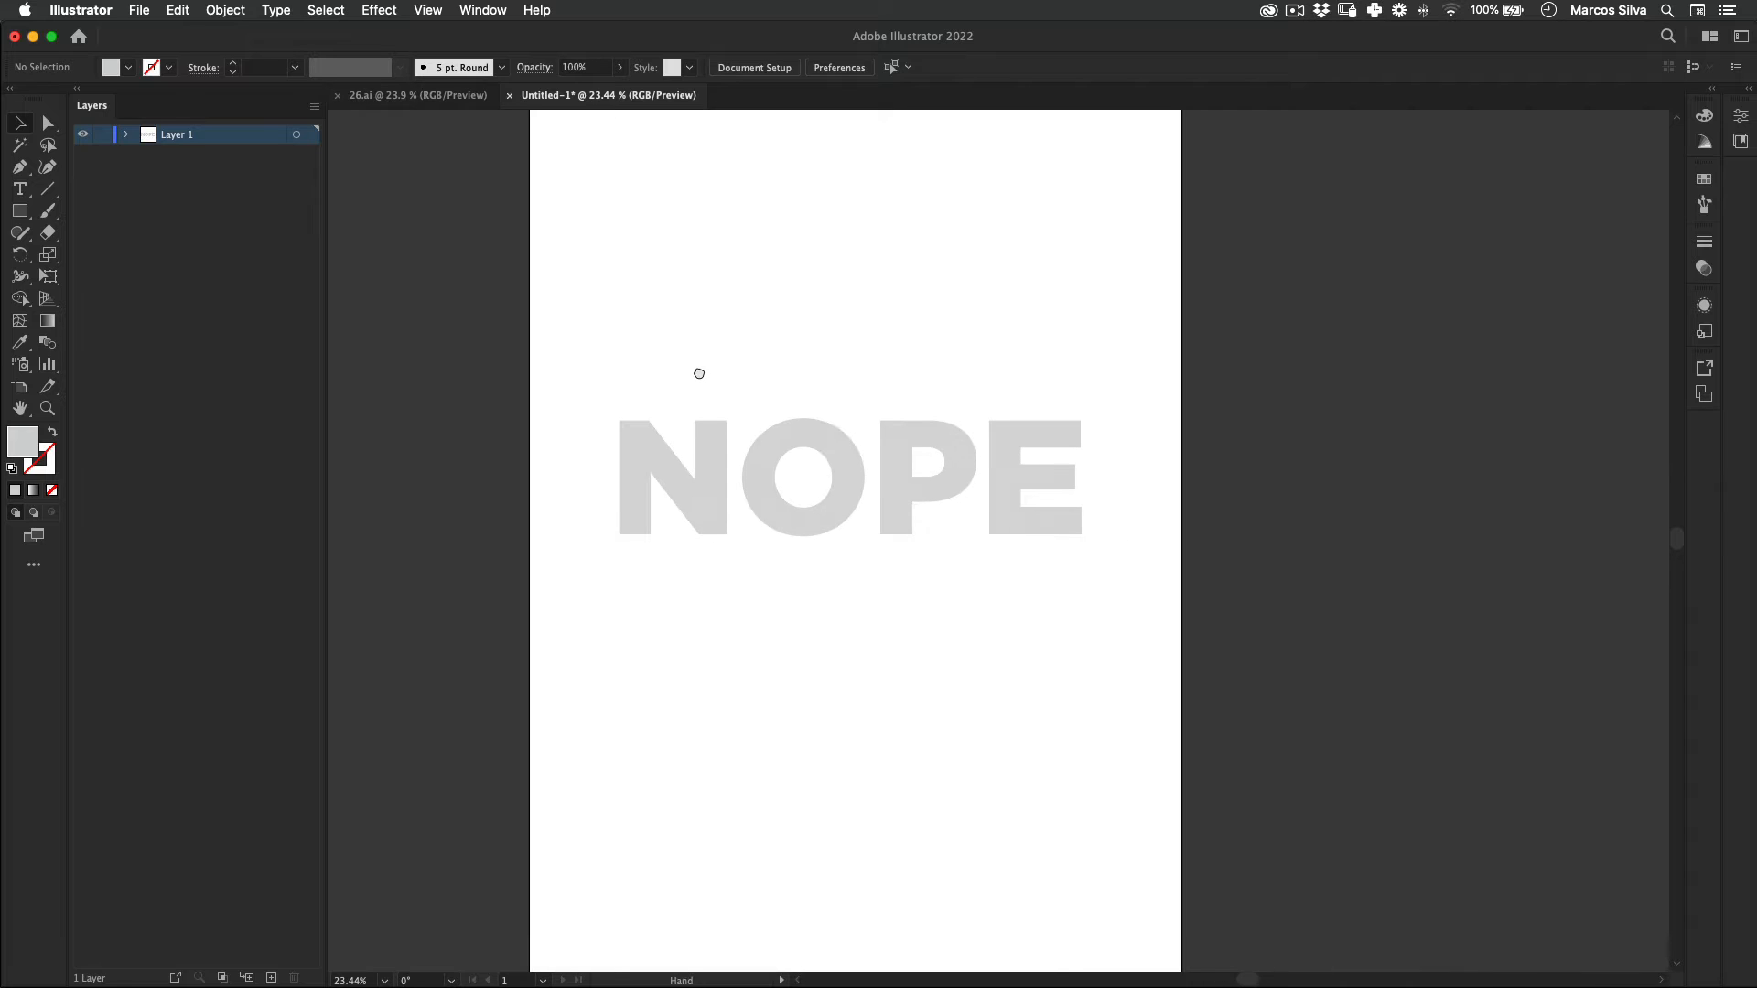
left_click(752, 463)
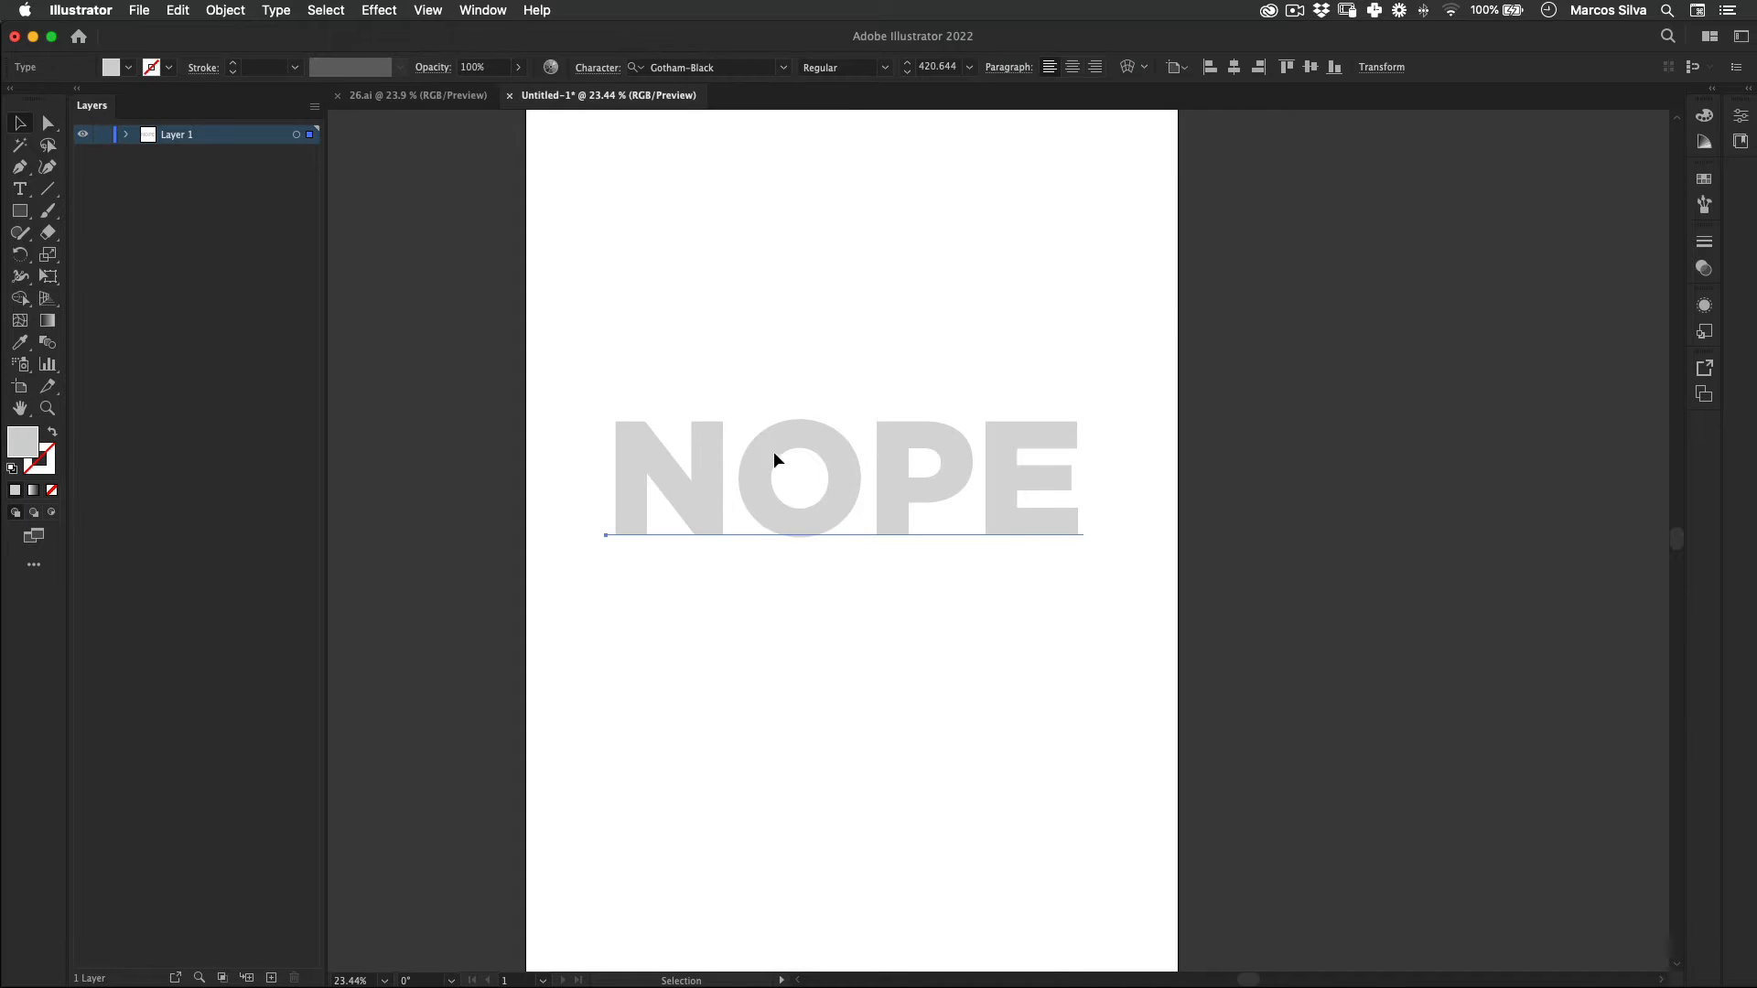
right_click(768, 448)
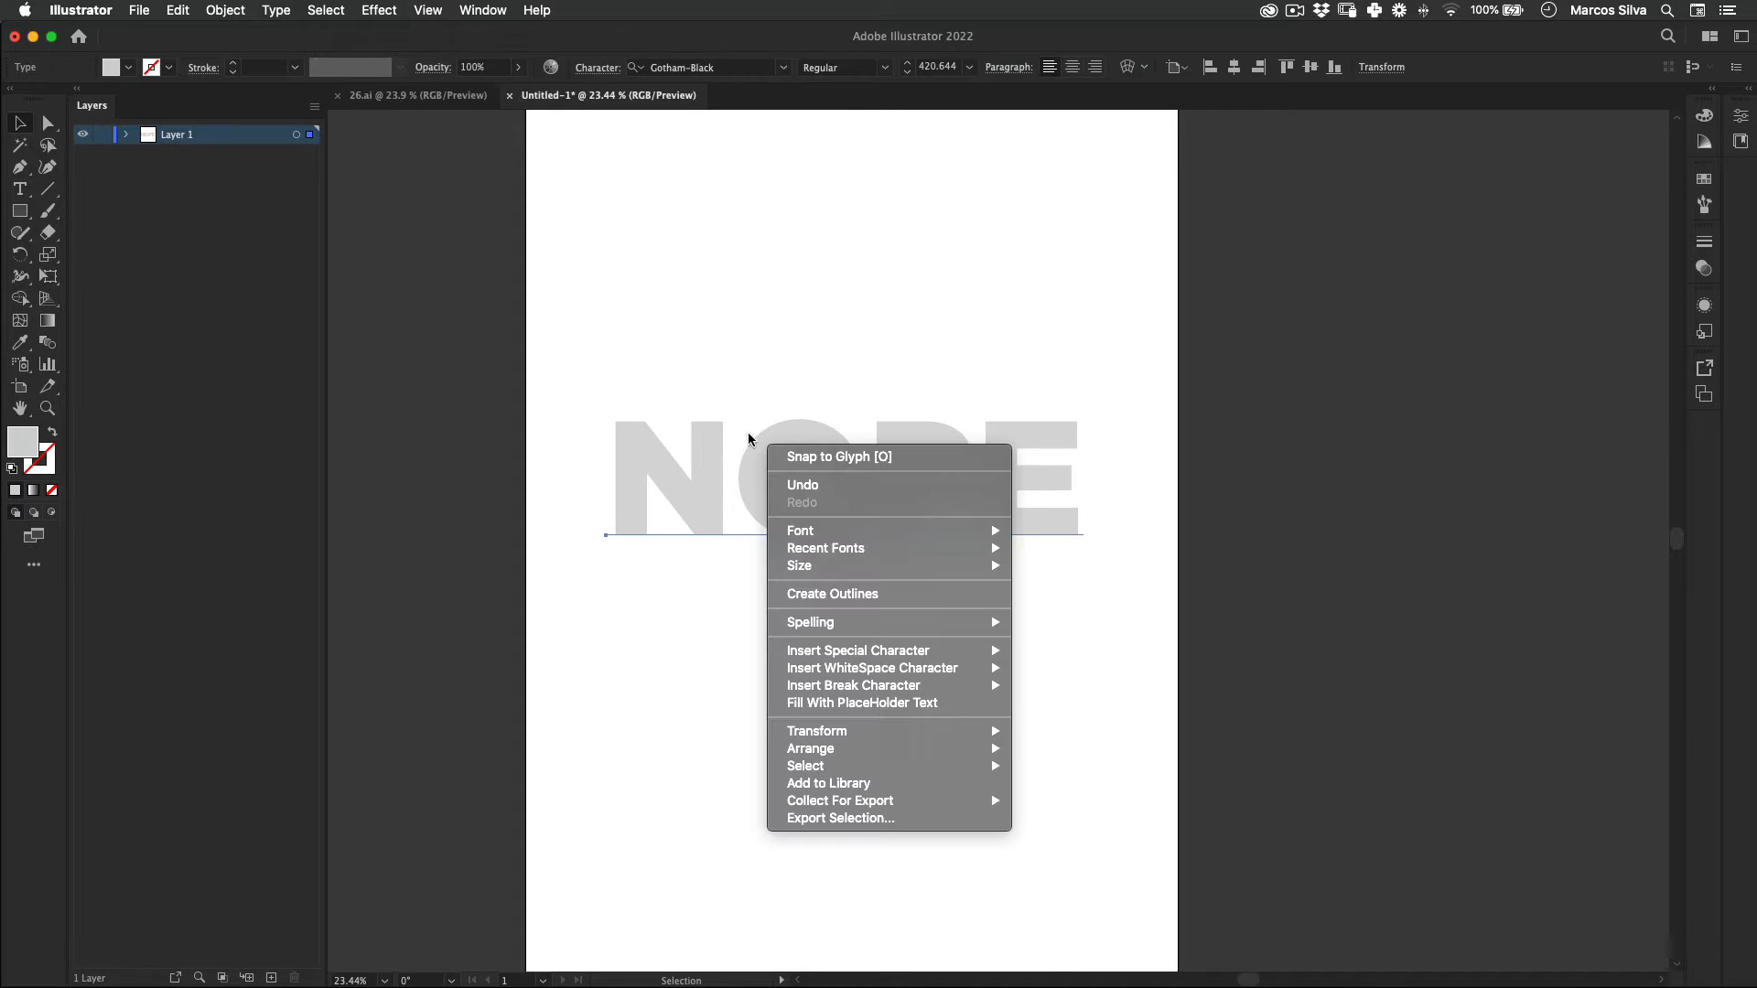
left_click(941, 593)
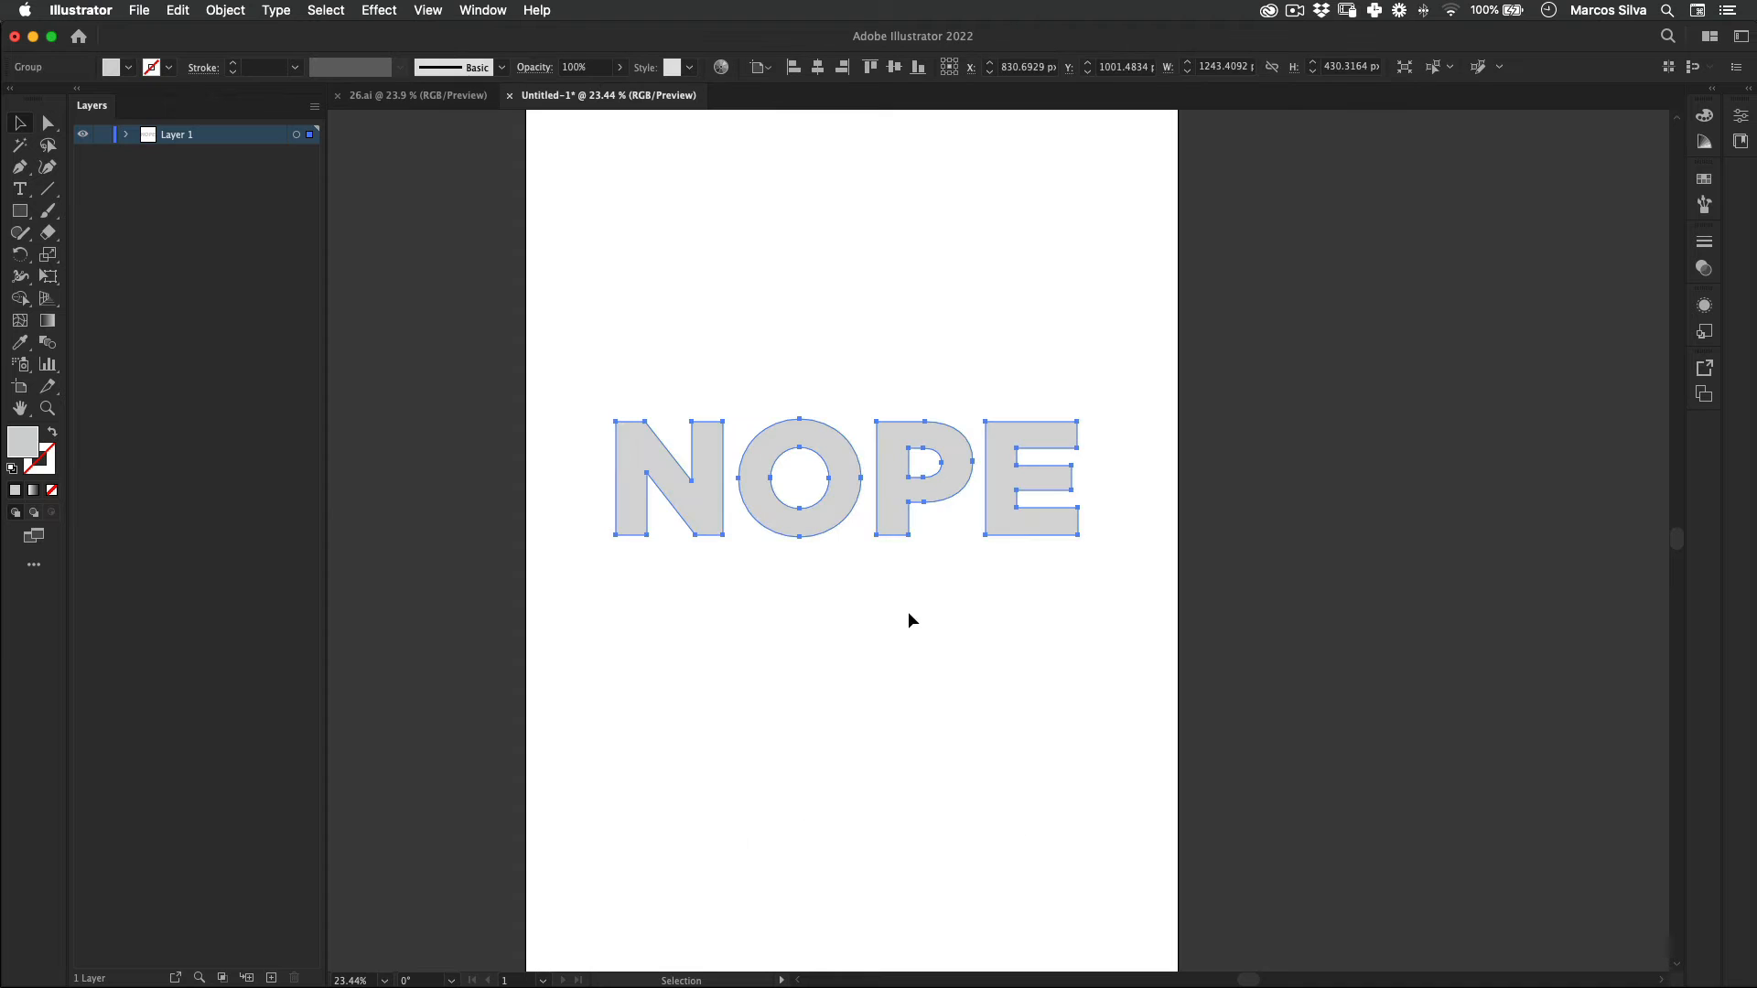
Step: Add an Extrude & Bevel (Classic) 3D effect to the outlined letters with a custom rotation of -35°, -39° and 23°
left_click(378, 9)
mouse_move(476, 124)
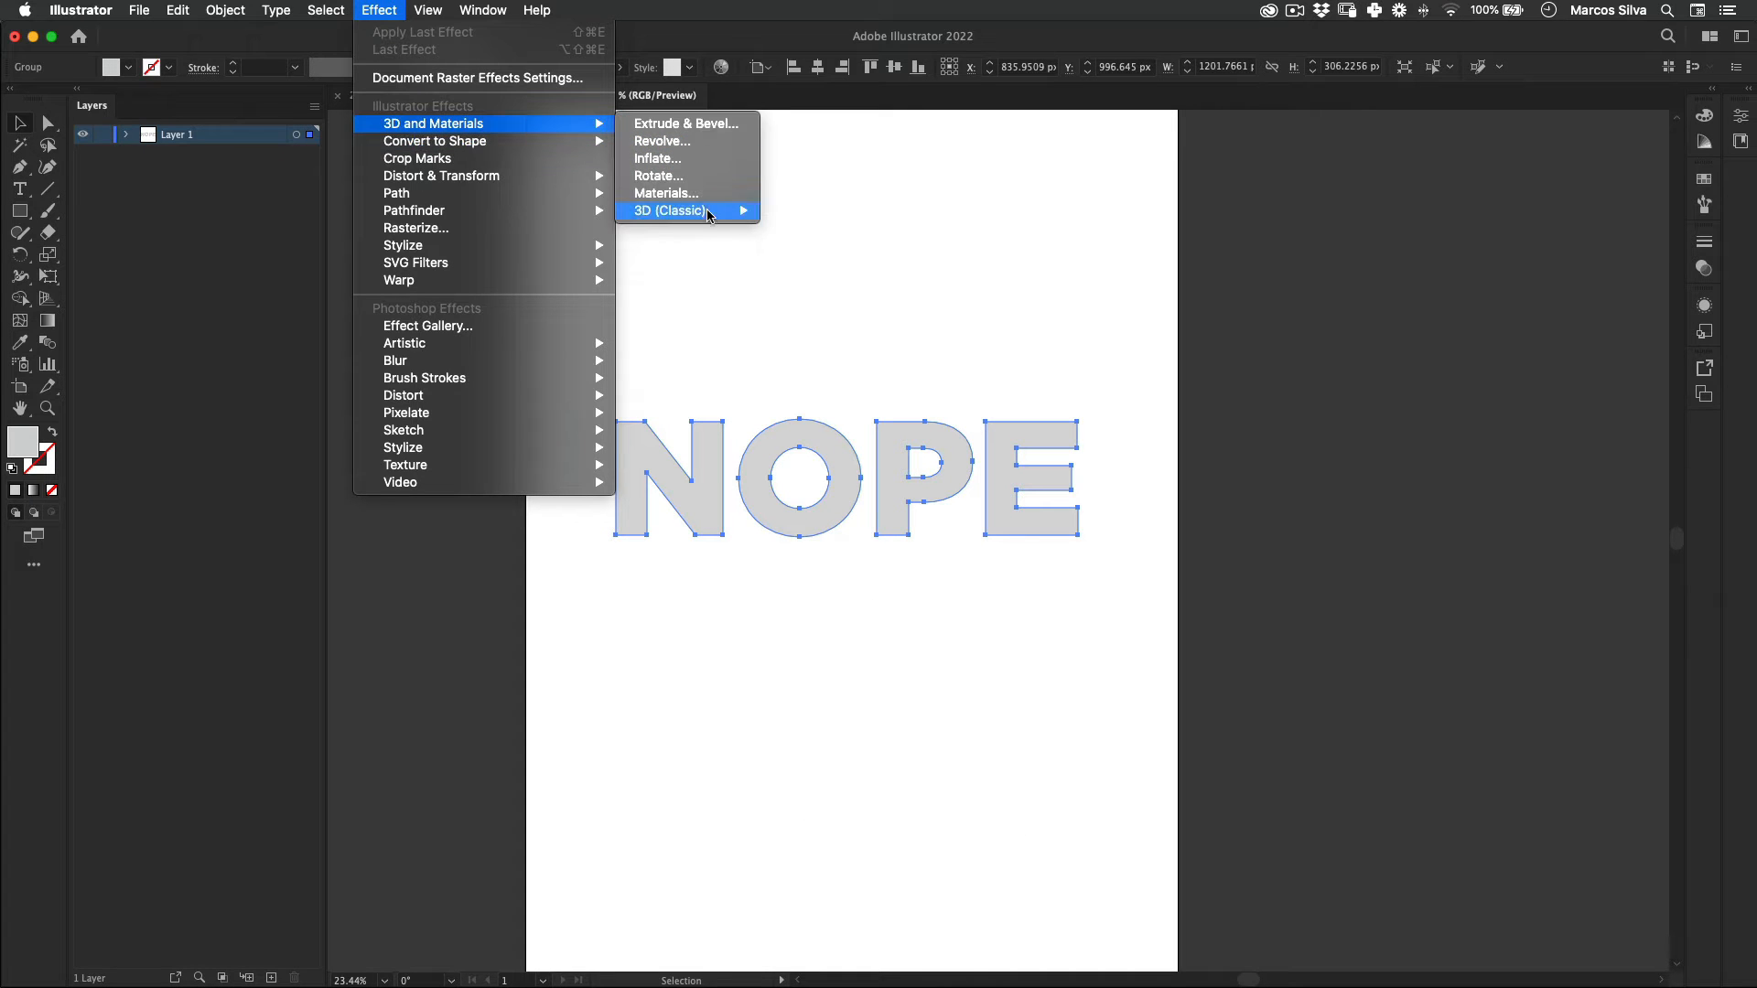
mouse_move(709, 213)
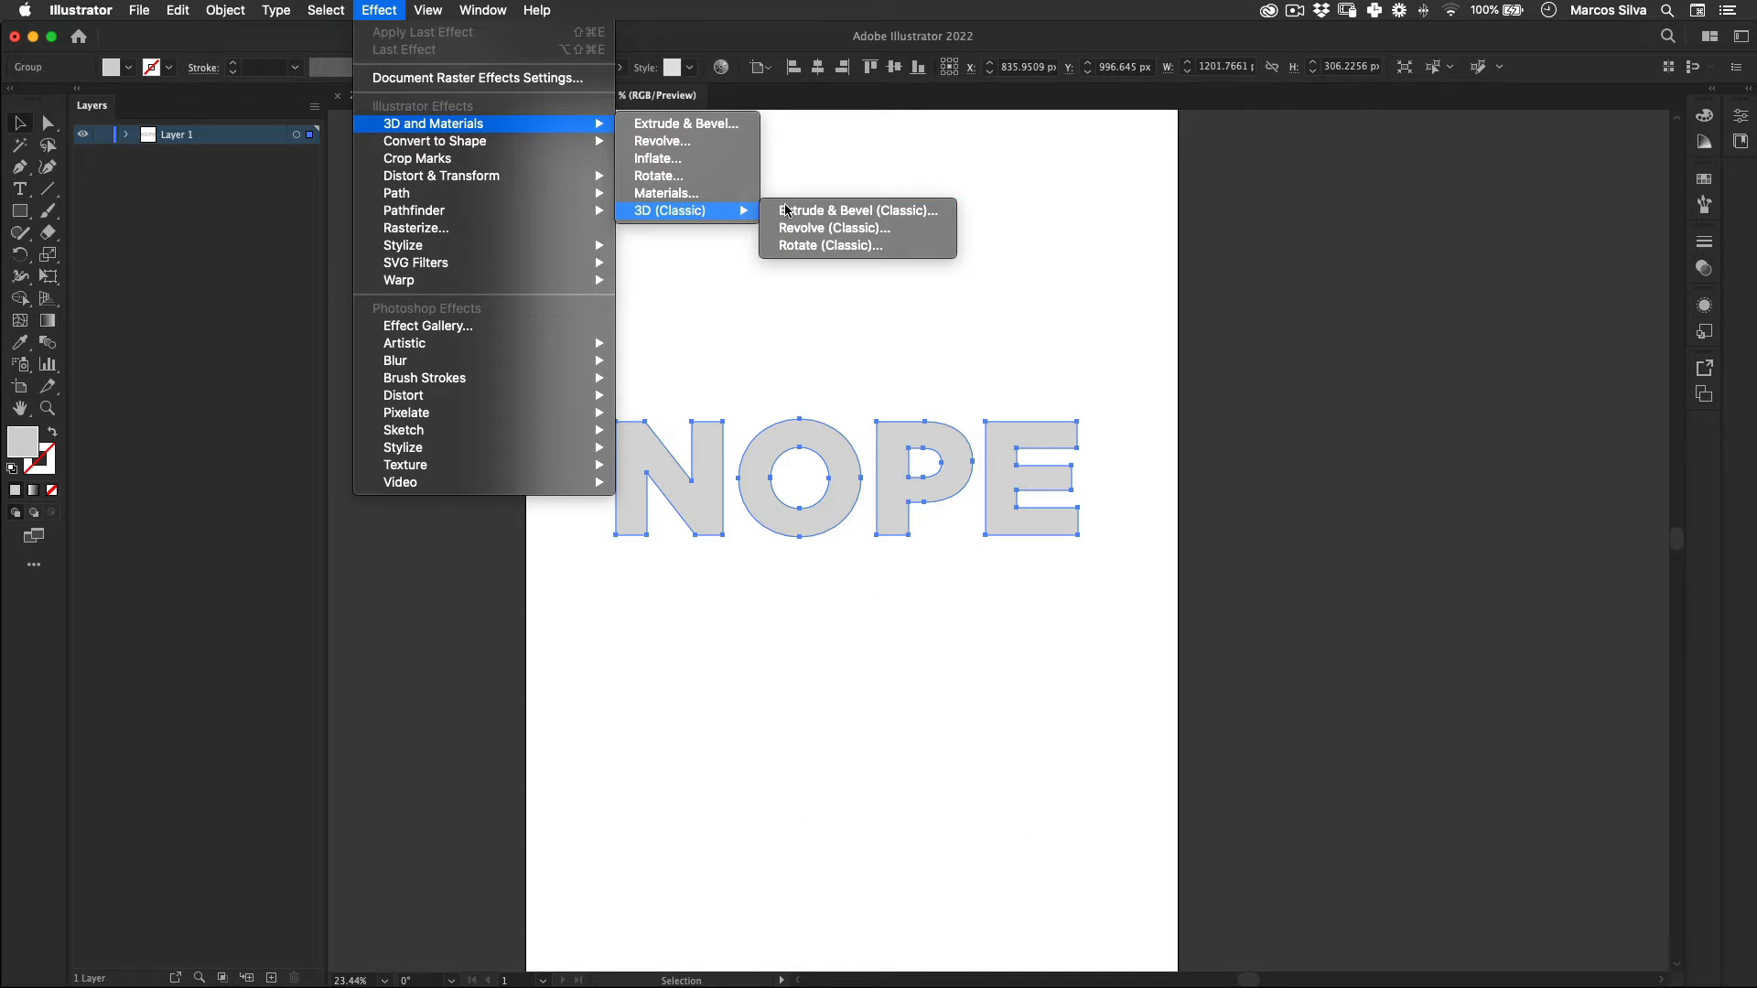
left_click(844, 211)
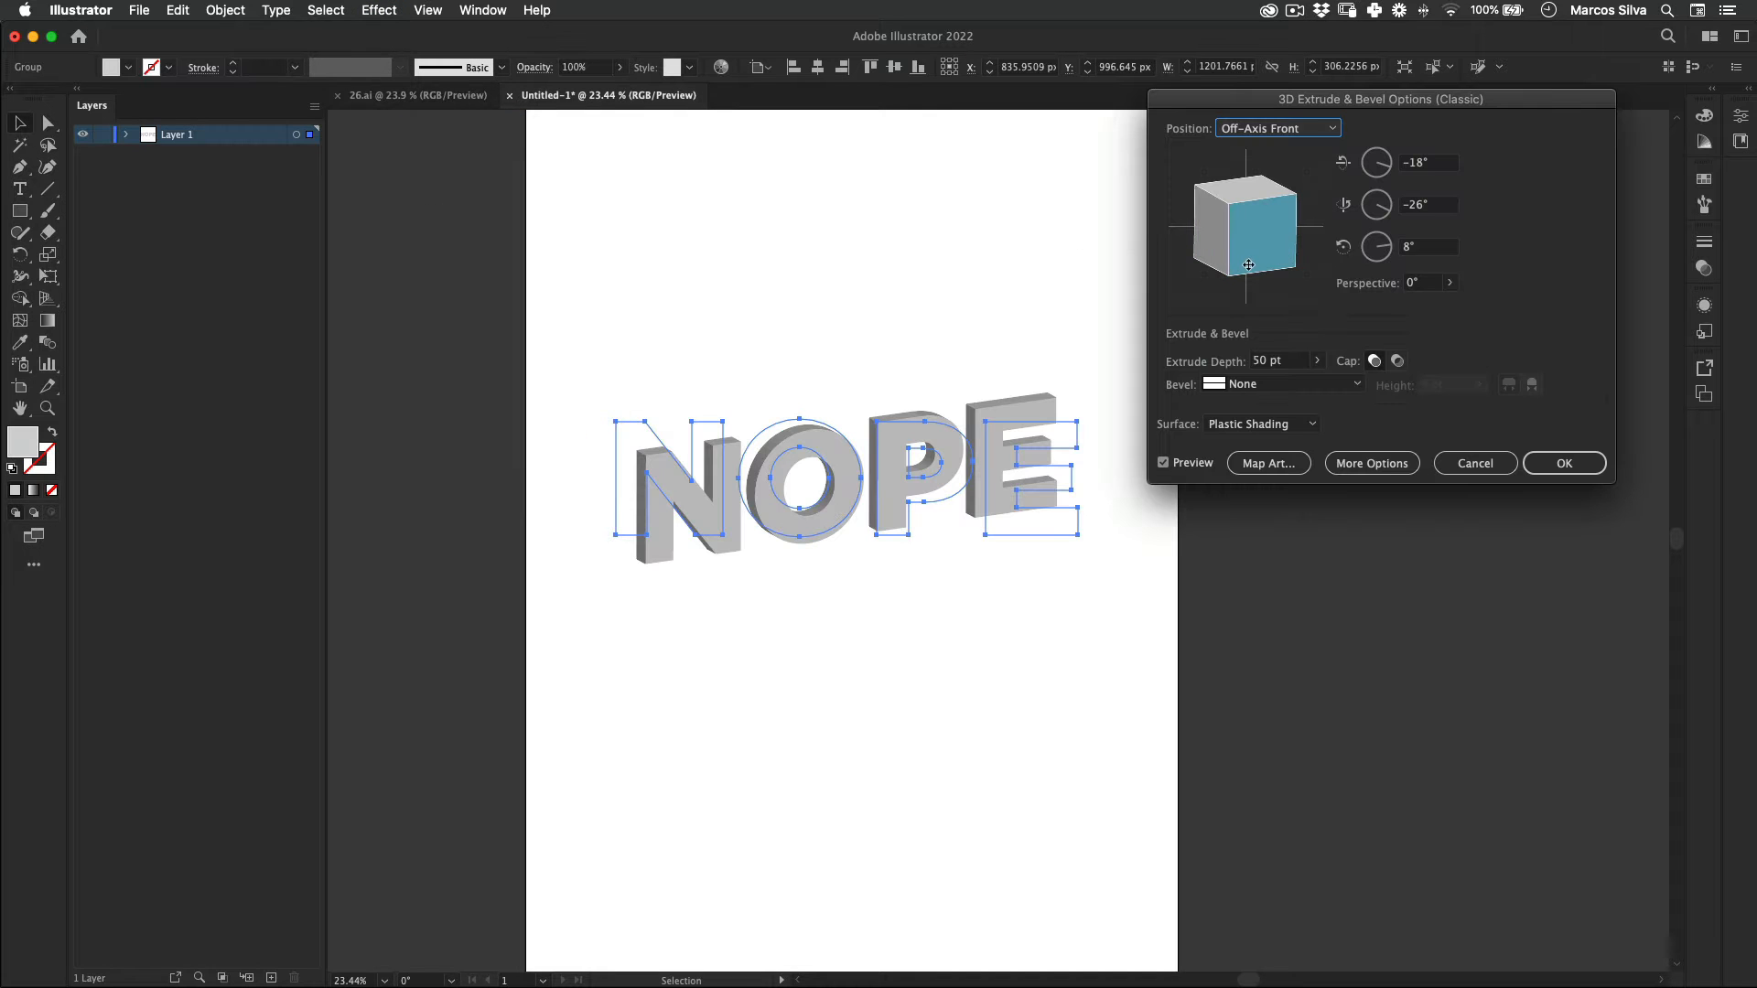
left_click_drag(1249, 264, 1247, 182)
left_click_drag(1272, 240, 1270, 241)
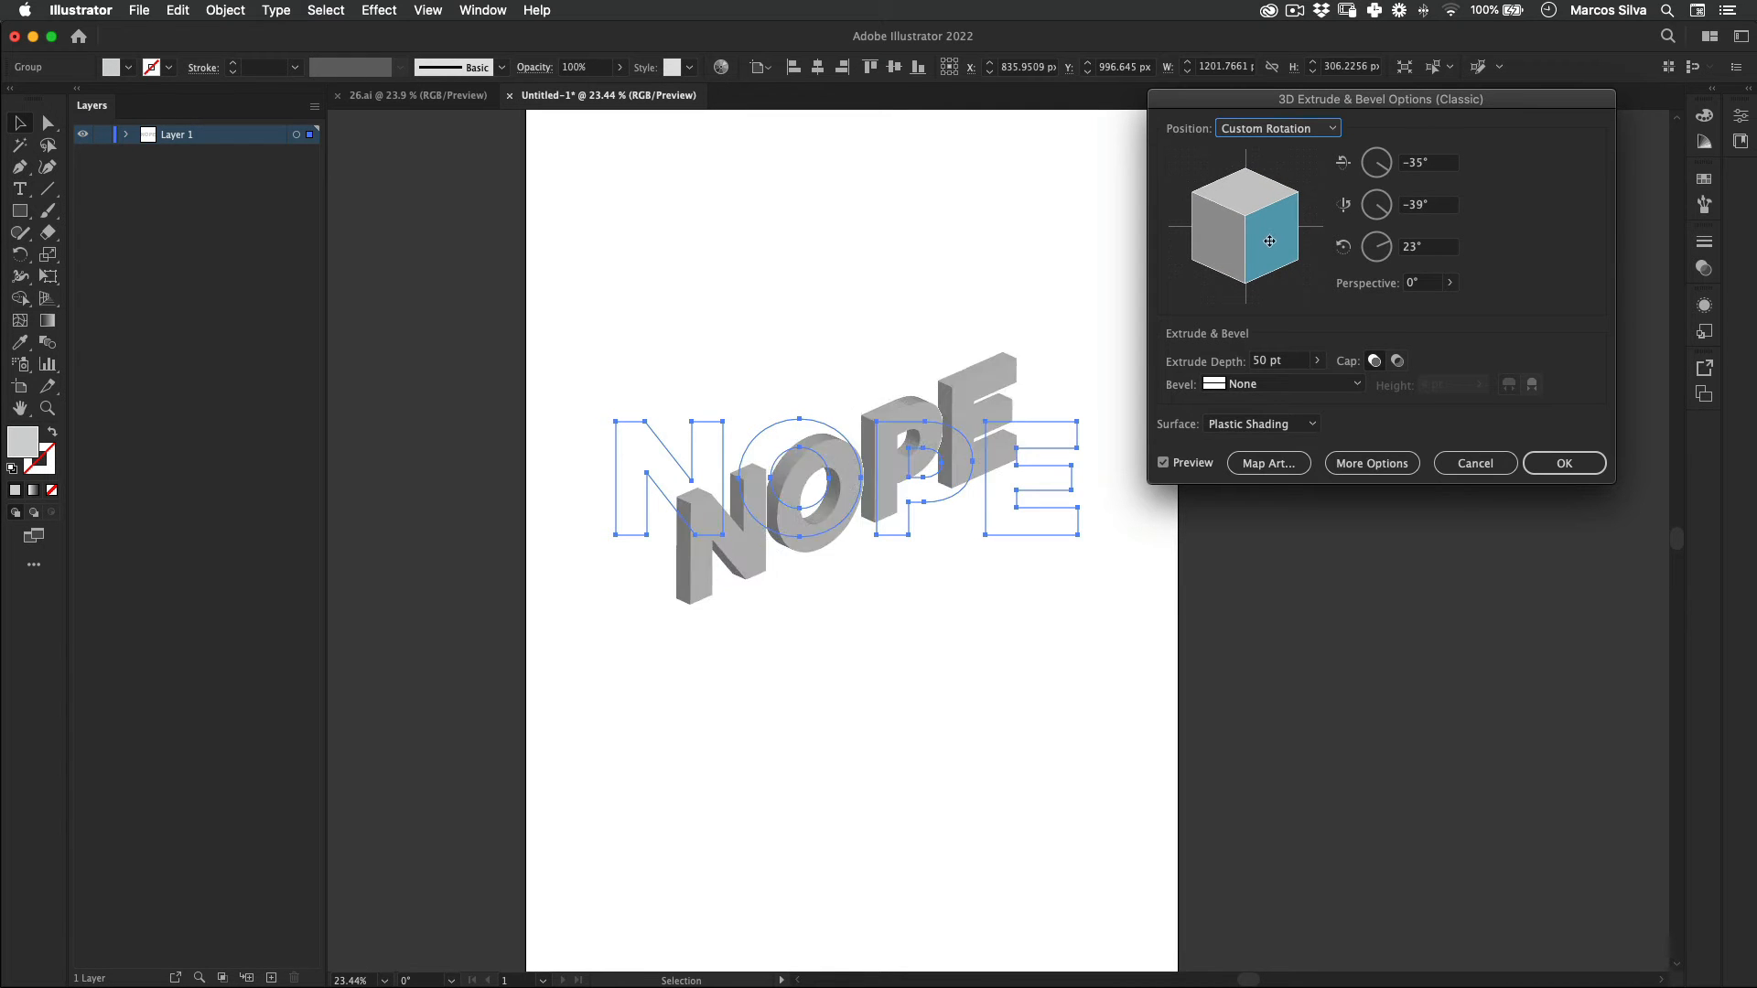
Step: Try an extrude depth of 200 pt, and settle on a depth of 150 pt
left_click(1295, 360)
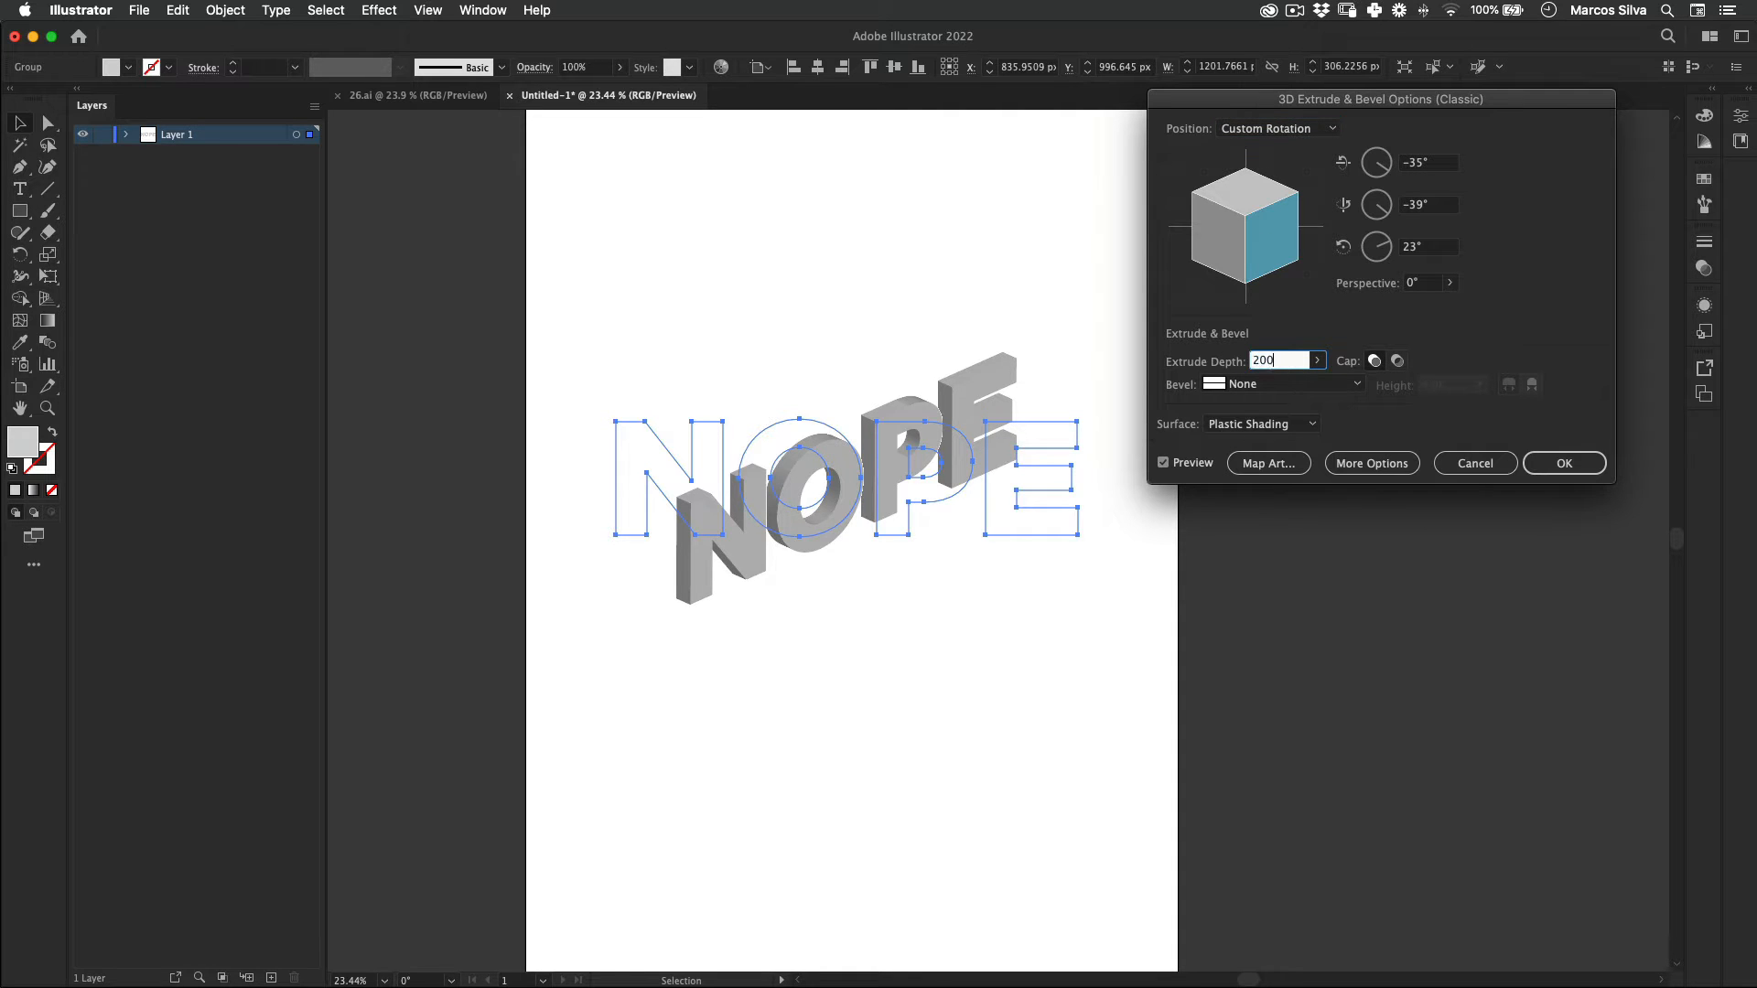
key("Tab")
left_click(1301, 361)
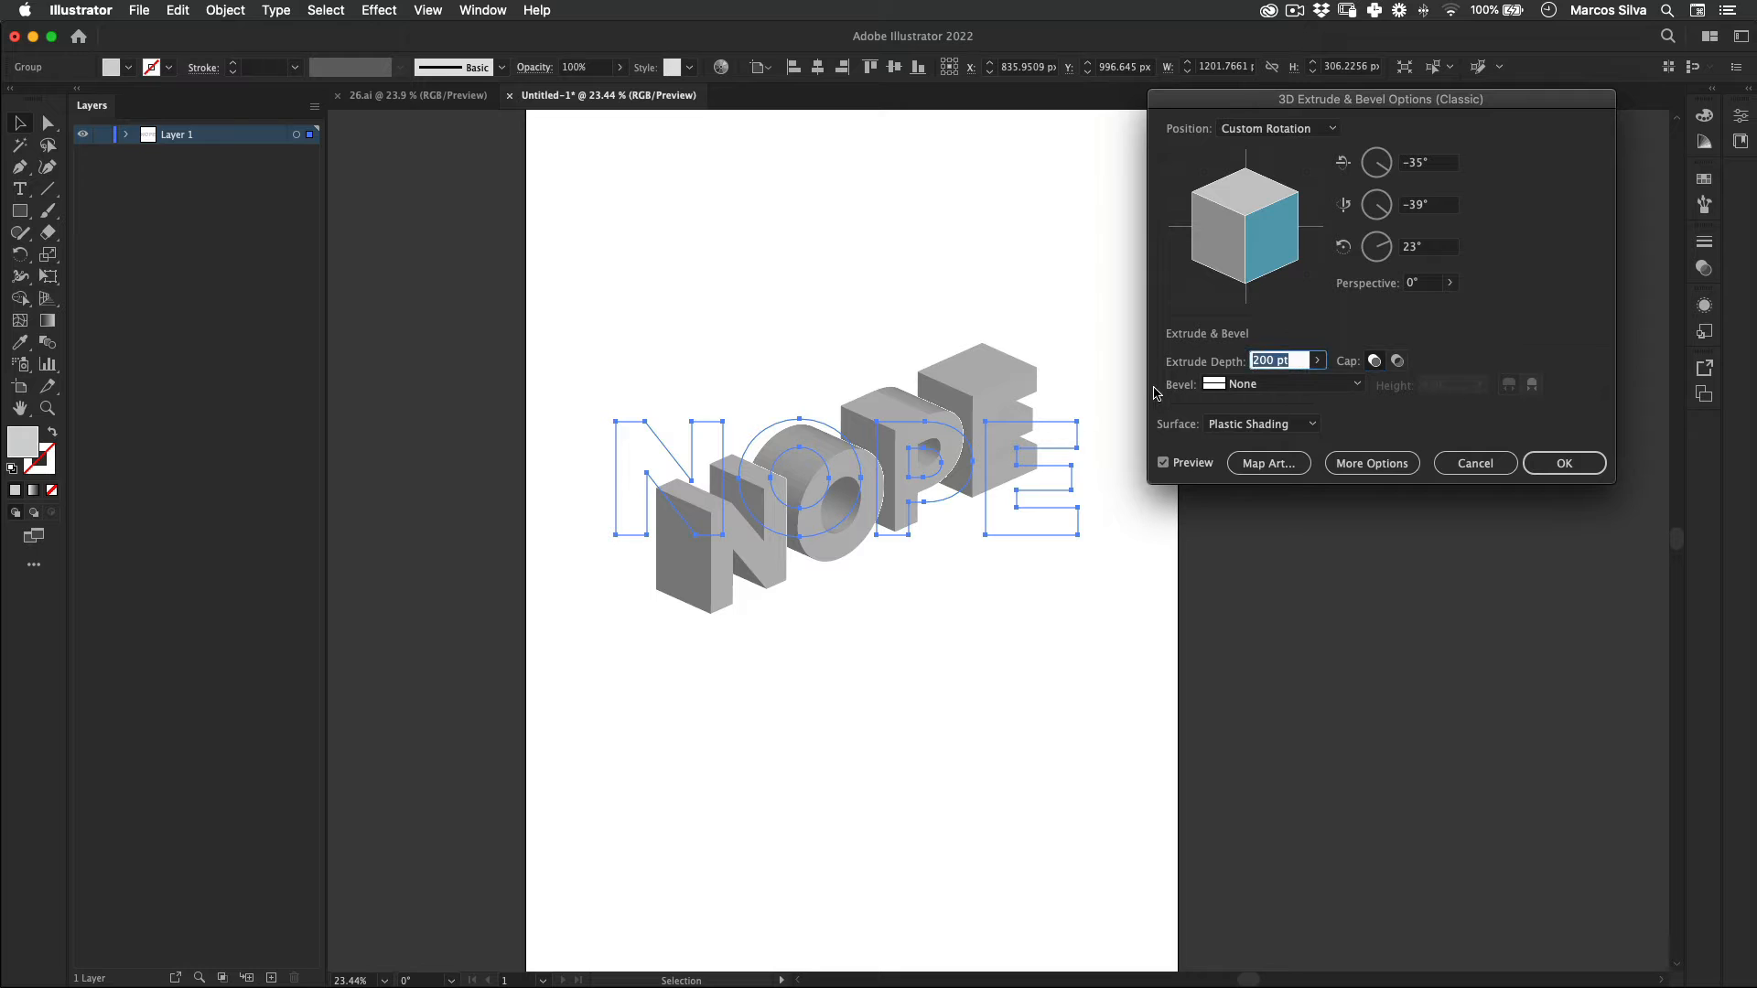
type("150")
key("Tab")
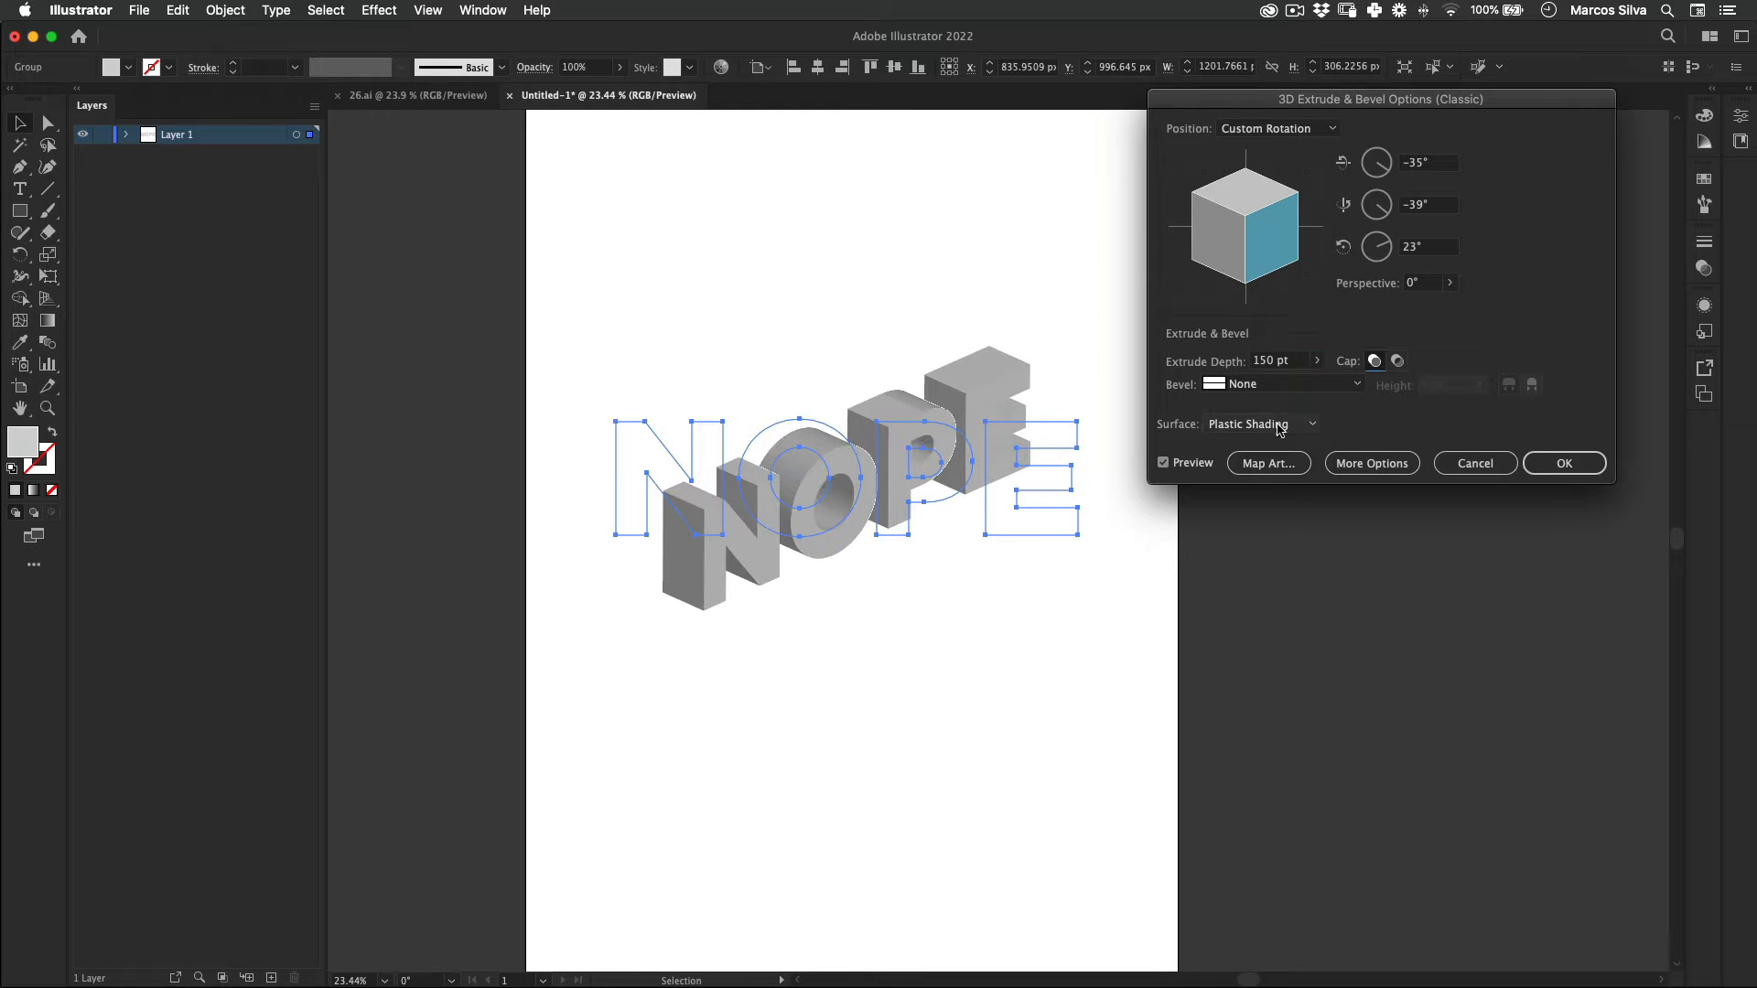
Step: Give the extrusion a Classic bevel and apply the 3D effect to the letters
left_click(1271, 382)
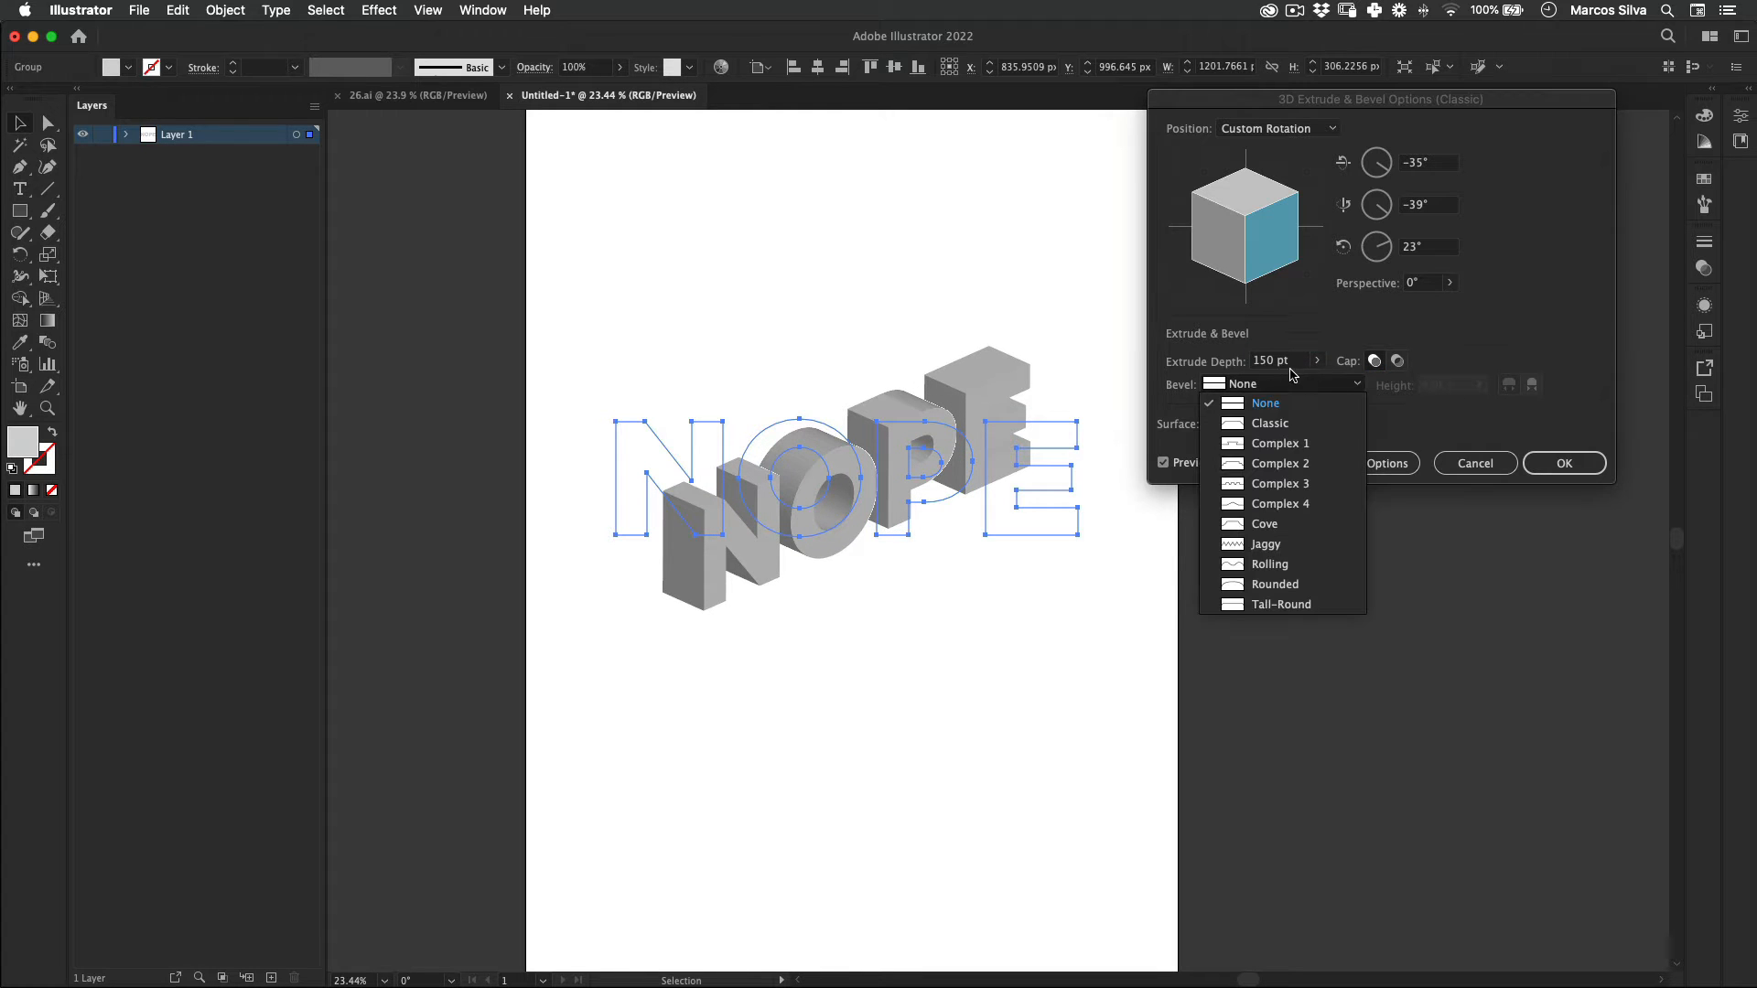
left_click(1294, 425)
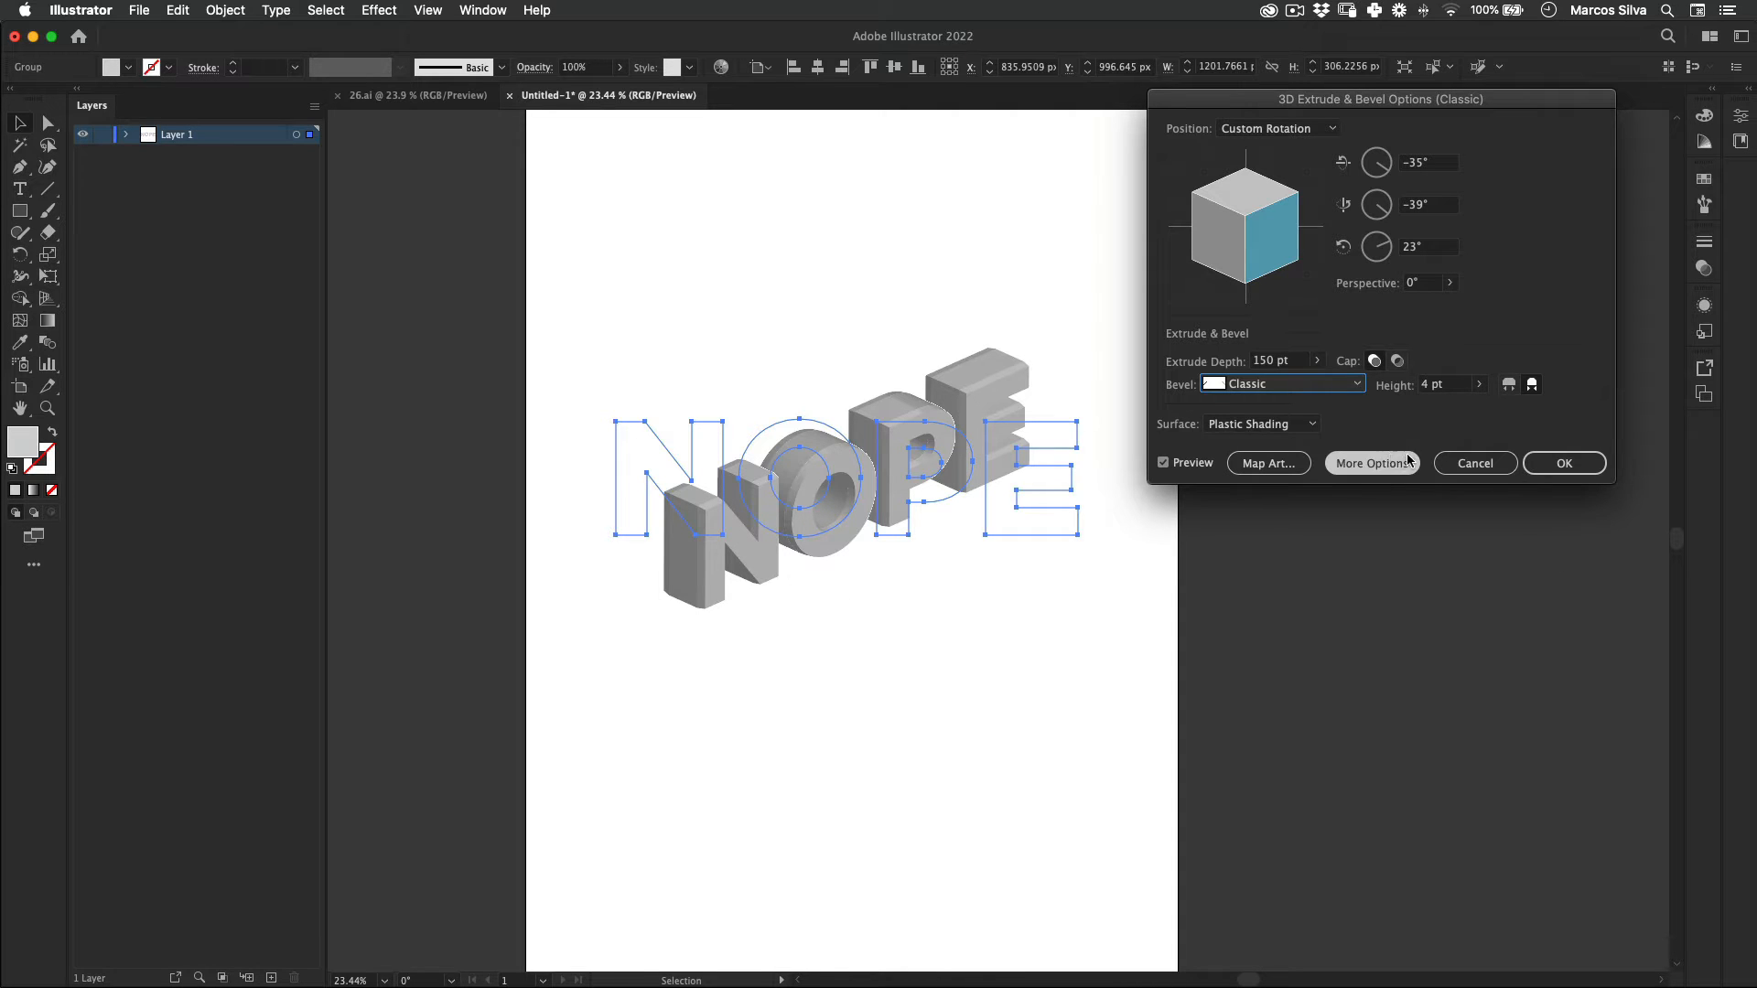
left_click(1571, 464)
Step: Expand the appearance of the extruded NOPE lettering into editable shapes
left_click(1133, 606)
left_click_drag(1156, 331, 677, 648)
left_click(227, 10)
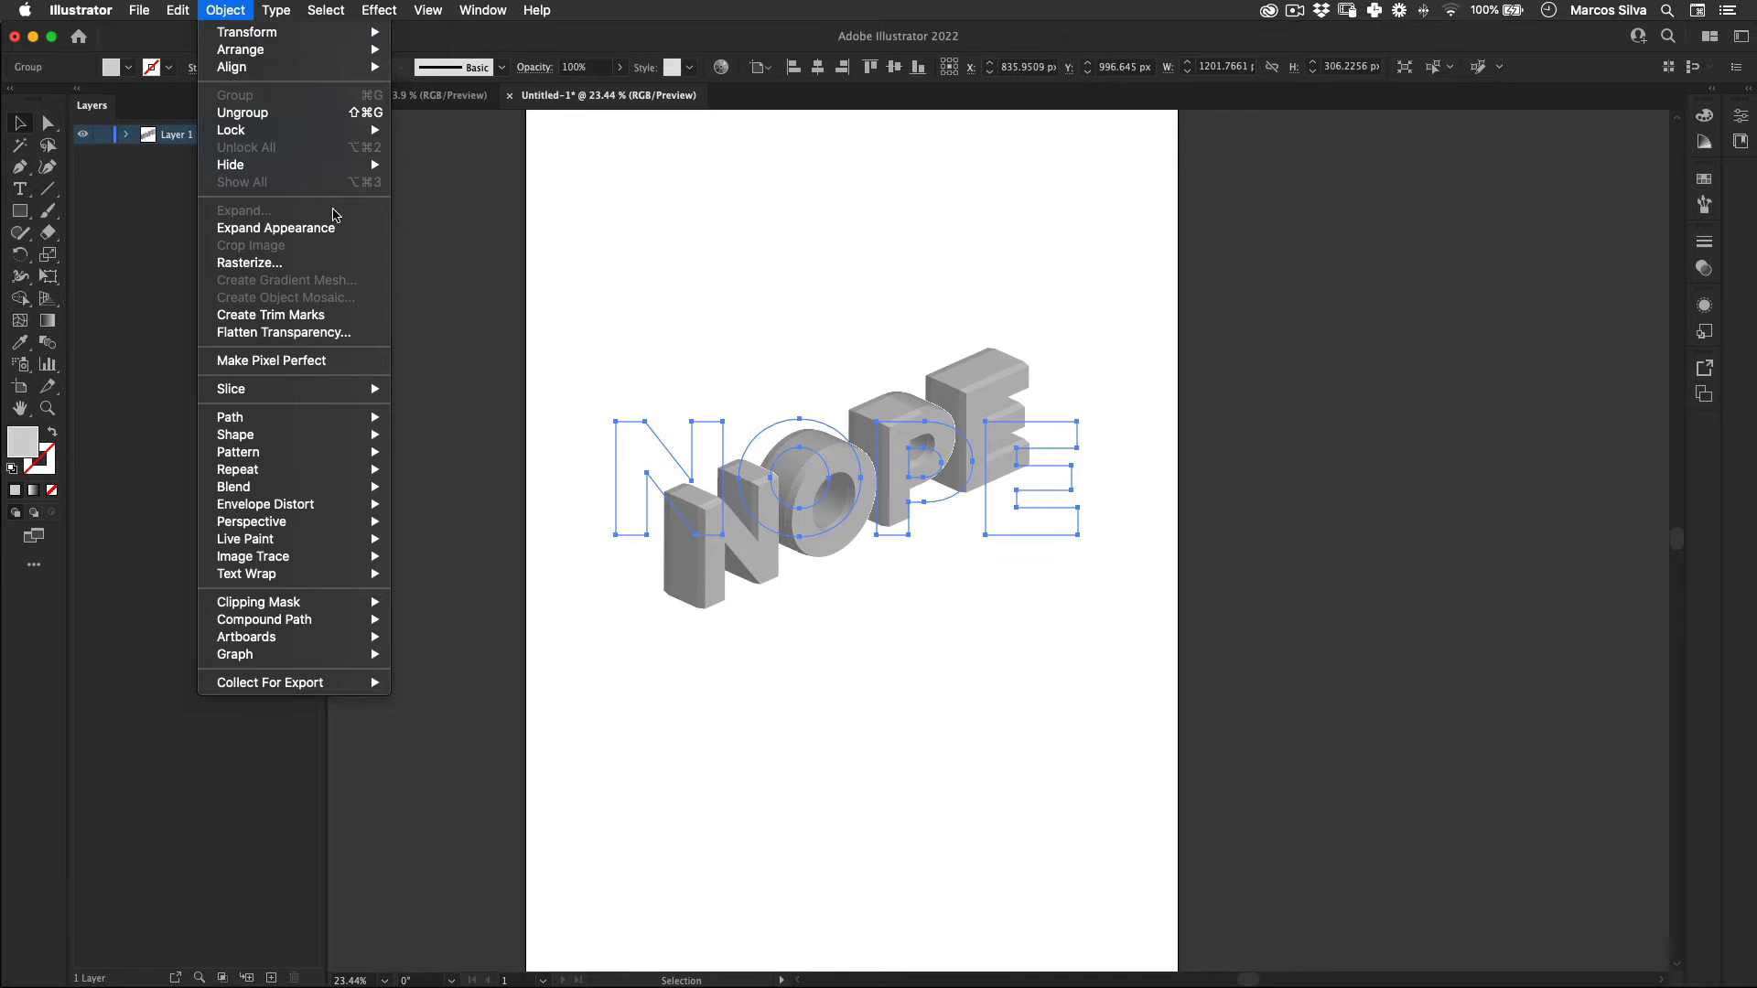
left_click(328, 229)
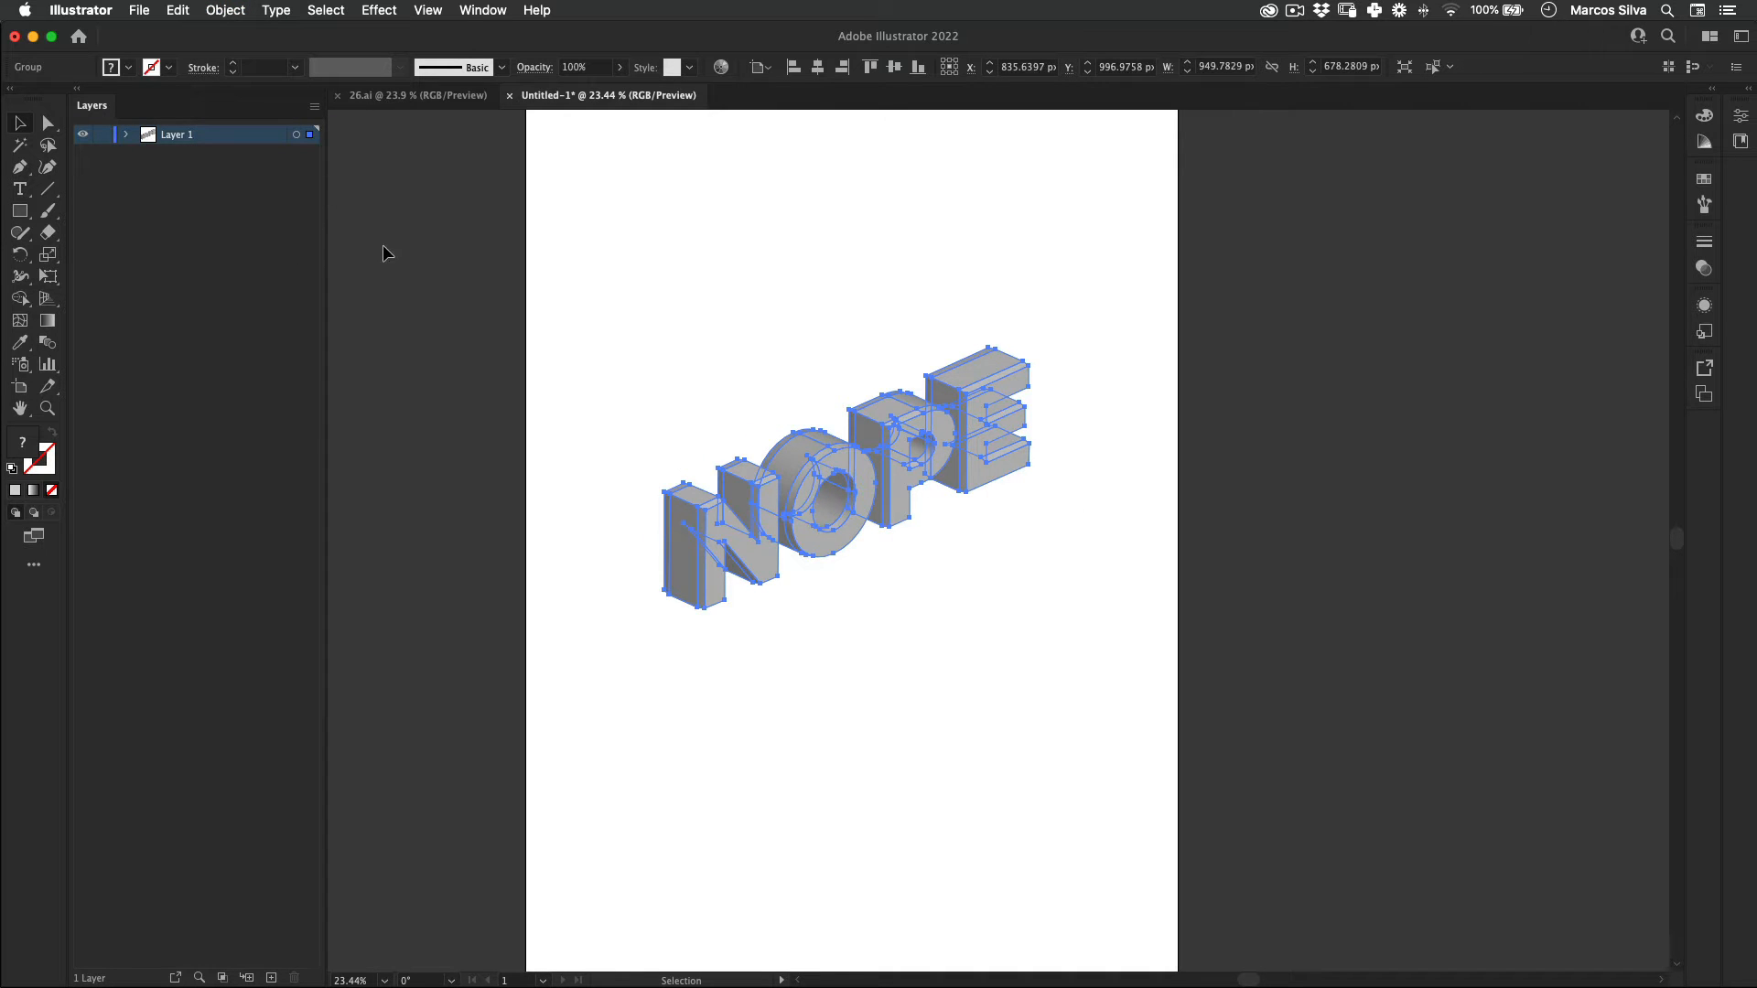
Step: Give the expanded lettering the default white fill and 1 pt black stroke, leaving nothing selected
key("d")
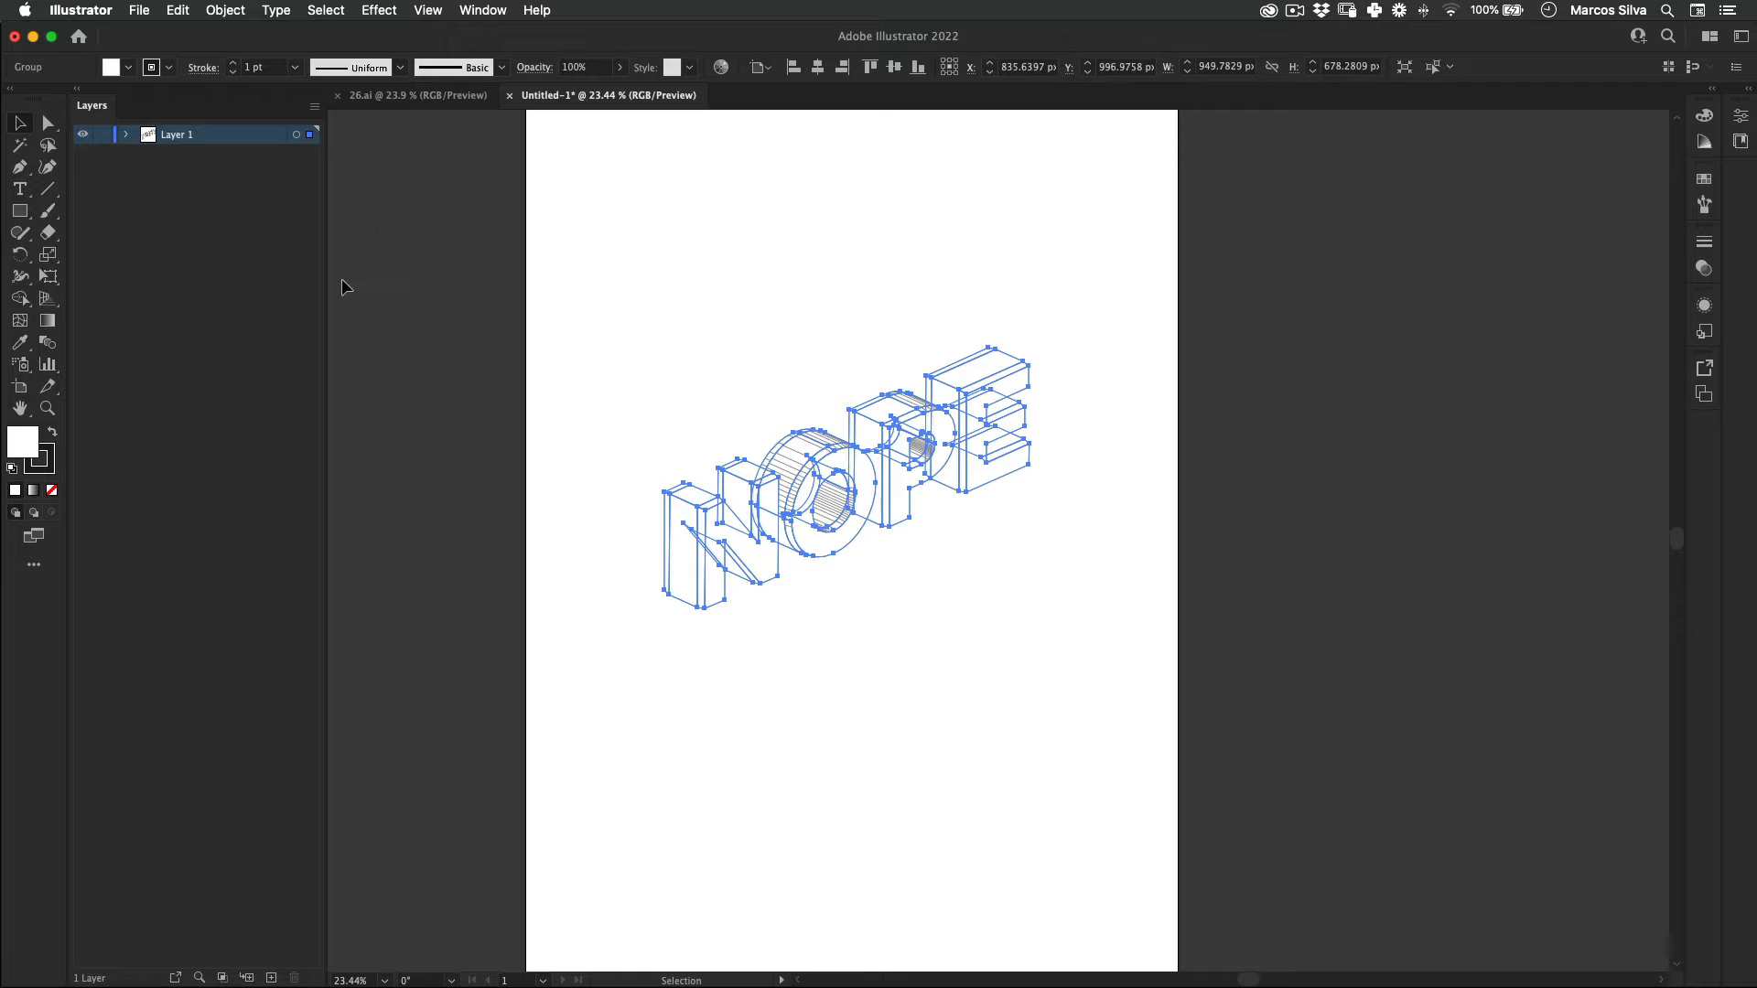
left_click(510, 701)
scroll(865, 471, "up", 3)
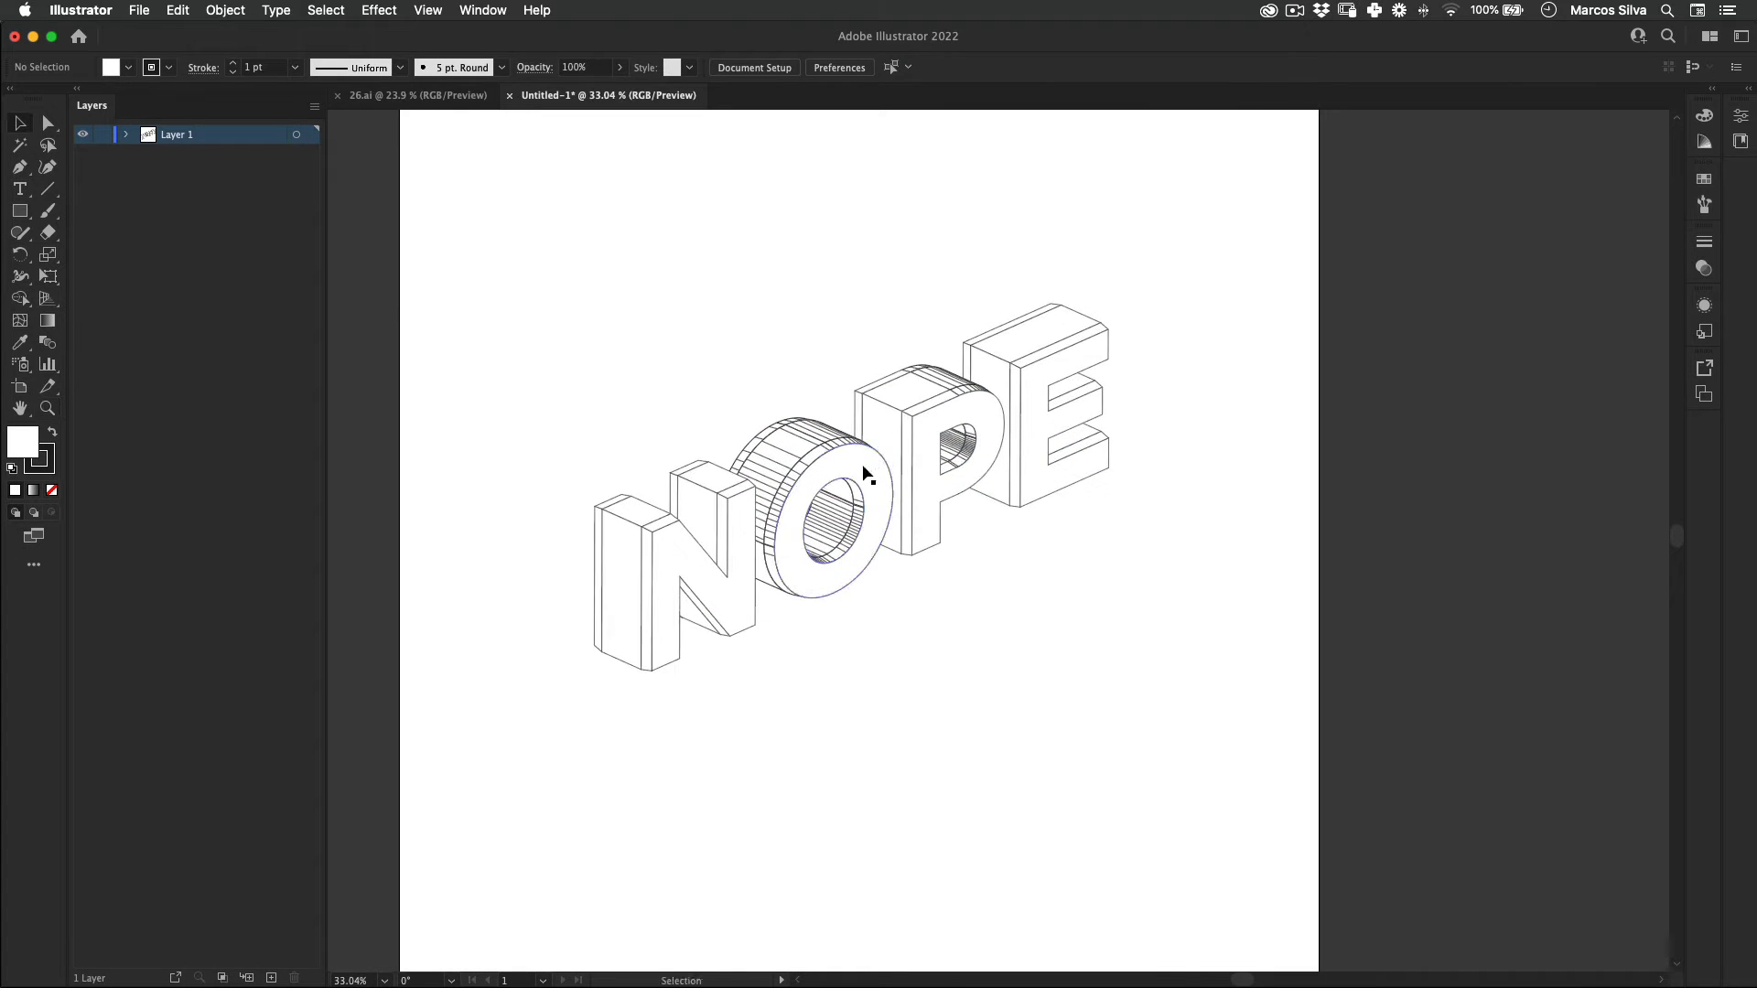
left_click_drag(865, 471, 876, 499)
key("super+shift+a")
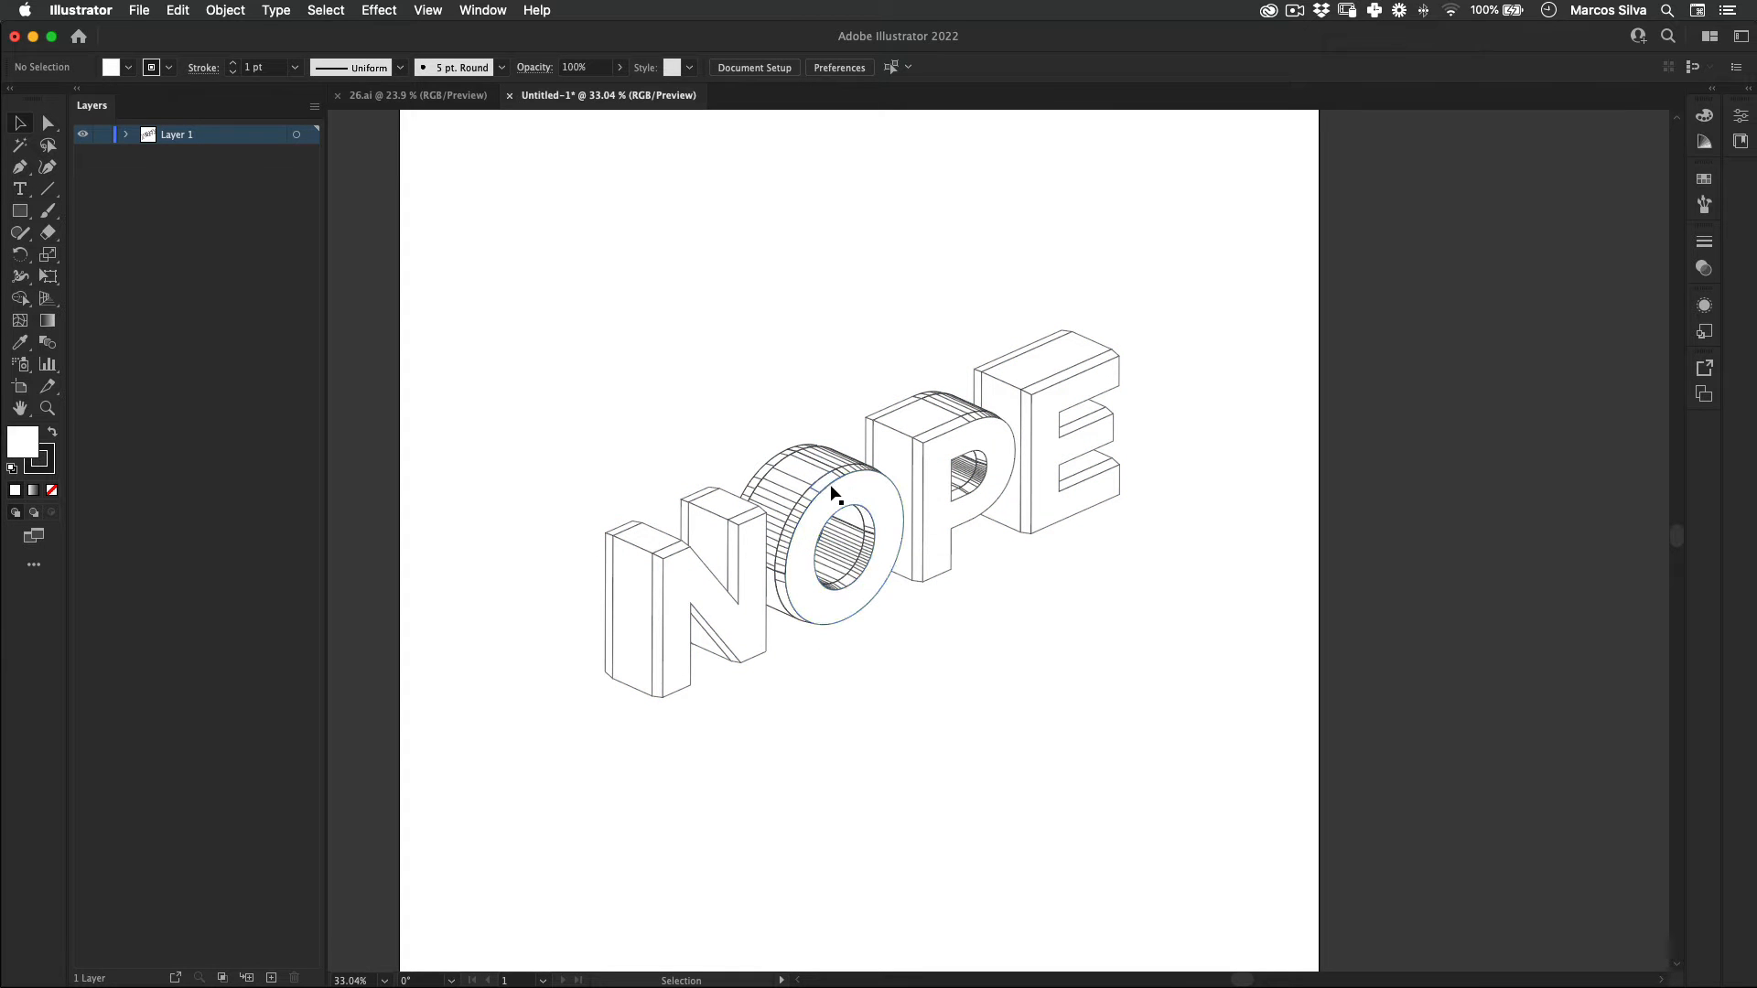
Step: Isolate the nested group of the extruded letter O for editing
key("z")
left_click_drag(806, 483, 968, 428)
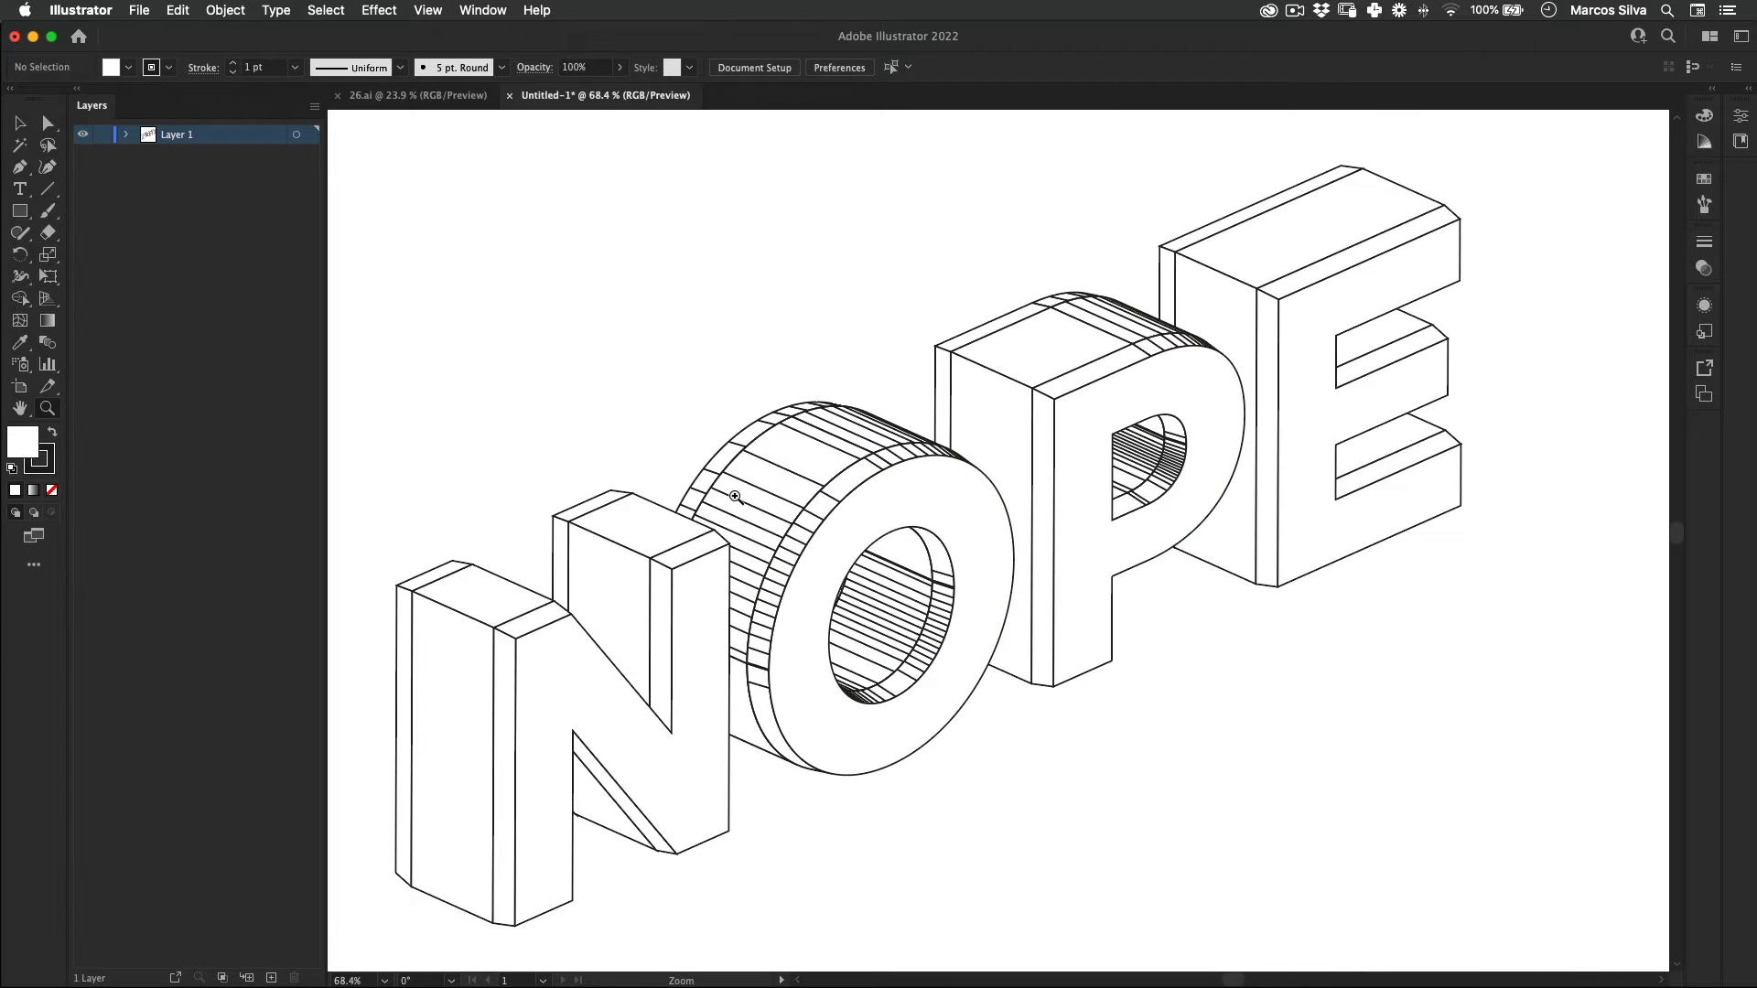
left_click_drag(735, 496, 819, 476)
key("v")
left_click(769, 500)
double_click(770, 498)
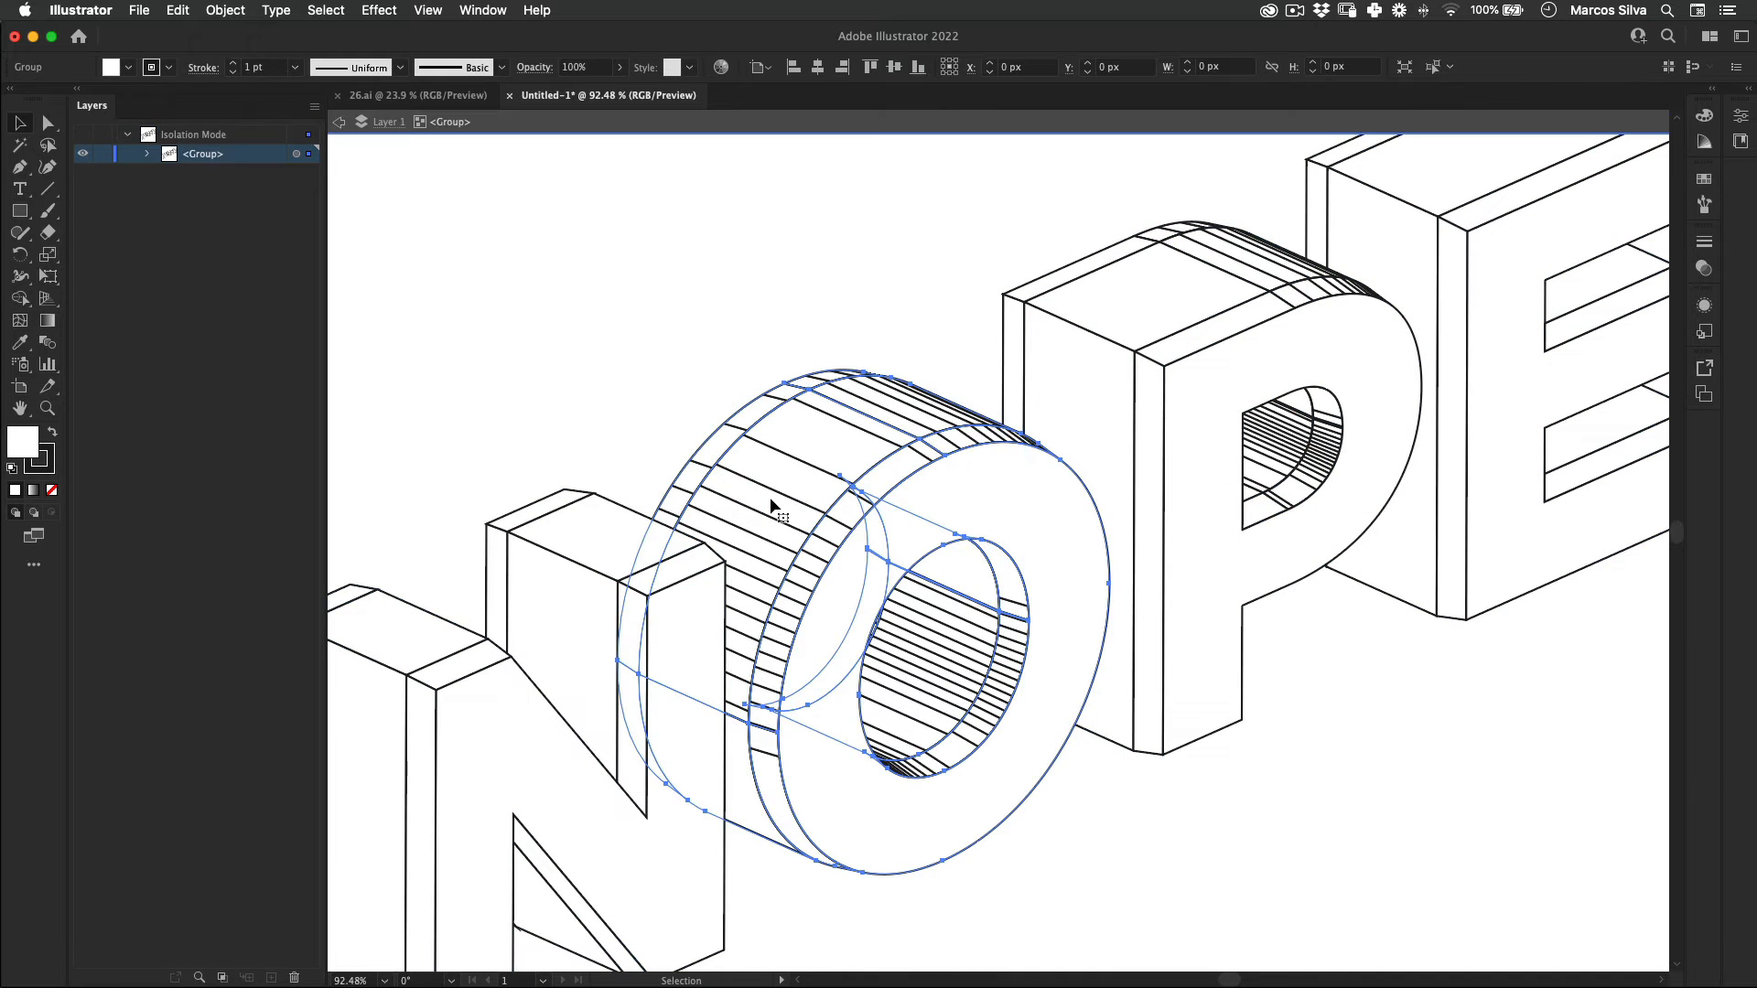
double_click(772, 499)
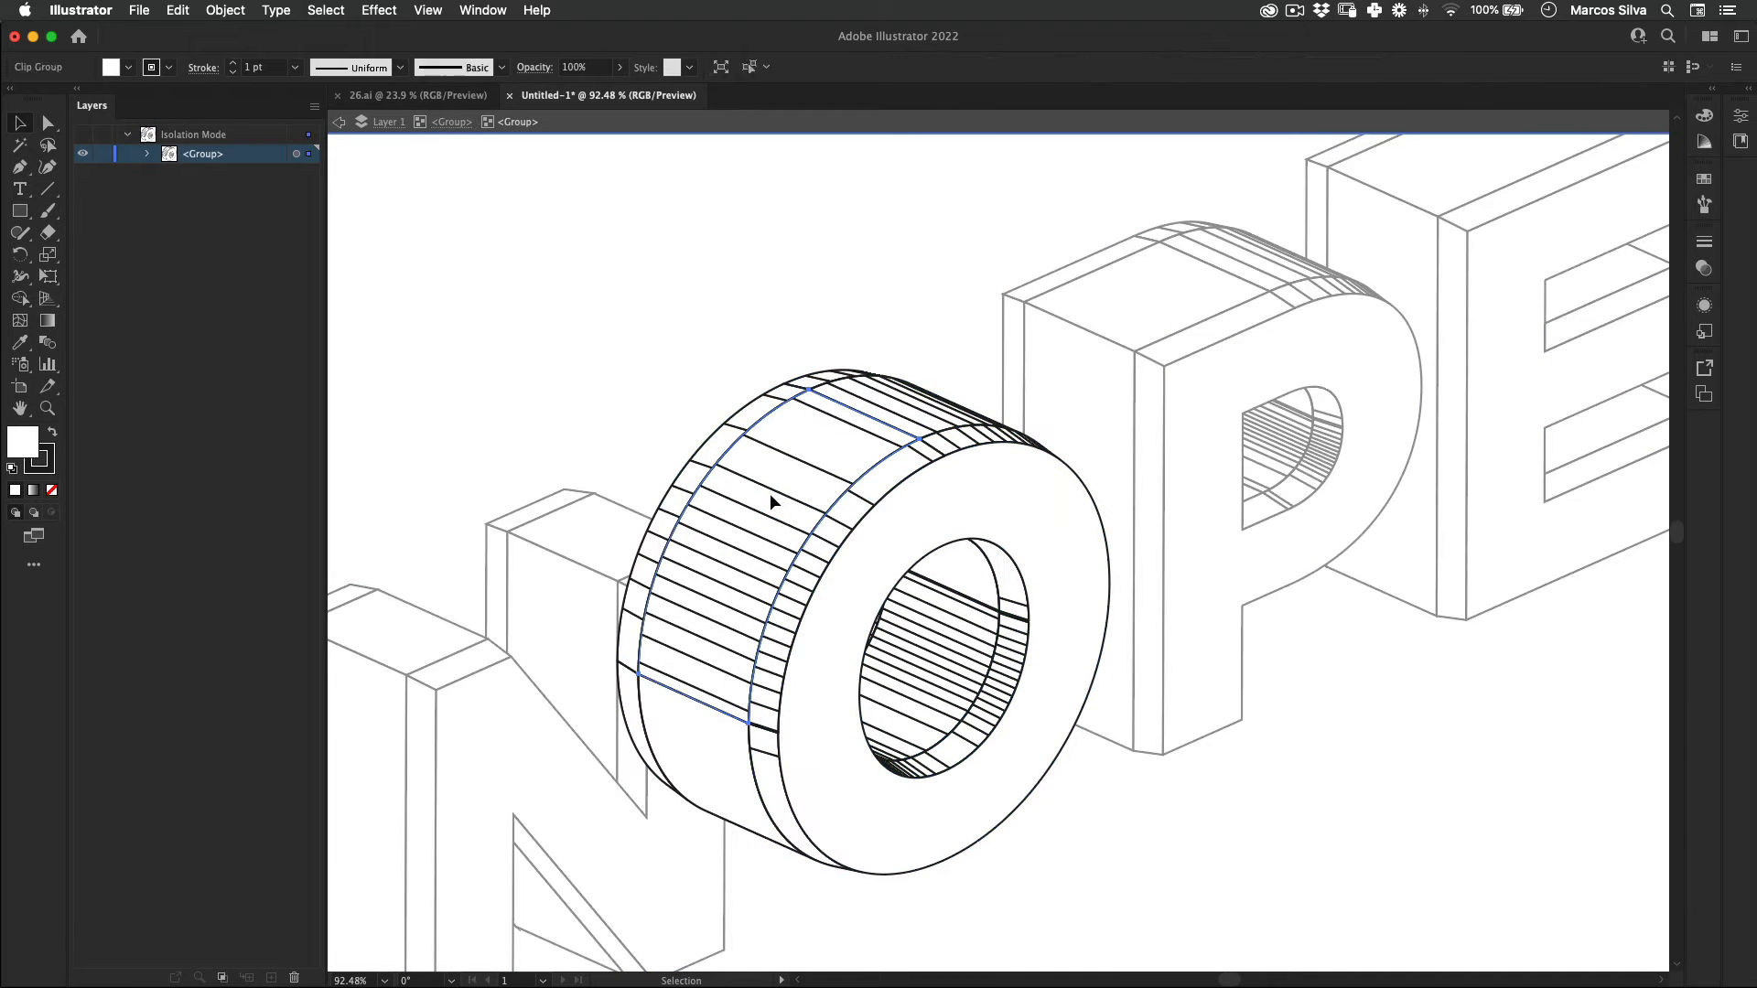
Step: Unite the outer side wall segments of the letter O into one shape with Pathfinder
left_click(771, 499)
left_click(940, 415, "shift")
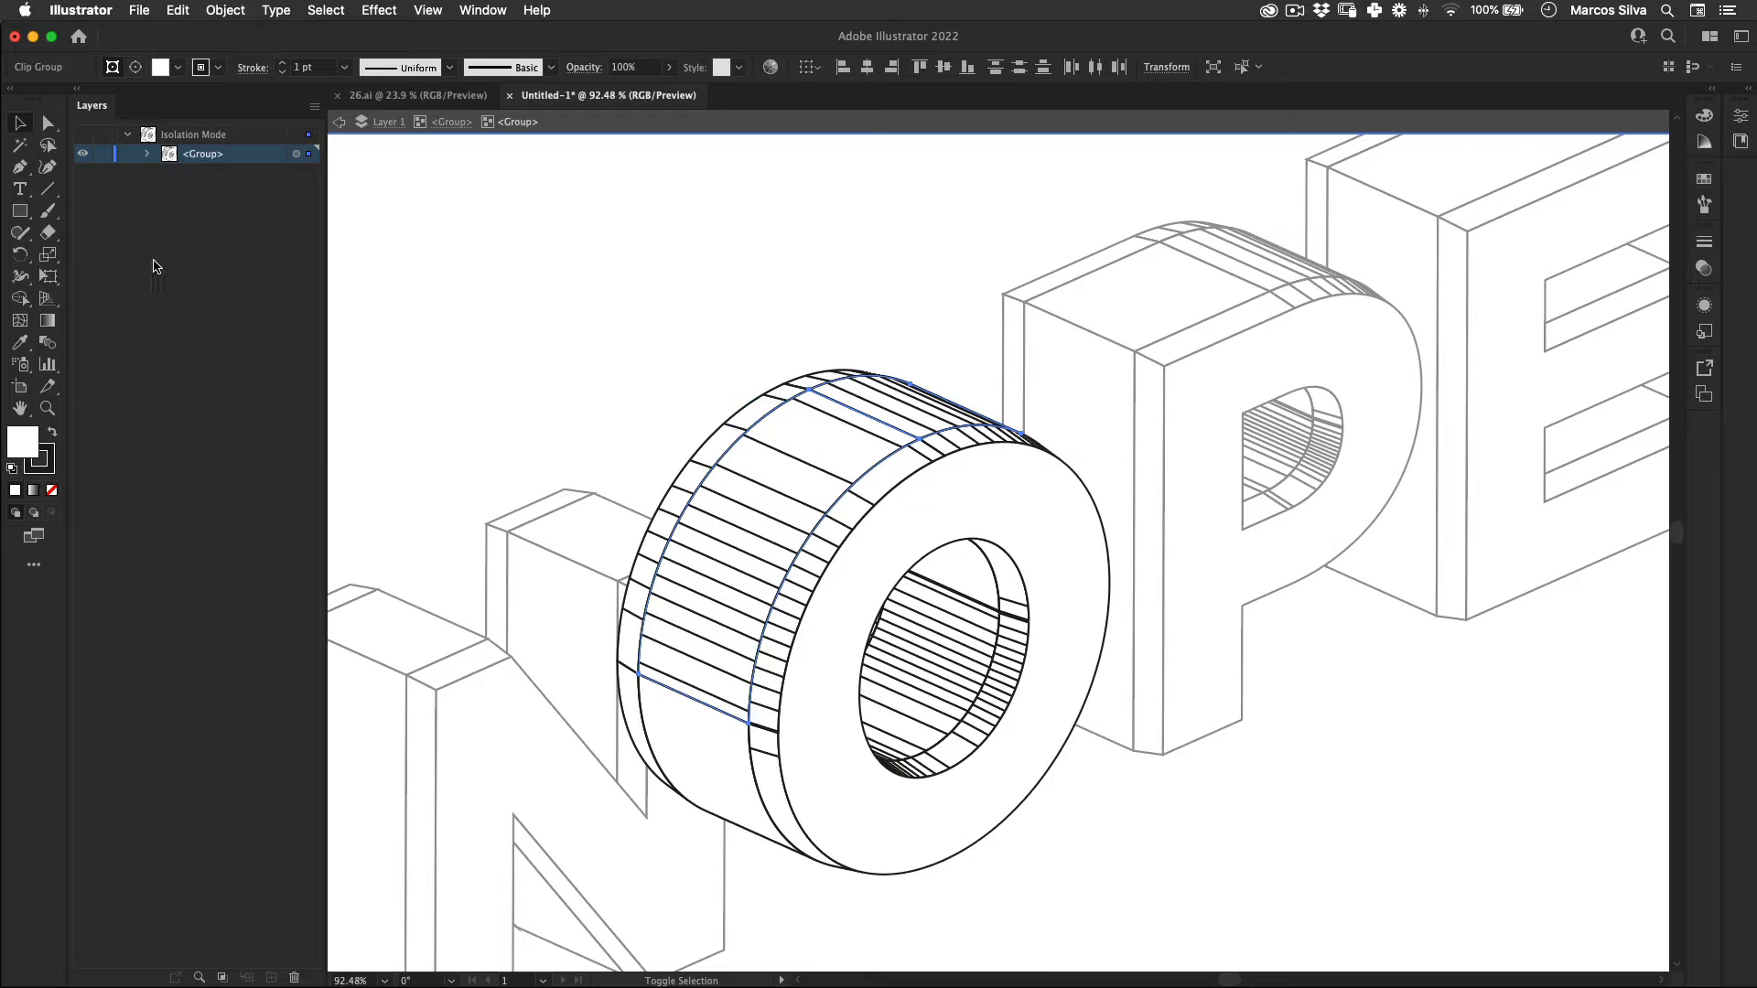
left_click(480, 7)
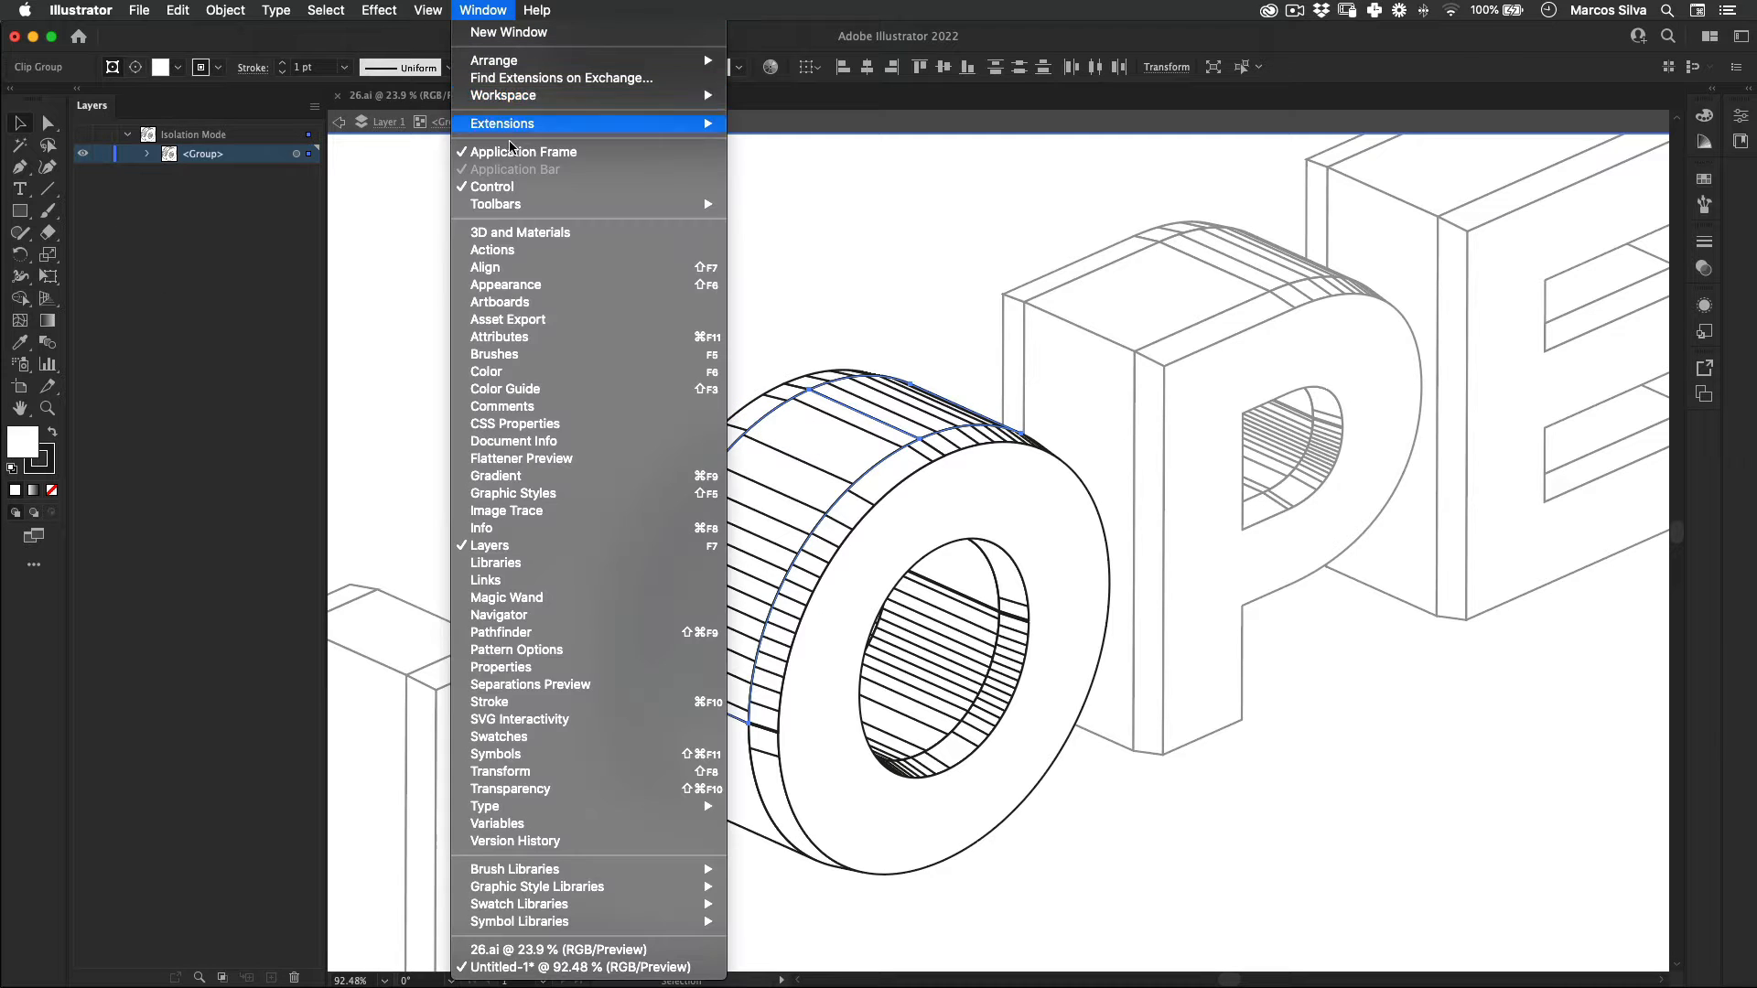
left_click(560, 628)
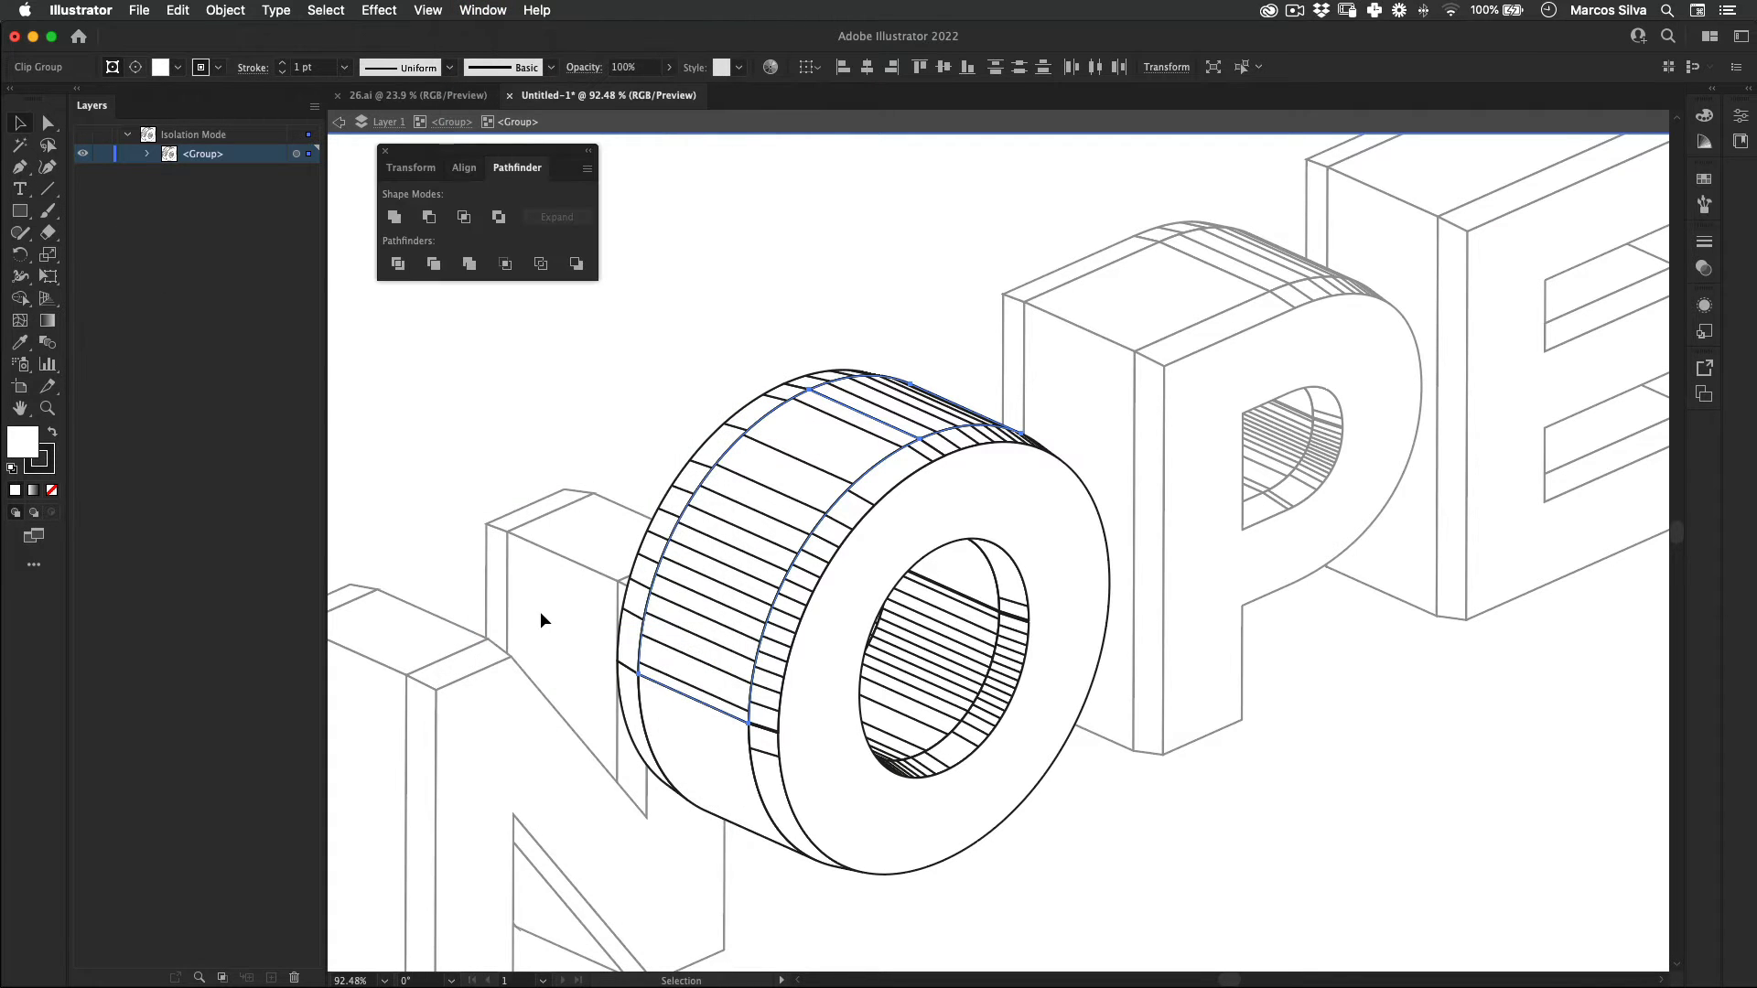
left_click(395, 218)
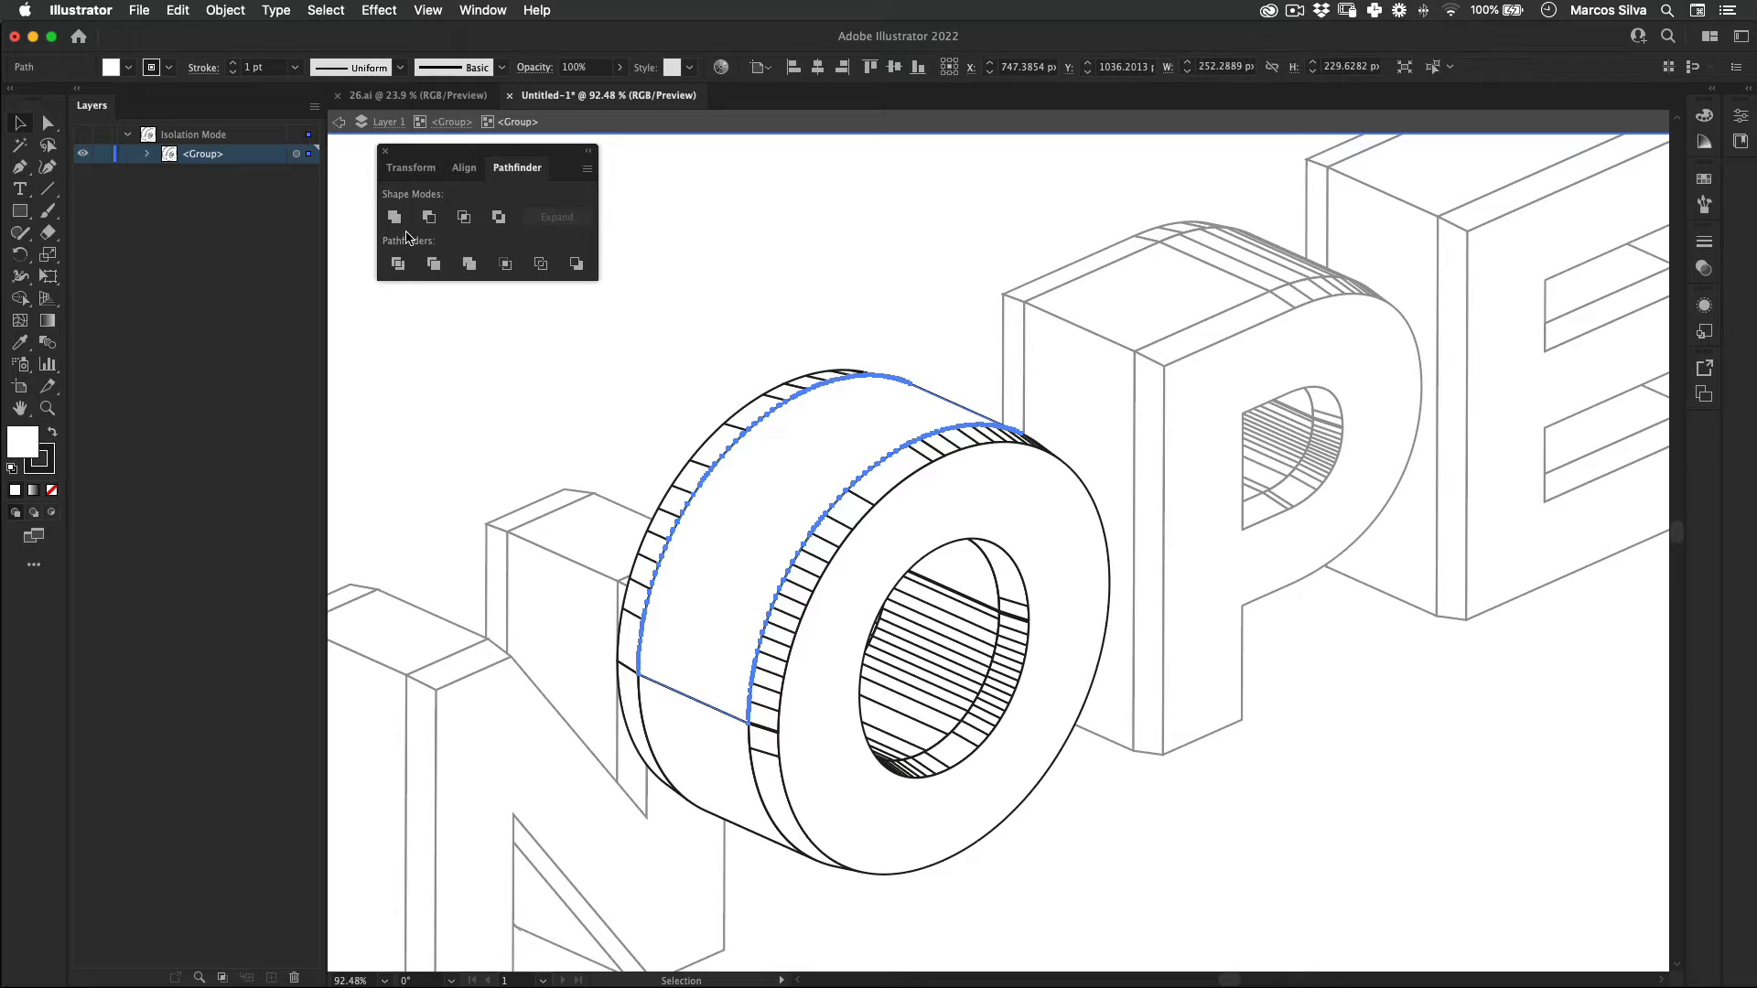
left_click(693, 724, "shift")
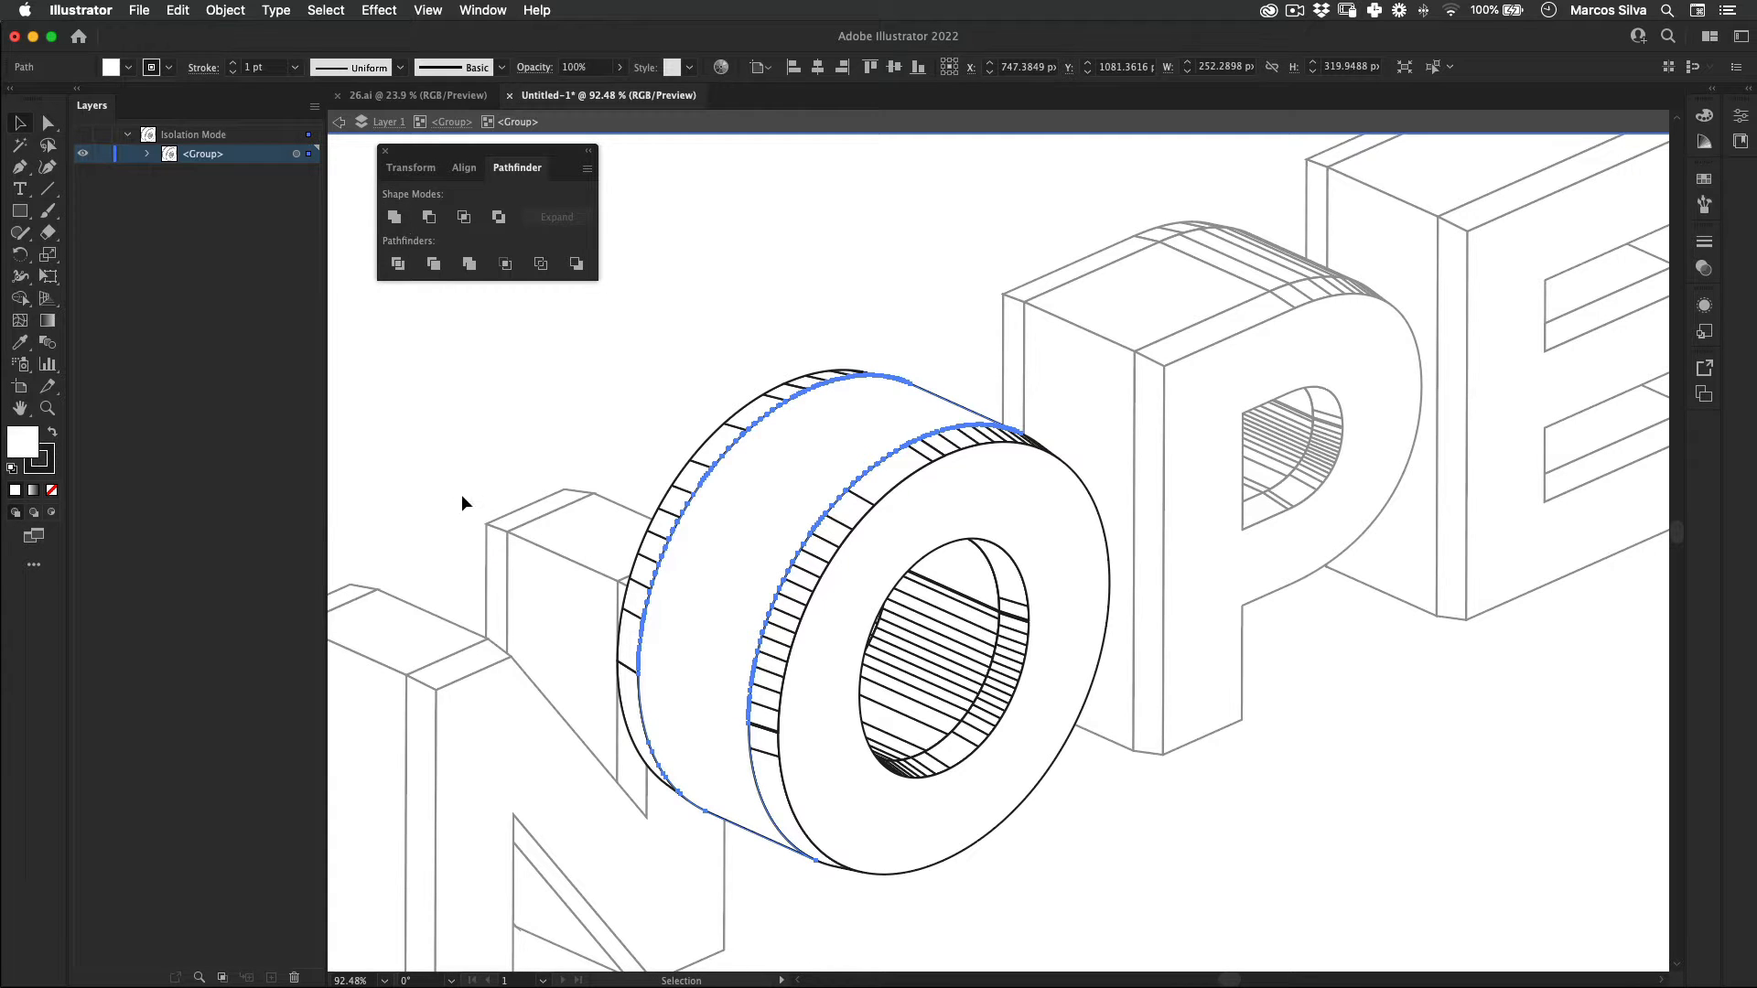
Step: Unite the segments of the O's front outer bevel into one shape and deselect it
left_click(865, 503)
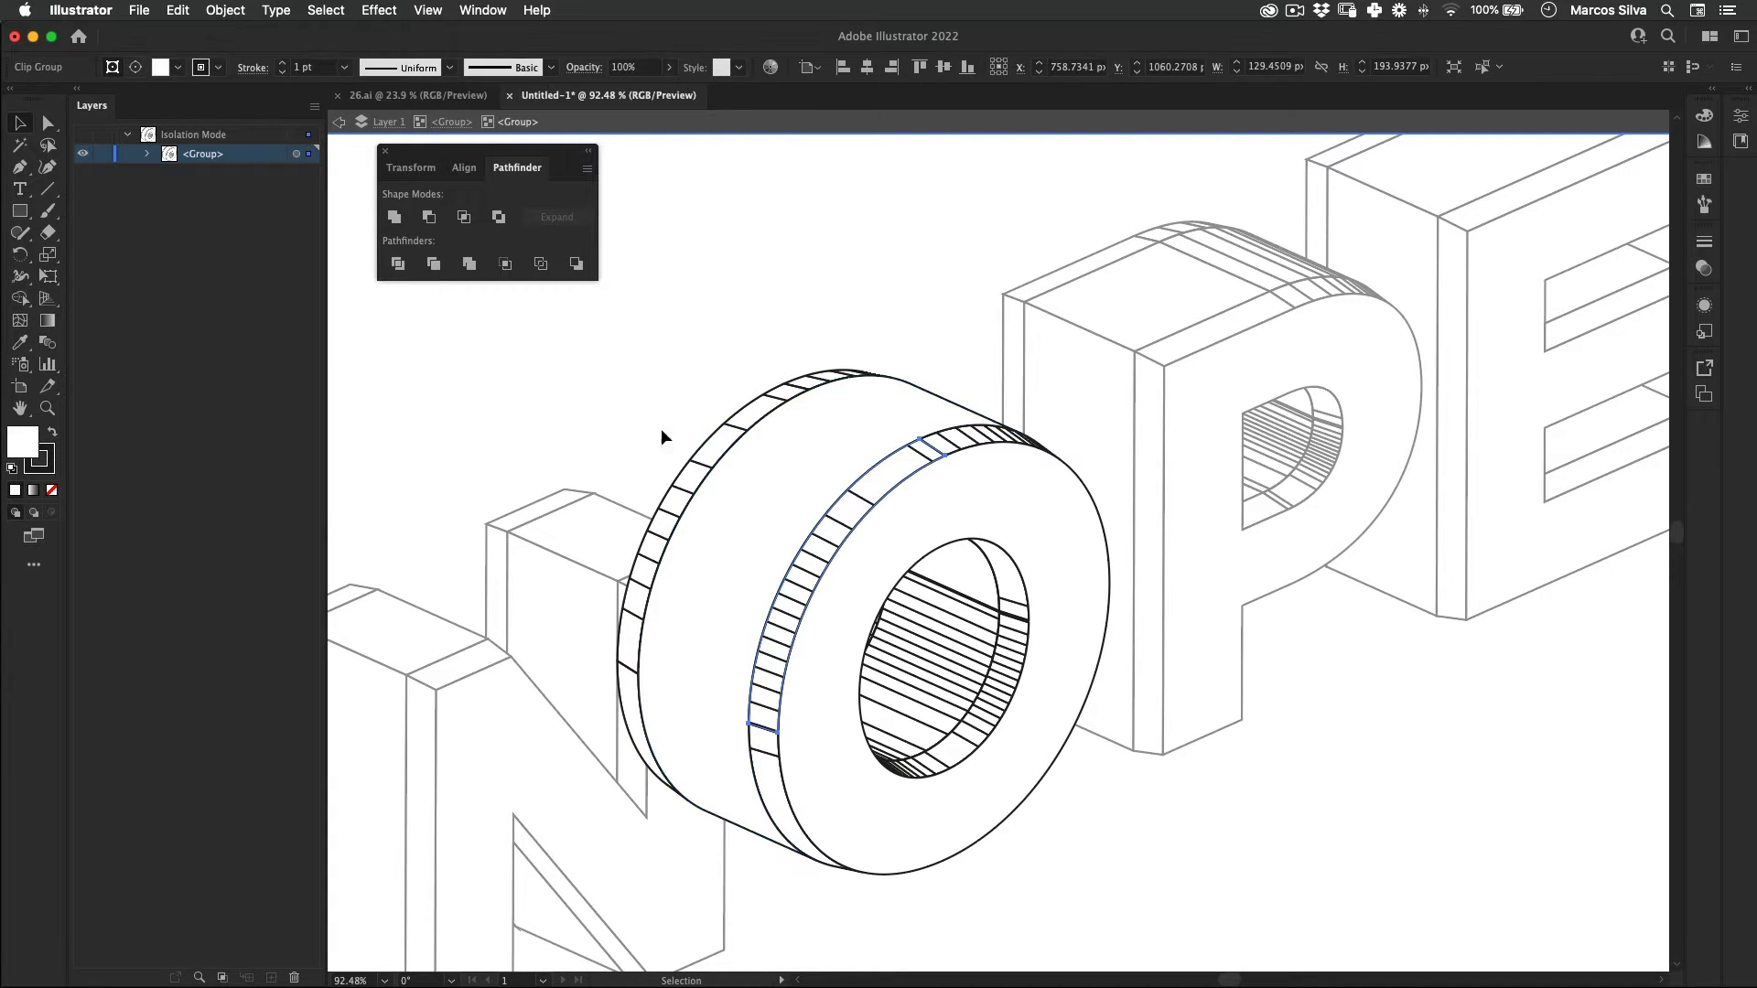
left_click(940, 450, "shift")
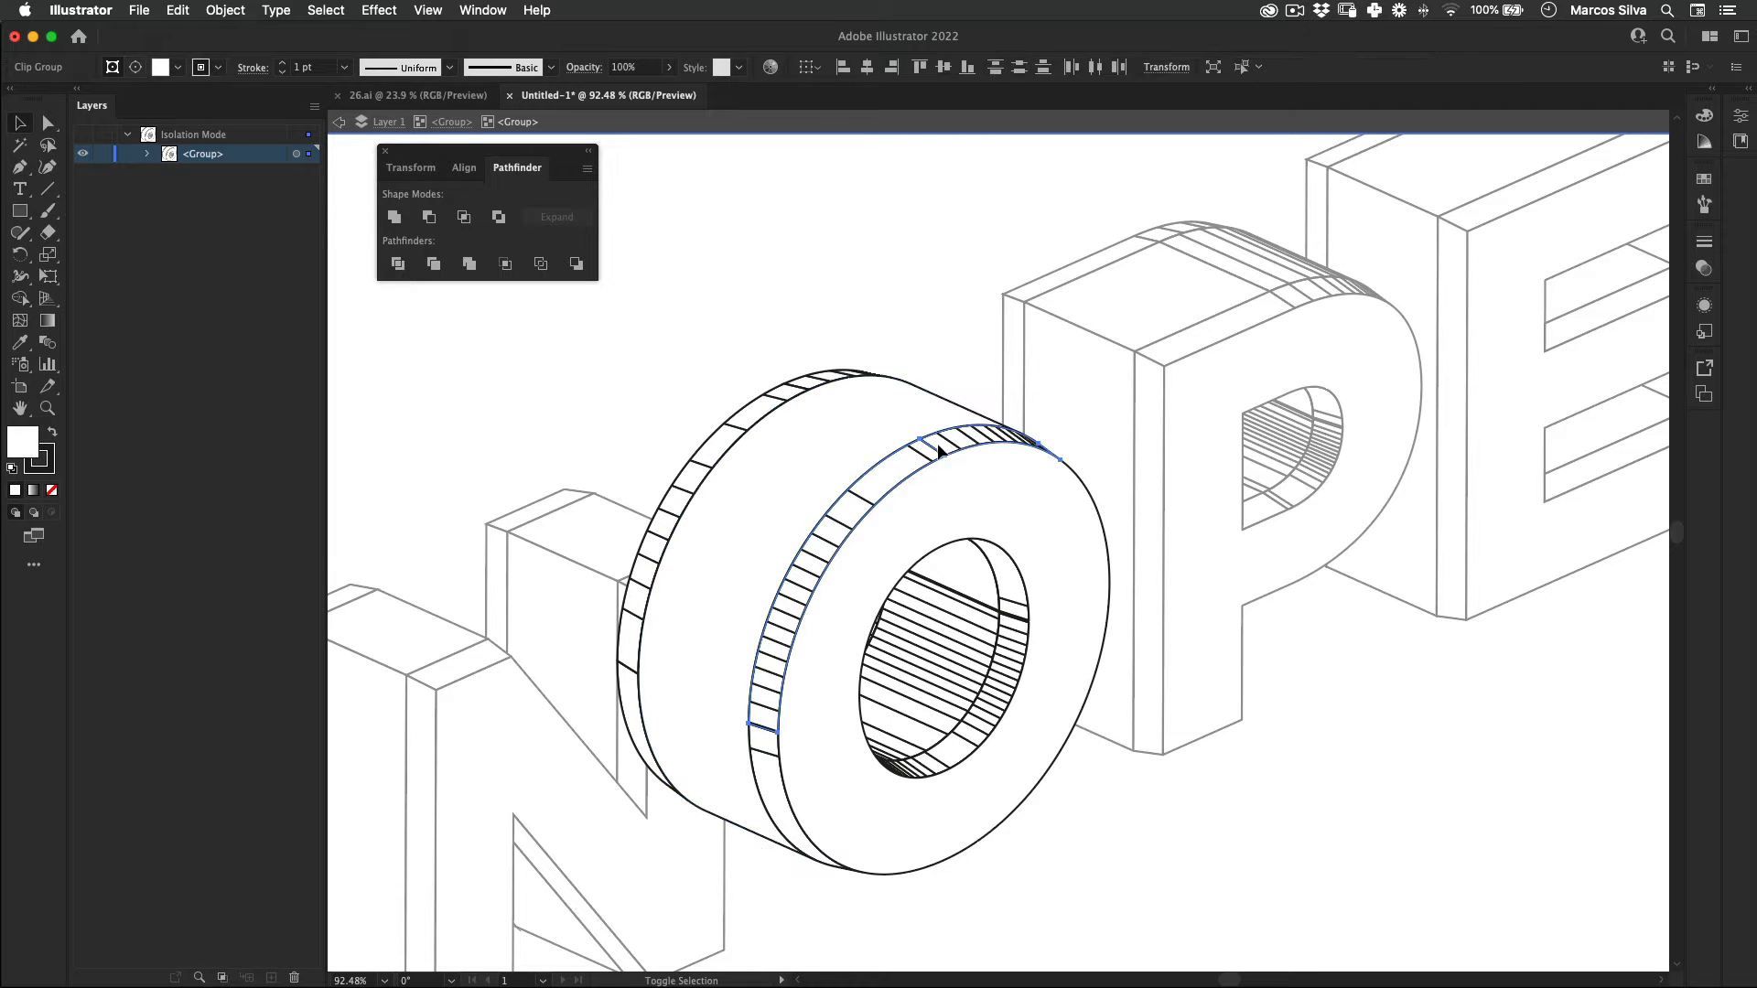
left_click(839, 529, "shift")
left_click(771, 768, "shift")
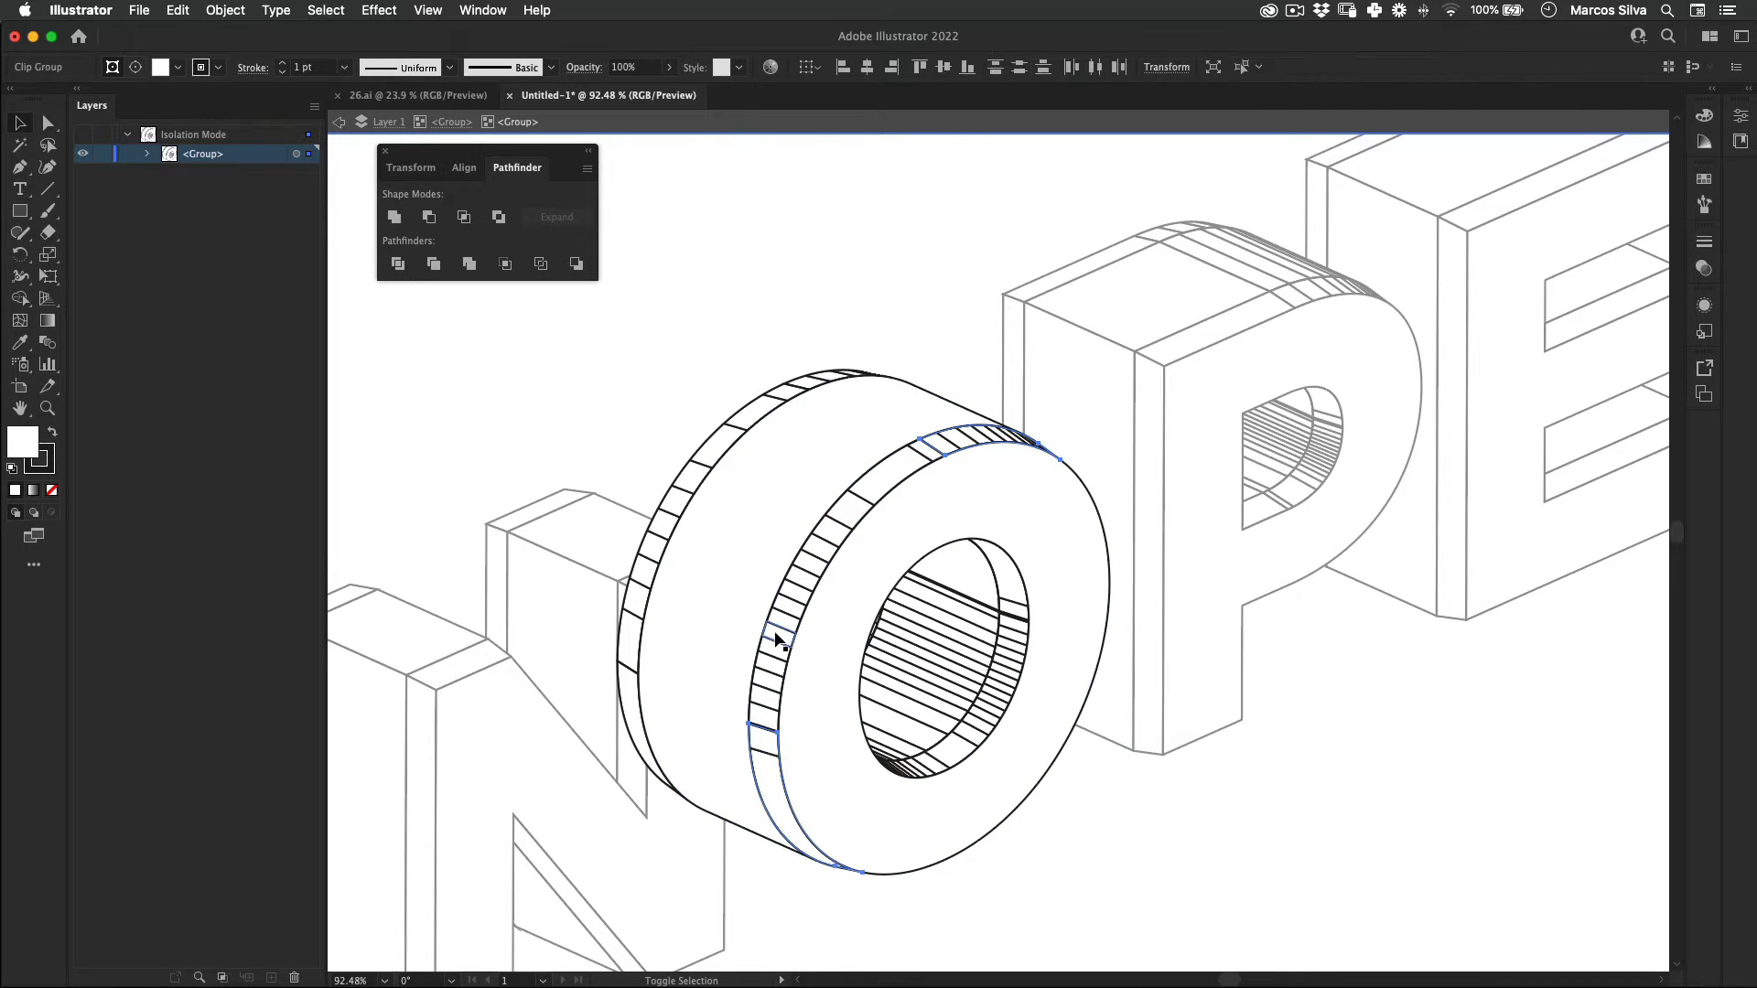
left_click(427, 224)
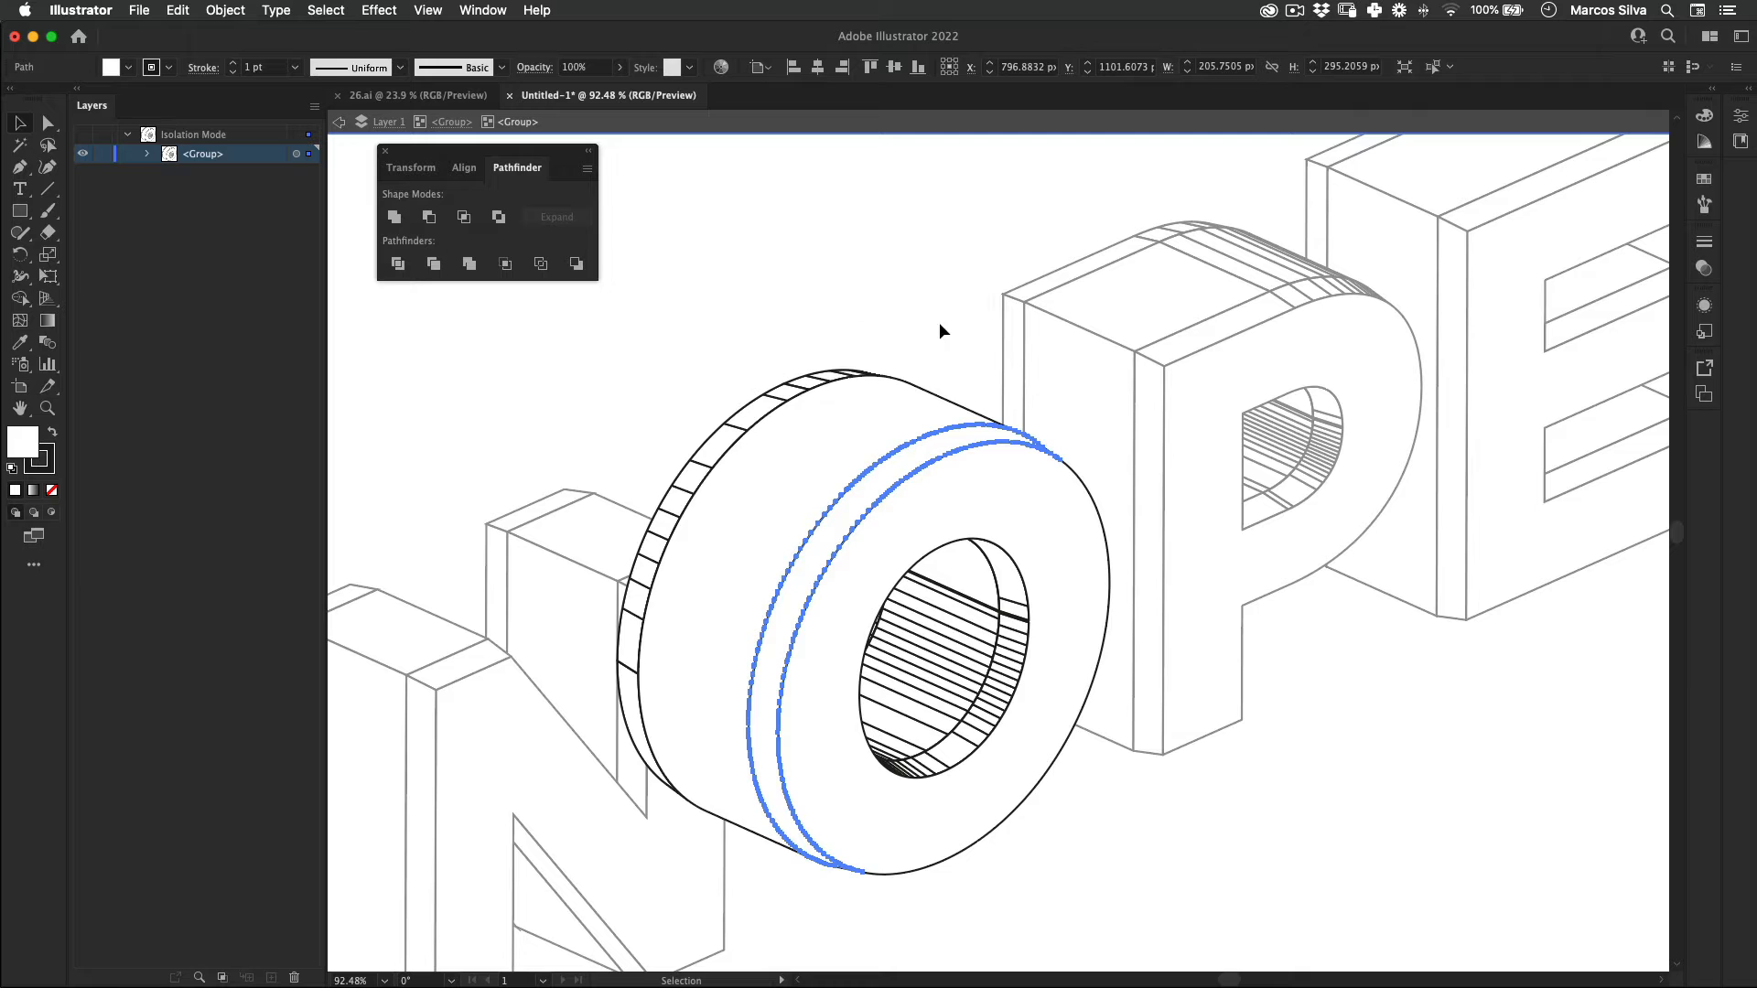
left_click(1188, 293)
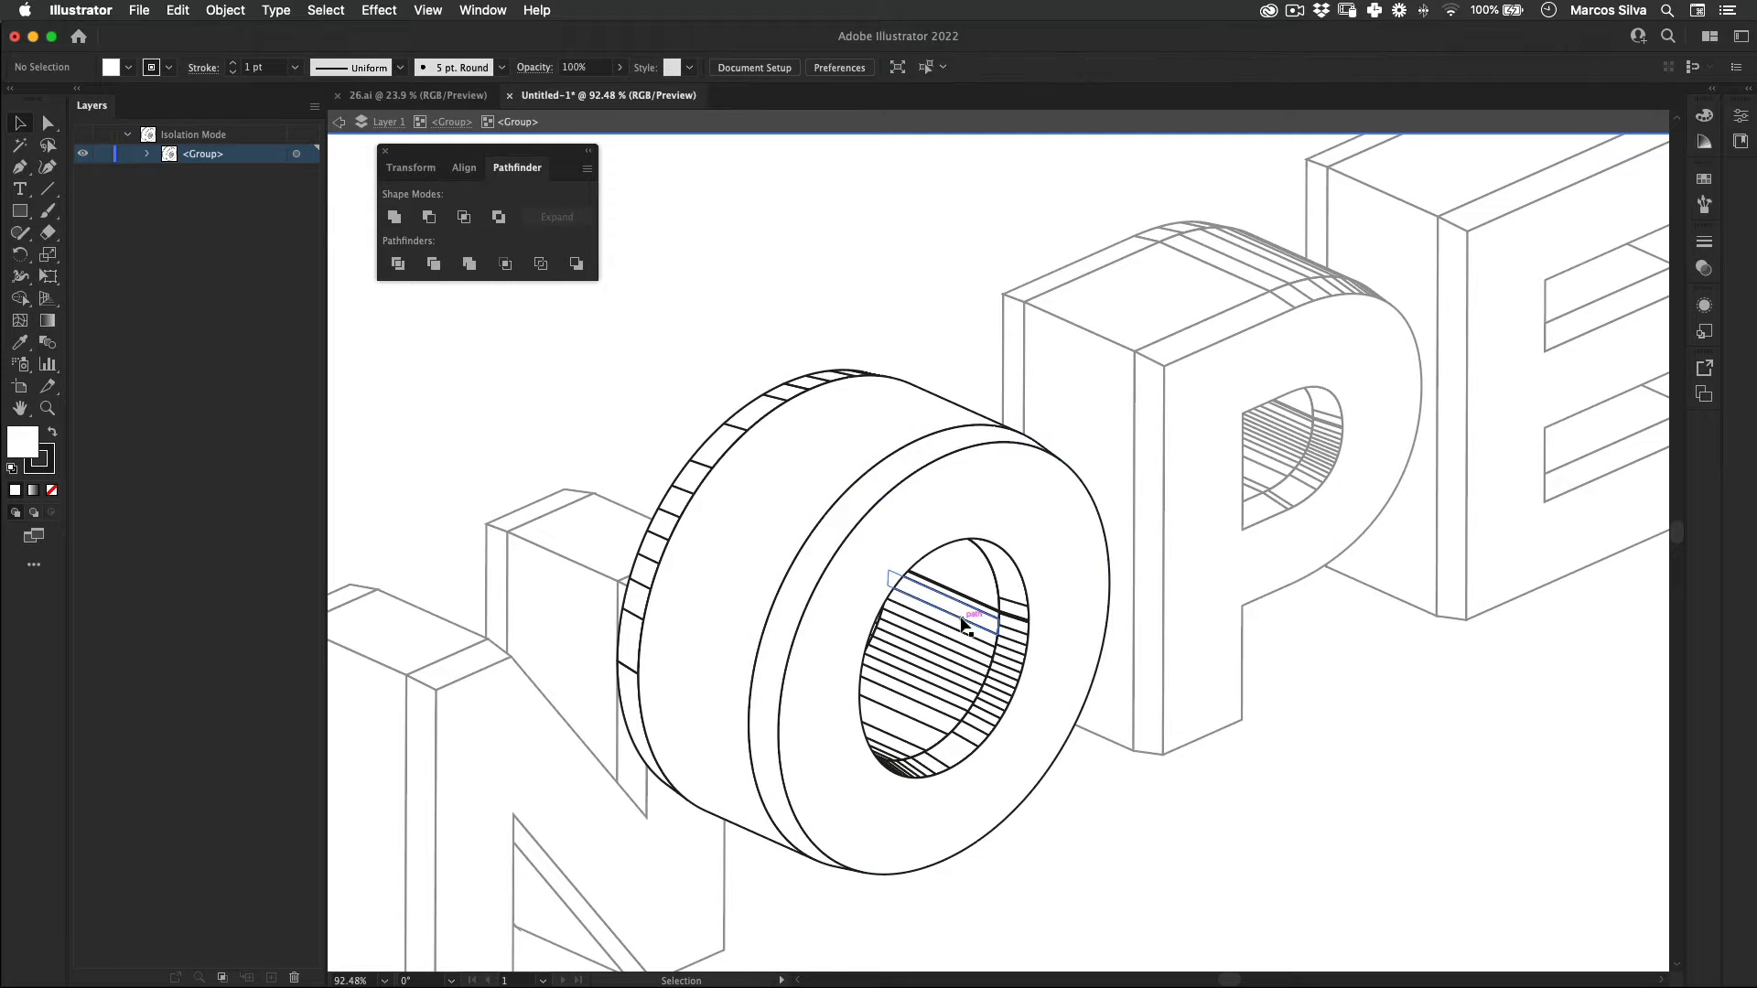
Step: Unite the striped segments of the inner wall inside the O's hole
left_click(963, 625)
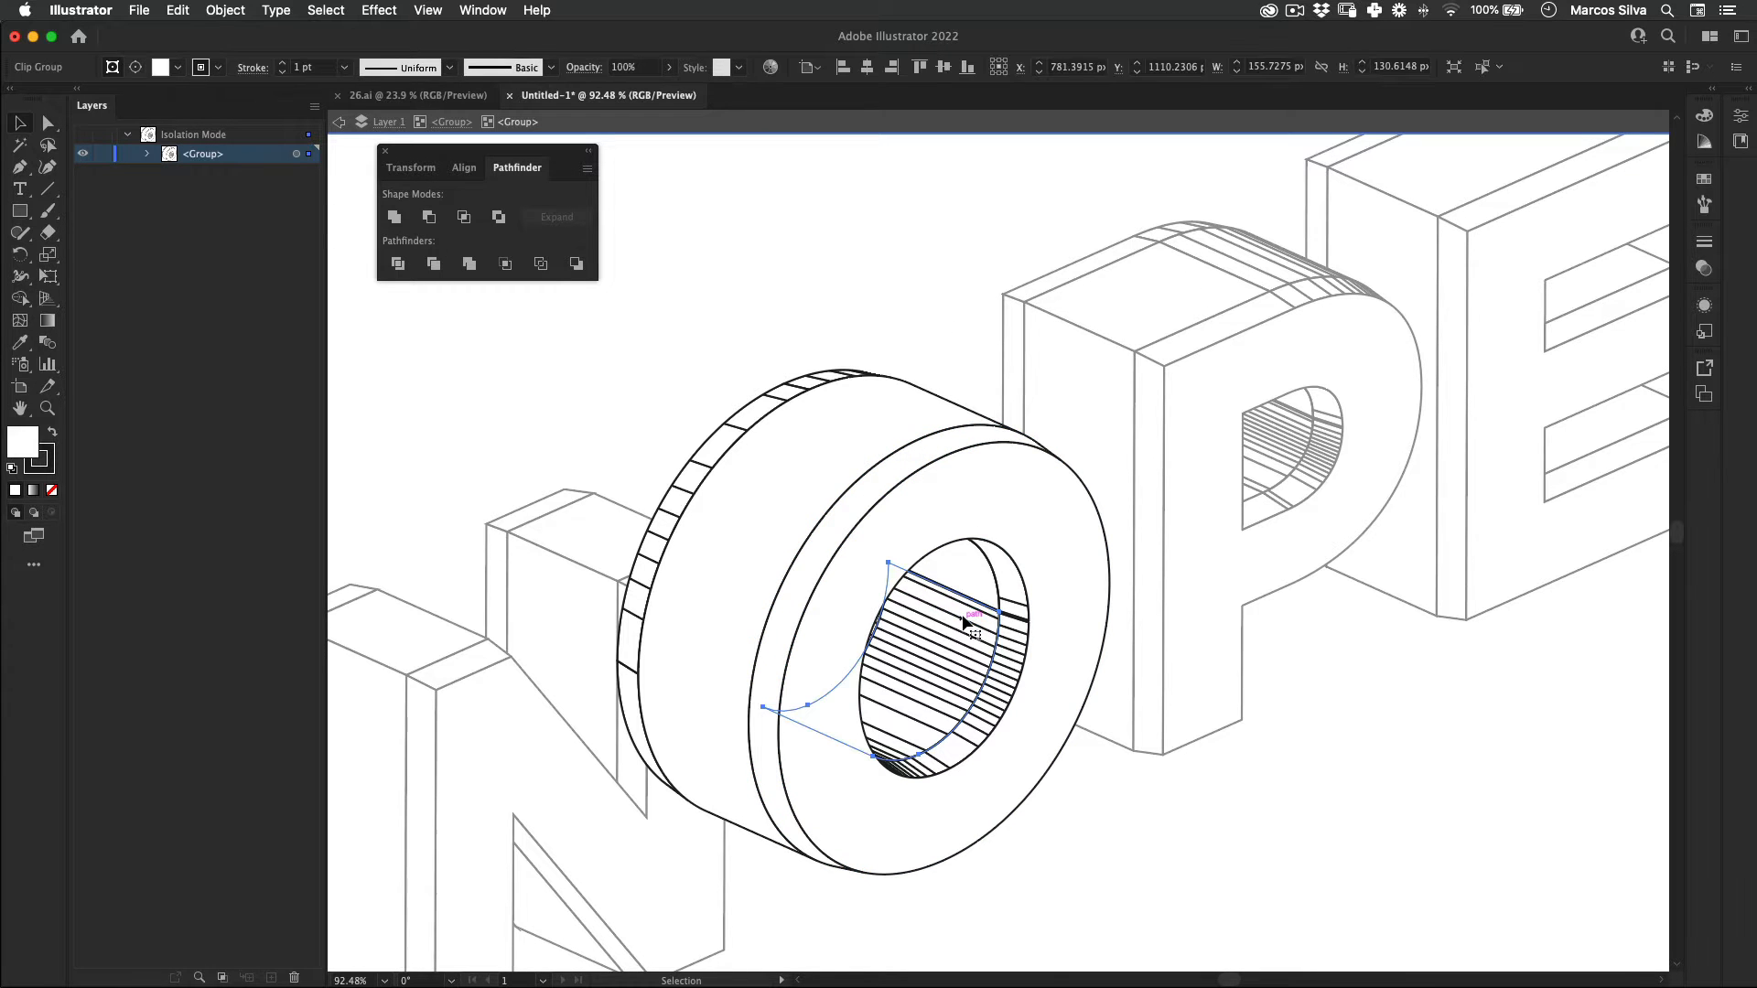
left_click(429, 218)
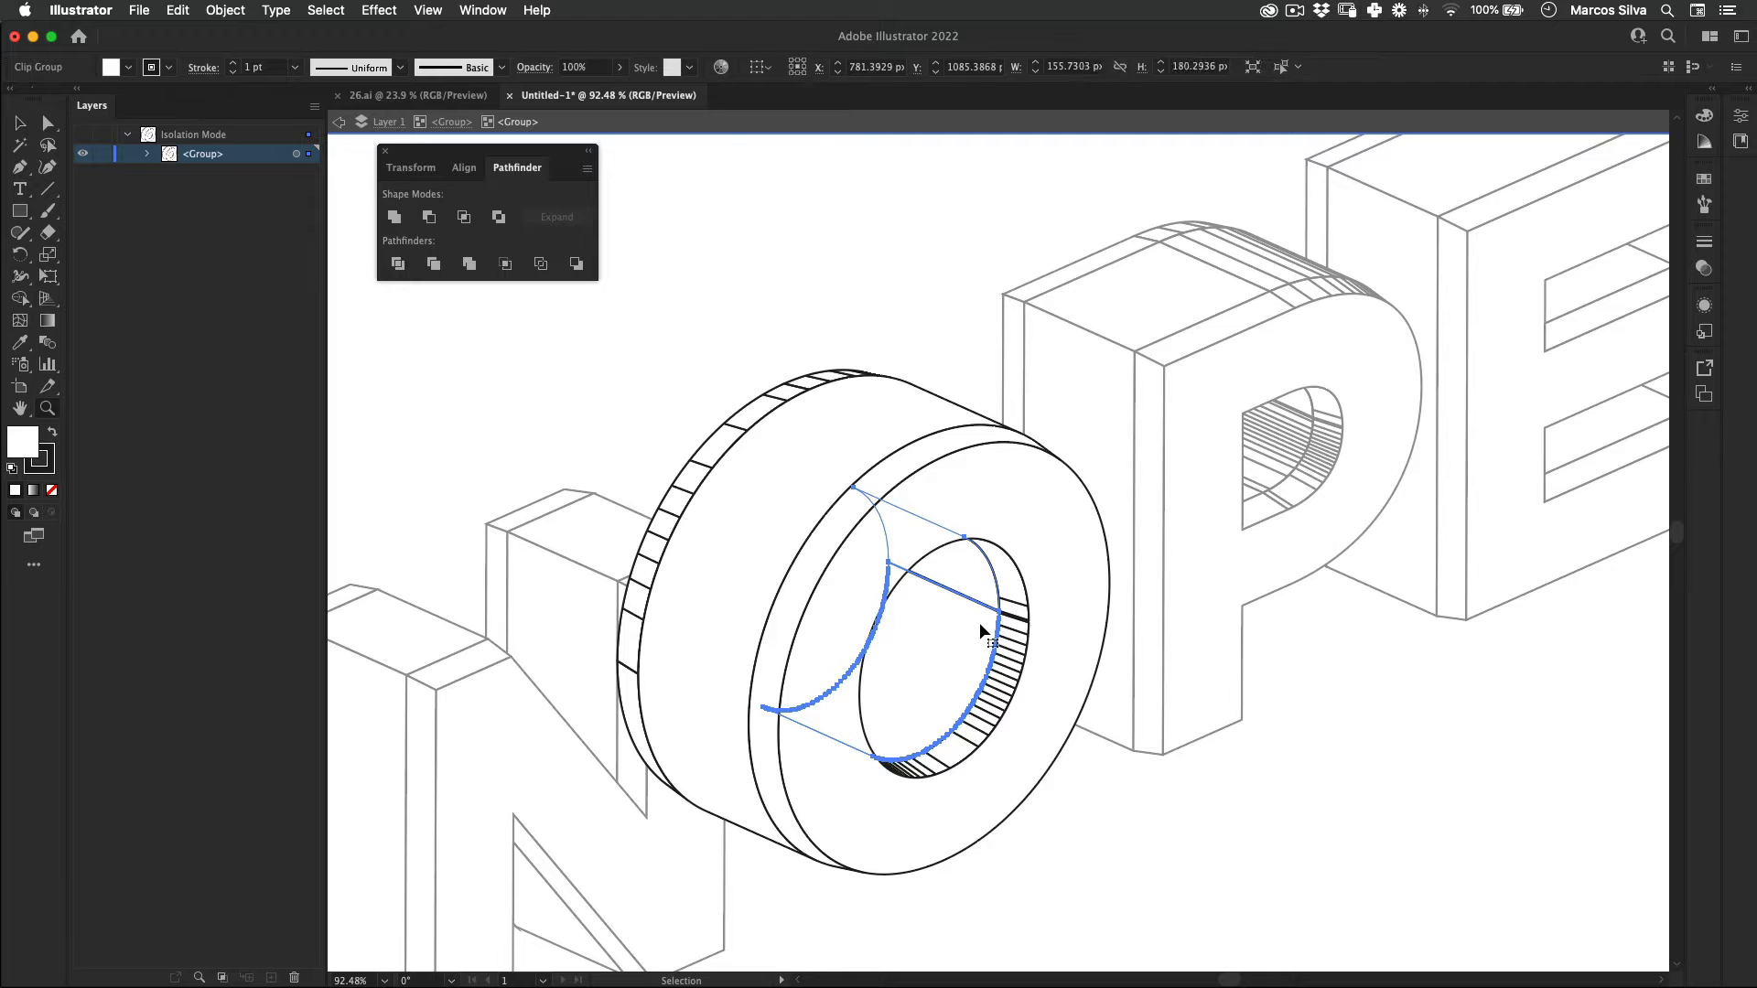
key("super+z")
left_click_drag(934, 597, 1231, 575)
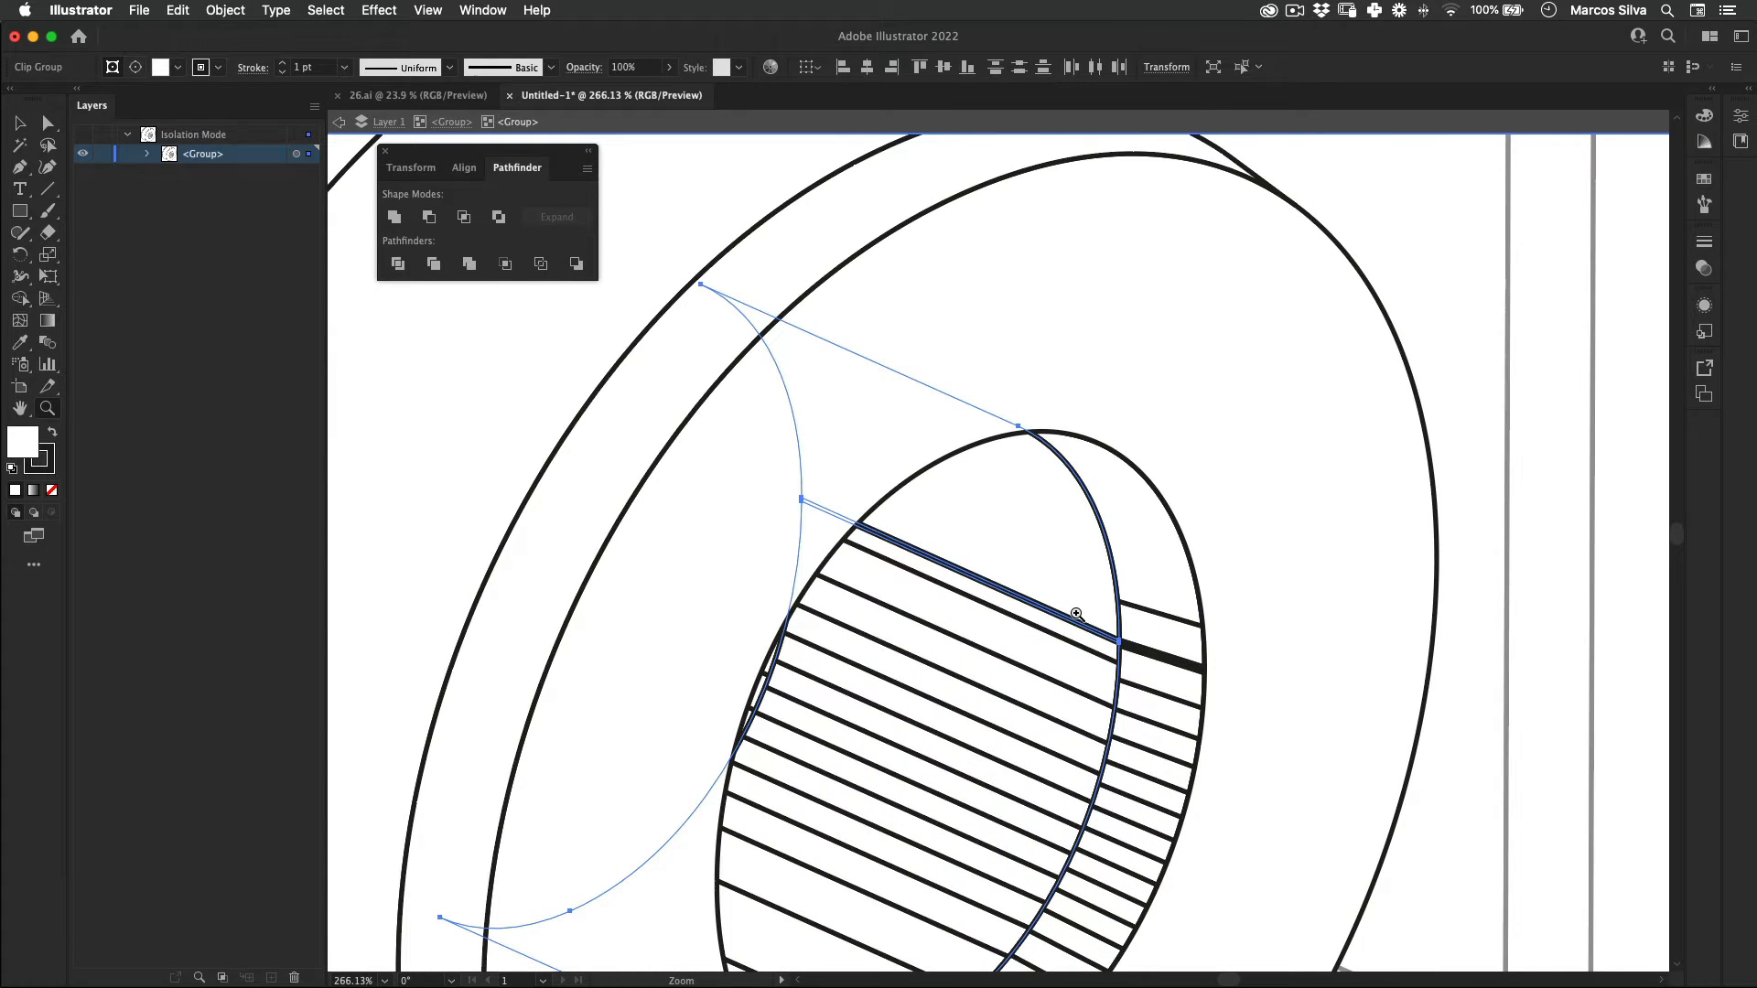
left_click(451, 208)
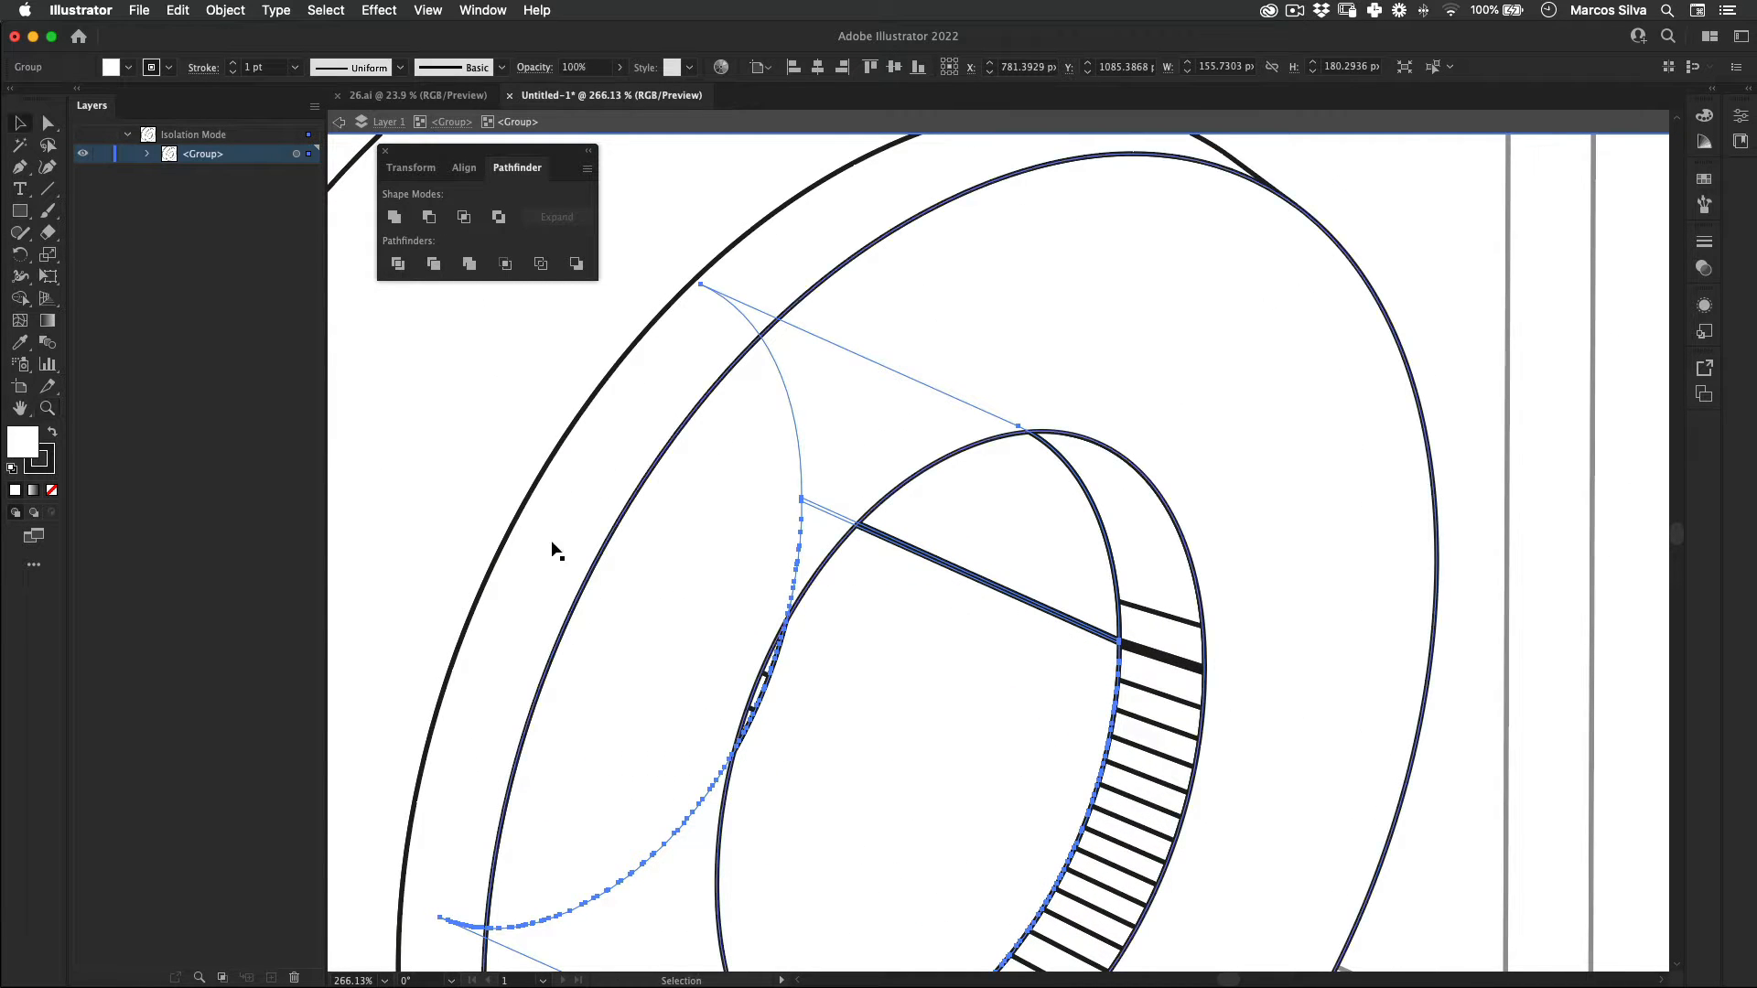
Step: Add an anchor point to the O's inner wall seam, move it over the adjoining piece, and unite the overlapping parts
key("p")
left_click(925, 558)
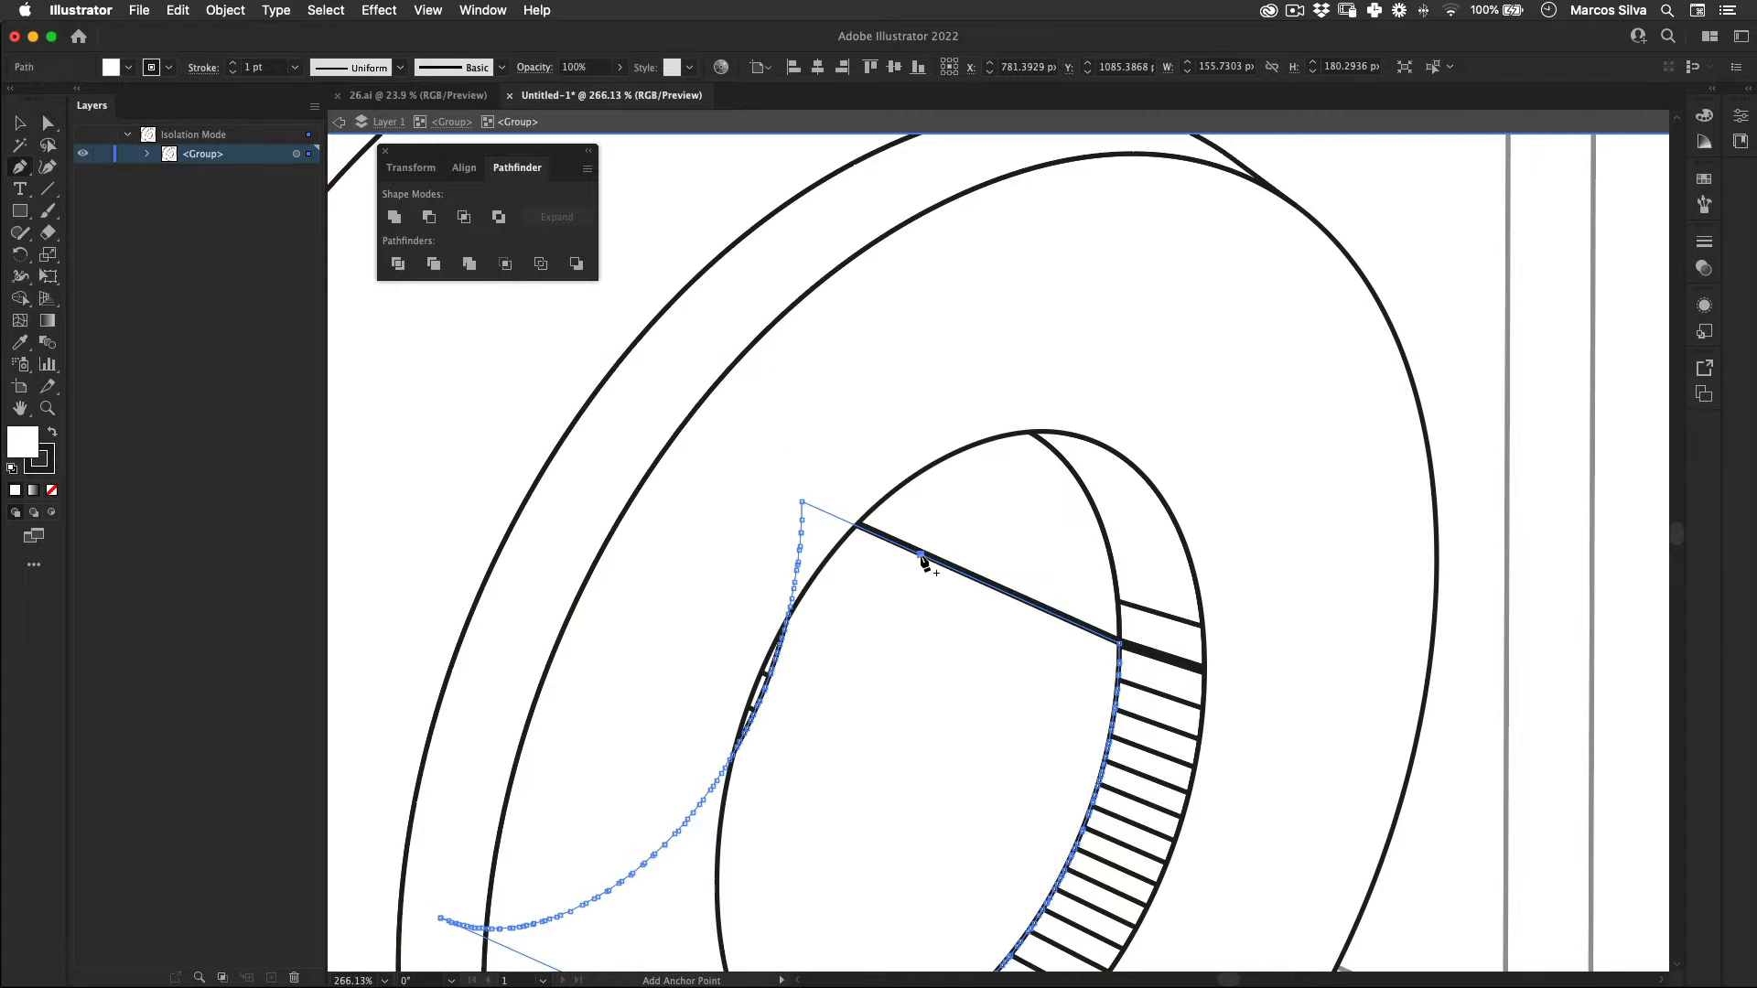
key("a")
left_click_drag(926, 558, 942, 521)
key("v")
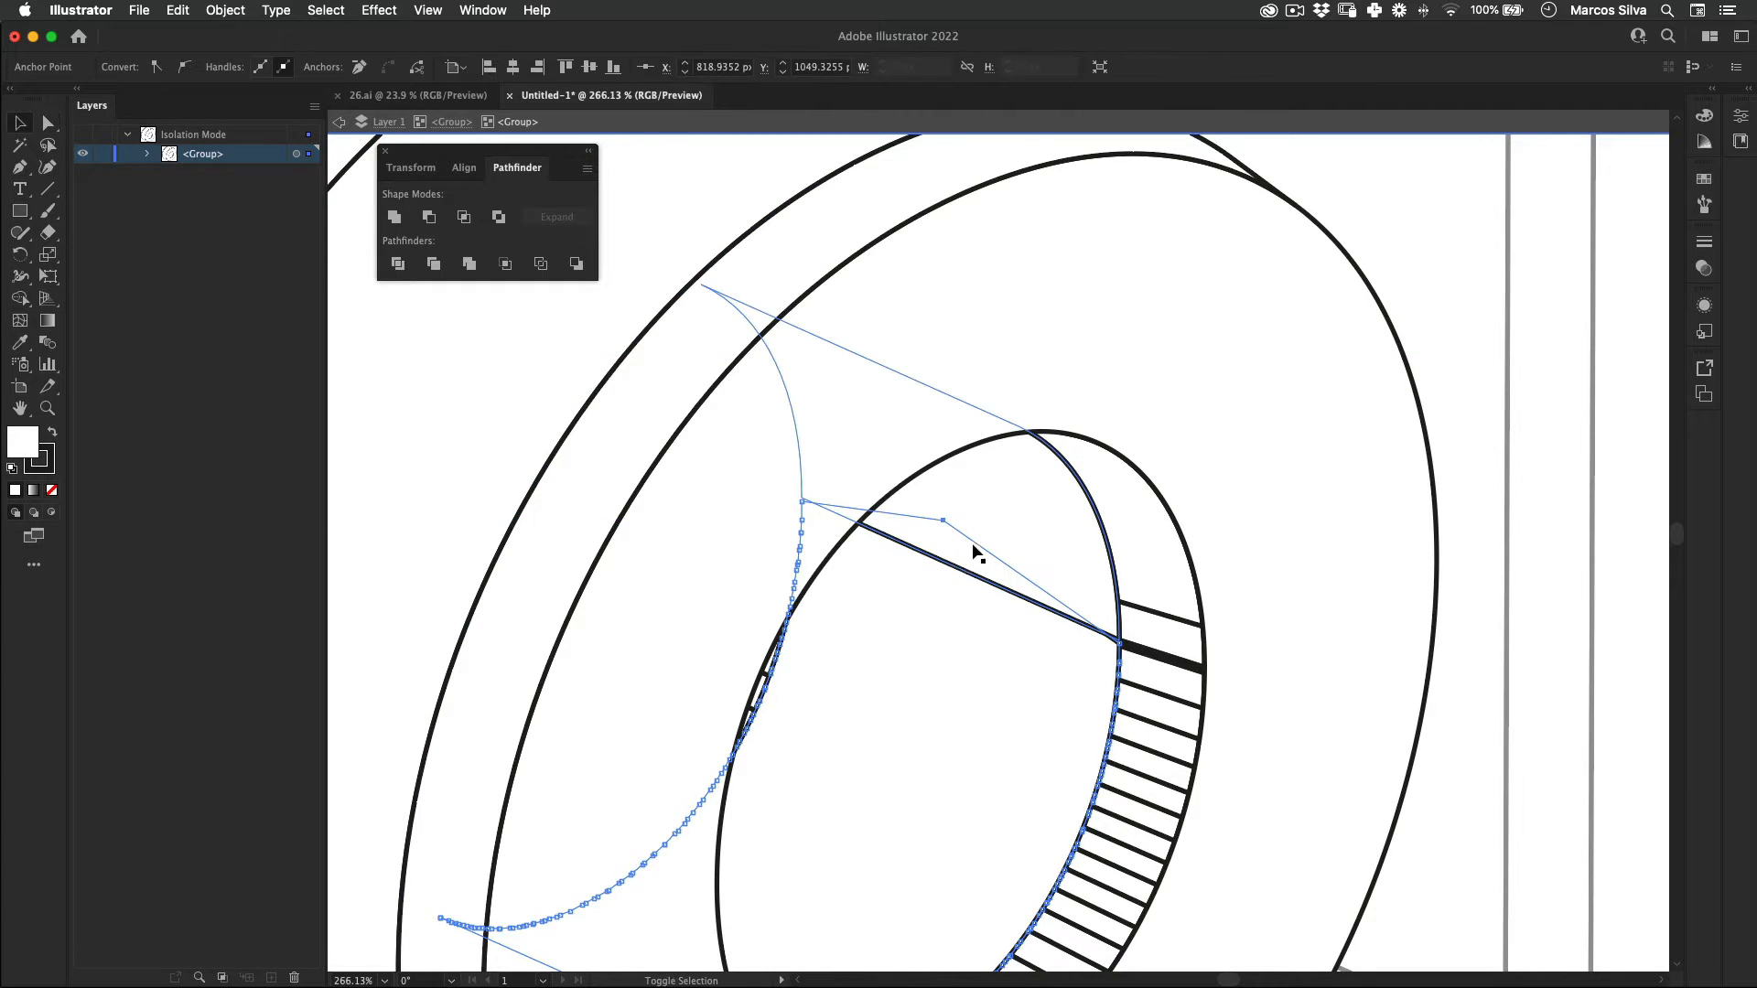
left_click(950, 516, "shift")
left_click(396, 218)
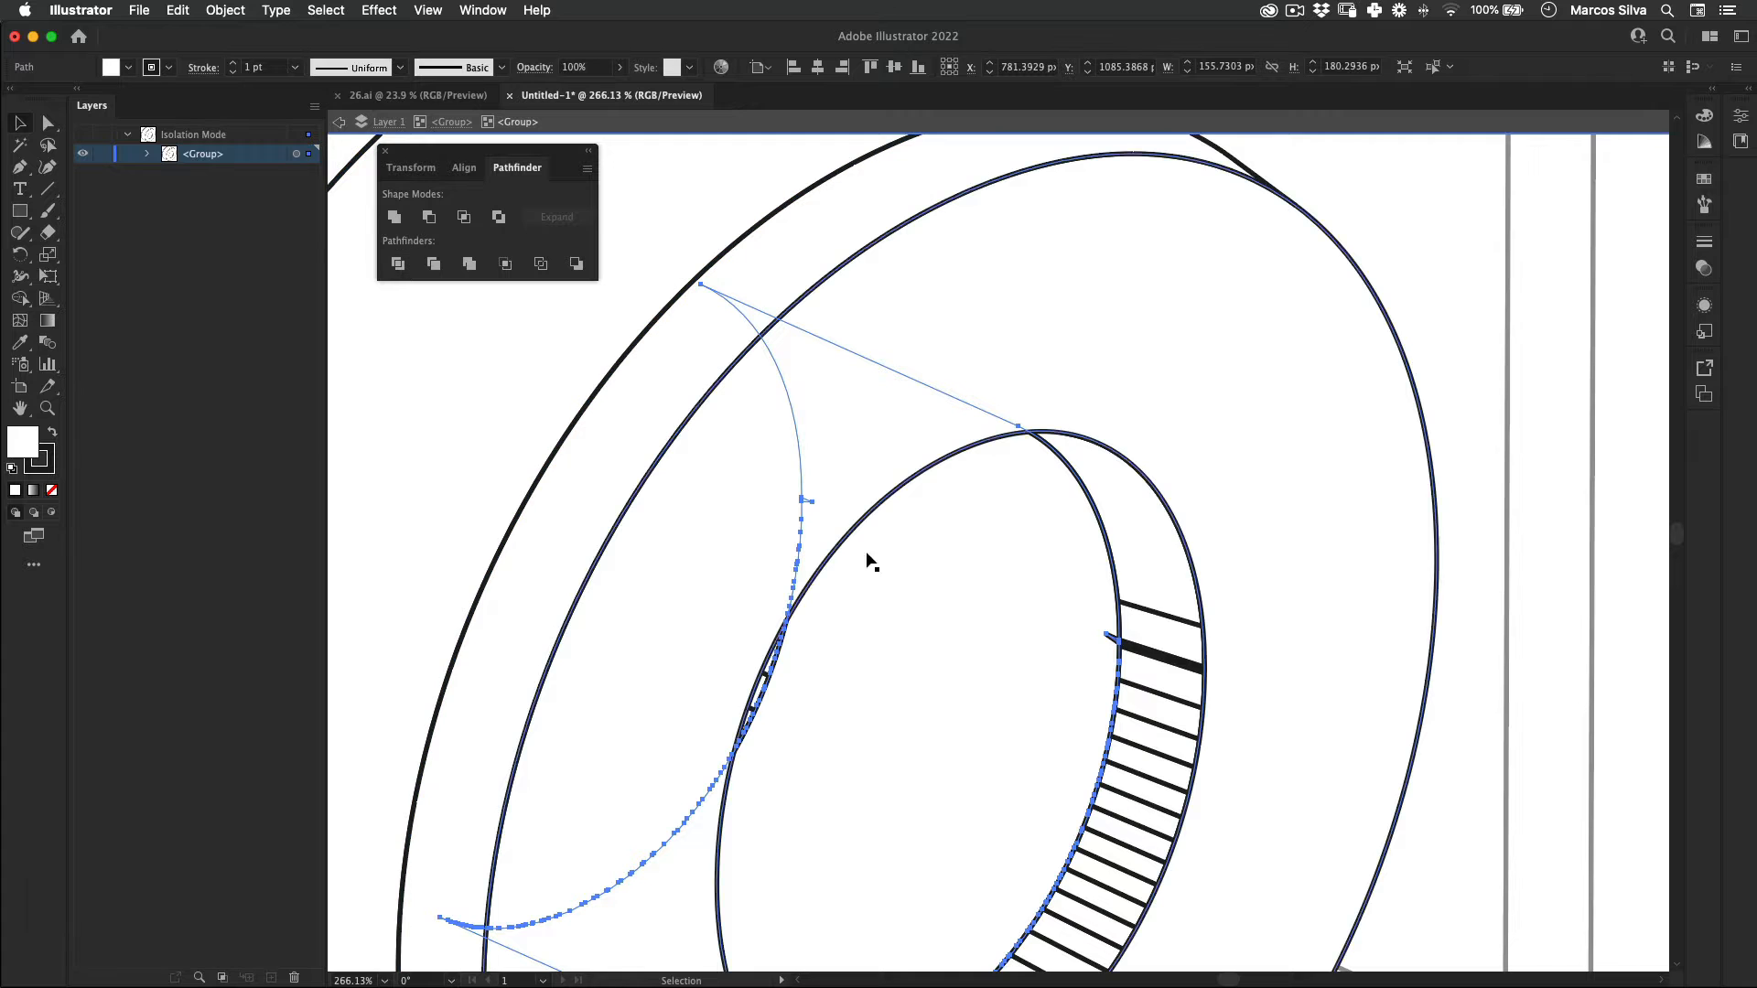
Step: Delete the anchor point of the small spike left on the edge of the O's inner wall
key("z")
left_click_drag(1110, 644, 1082, 561)
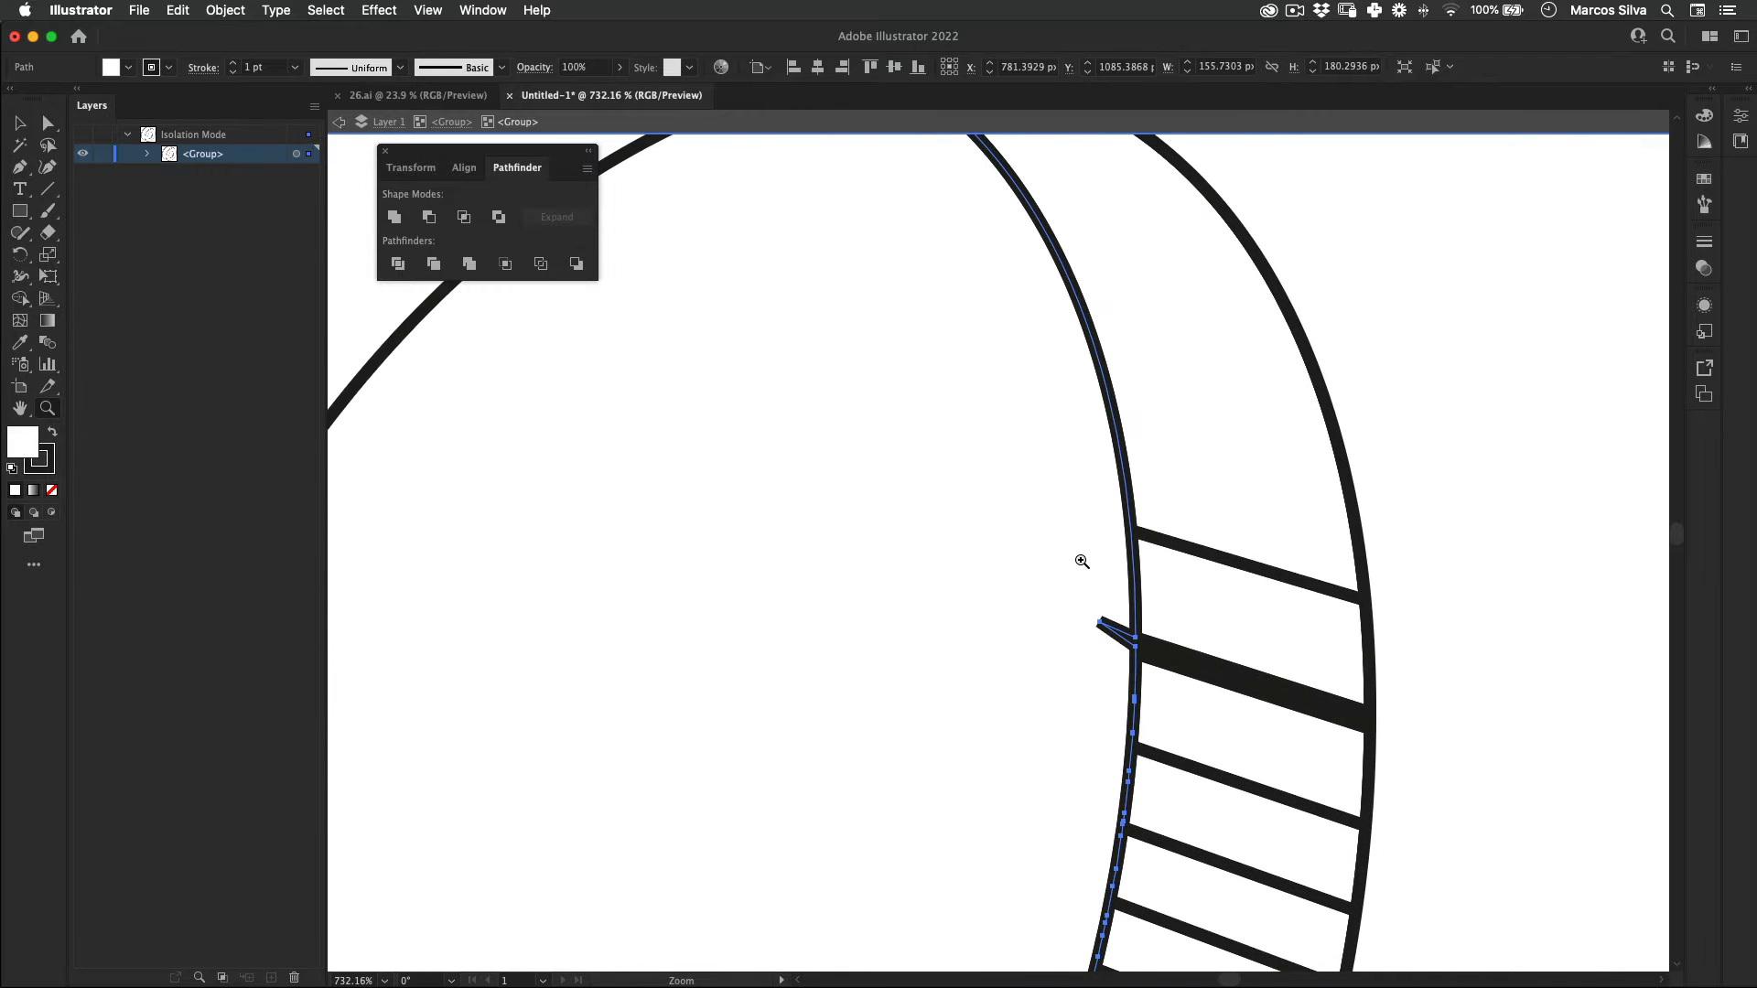
key("p")
left_click(1100, 623)
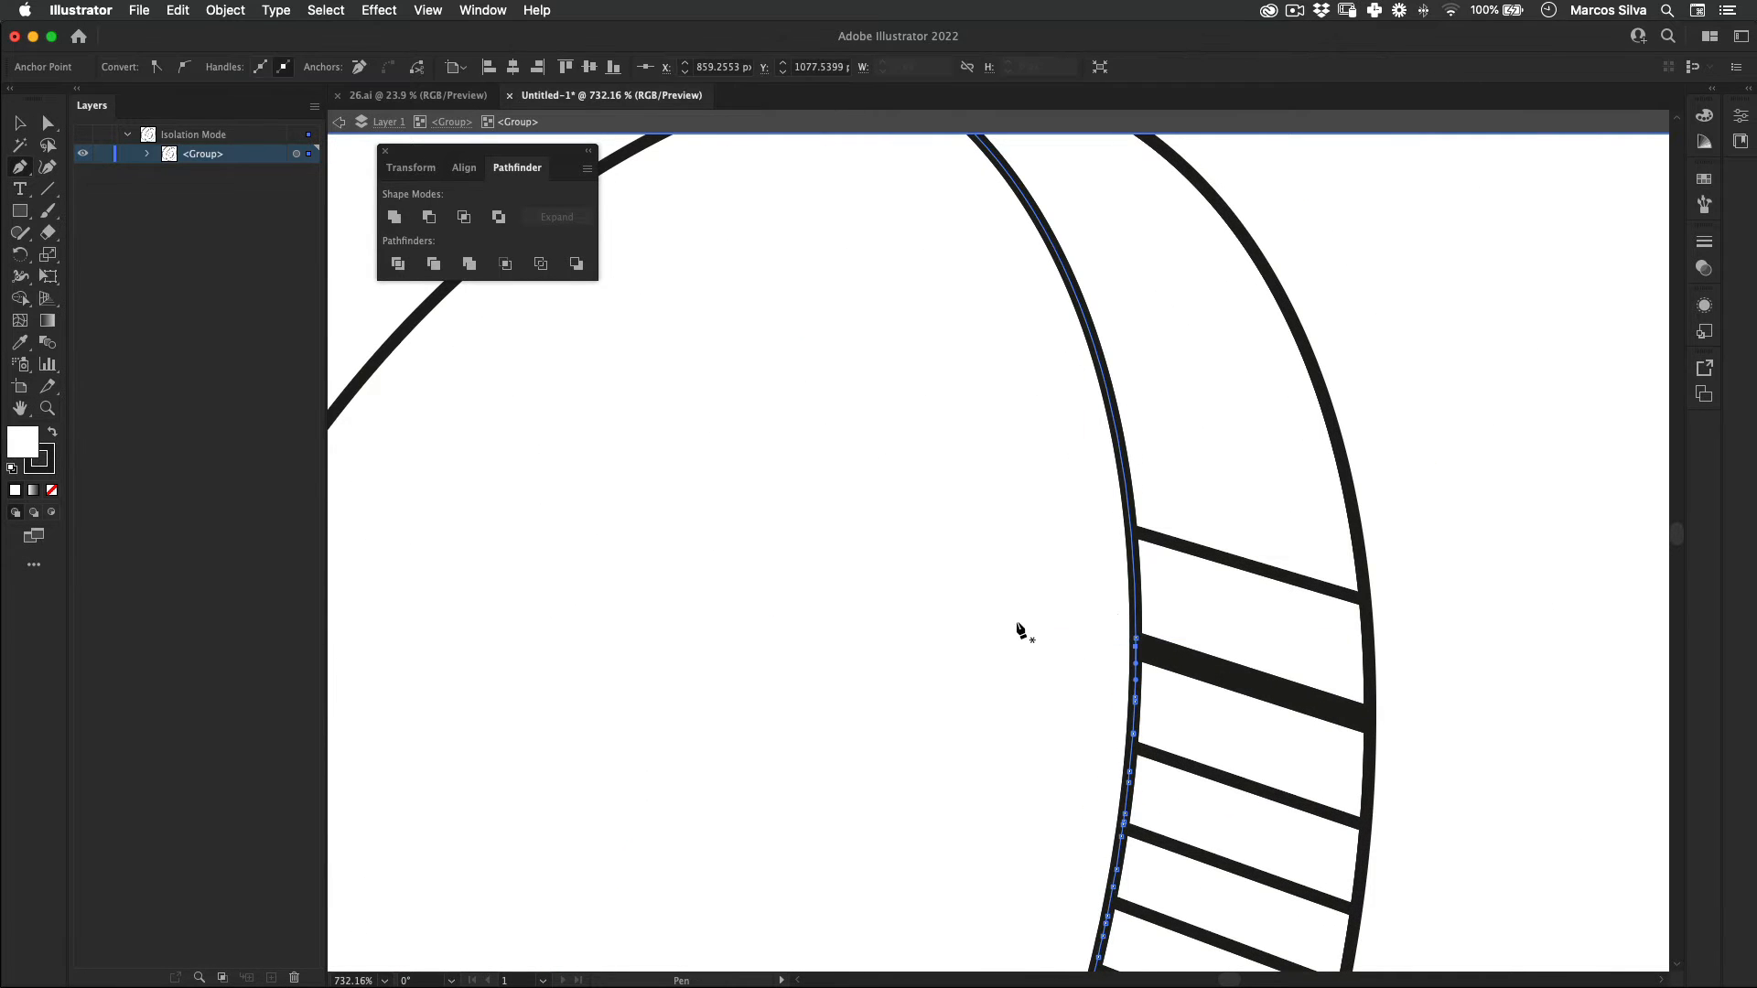
Step: Unite the segments of the inner bevel around the O's hole
key("z")
left_click_drag(901, 491, 333, 671)
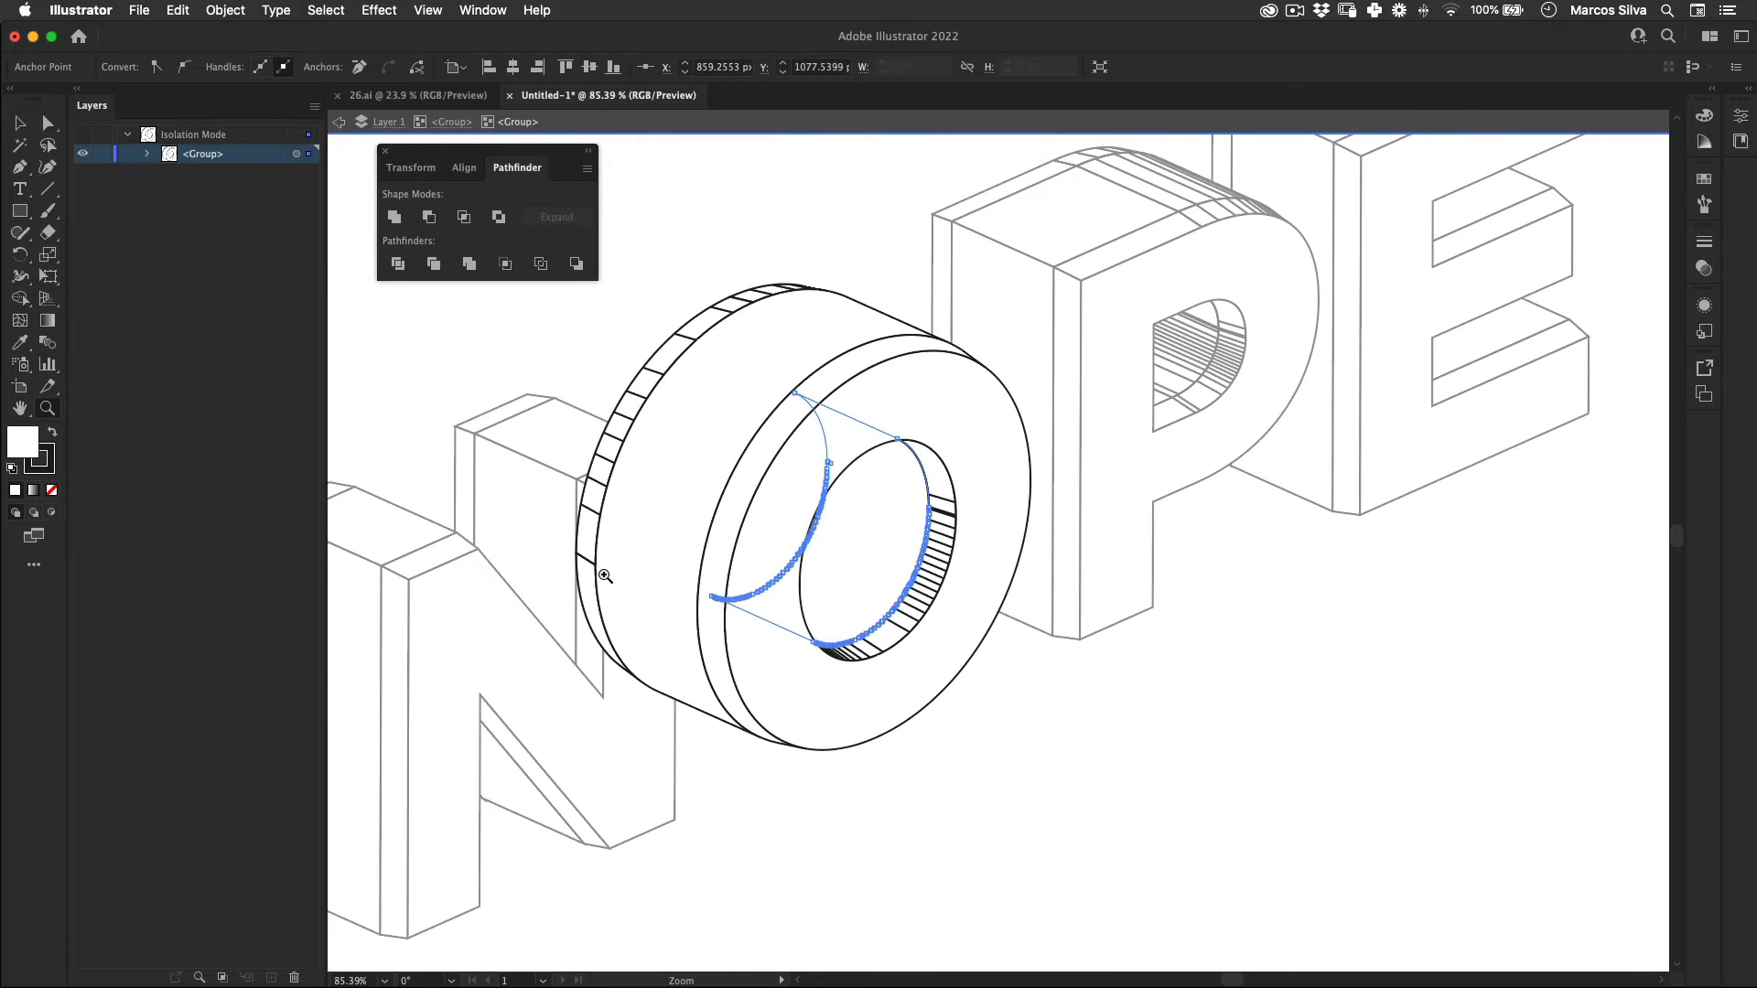
left_click_drag(701, 674, 723, 686)
key("v")
left_click(966, 523)
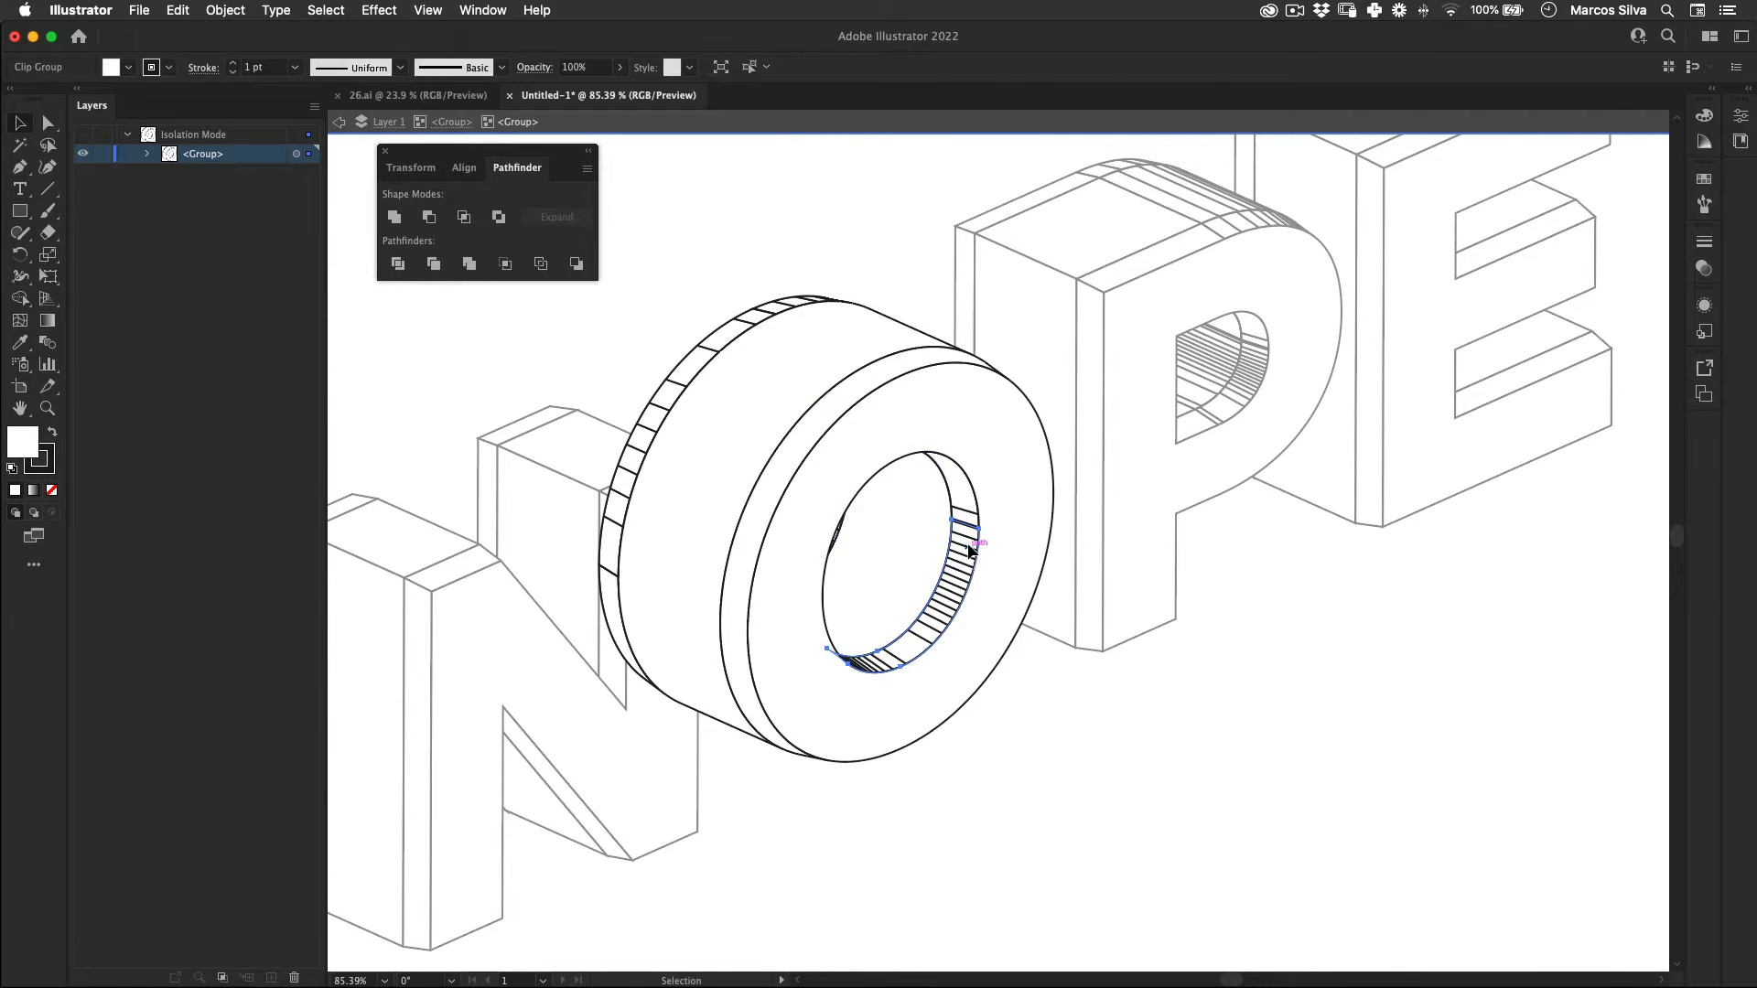
left_click(959, 488, "shift")
left_click(395, 217)
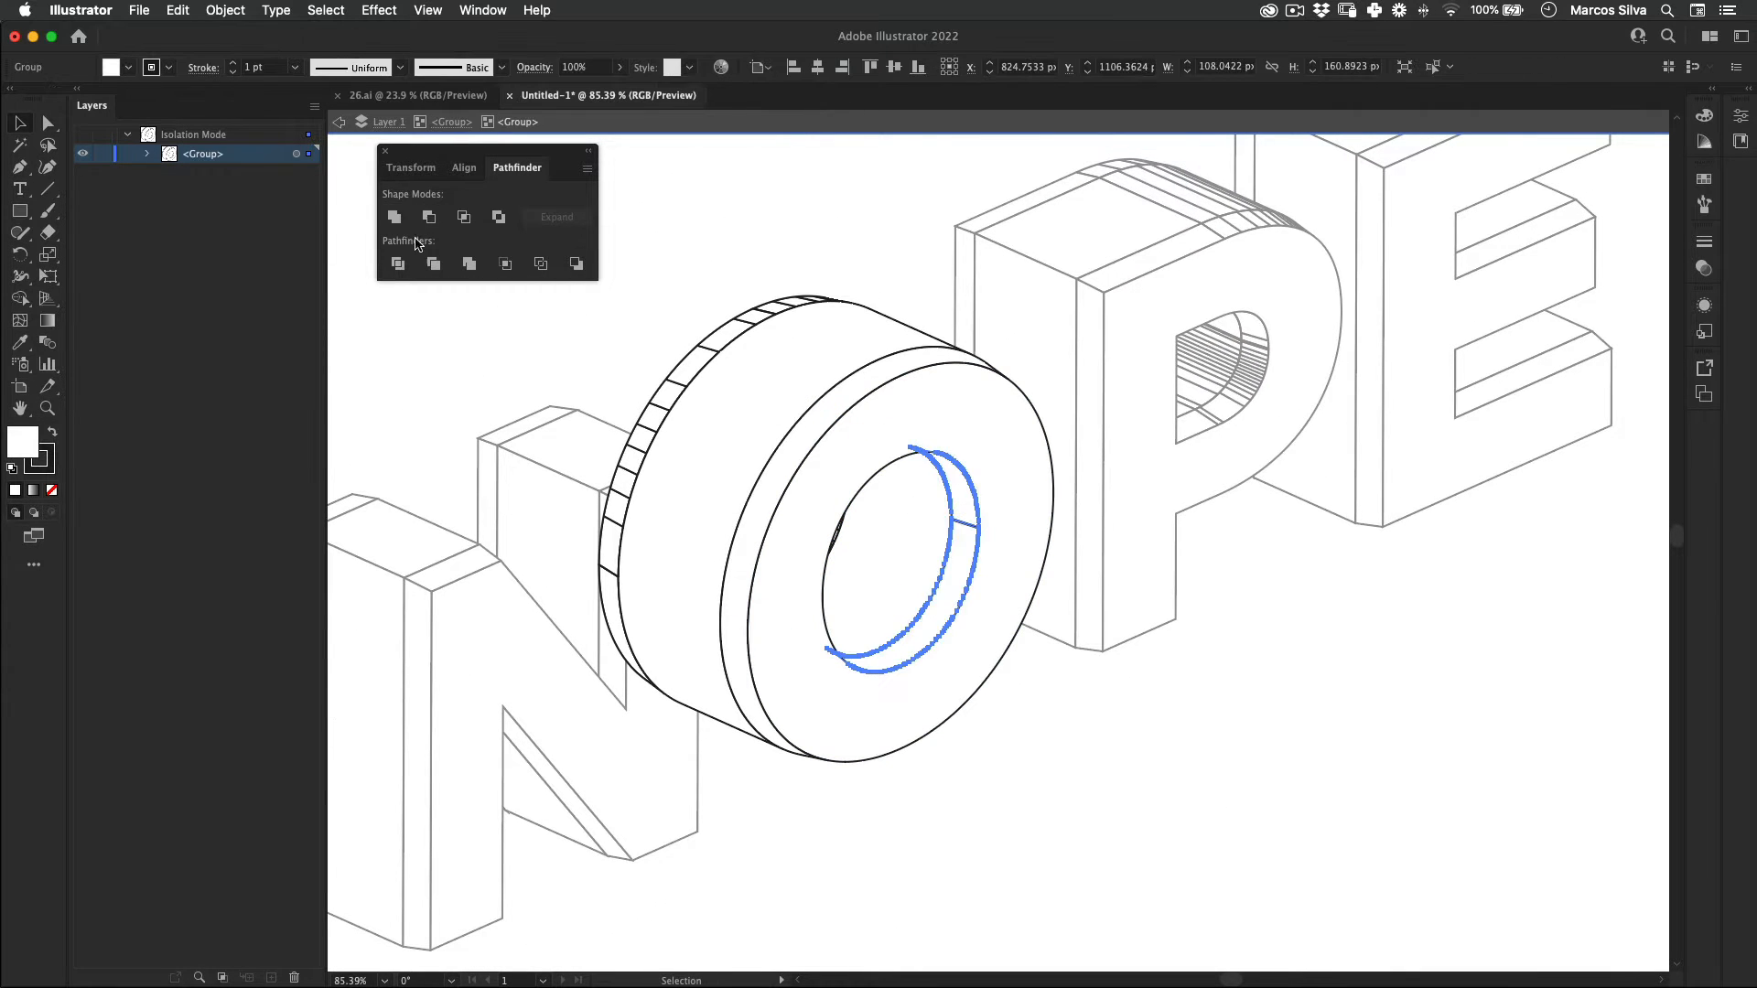
Step: Move an anchor point at the O's inner bevel seam so the two parts overlap, and unite them
key("z")
left_click_drag(961, 518, 1427, 427)
left_click_drag(902, 577, 904, 533)
key("a")
left_click(902, 566)
key("v")
left_click(404, 219)
Step: Delete the anchor point of the spike left on the O's inner bevel and deselect the shape
key("z")
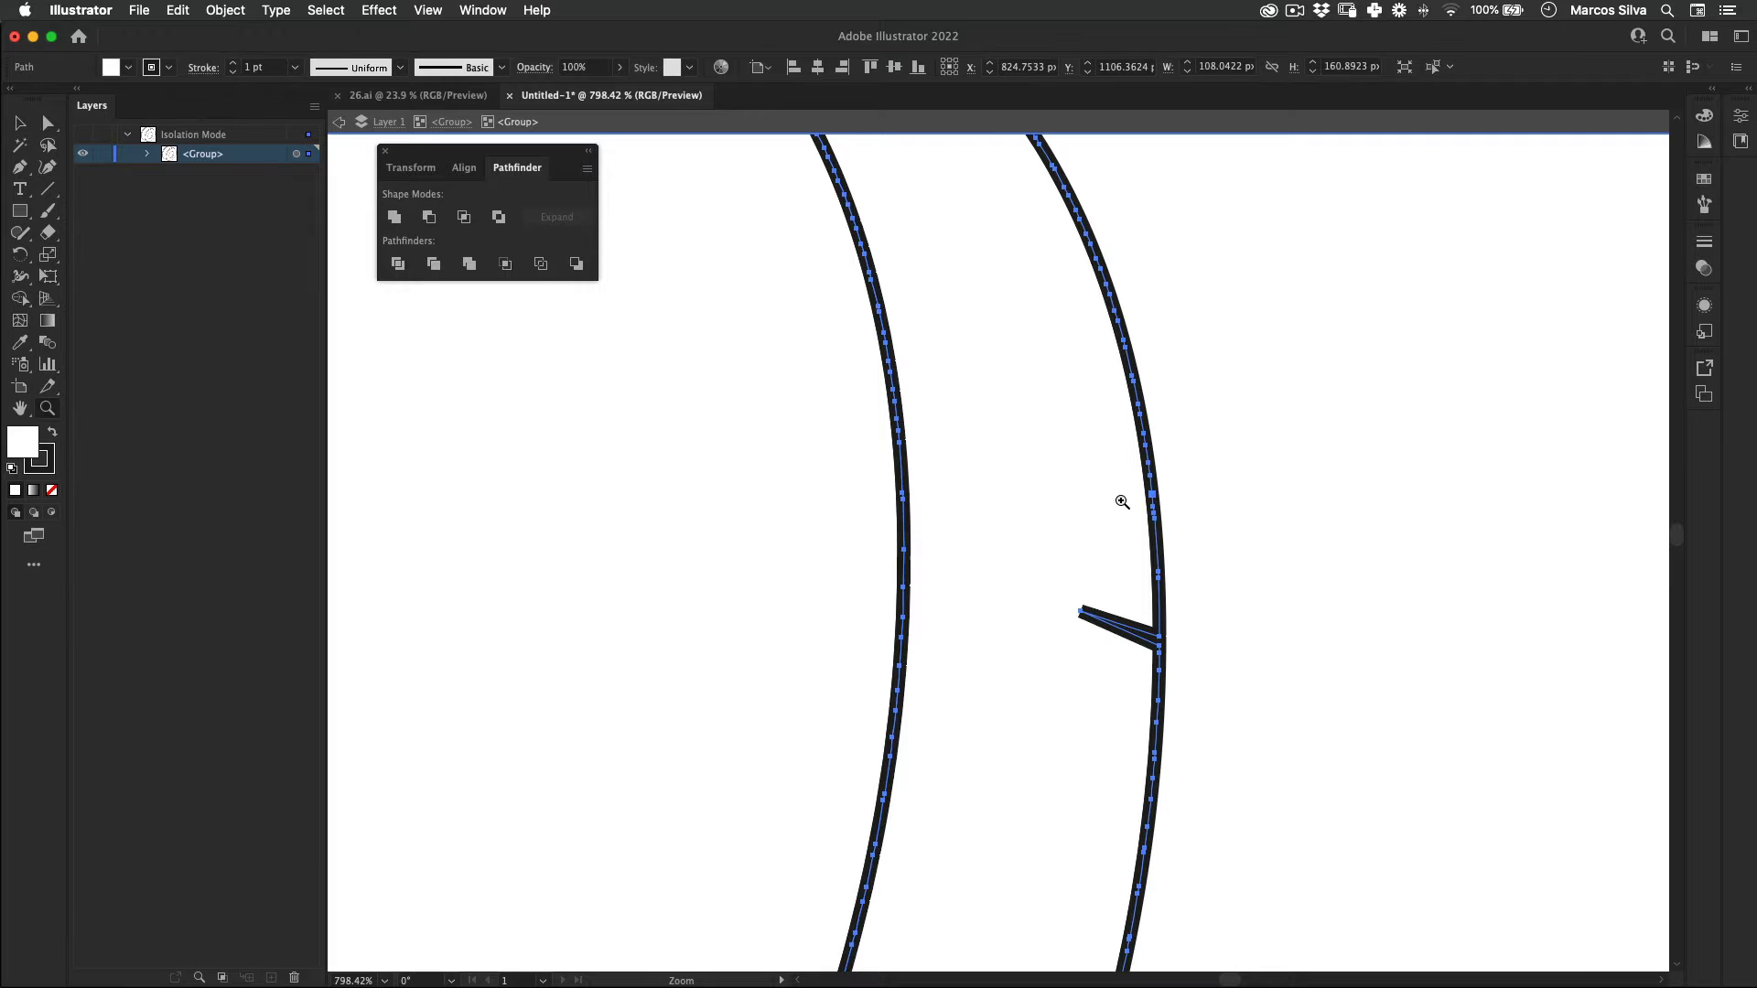
left_click_drag(1132, 499, 1146, 467)
key("minus")
left_click(1083, 608)
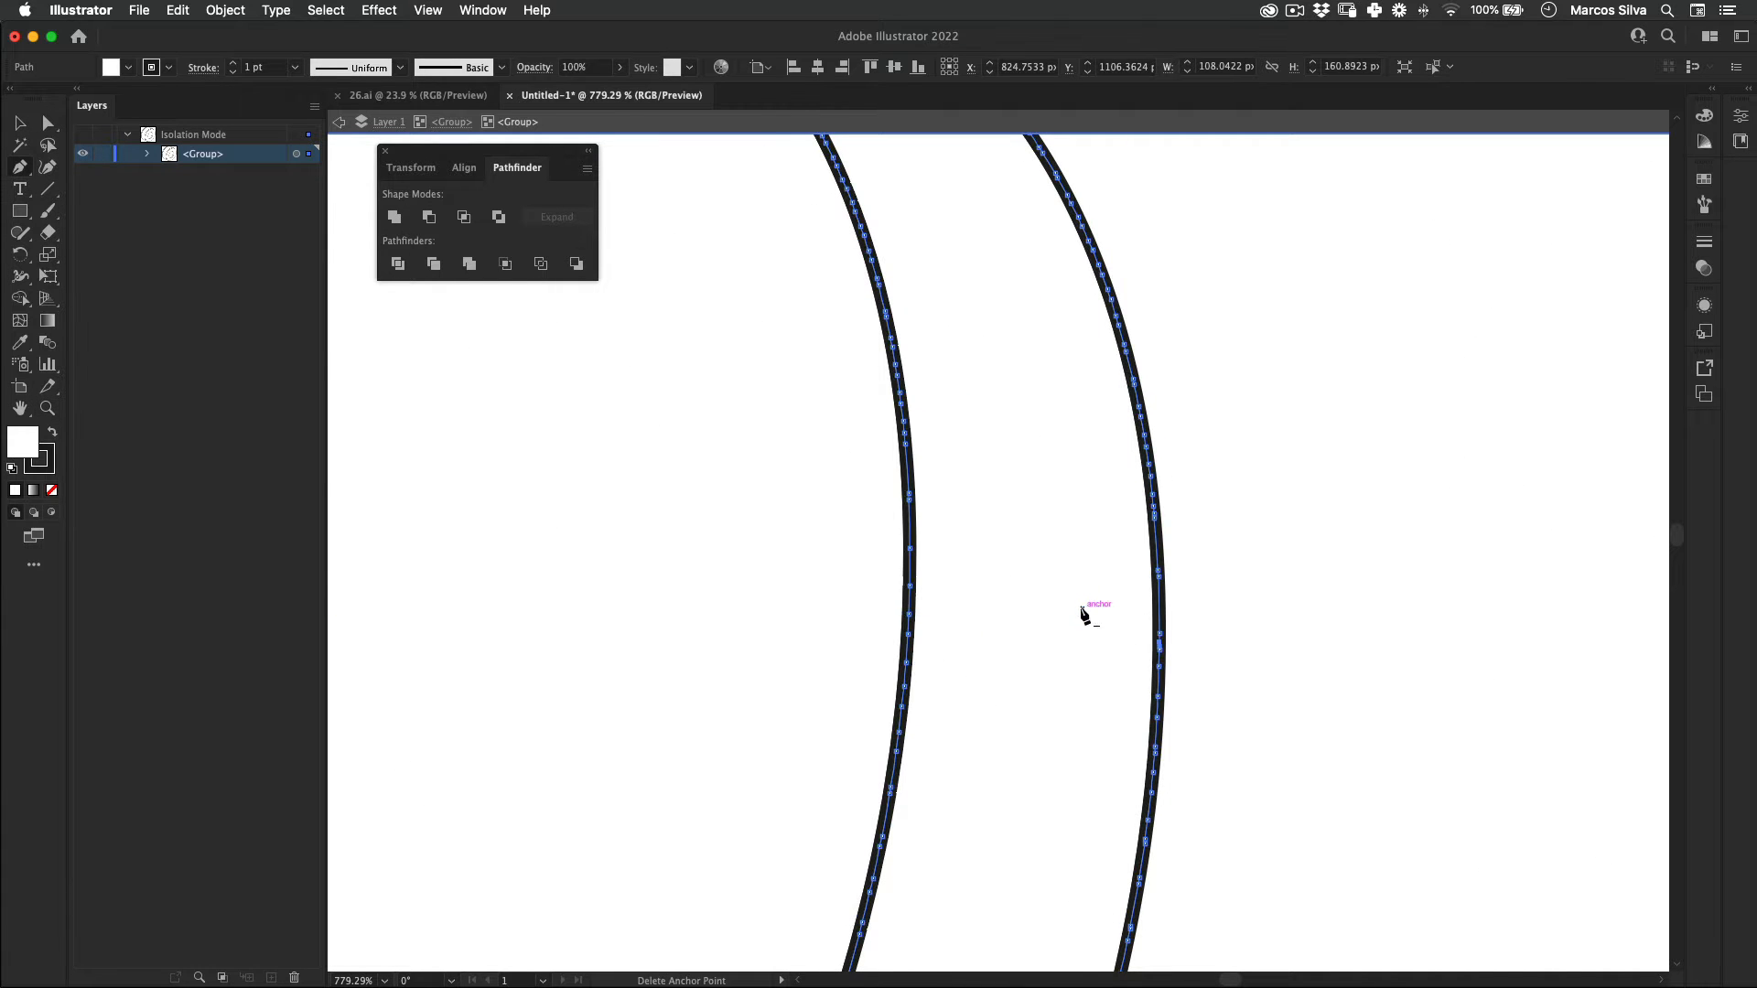
key("z")
left_click_drag(995, 498, 398, 662)
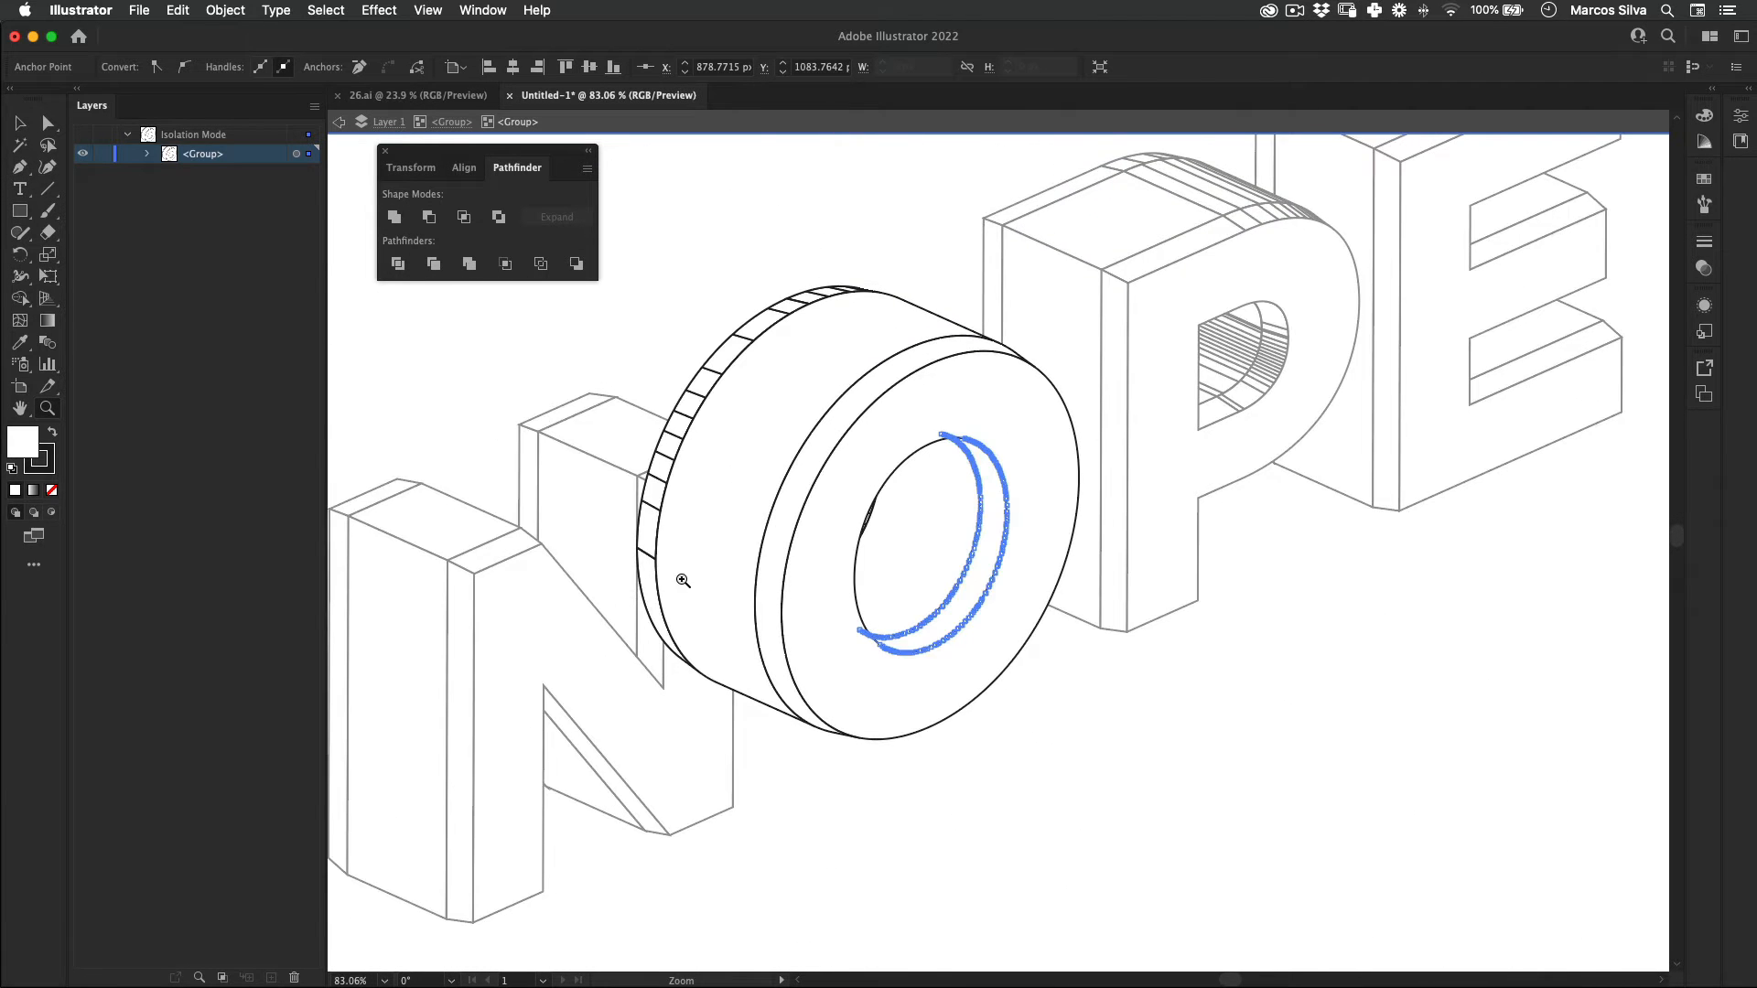
left_click_drag(683, 581, 611, 597)
left_click_drag(710, 620, 725, 626)
key("v")
left_click(911, 712)
Step: Isolate the nested group of the extruded letter P for editing
left_click_drag(1052, 518, 1029, 605)
key("z")
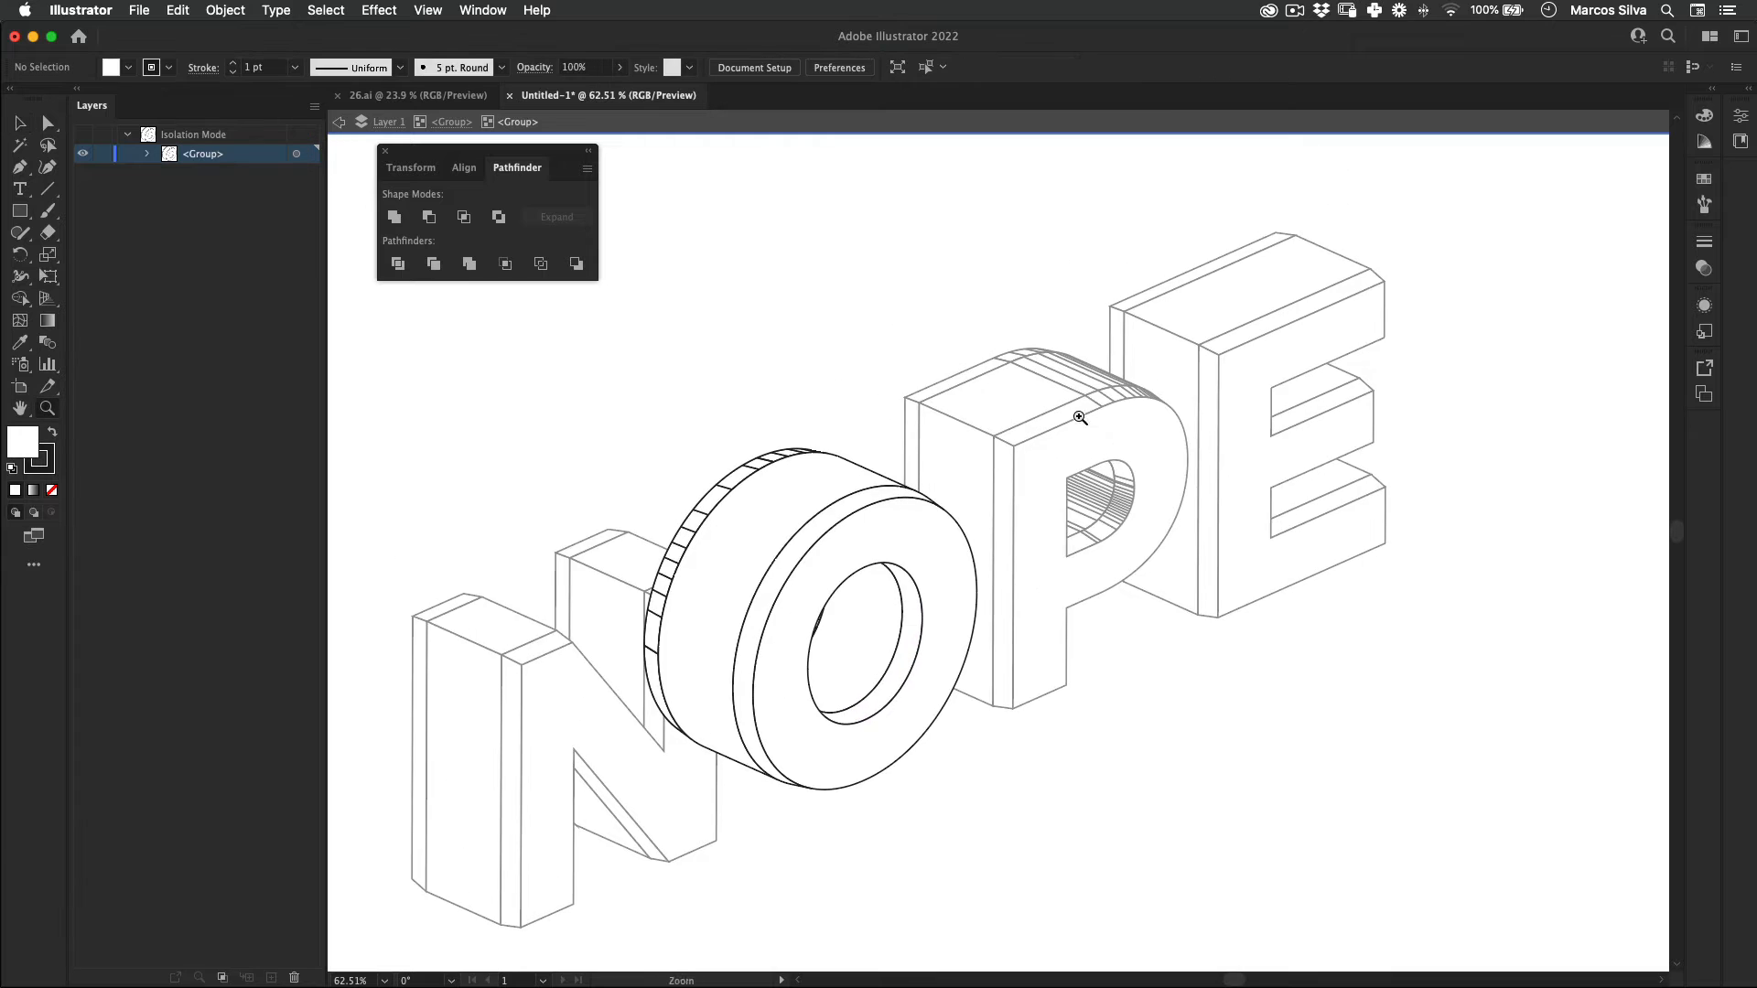
left_click_drag(1080, 417, 1194, 407)
key("v")
double_click(1039, 371)
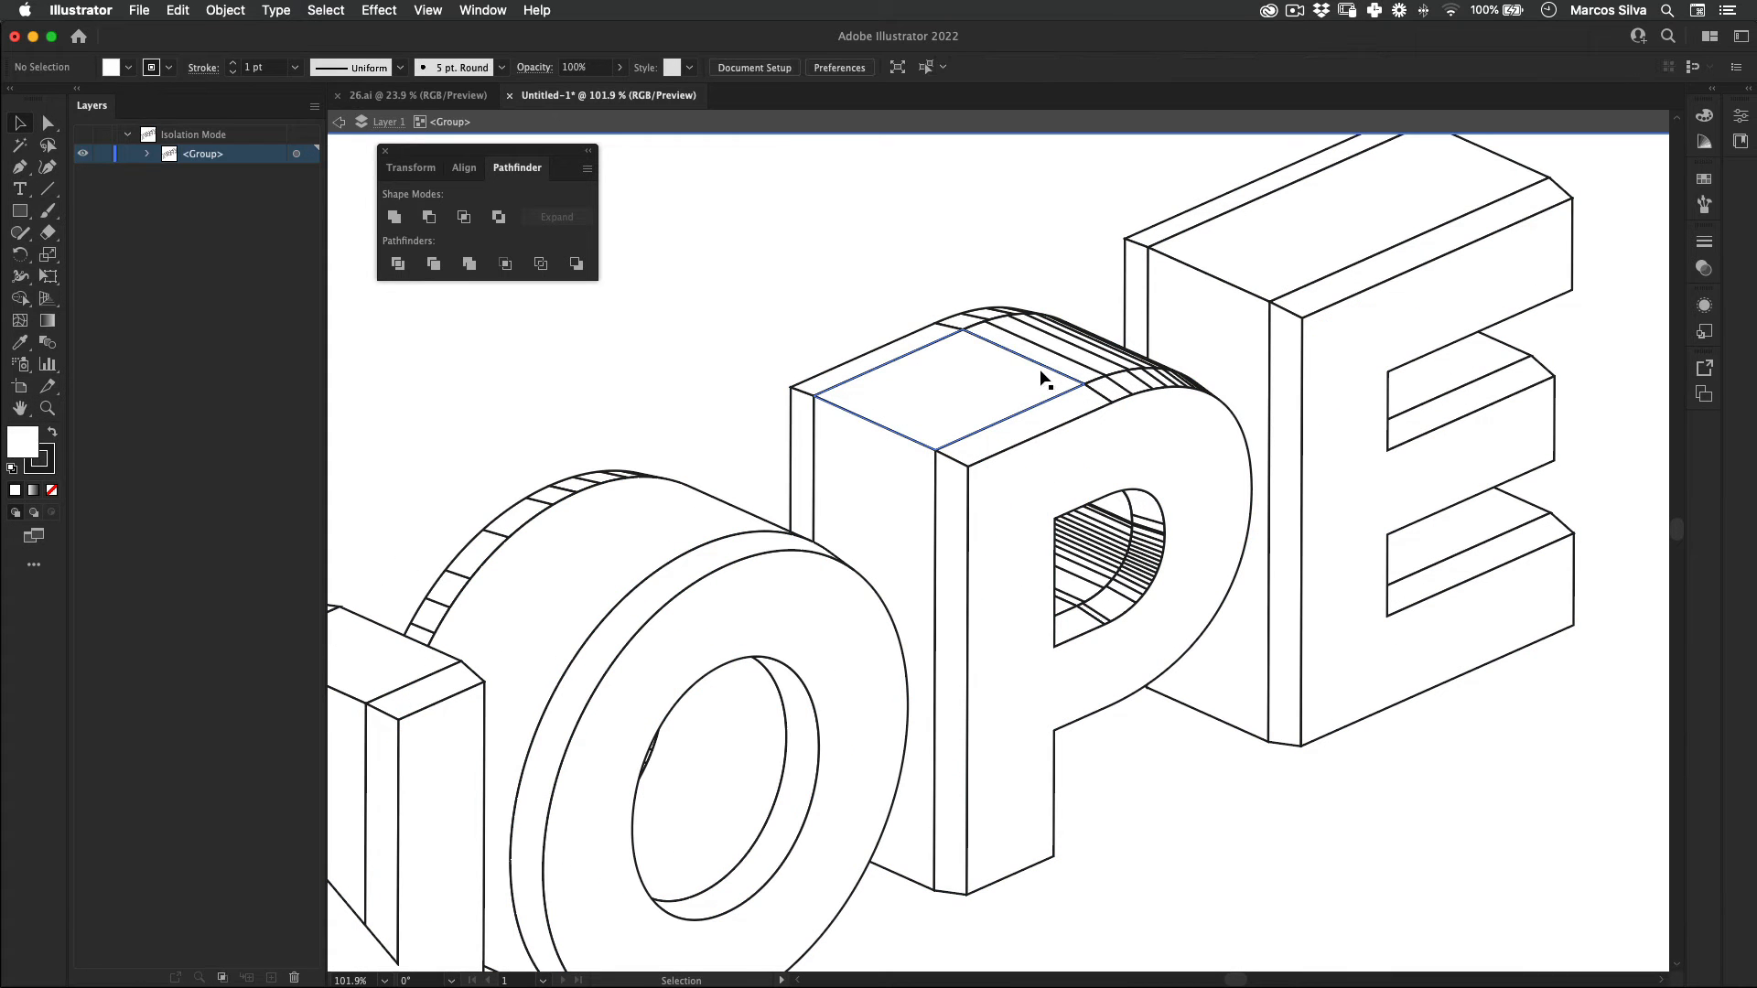
double_click(1043, 373)
Step: Unite the letter P's top outer wall segments into one shape and its front bevel segments into another
left_click(1044, 373)
left_click(1067, 359, "shift")
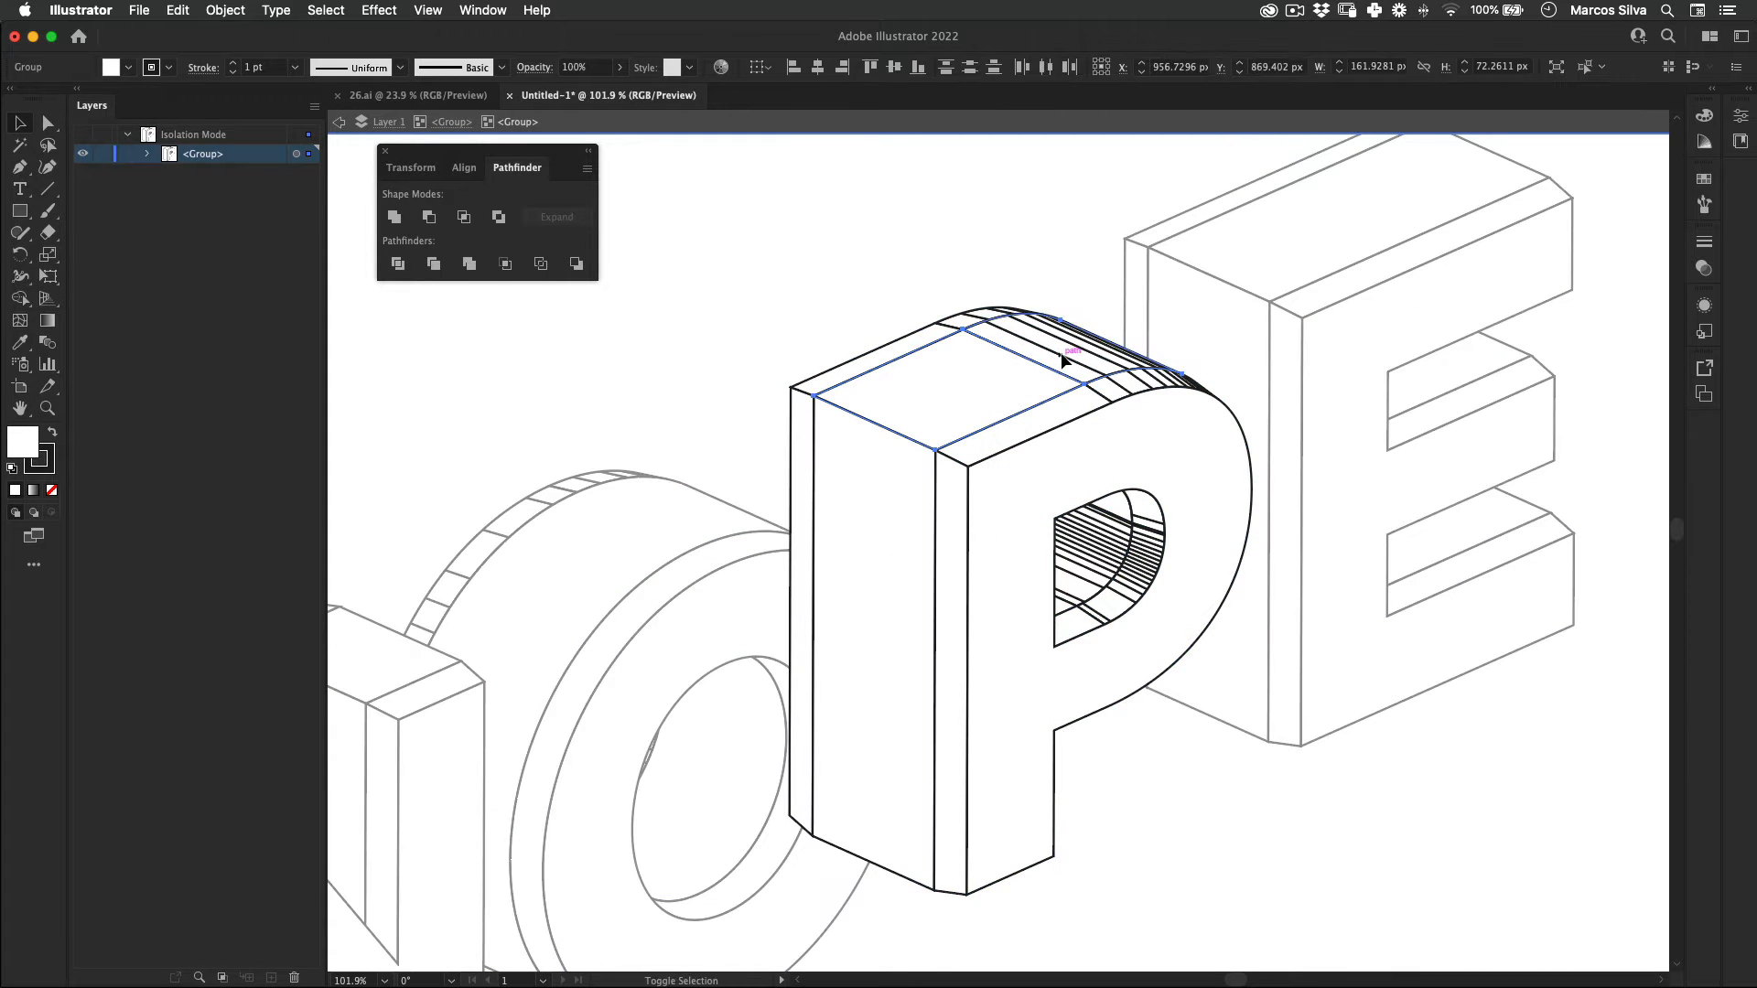
left_click(398, 218)
left_click(1067, 407)
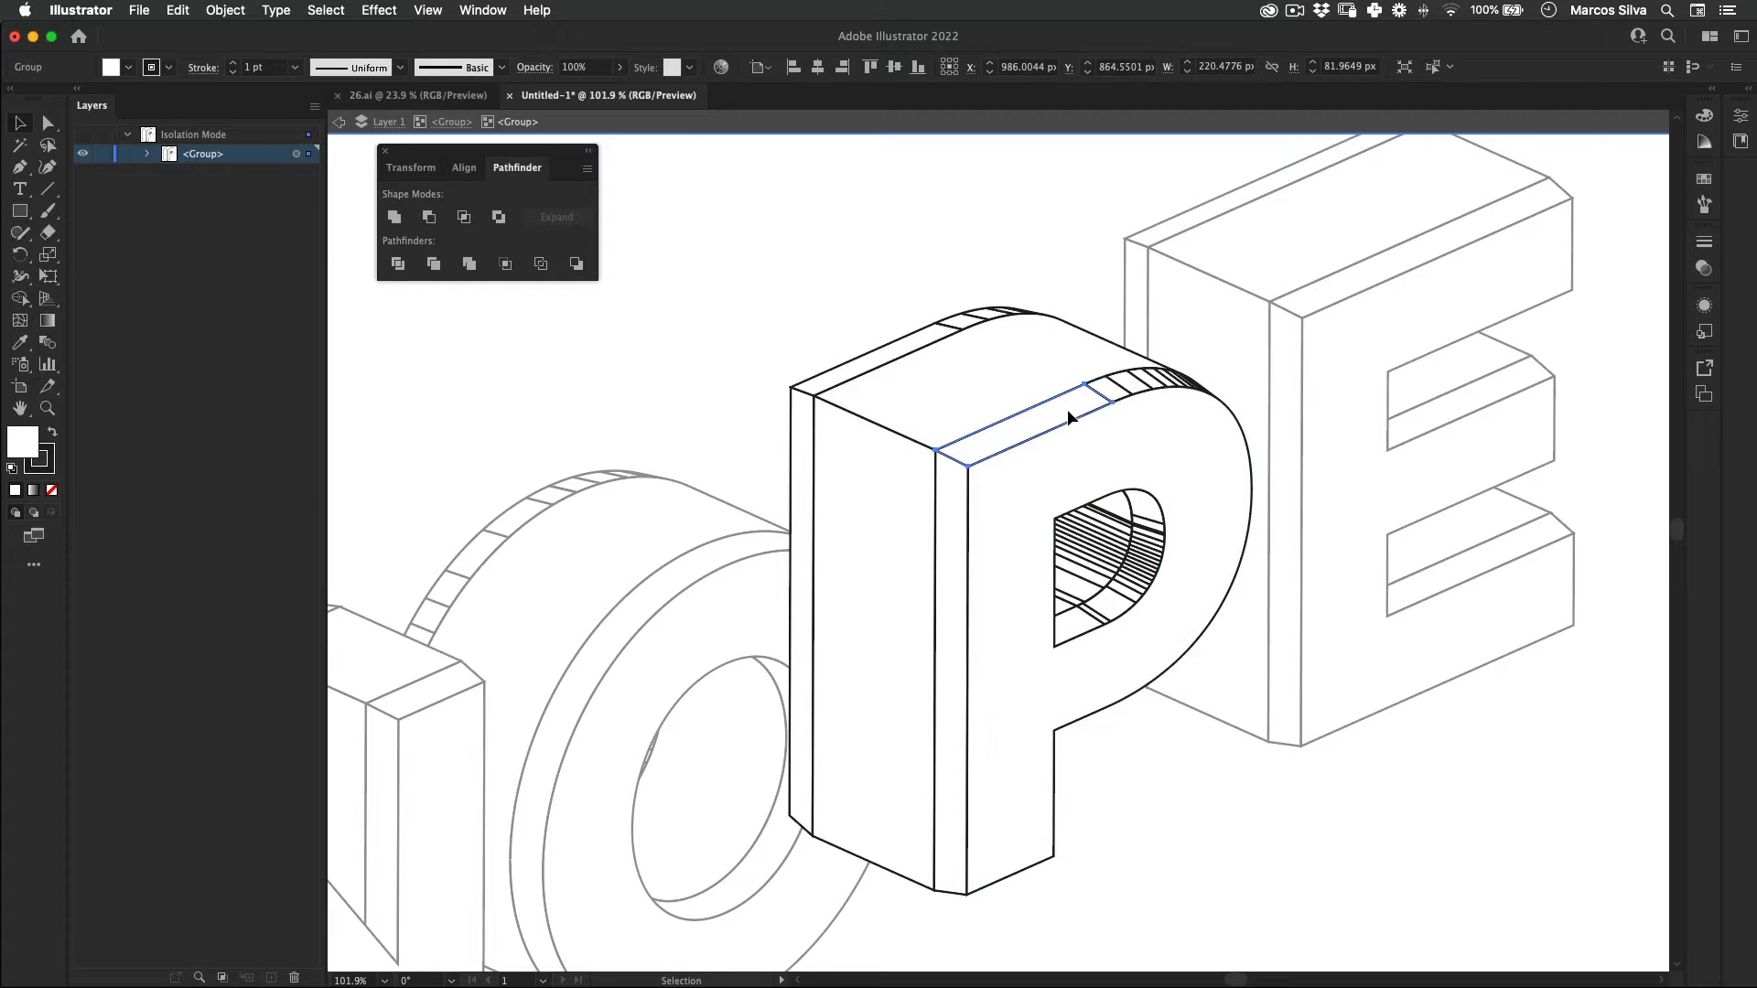
left_click(1124, 385, "shift")
left_click(394, 217)
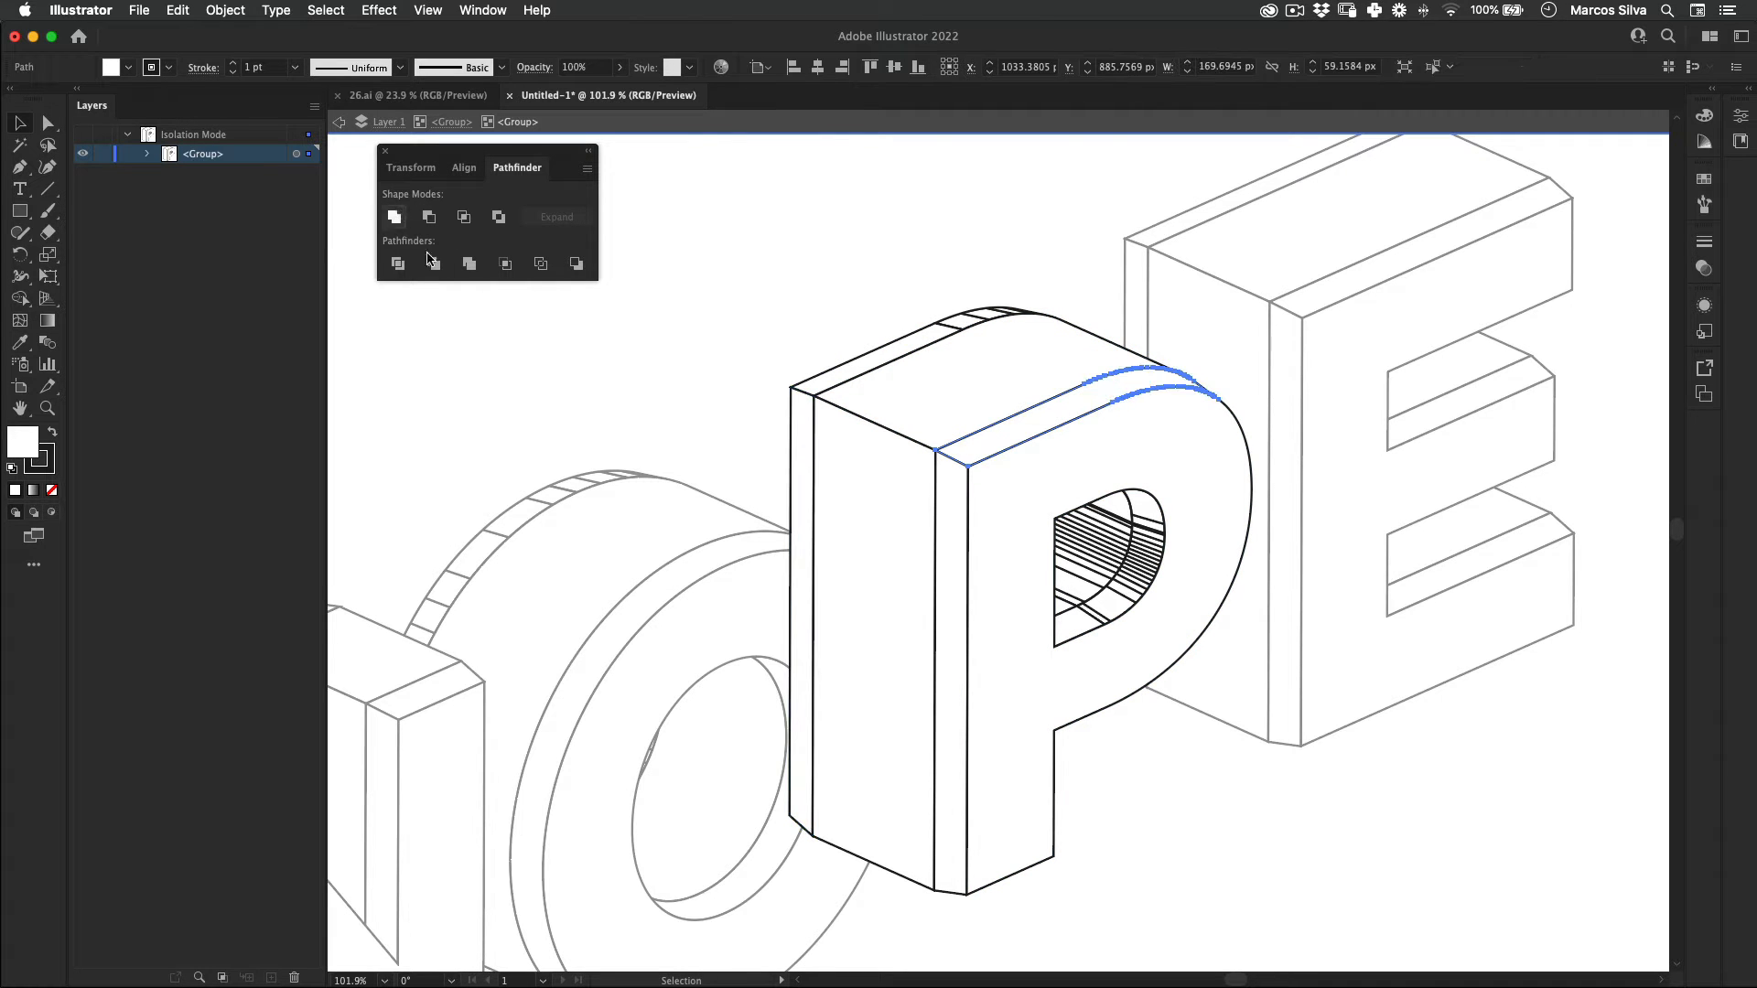
Step: Unite the segments of the inner bevel around the P's counter
left_click(1144, 521)
left_click(1096, 619, "shift")
left_click(1079, 625, "shift")
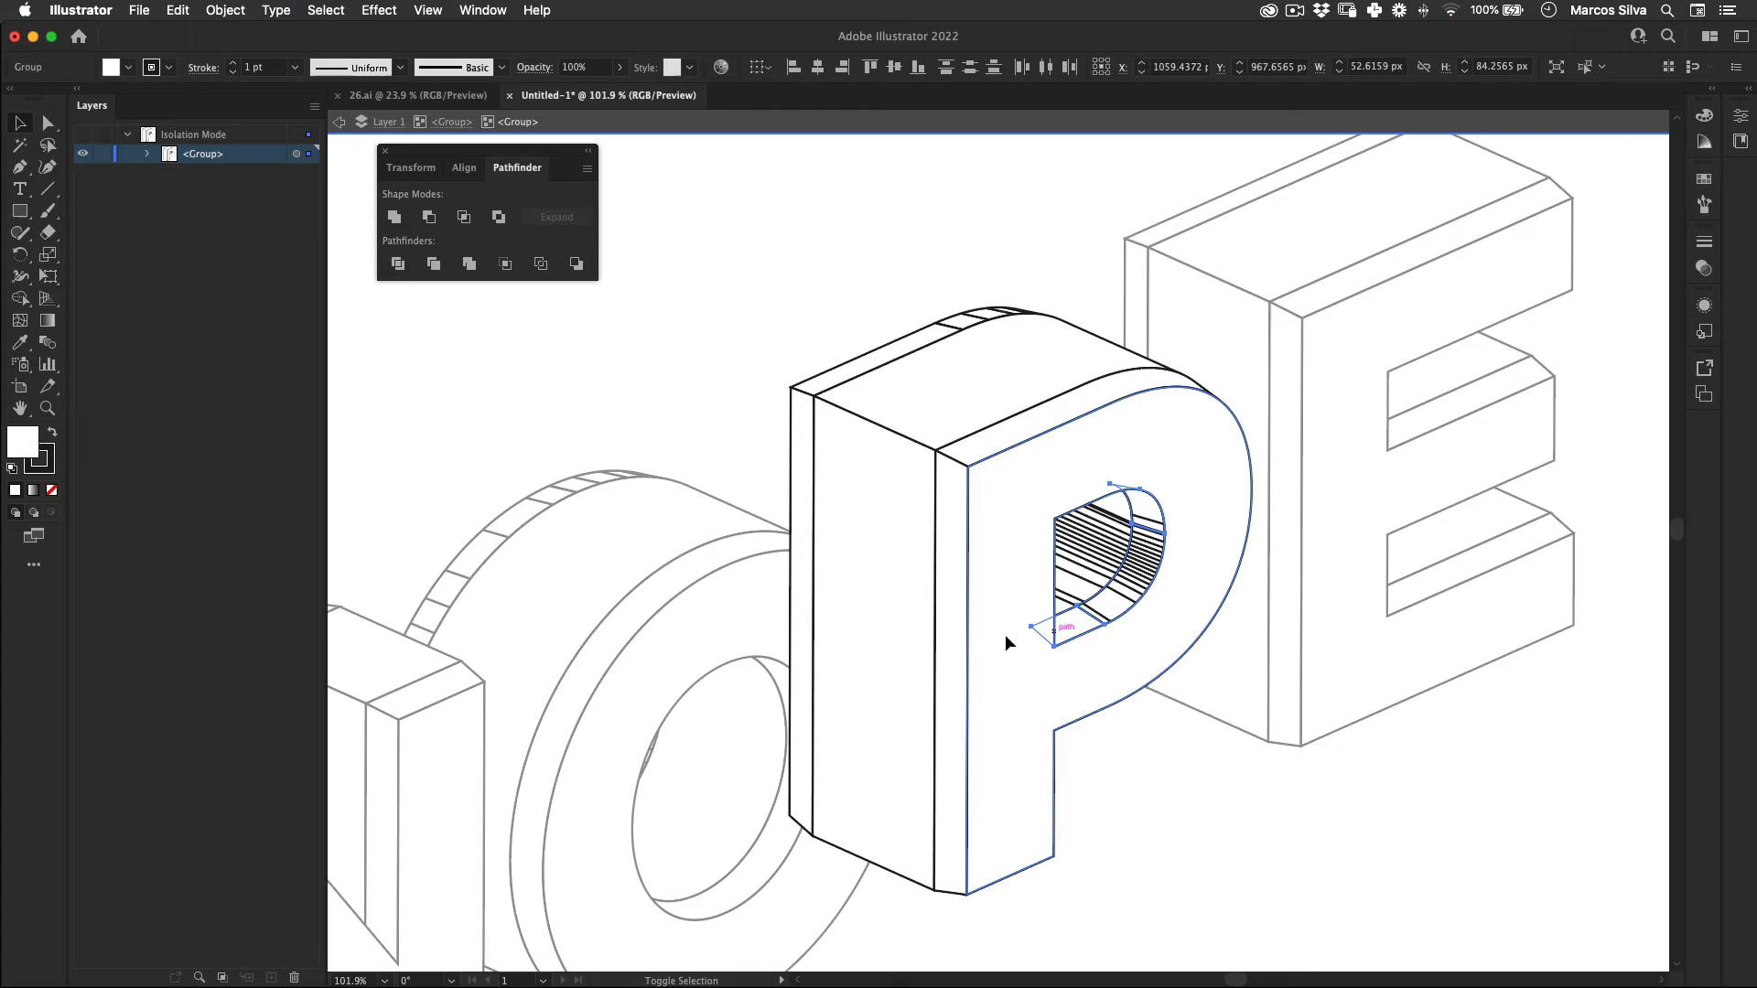
left_click(395, 217)
Step: Unite the striped inner wall segments inside the P's counter
left_click(1101, 544)
left_click(1114, 511, "shift")
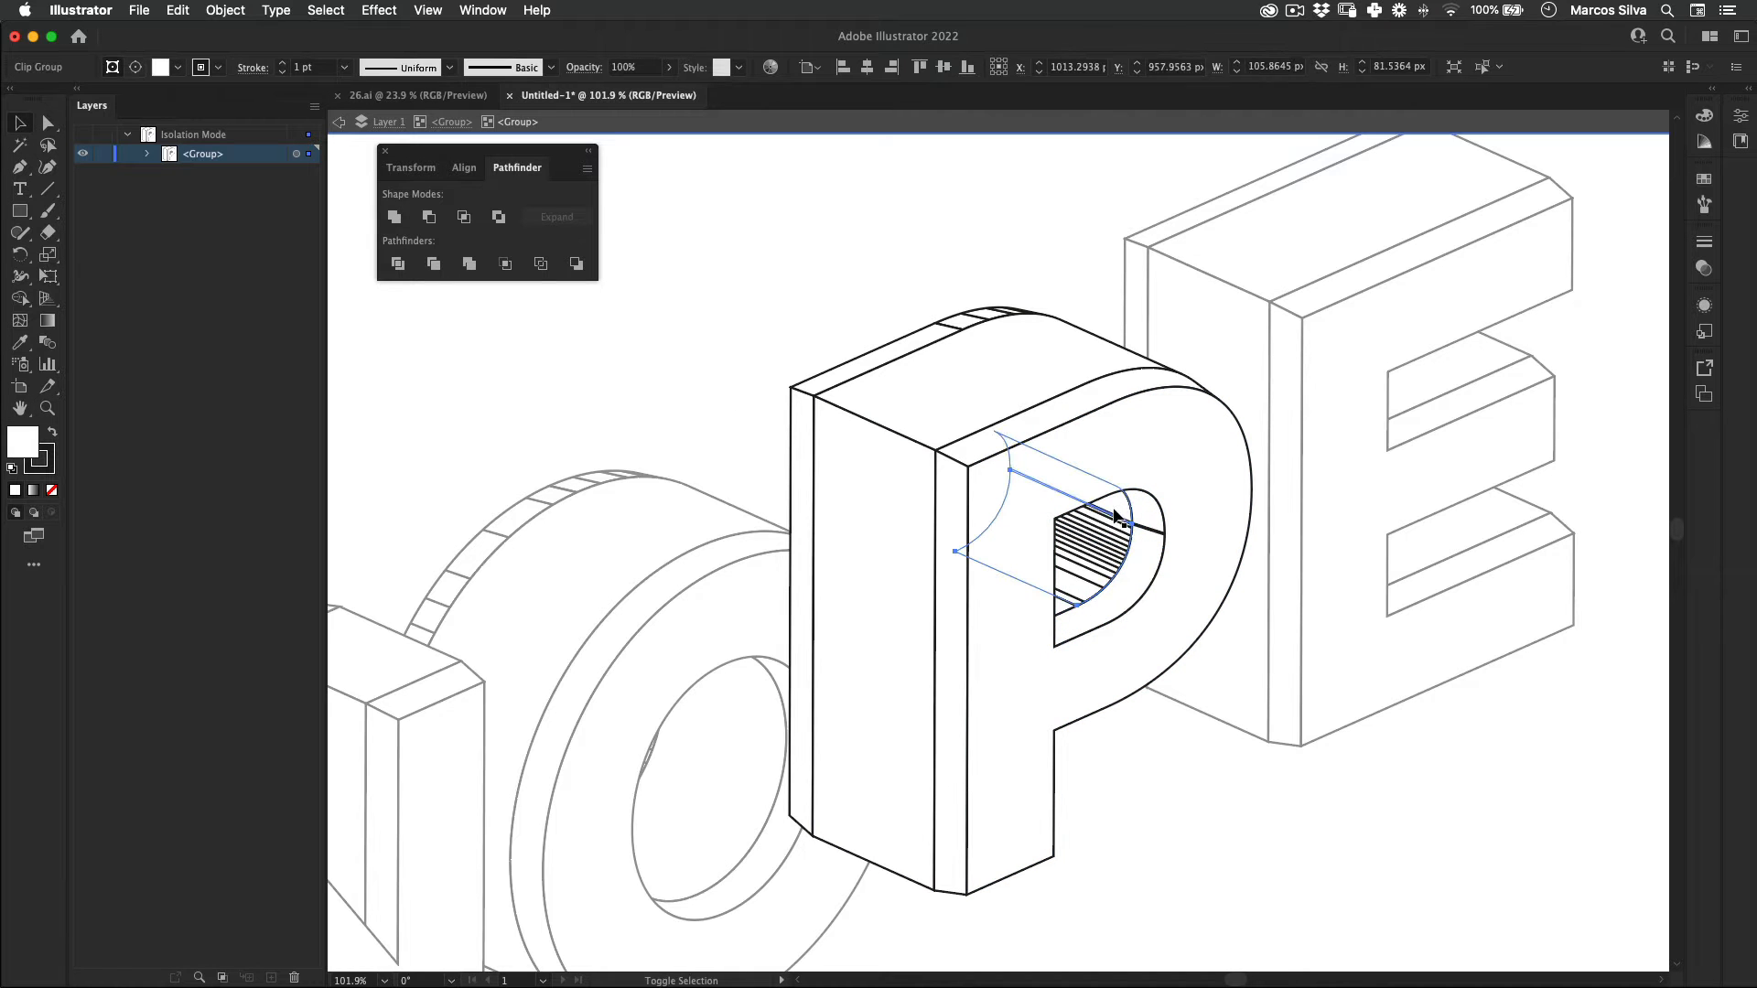
left_click(1060, 608, "shift")
left_click(395, 217)
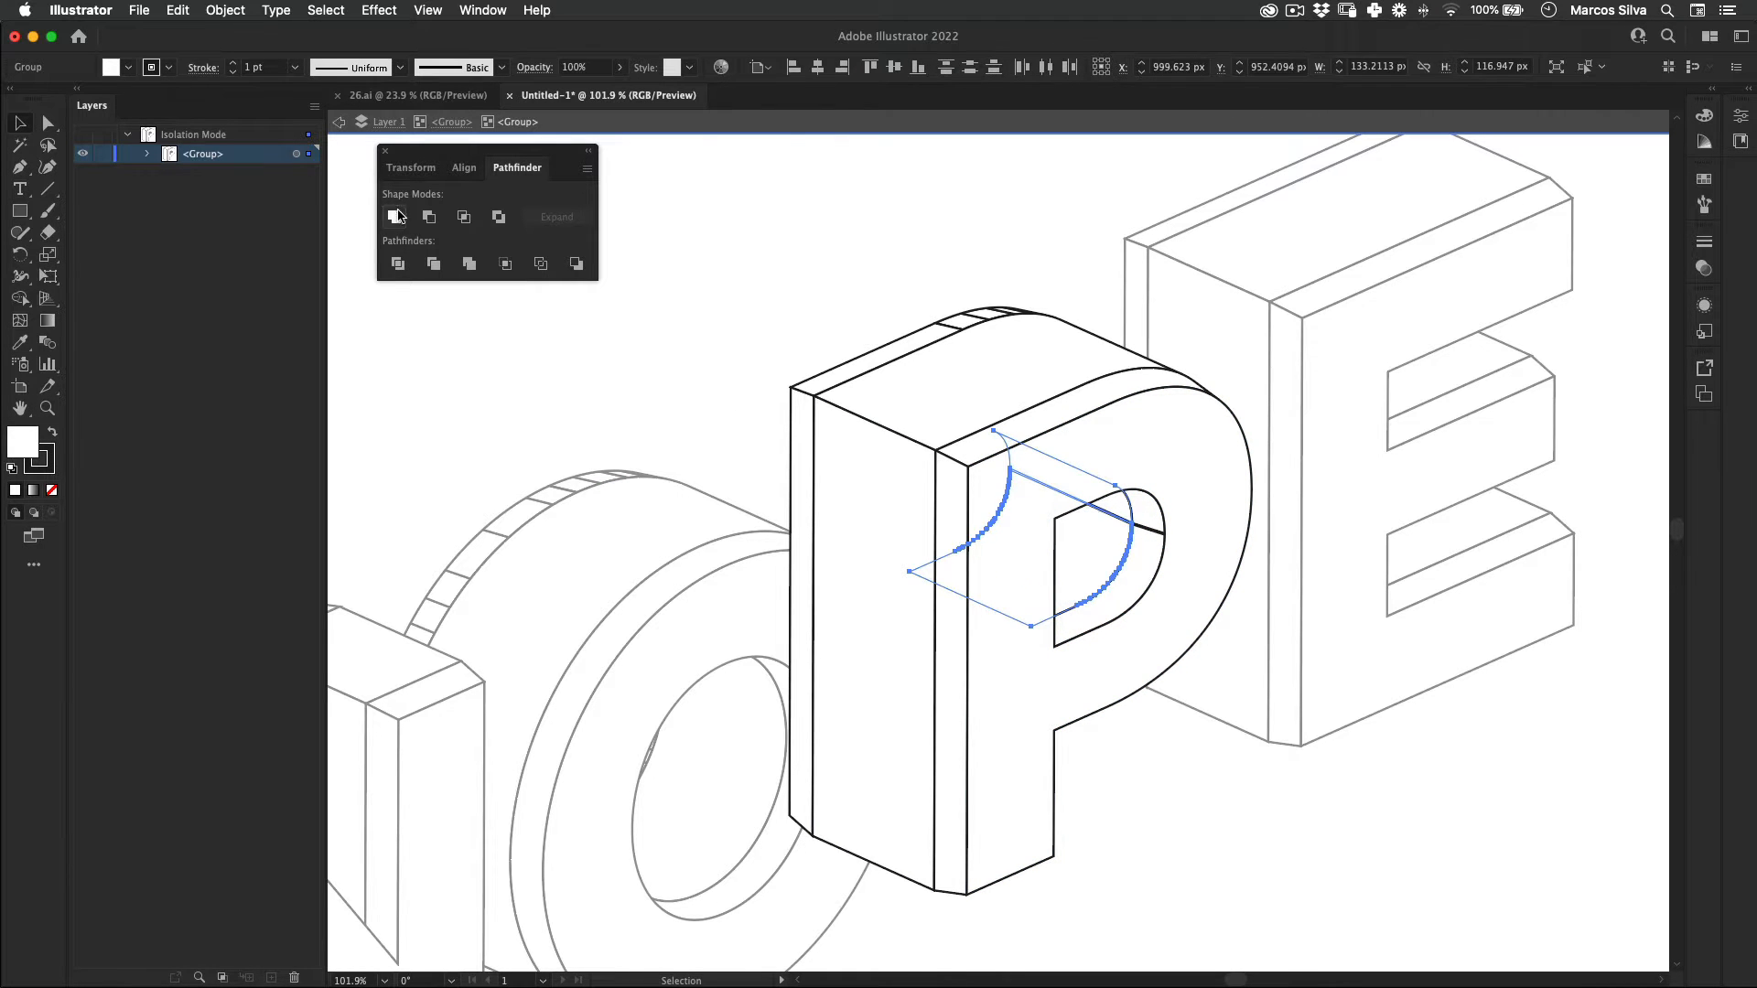
Step: Move an anchor point at the P's inner wall seam so the two parts overlap, and unite them
key("z")
left_click_drag(1148, 533, 1401, 470)
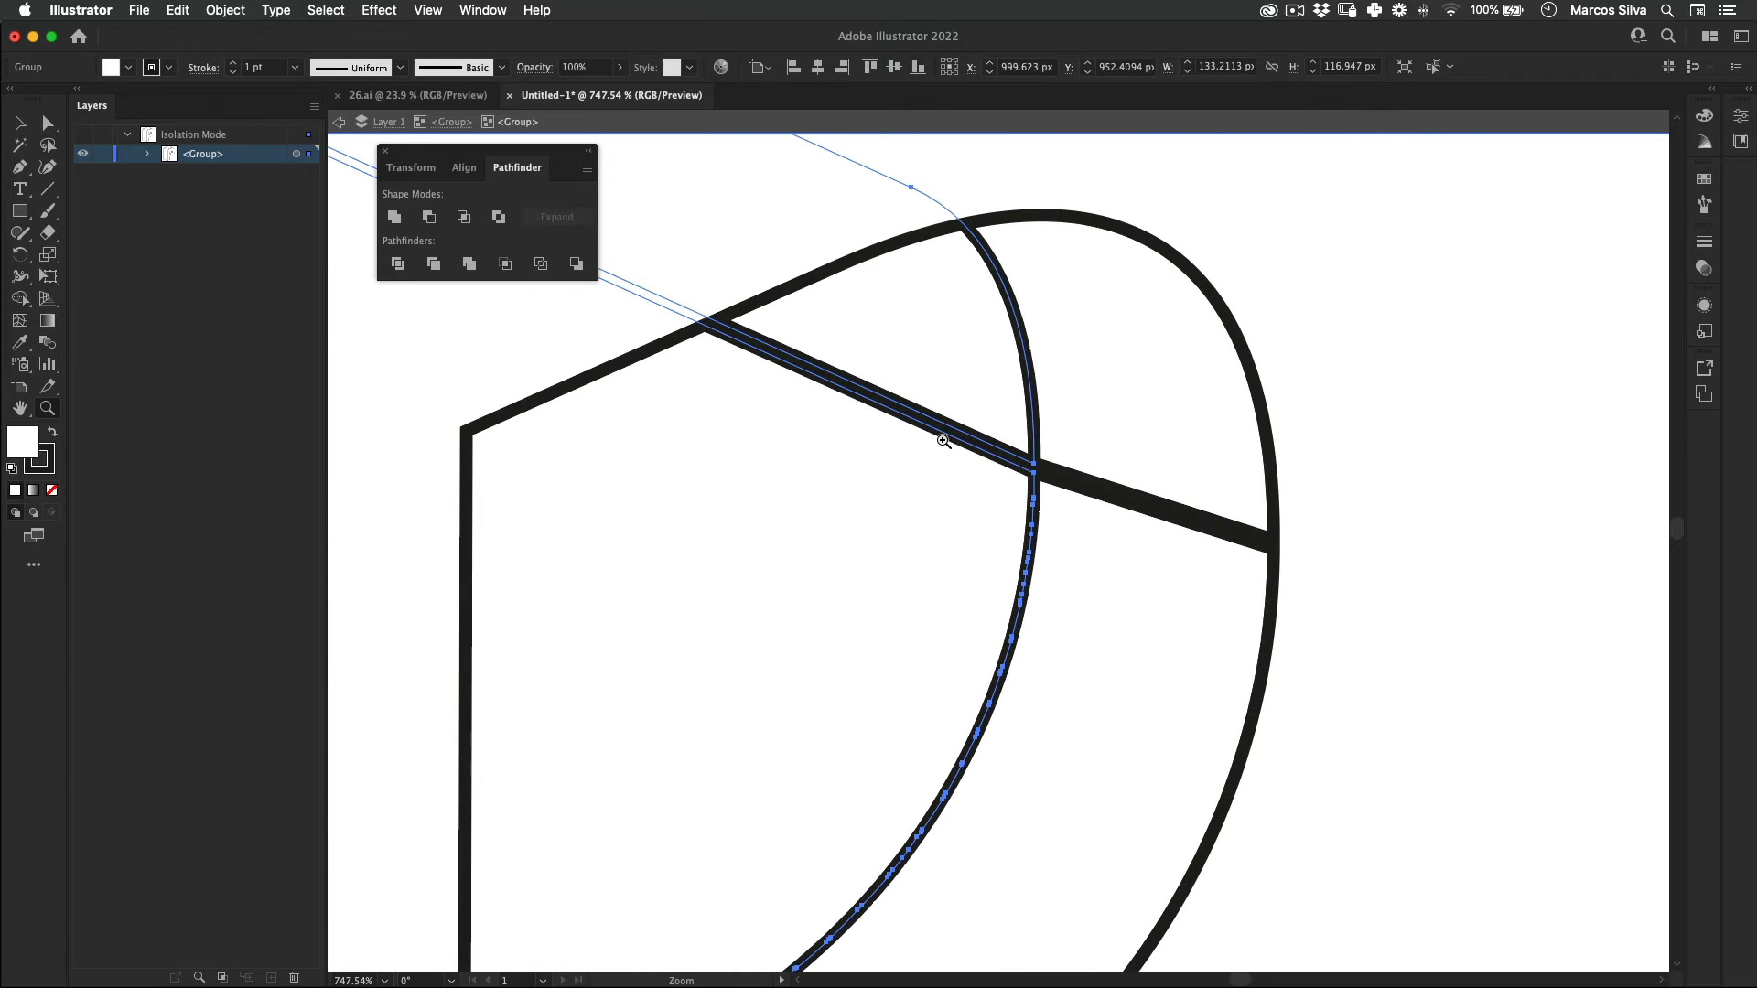
key("a")
left_click_drag(1034, 462, 1025, 410)
key("v")
left_click(957, 351)
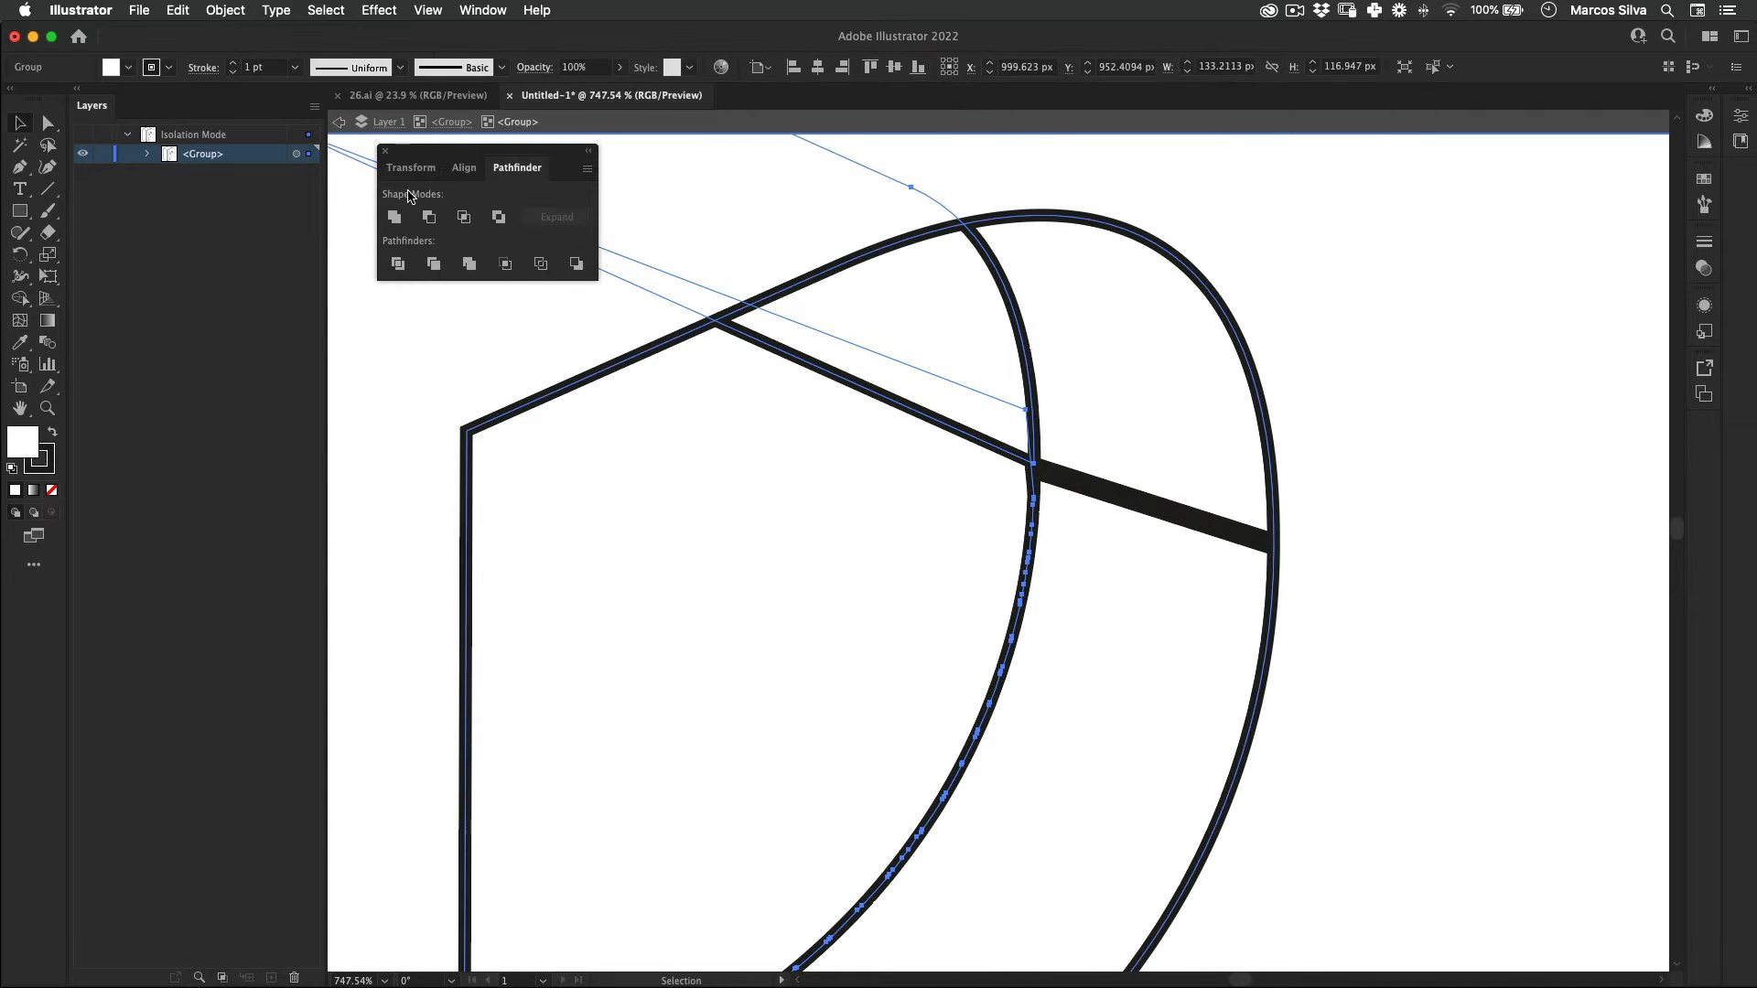
left_click(395, 217)
Step: Clean up the protruding corner at the seam of the P's inner wall by editing its anchor point with the Pen tool
key("z")
key("p")
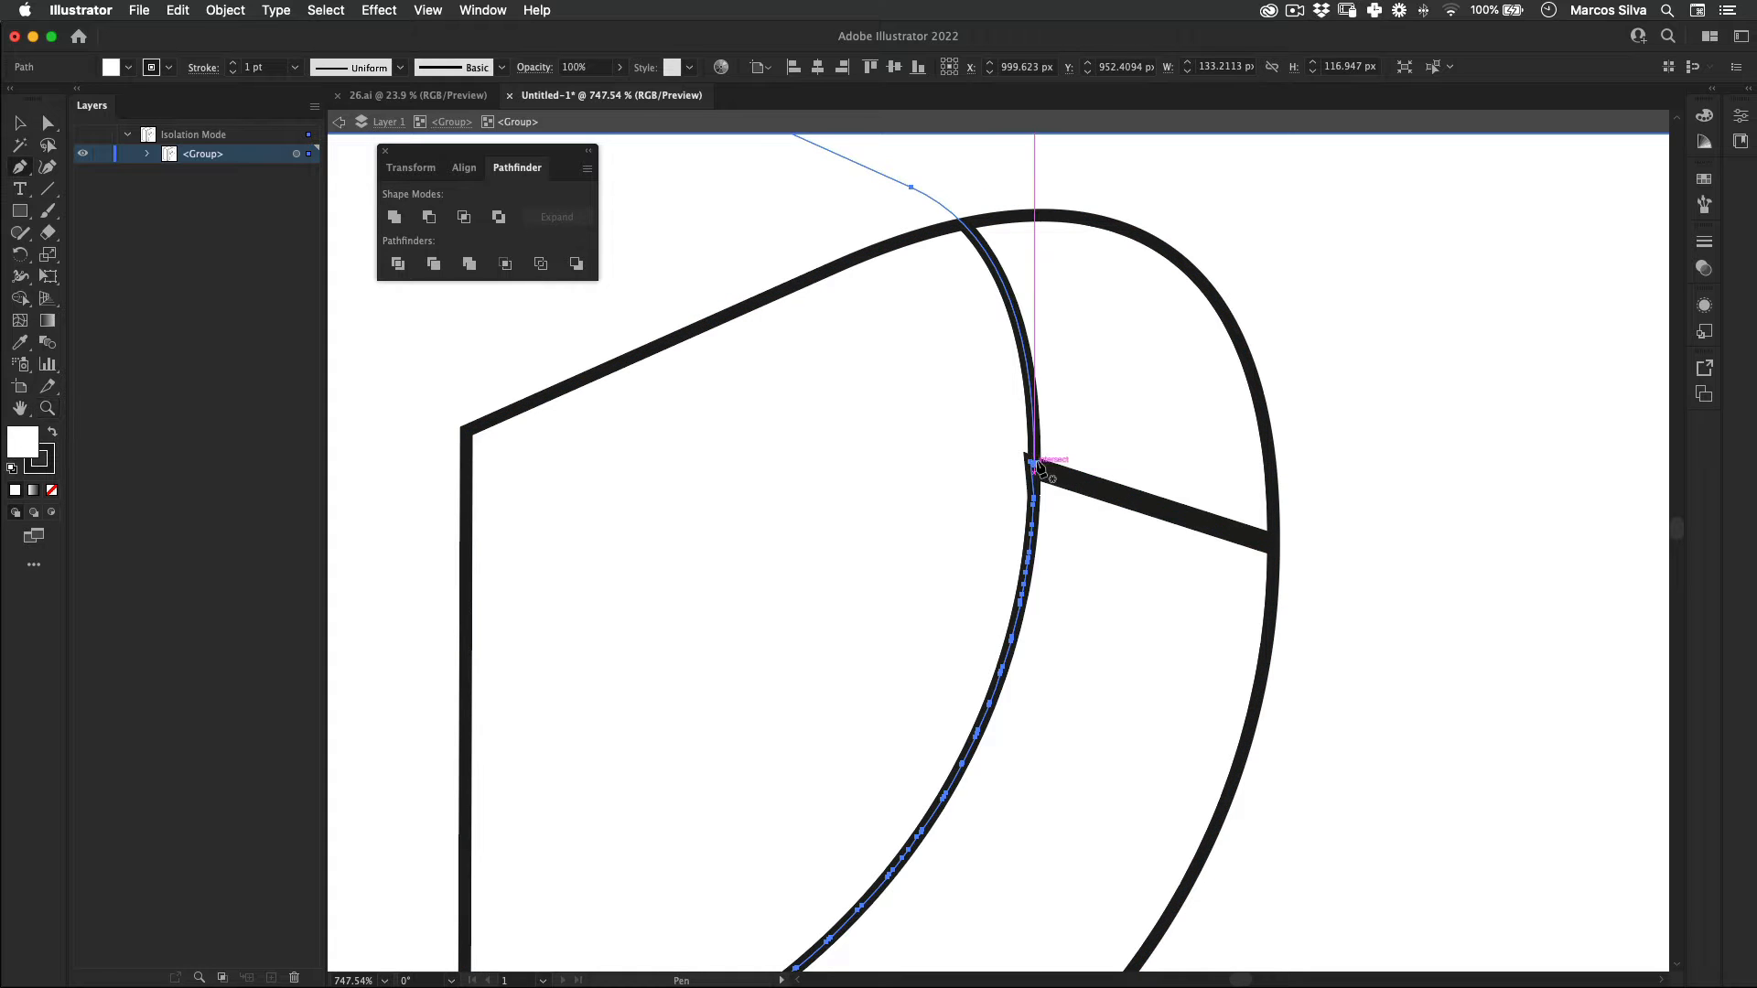
left_click(1034, 473)
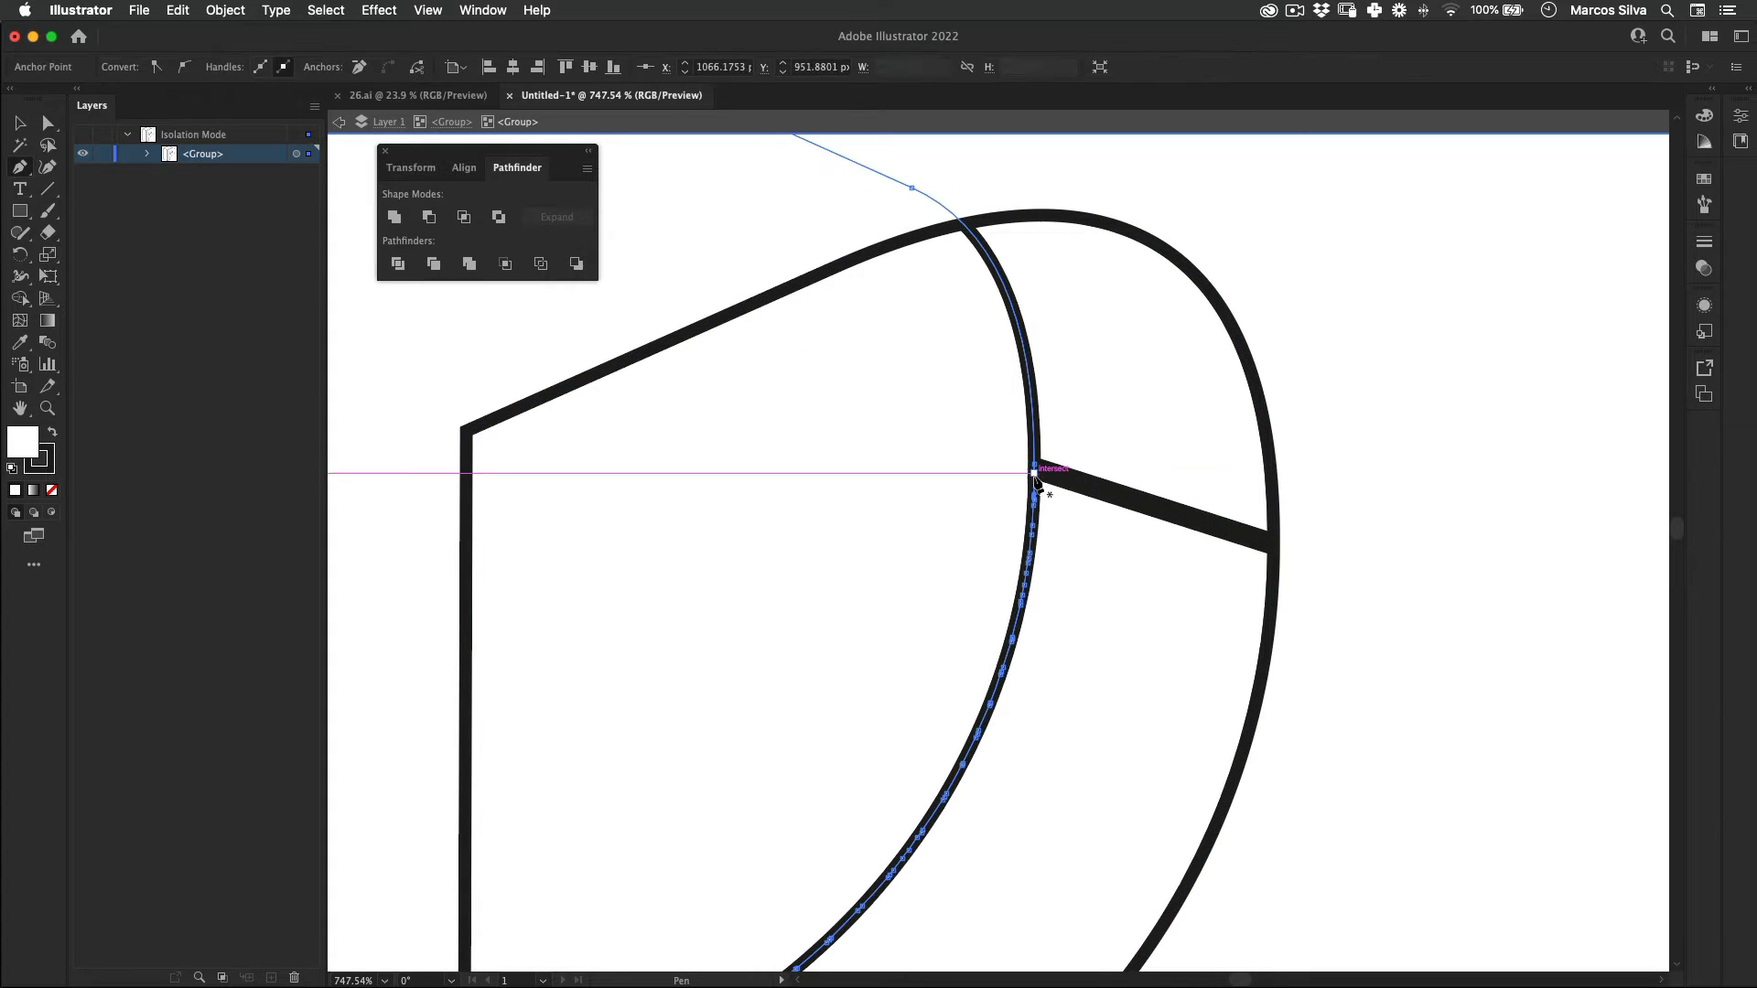
Step: Move the corner anchors of the P's inner bevel at its diagonal seam so the two parts overlap, and unite them
key("v")
left_click(1101, 497)
key("a")
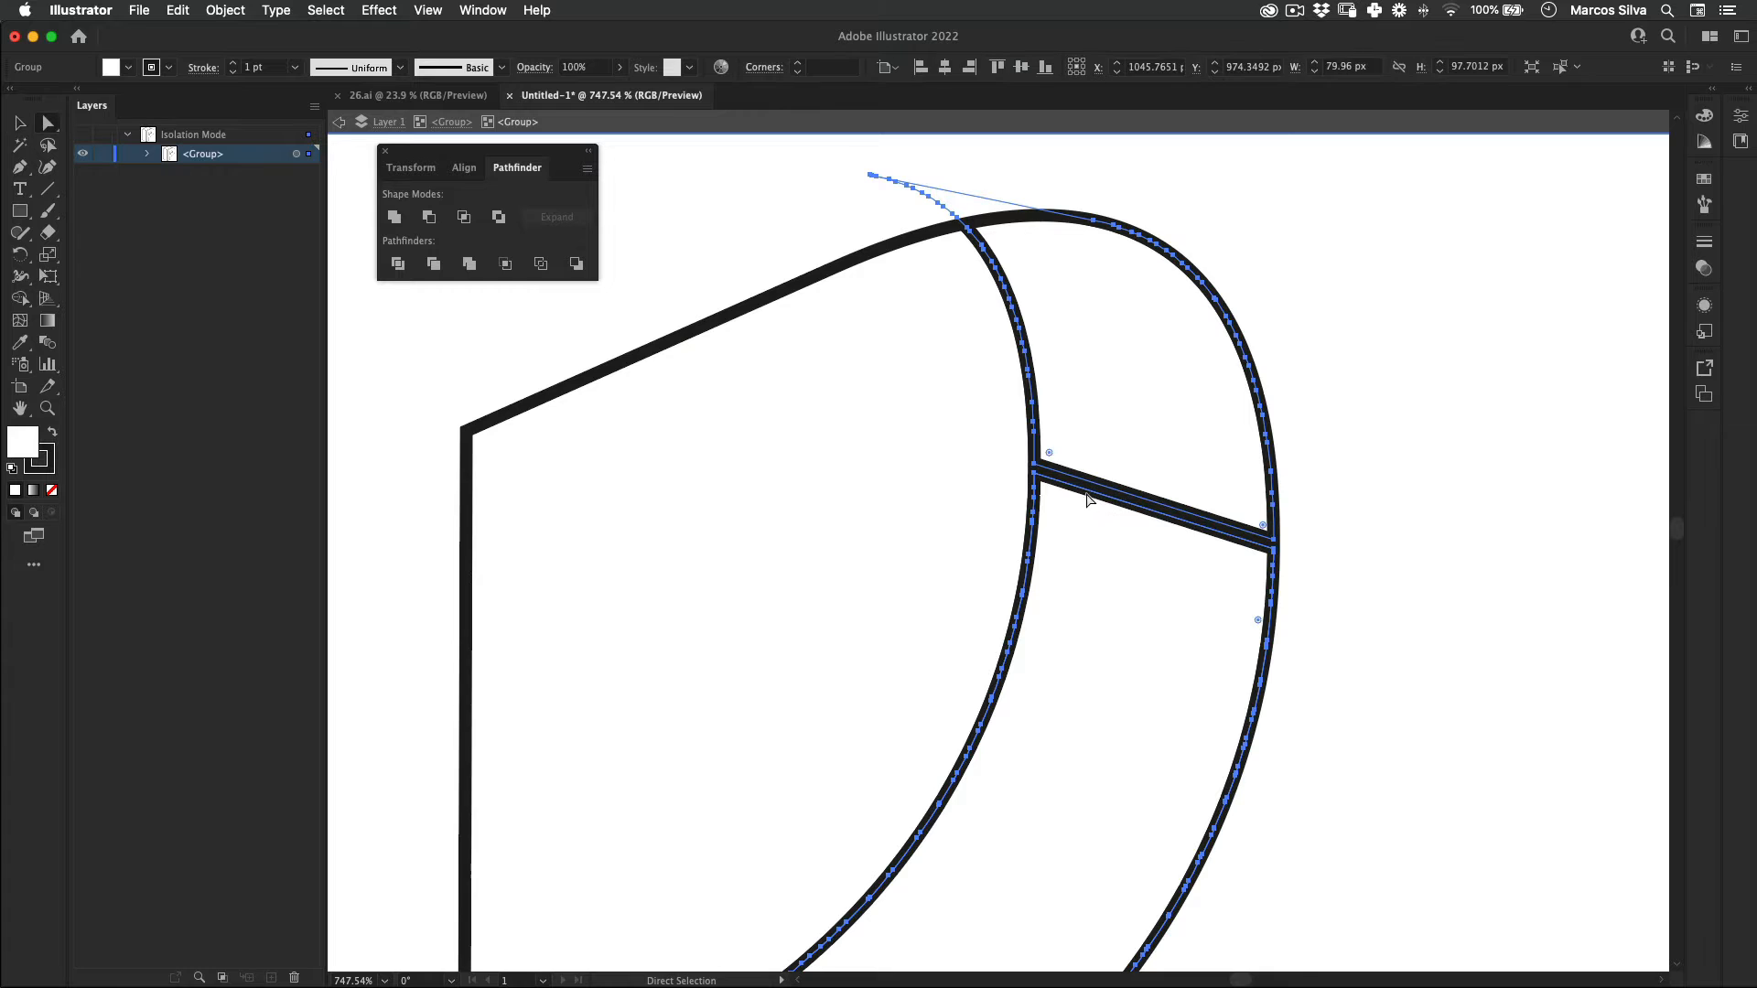
key("p")
key("a")
left_click(1037, 476)
left_click_drag(1034, 473, 1034, 432)
left_click_drag(1272, 550, 1273, 494)
key("v")
left_click(1196, 412)
left_click(396, 217)
key("z")
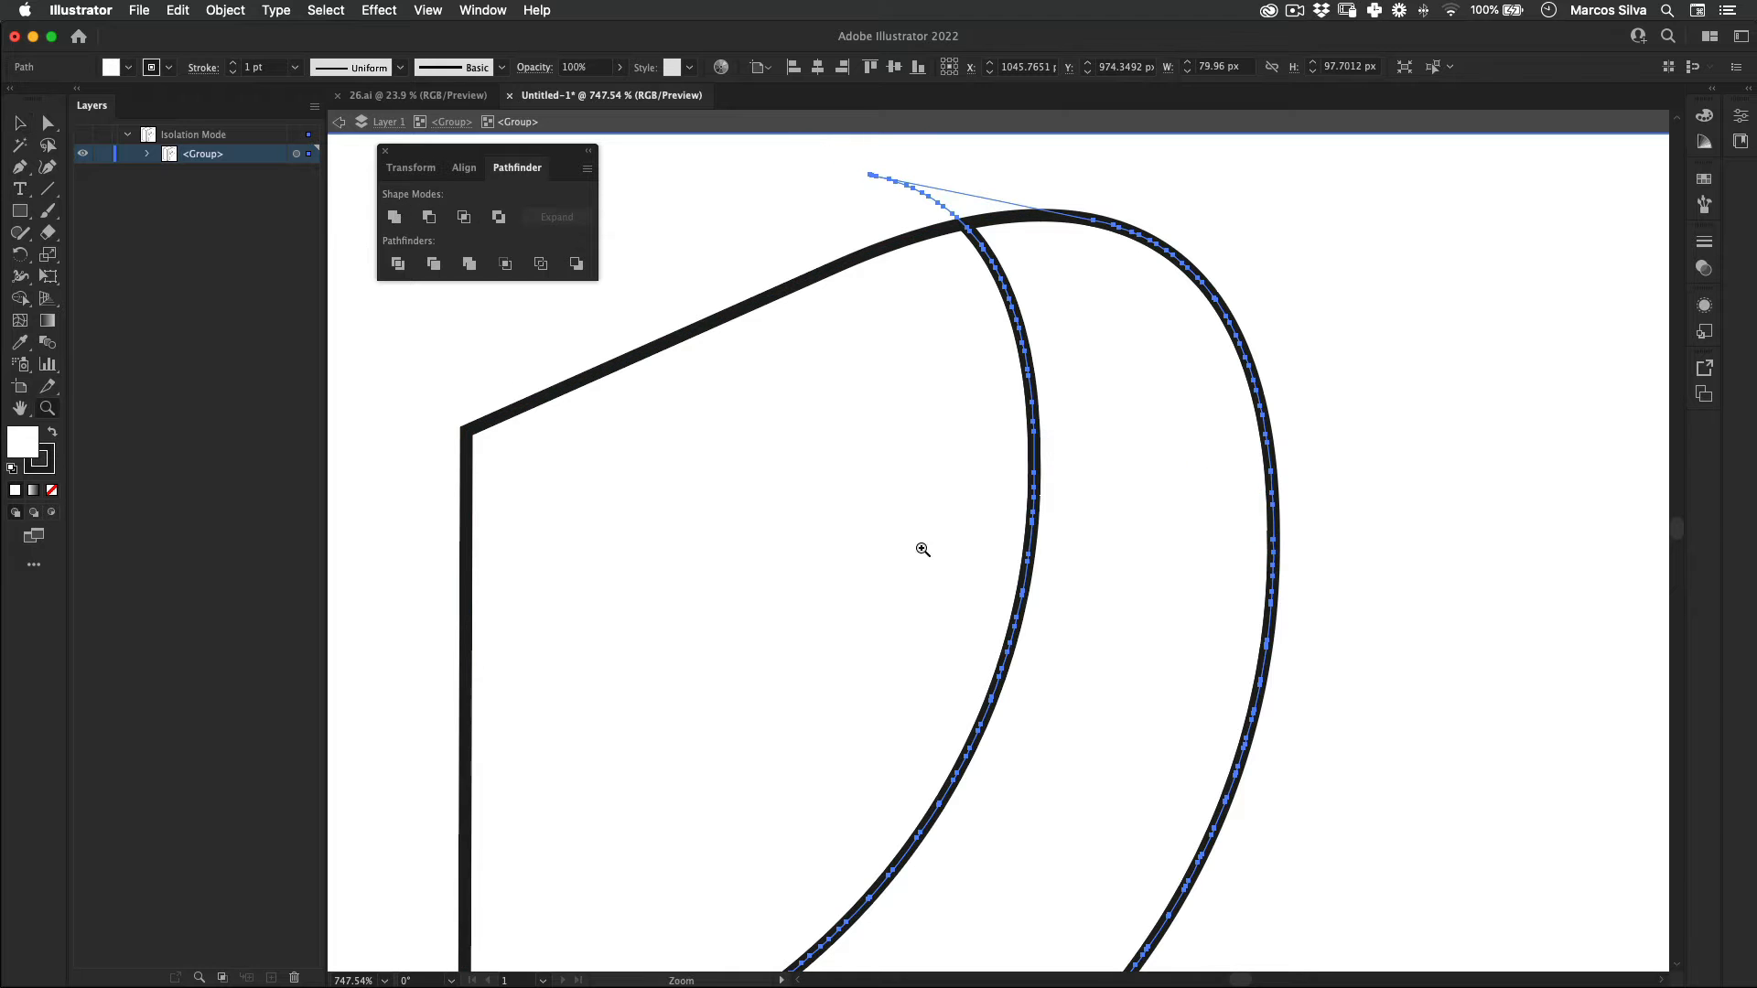
Step: Deselect the bevel shape and leave the P group's isolation mode
left_click_drag(1089, 439, 498, 558)
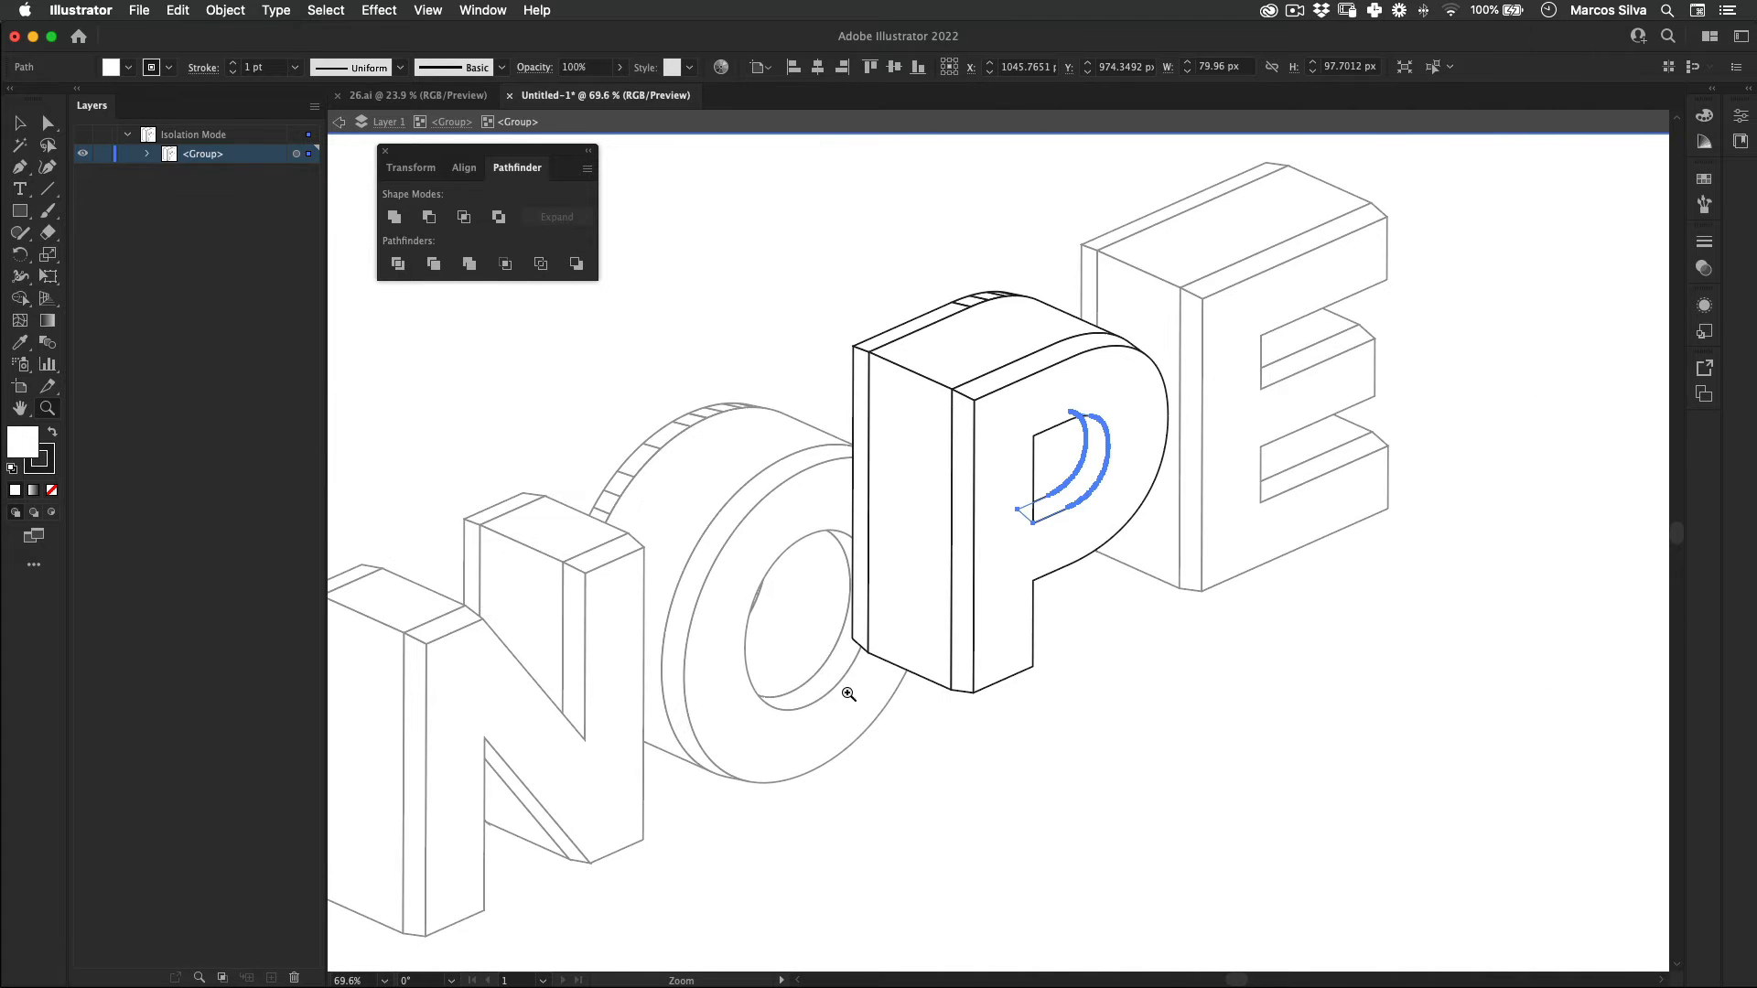
key("v")
left_click(847, 694)
left_click_drag(666, 624, 767, 615)
key("z")
left_click_drag(831, 449, 709, 494)
key("v")
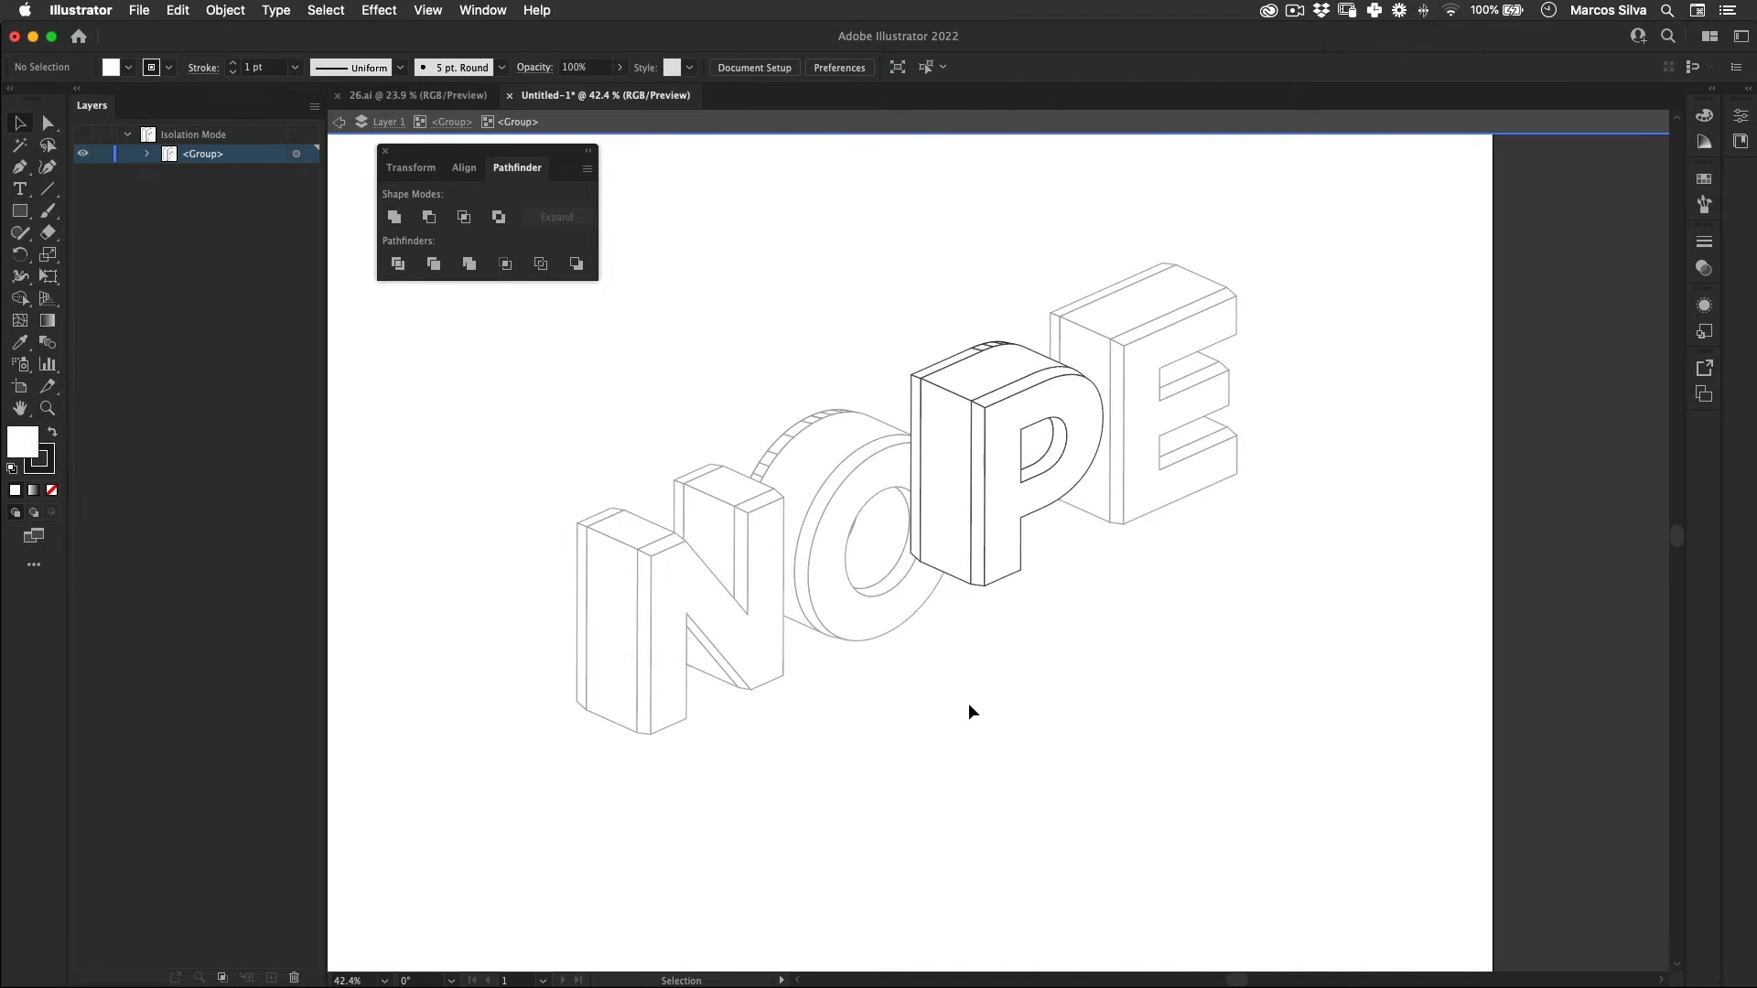
double_click(901, 697)
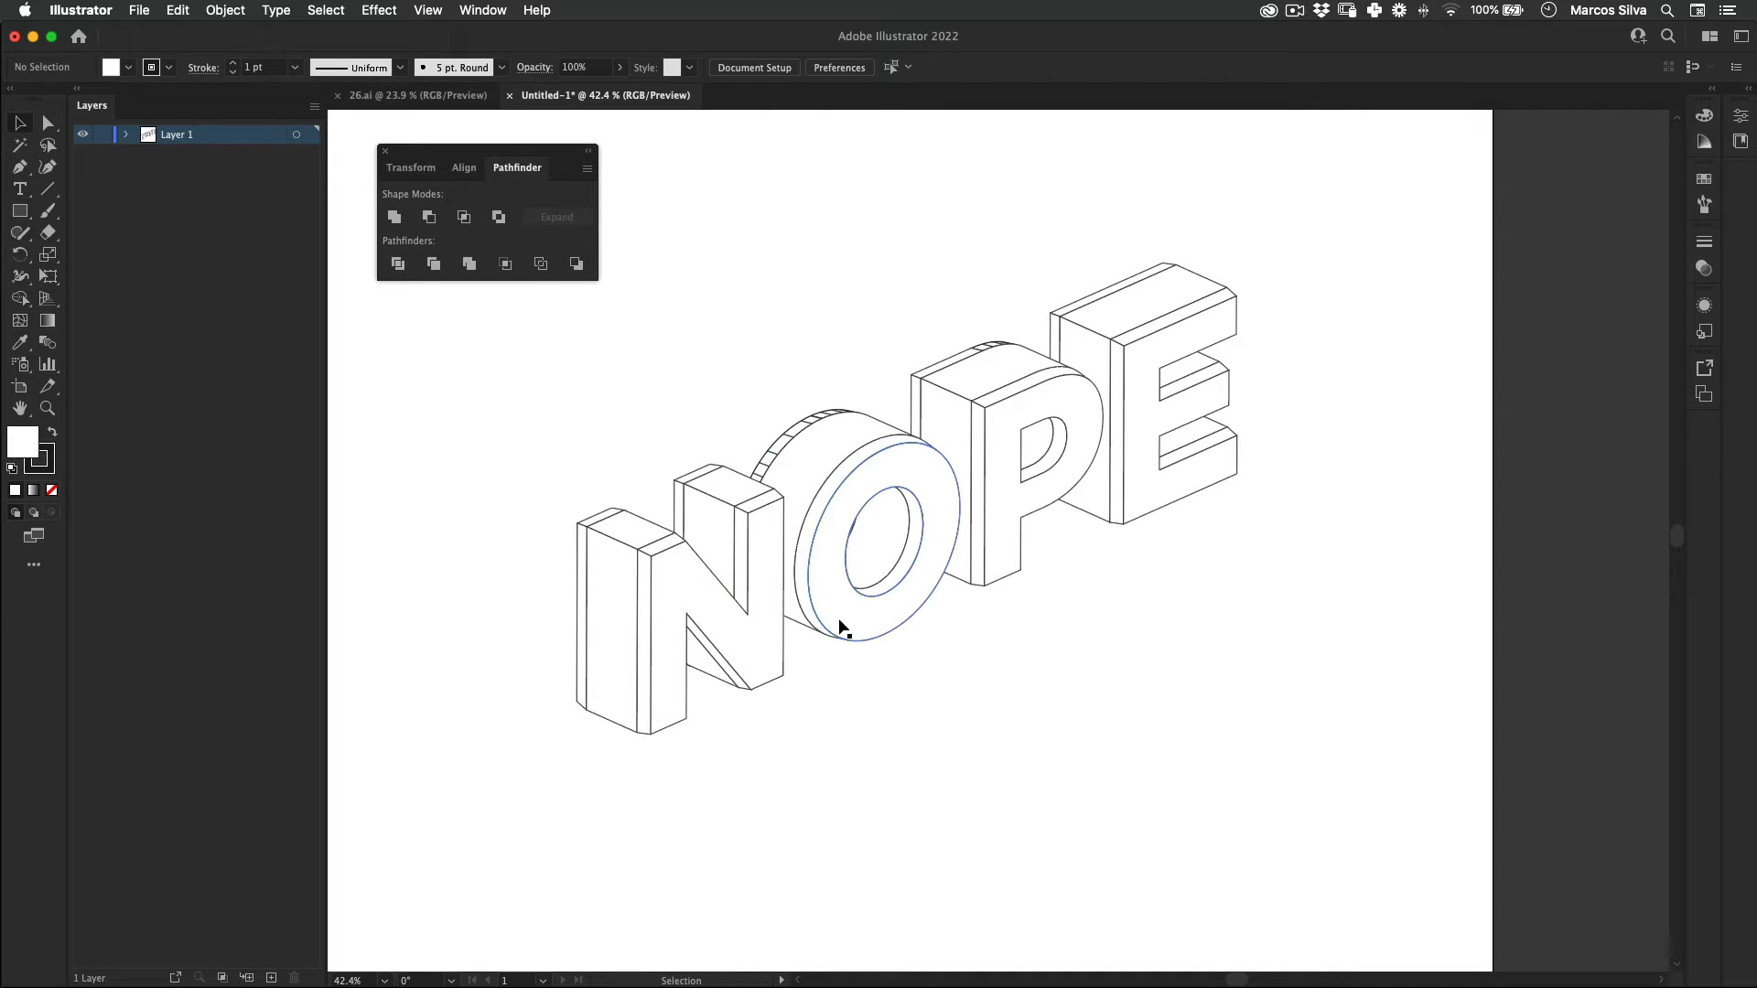
Step: Delete the rear bevel faces along the back edges of both N stems using direct selection
scroll(840, 620, "up", 5)
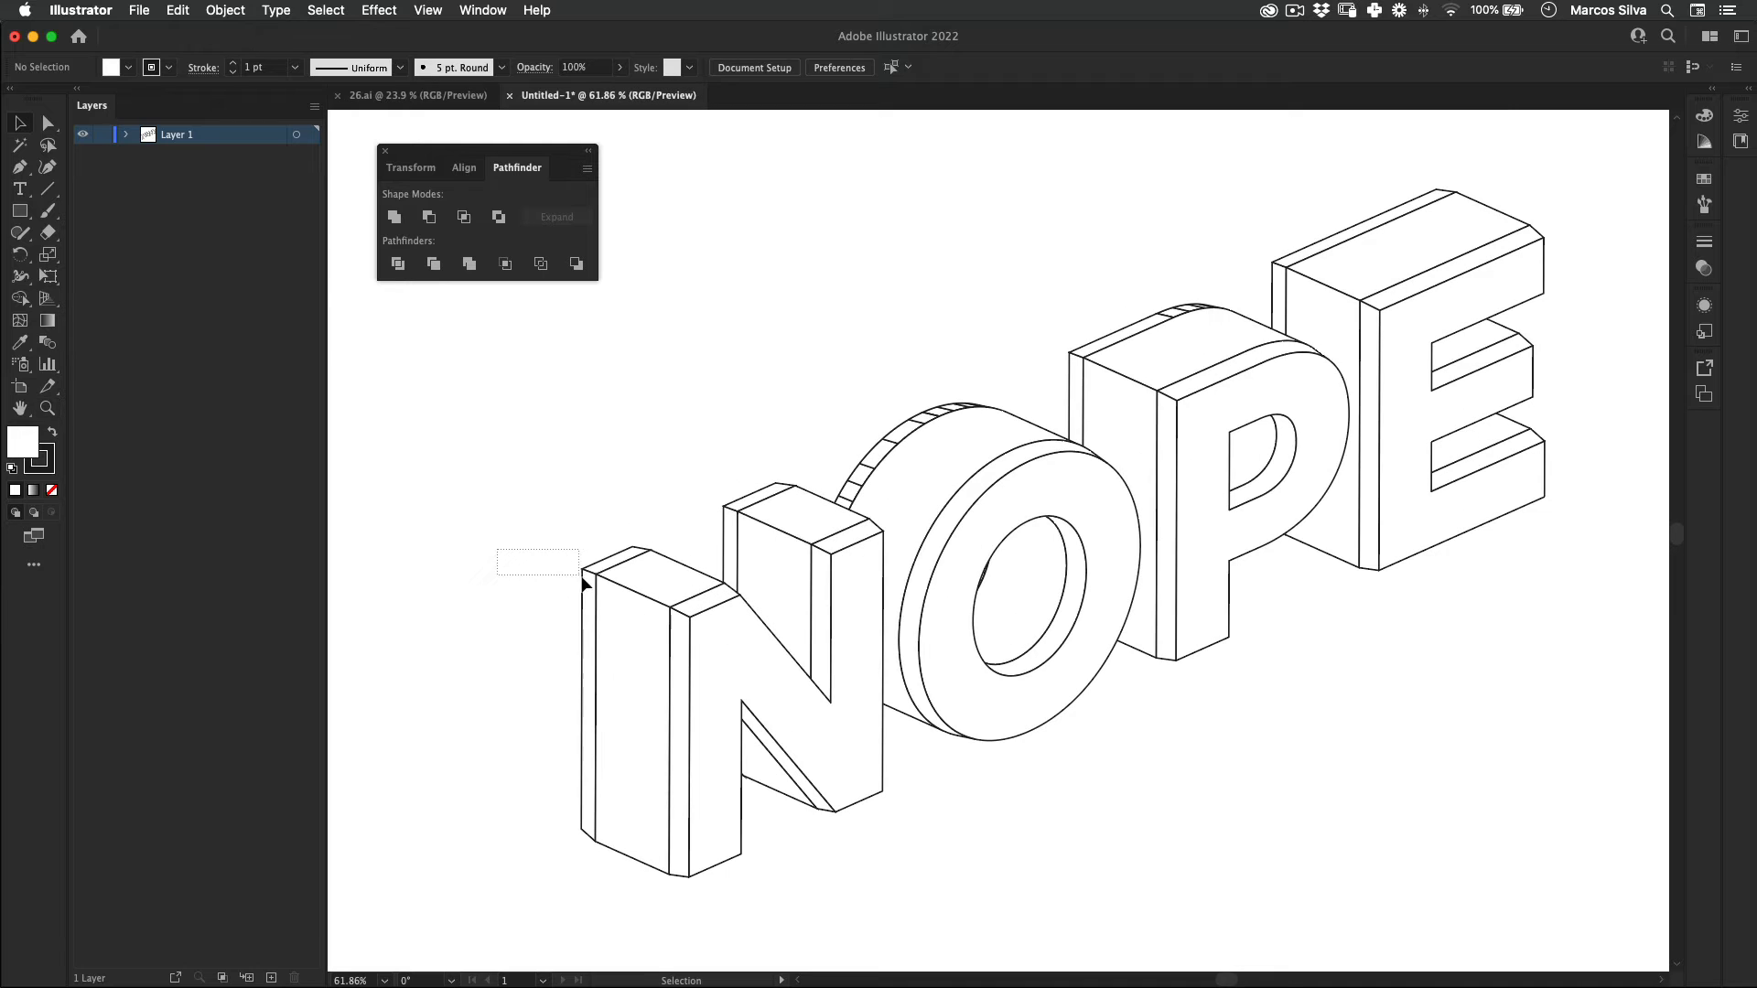
left_click_drag(583, 583, 583, 579)
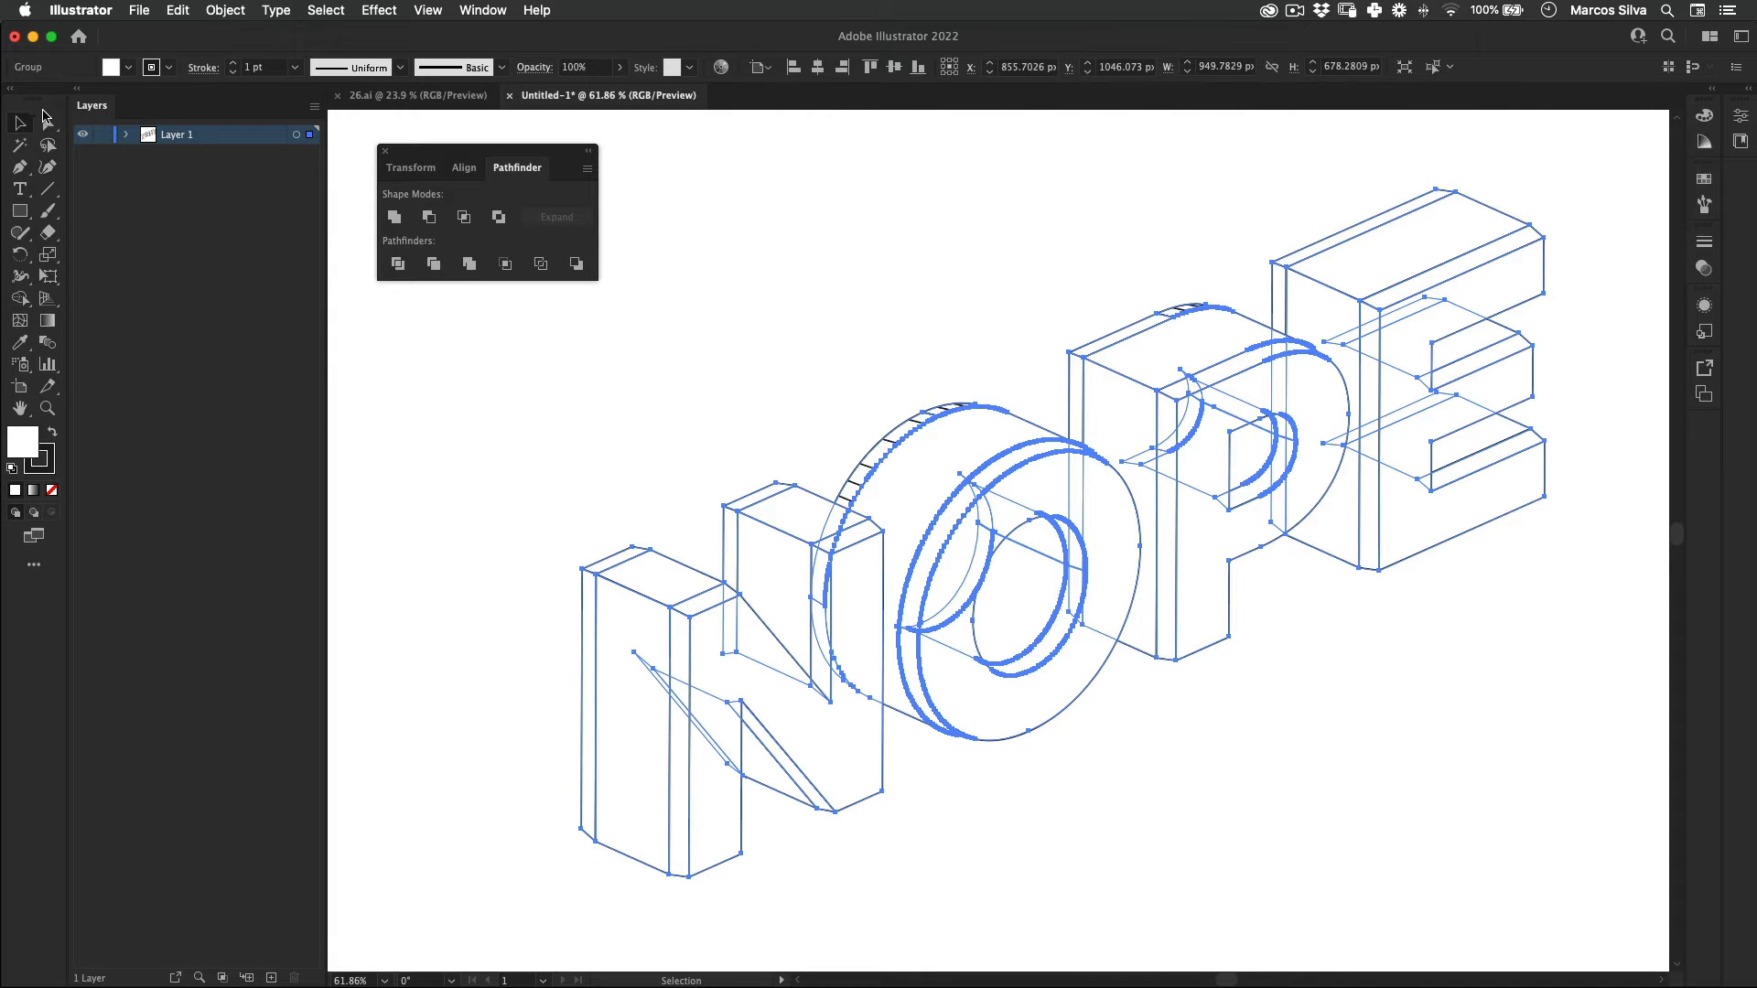
left_click(46, 119)
left_click_drag(585, 575, 588, 583)
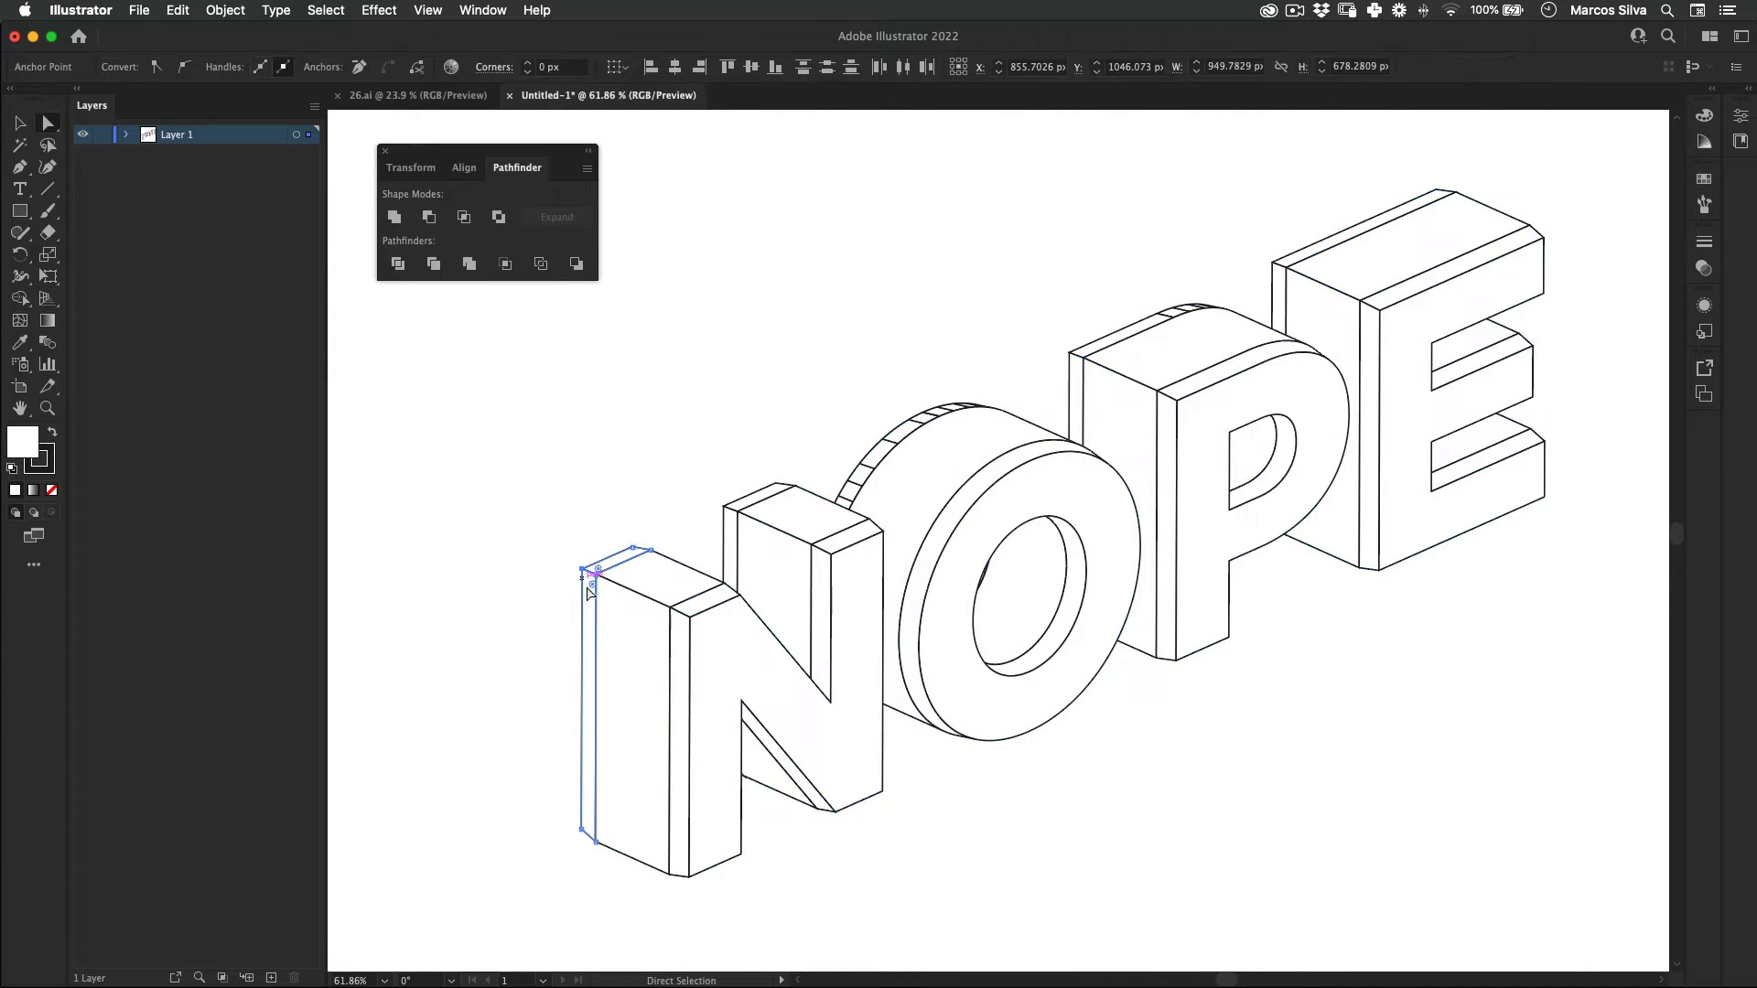
key("Delete")
key("Delete")
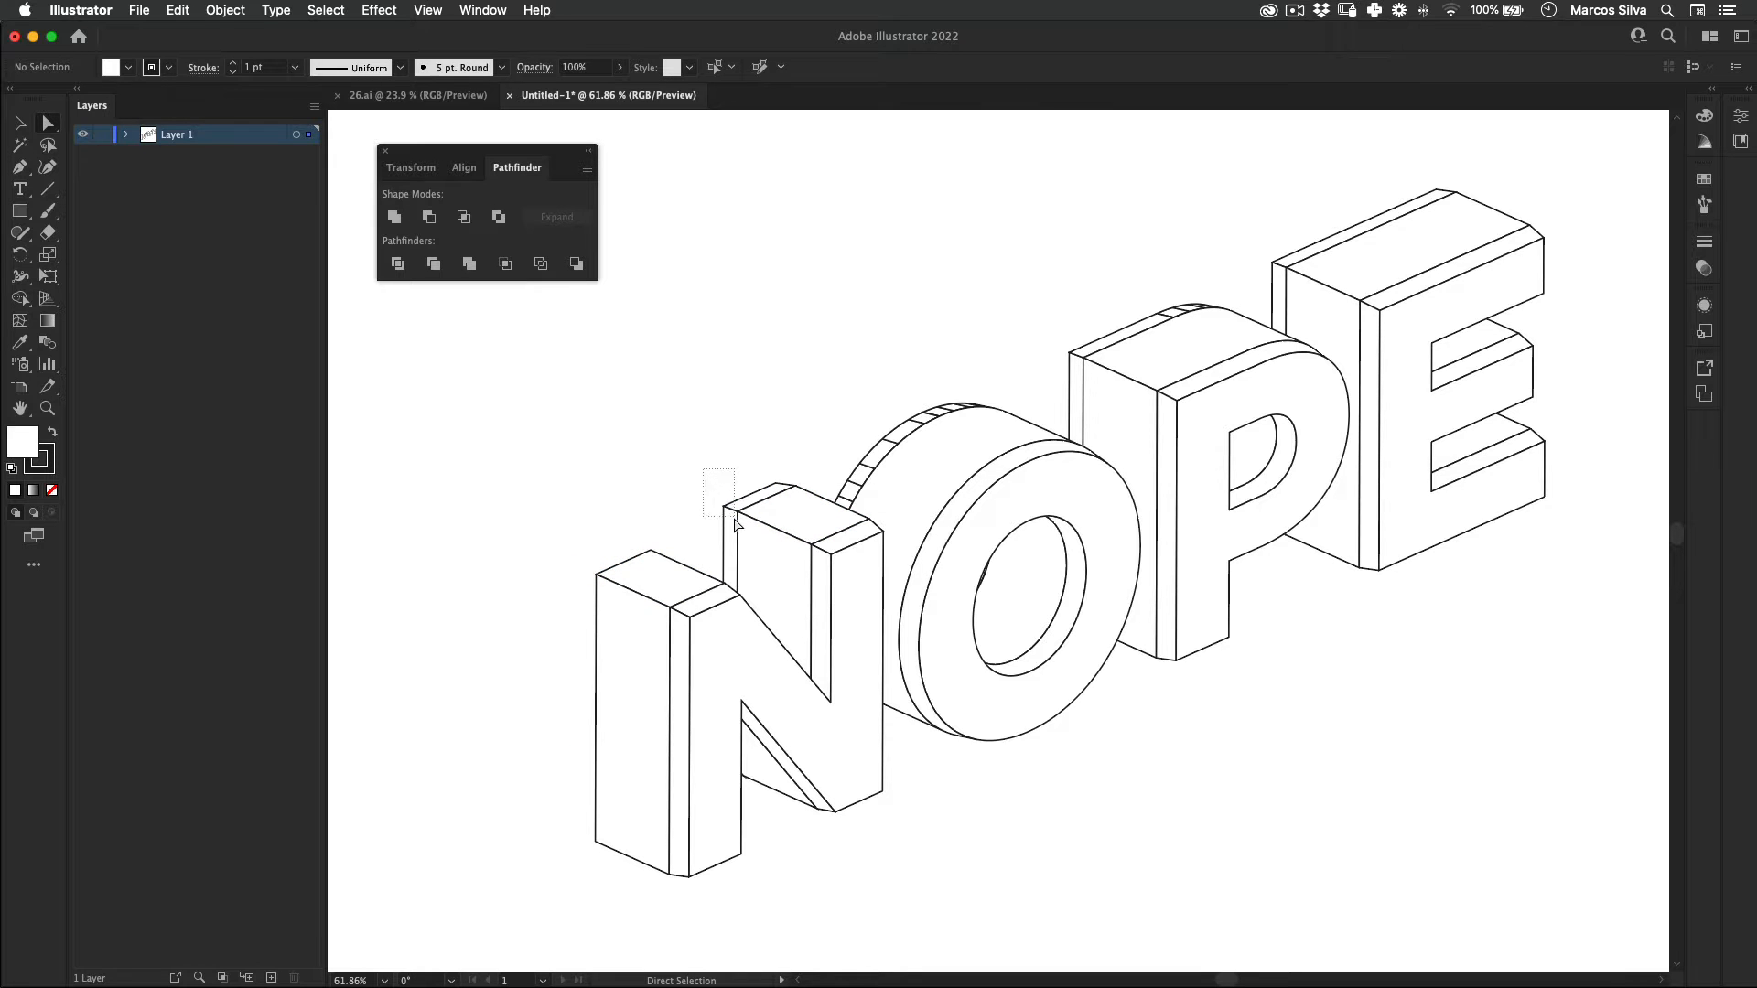
left_click_drag(735, 523, 736, 524)
key("Delete")
Step: Delete all the striped rear bevel segments along the upper back curve of the O
key("Delete")
left_click_drag(867, 476, 919, 412)
key("Delete")
key("Delete")
key("Delete")
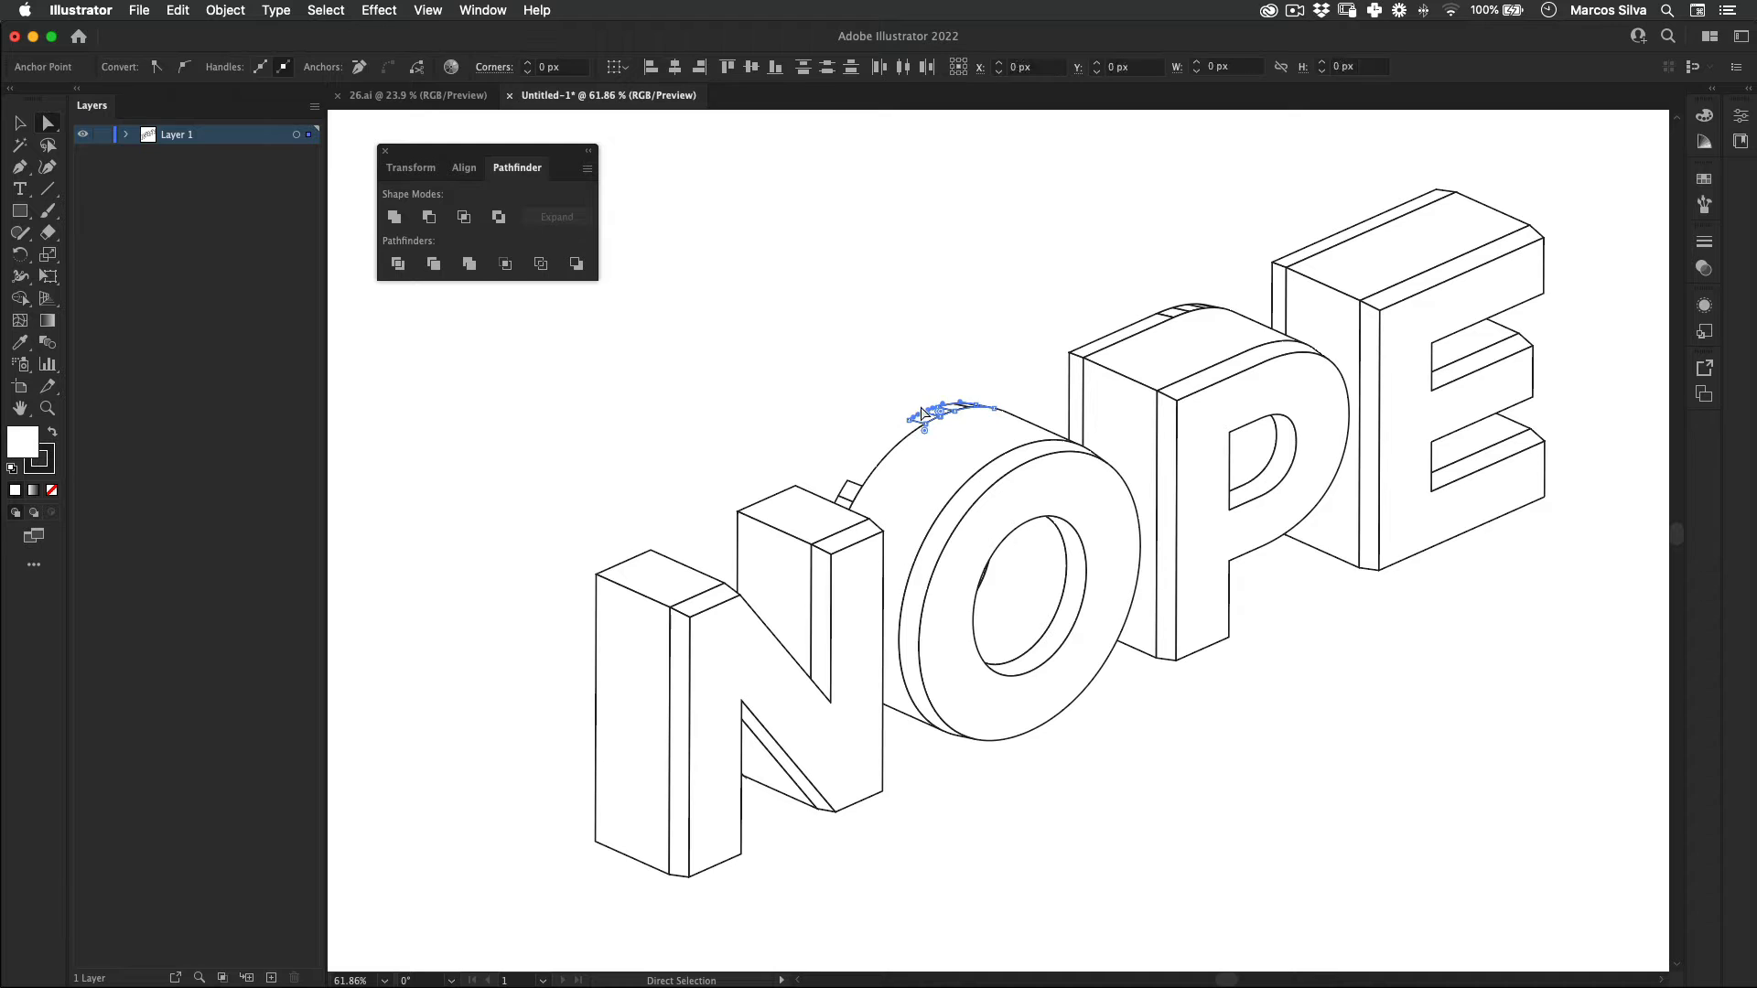
key("Delete")
key("Delete")
left_click_drag(839, 453, 851, 481)
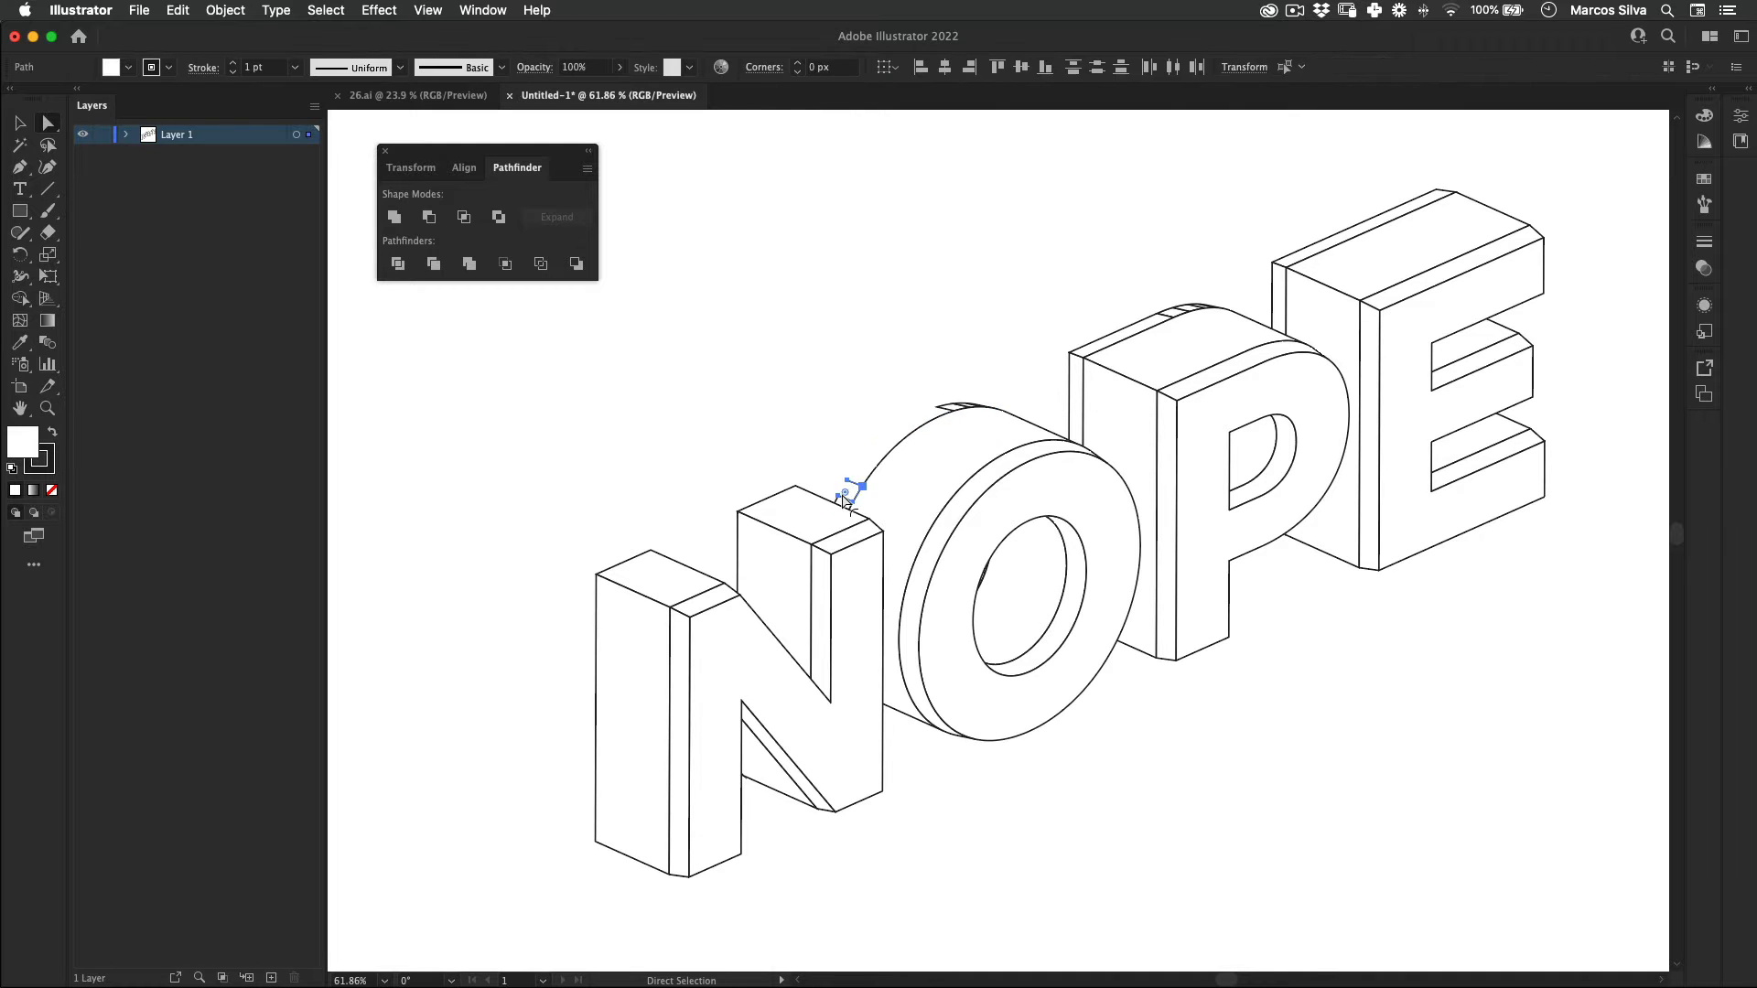
key("Delete")
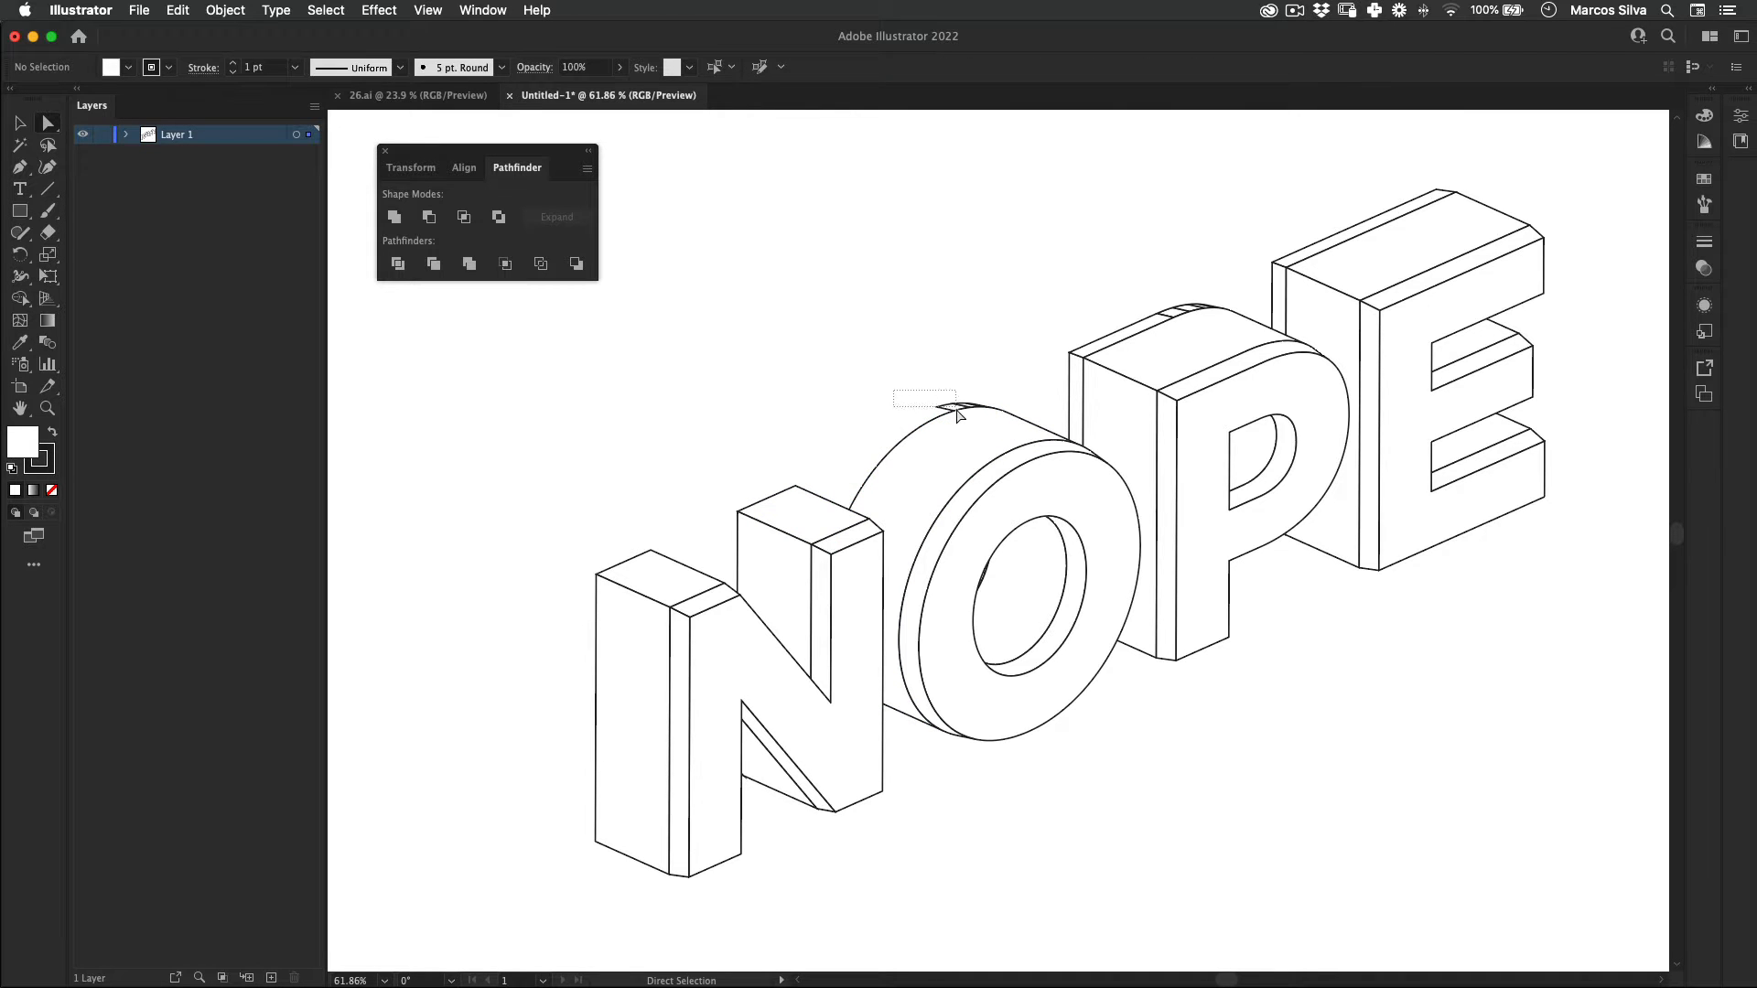
key("Delete")
left_click_drag(957, 410, 979, 407)
key("Delete")
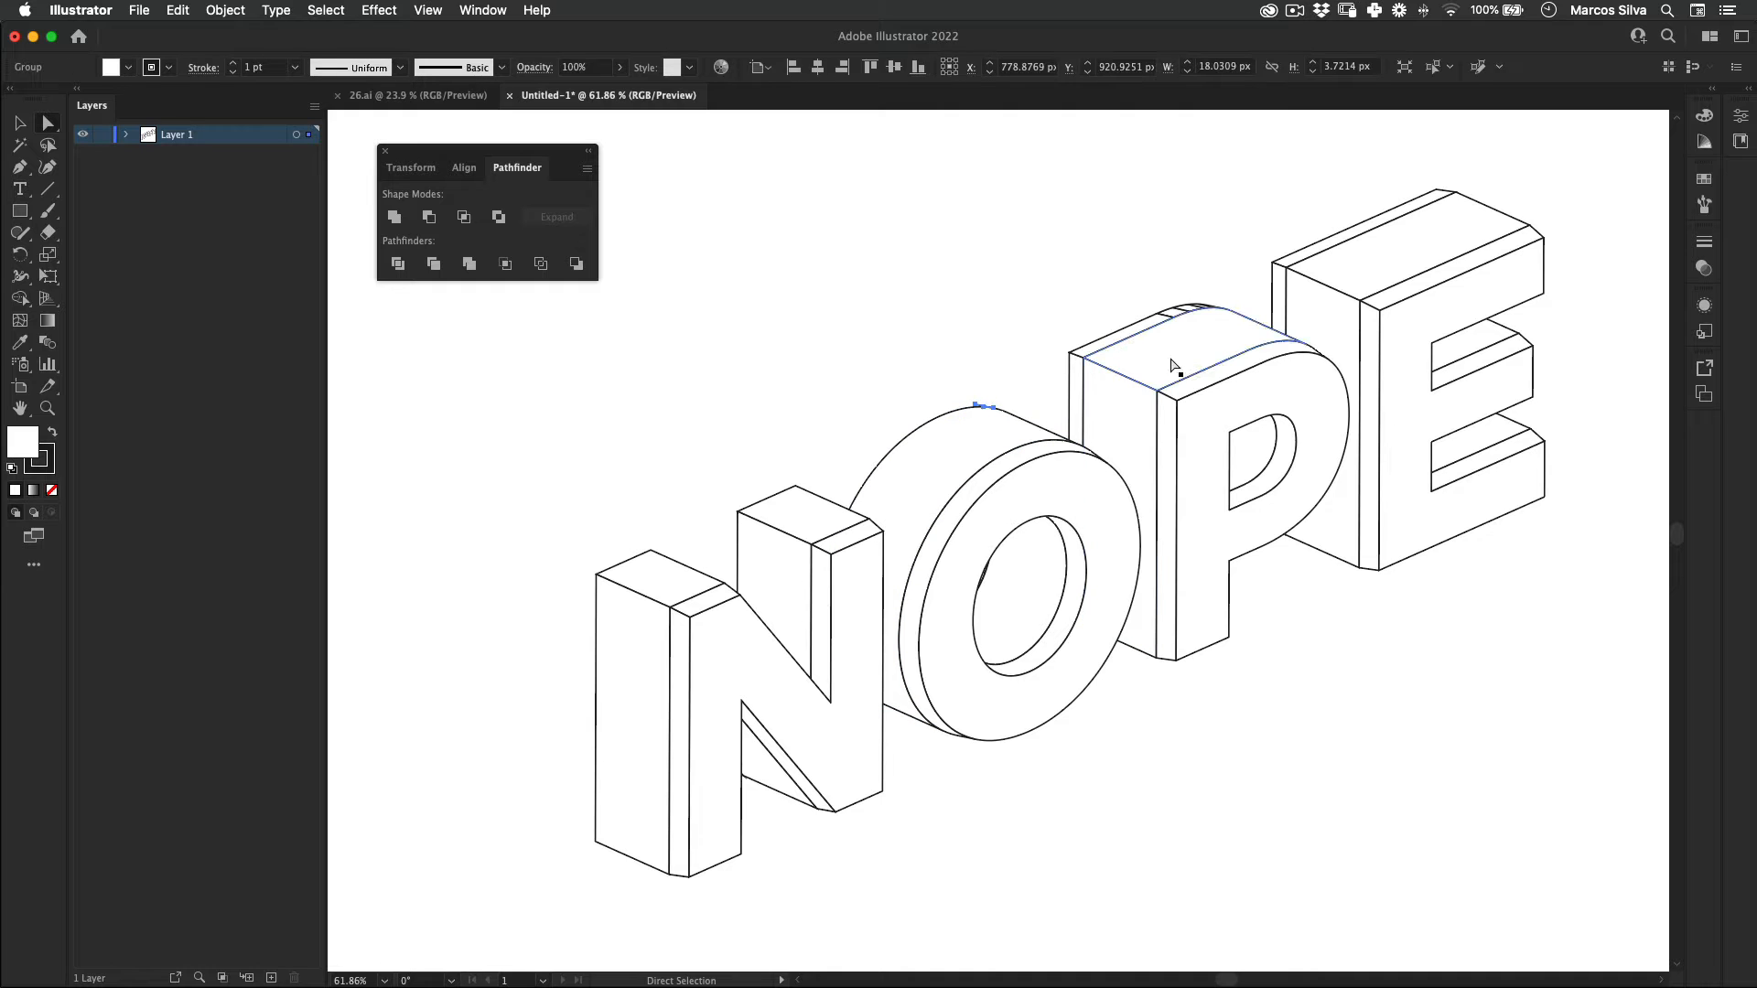
key("Delete")
Step: Delete the rear bevel faces along the back edges of the P and the E
left_click_drag(1054, 347, 1073, 361)
key("Delete")
key("Delete")
left_click_drag(1139, 294, 1277, 276)
key("Delete")
key("Delete")
key("Delete")
key("Delete")
key("Delete")
key("Delete")
Step: Isolate the clip group at the O's counter, delete its striped bevel segments and the remaining curved piece, and exit isolation
key("z")
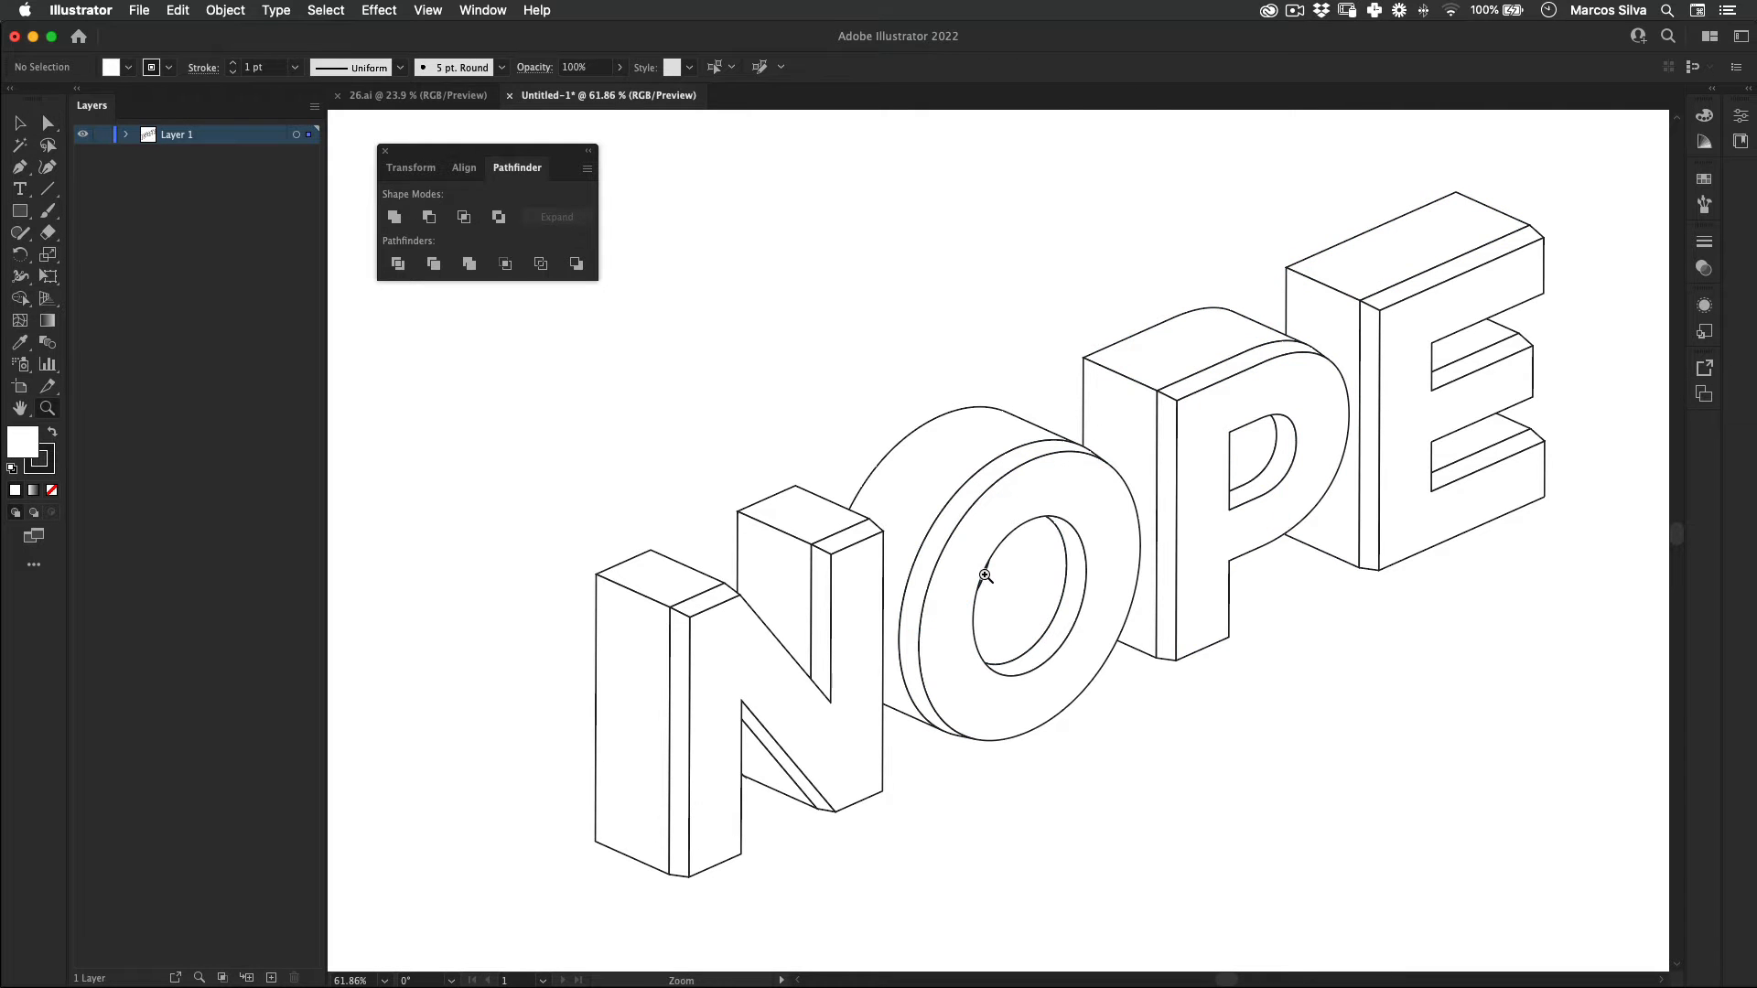
left_click_drag(985, 575, 1590, 436)
key("v")
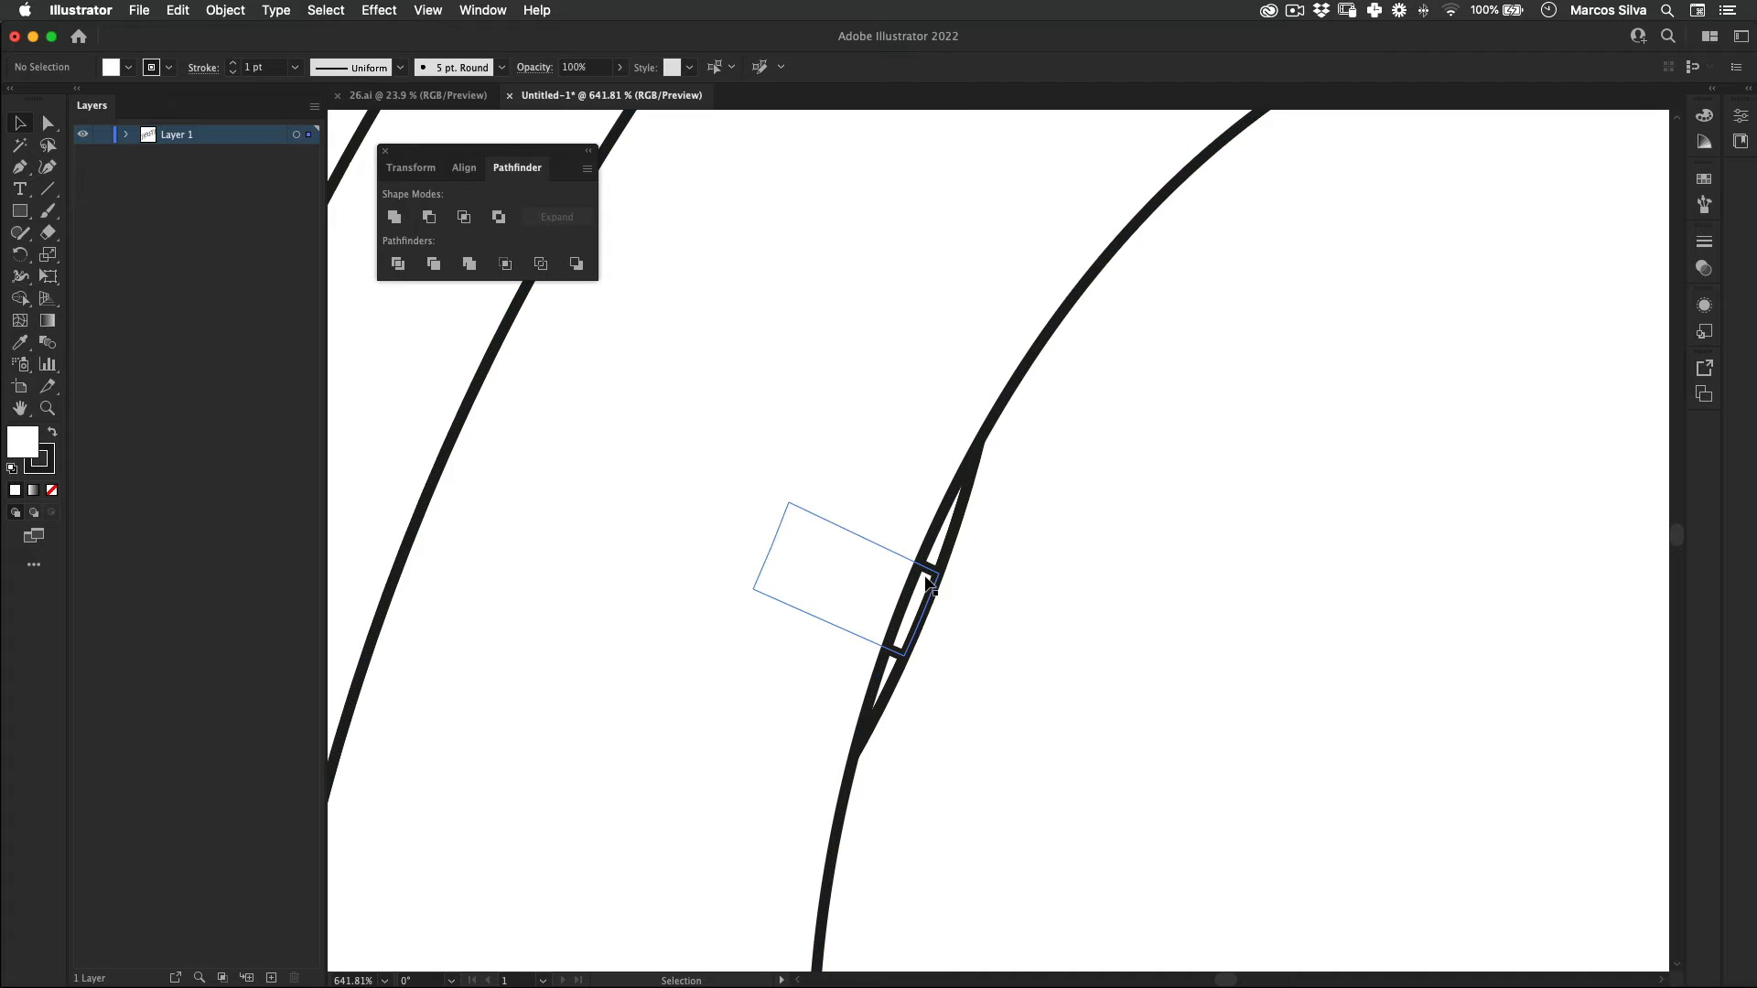
double_click(929, 581)
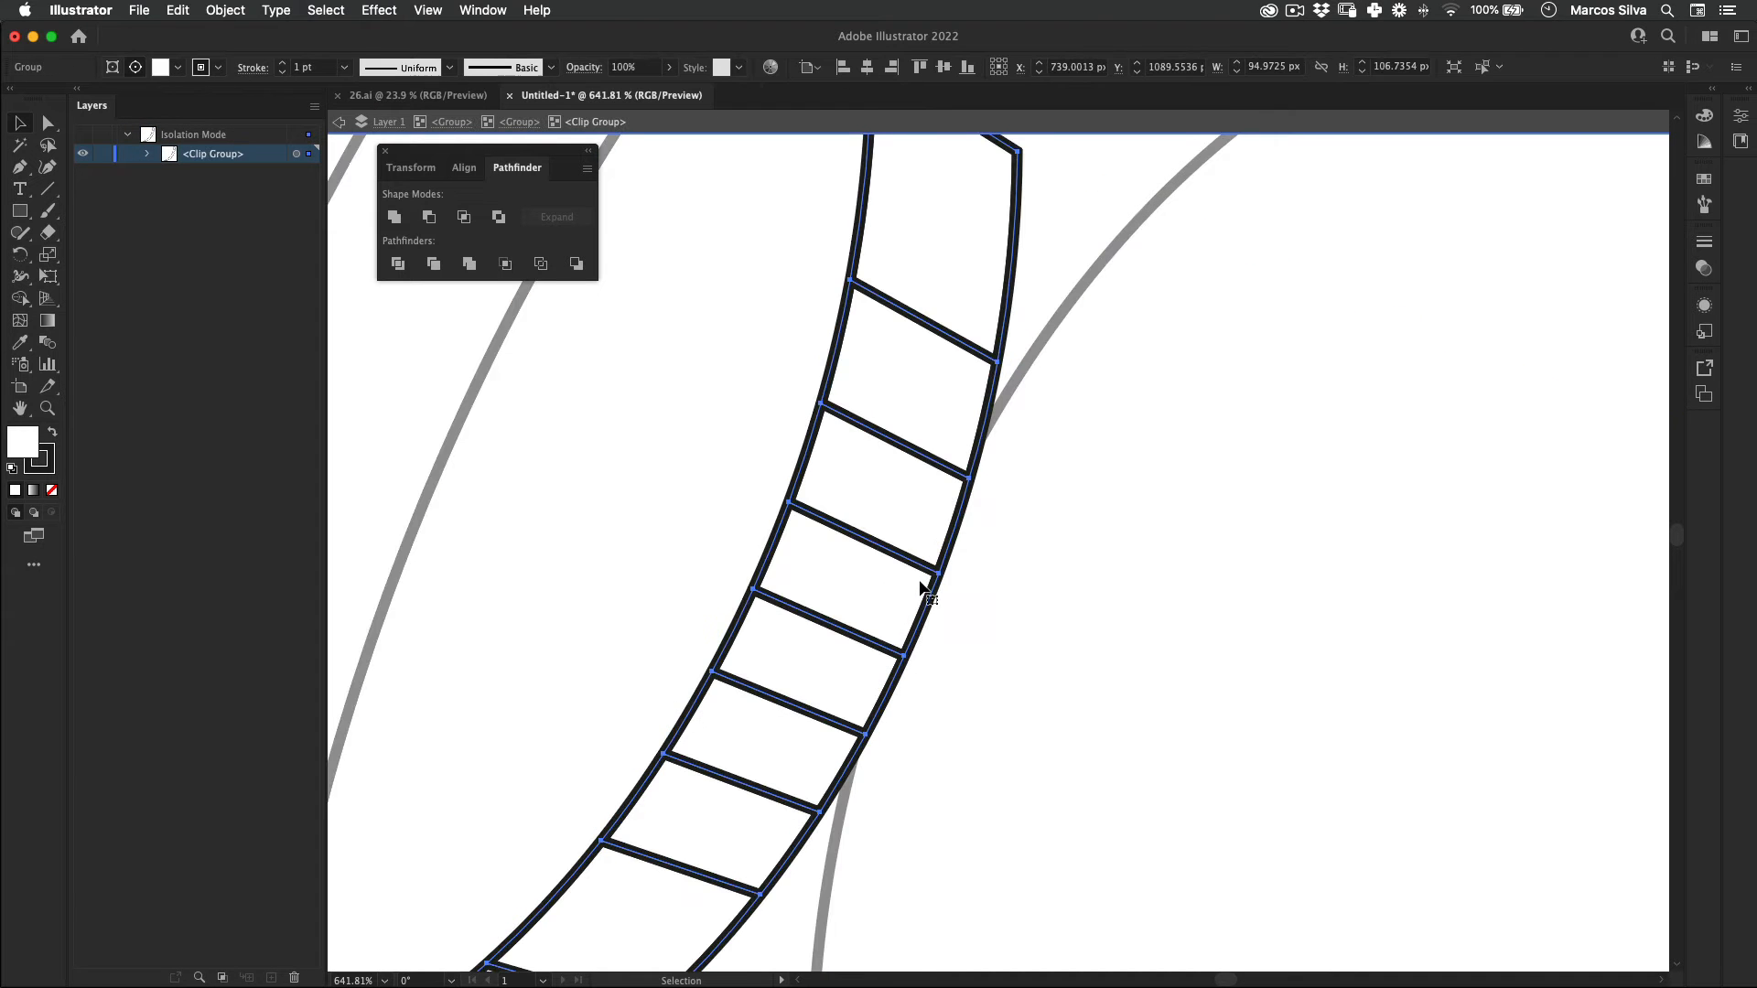
key("z")
left_click_drag(925, 551, 429, 634)
key("Delete")
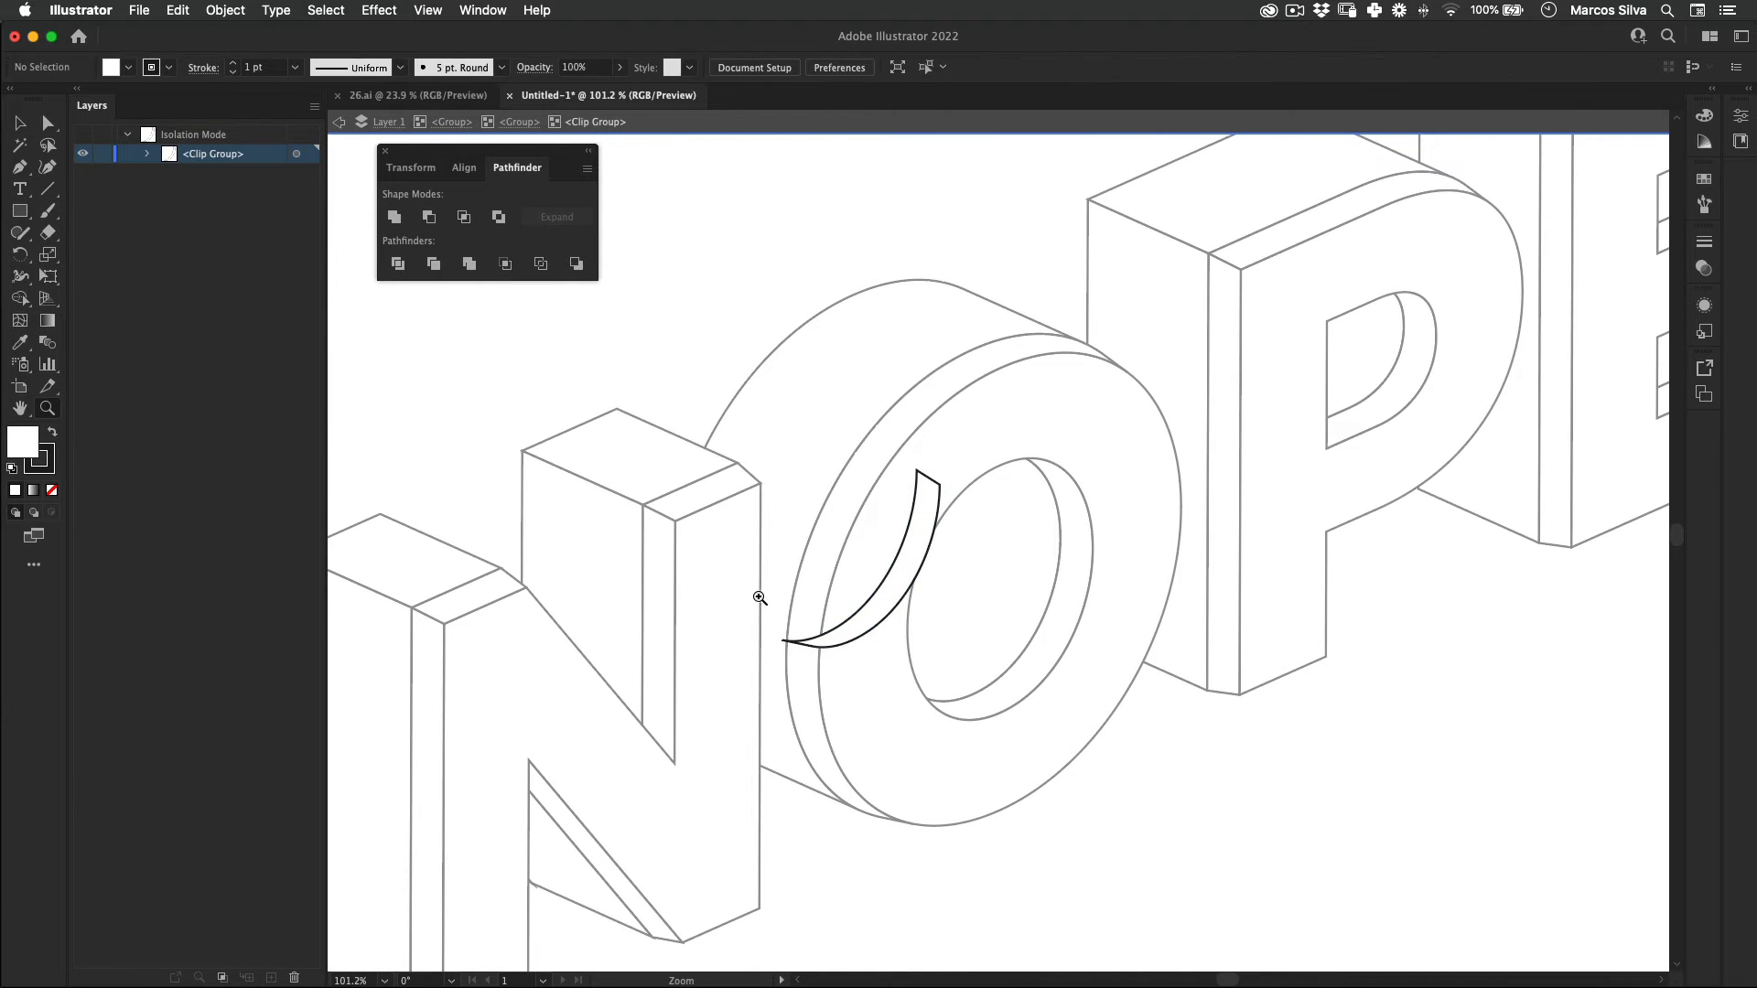
left_click(933, 513)
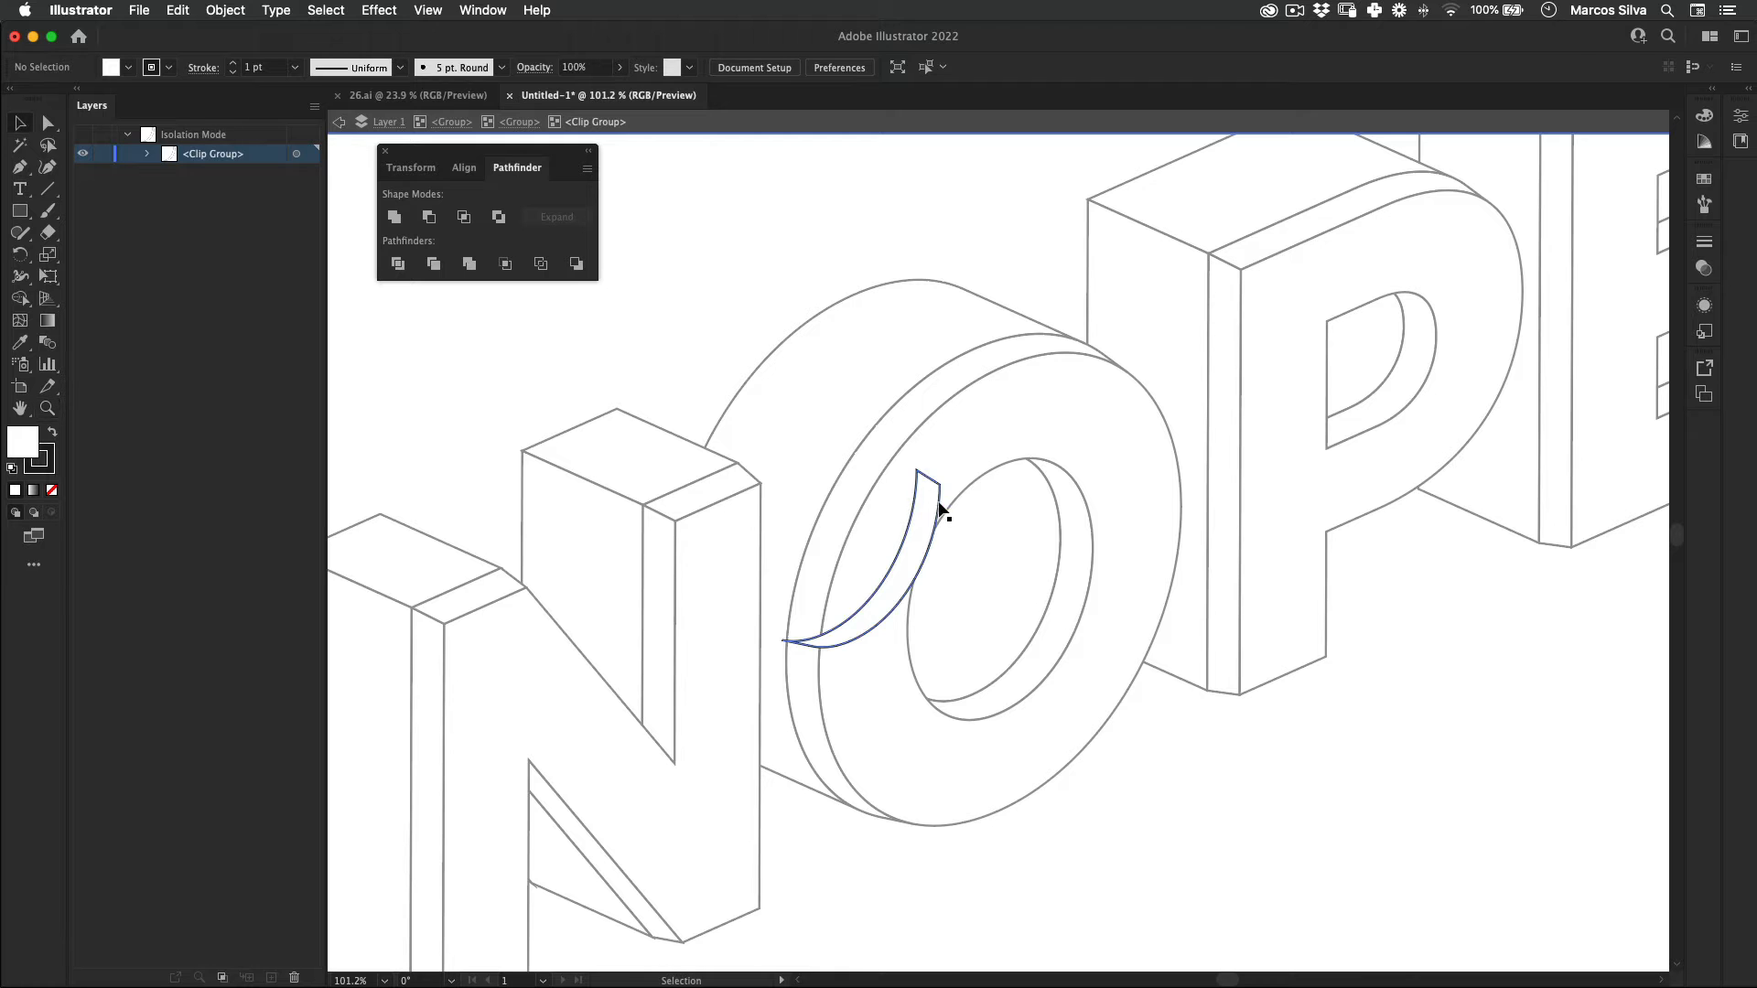
key("Delete")
key("Escape")
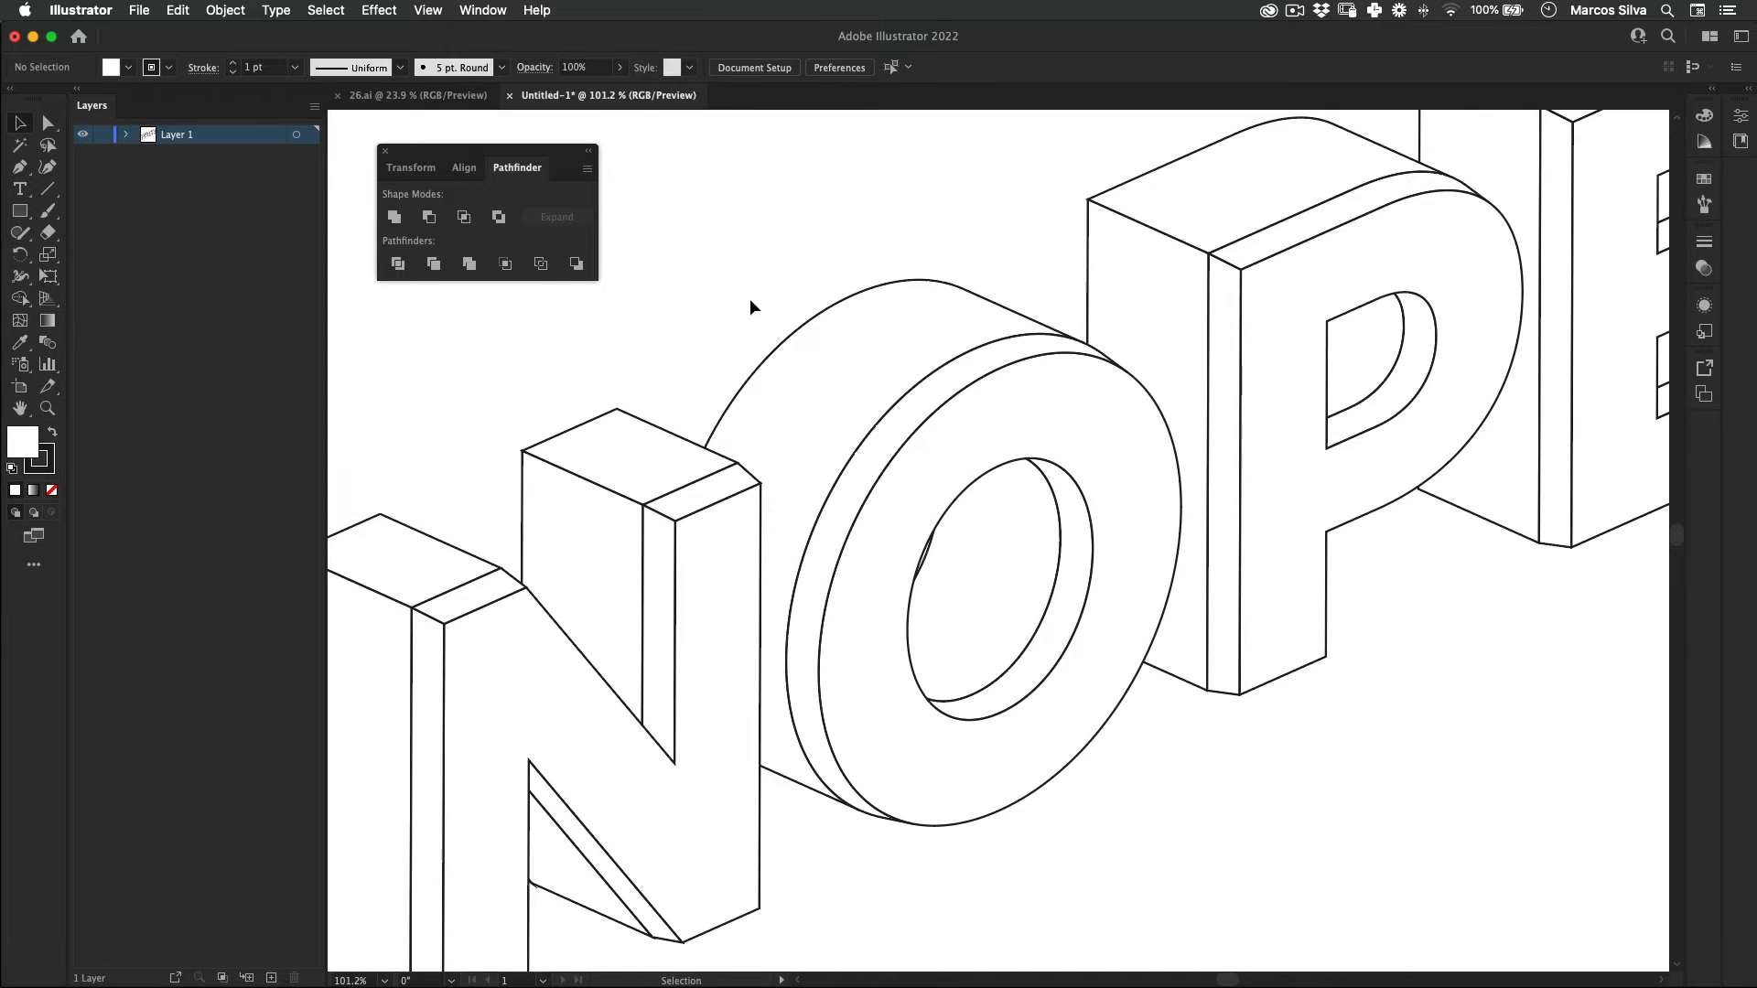
Step: Isolate the O's inner wall path that forms the sliver at the counter's left edge
key("z")
left_click_drag(1033, 465, 800, 538)
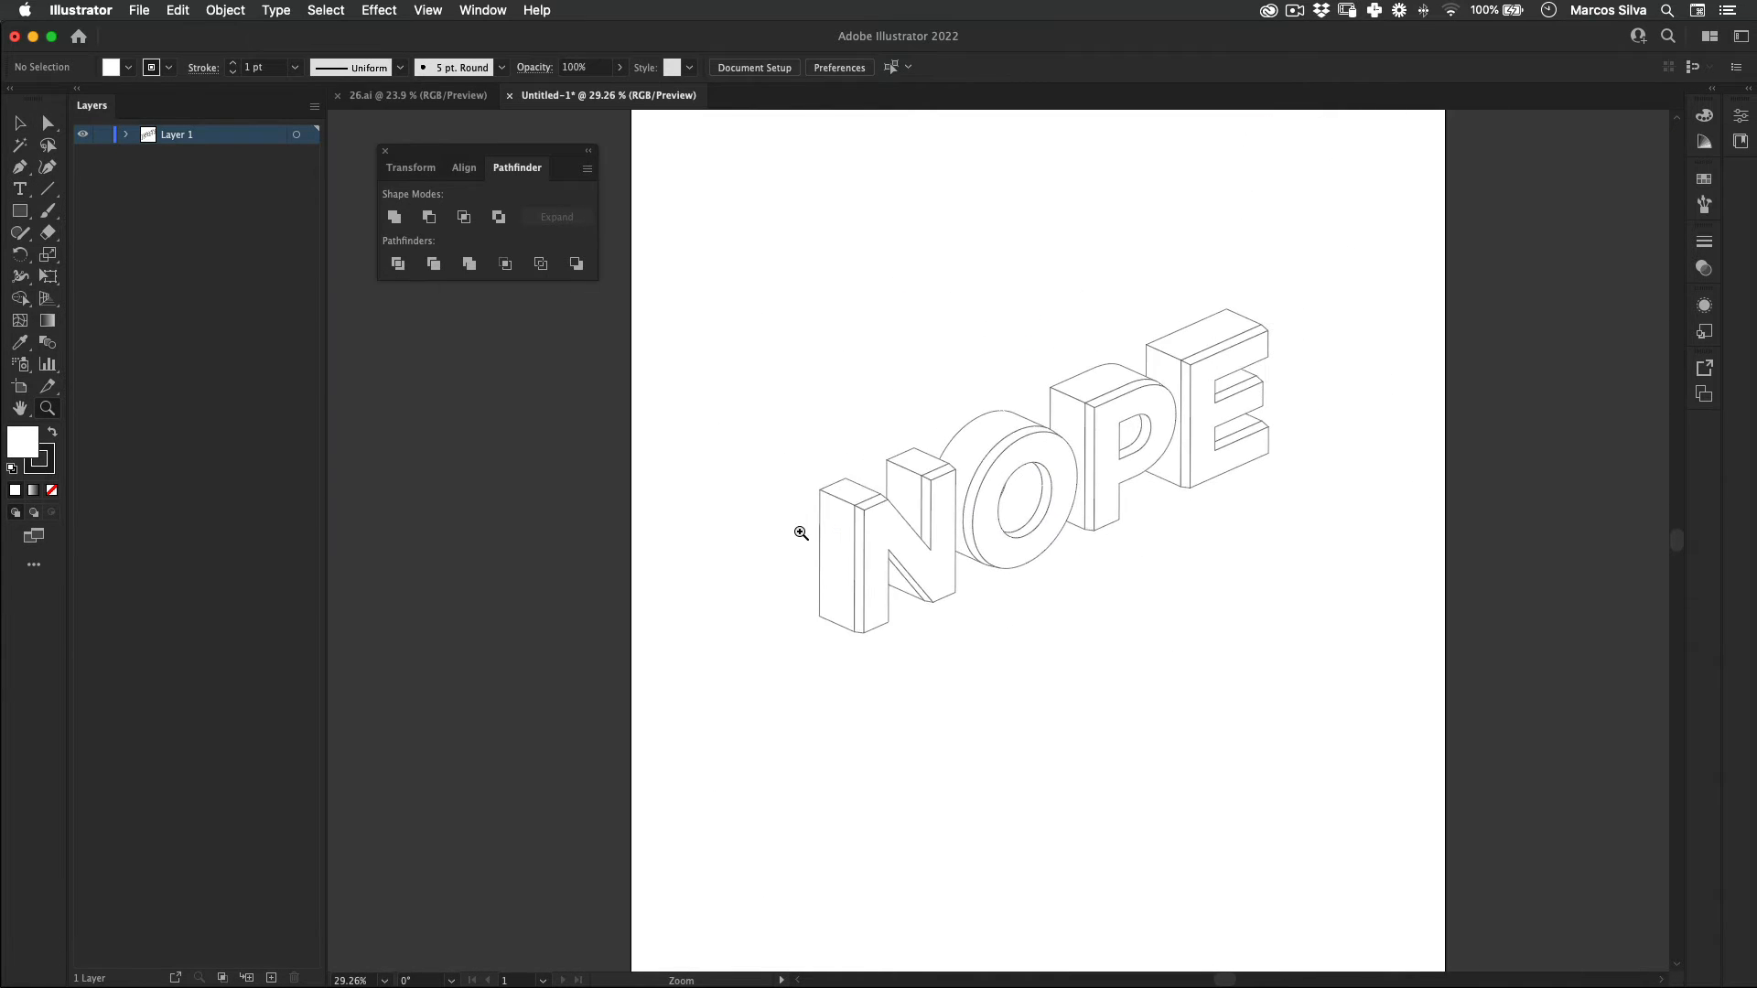
scroll(861, 595, "up", 3)
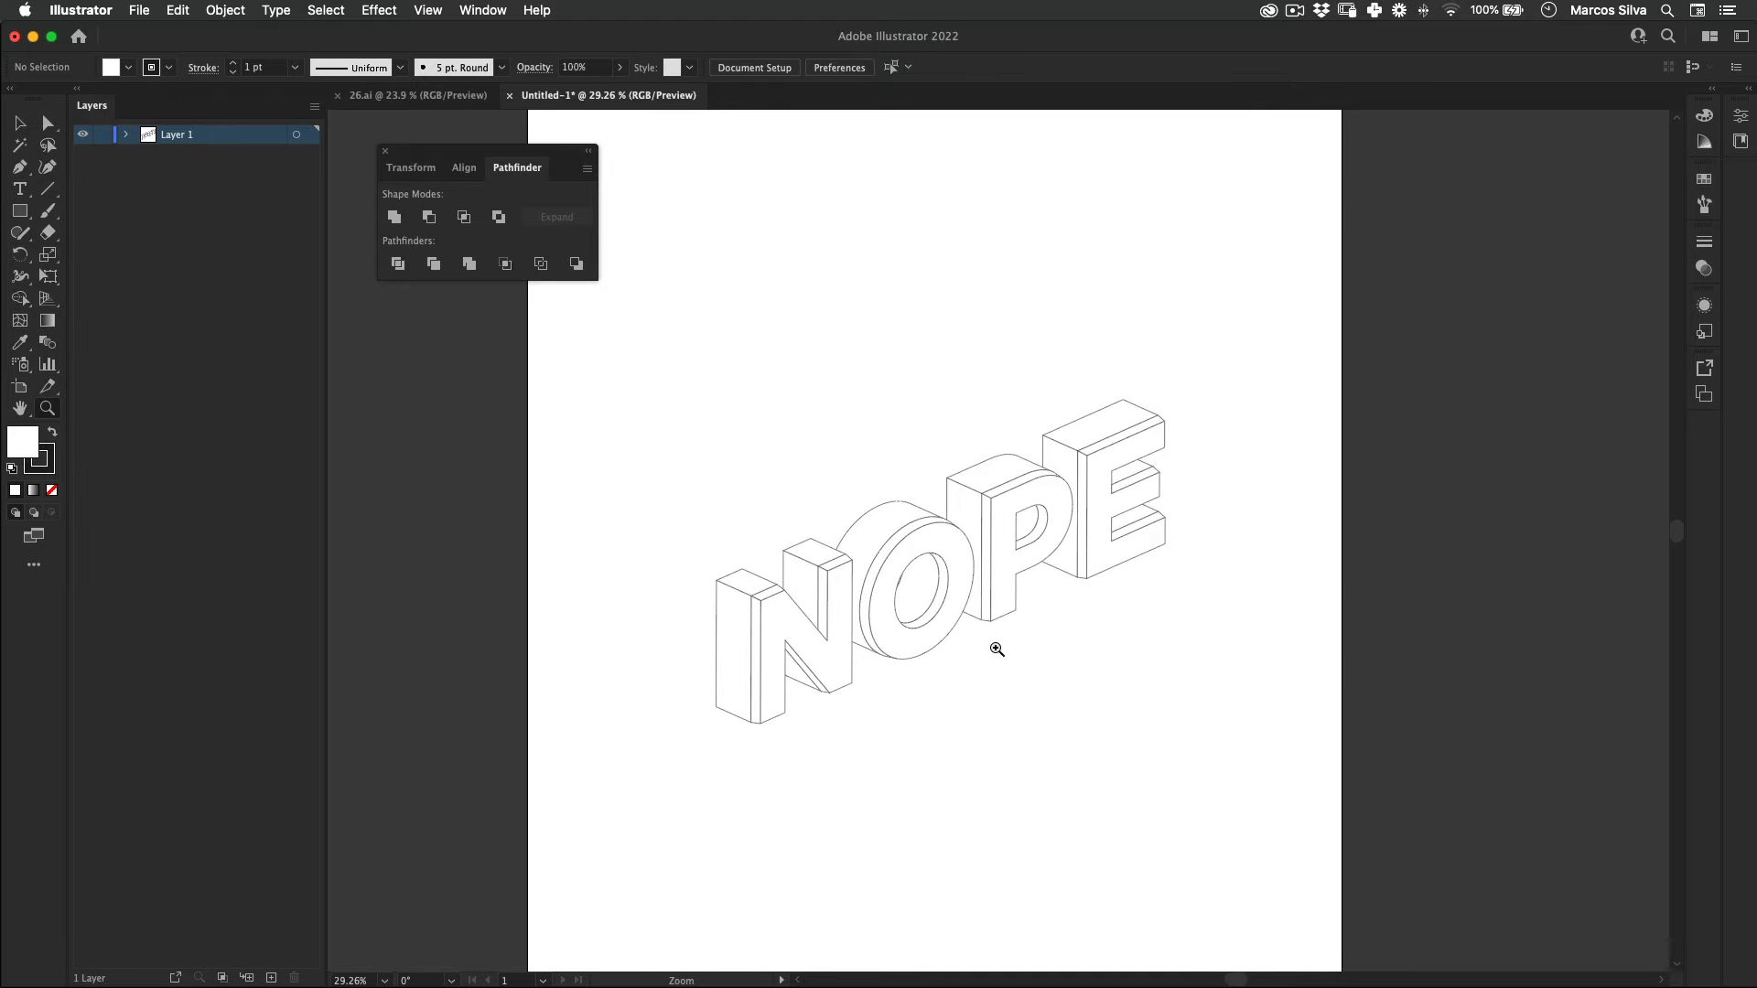
key("v")
scroll(895, 576, "up", 10)
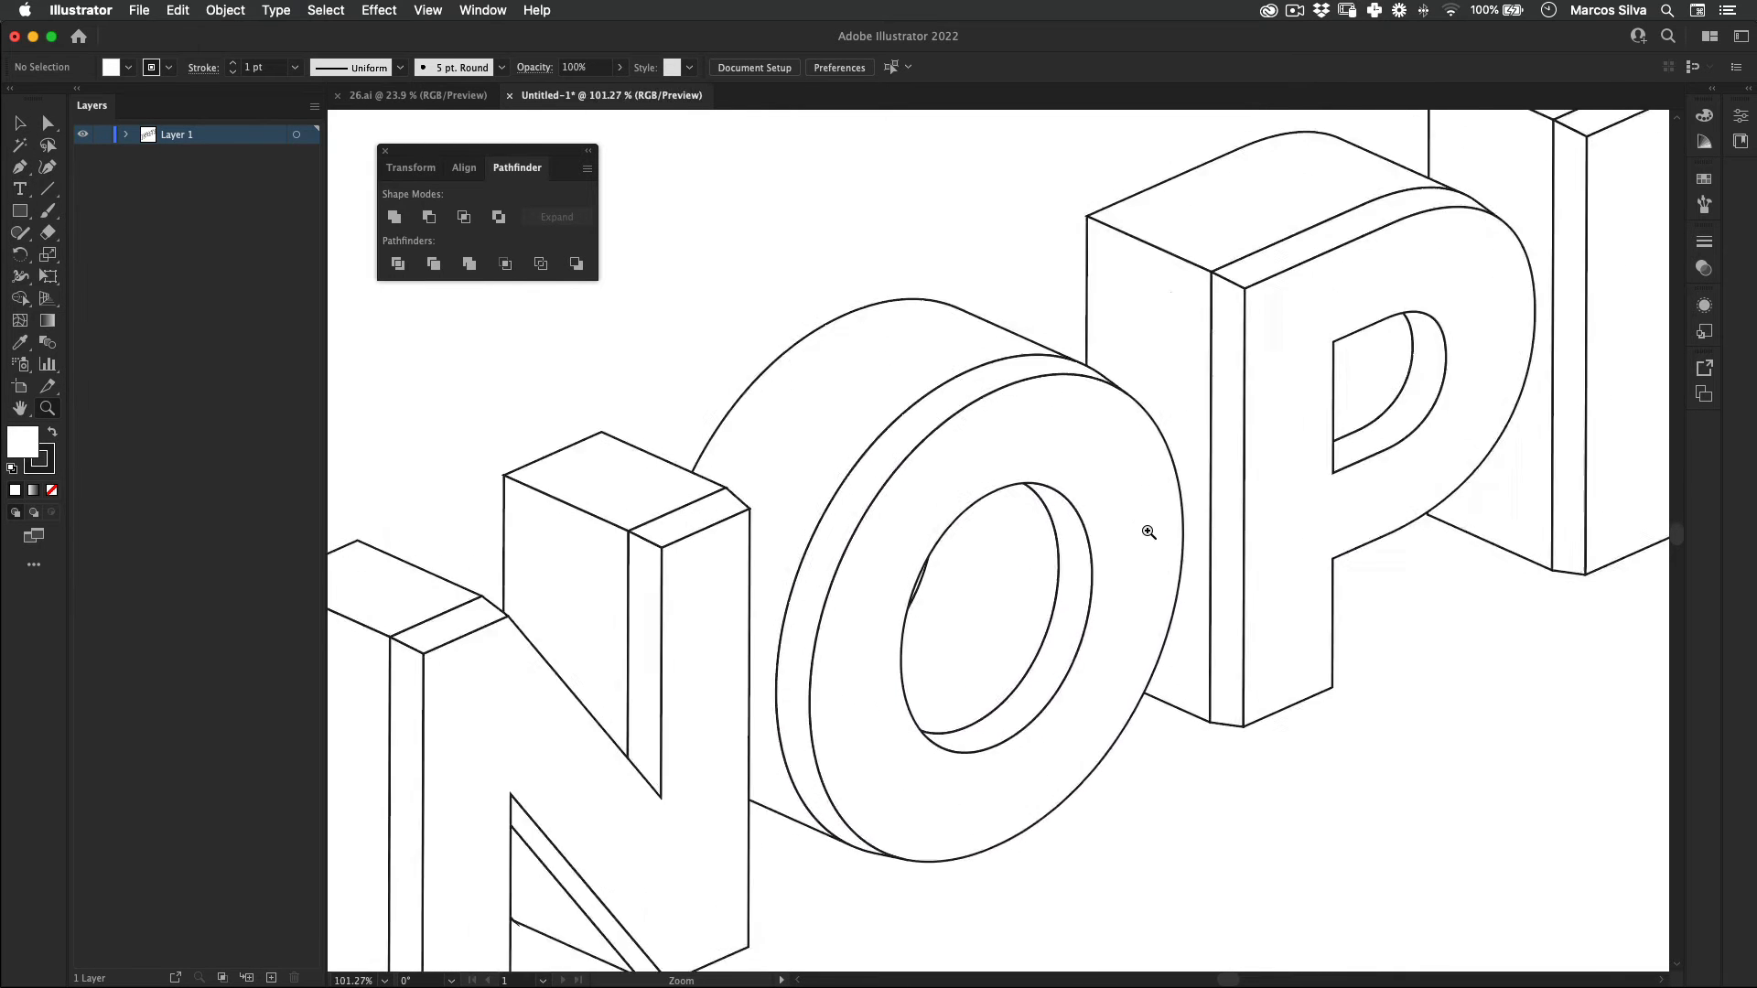
left_click(1005, 597)
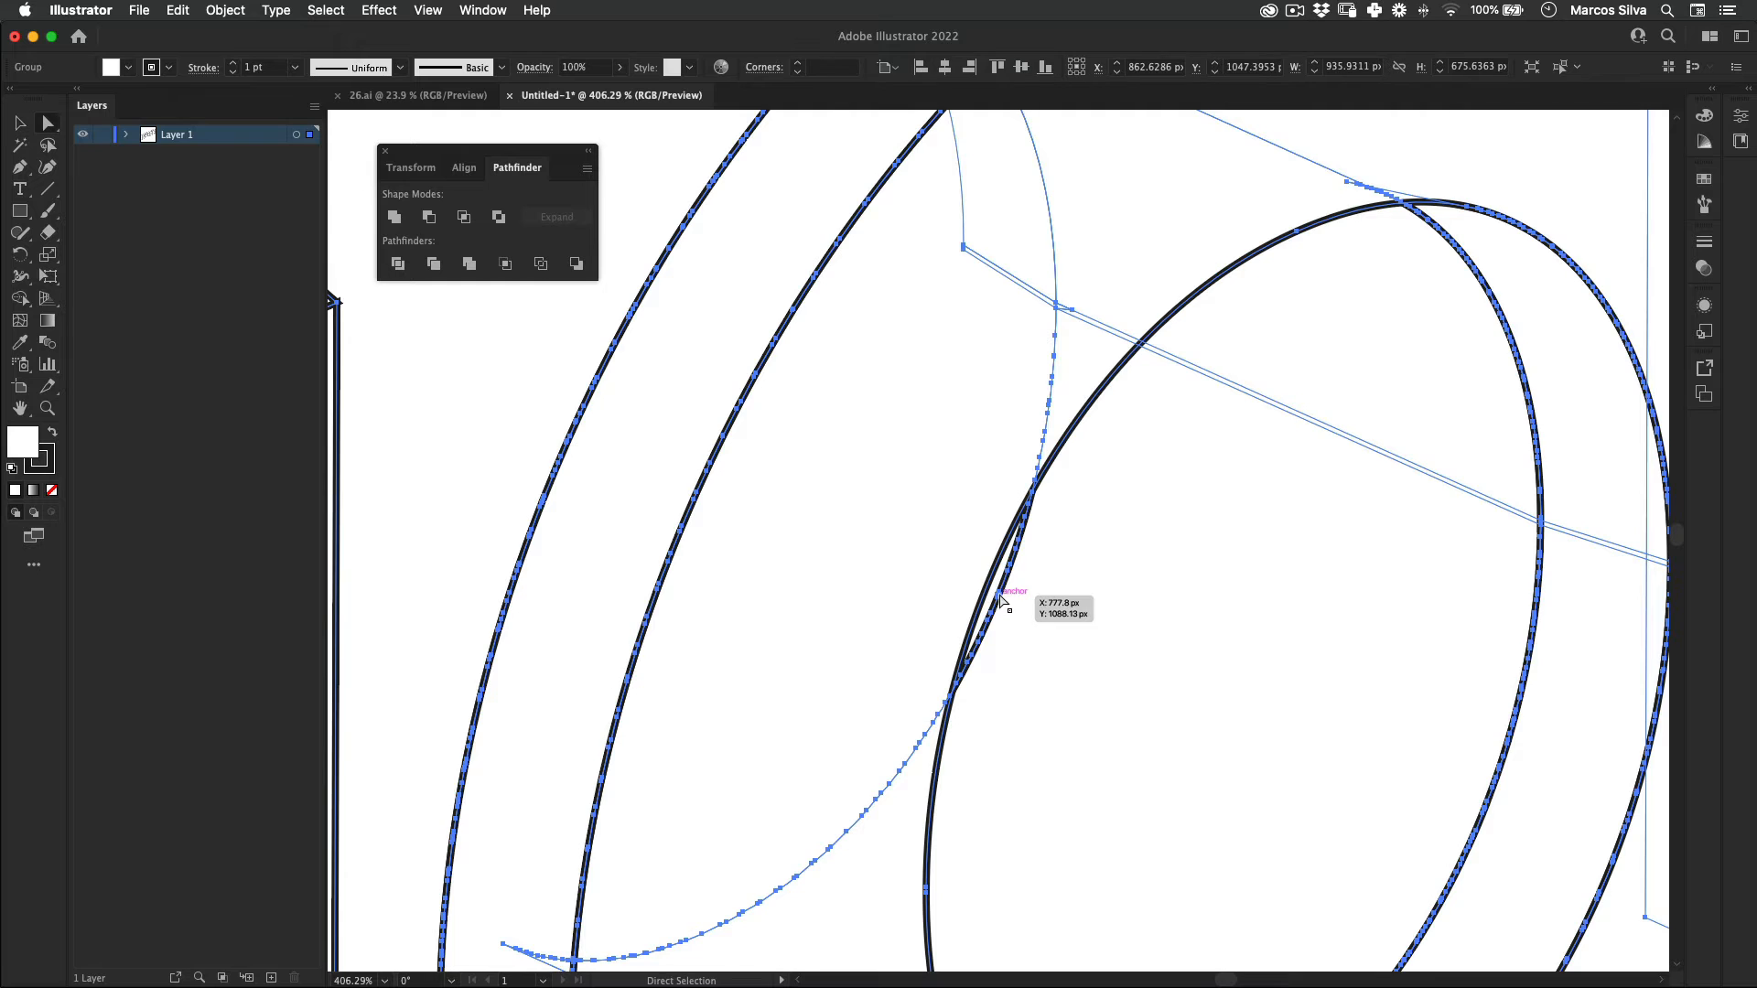
key("a")
key("v")
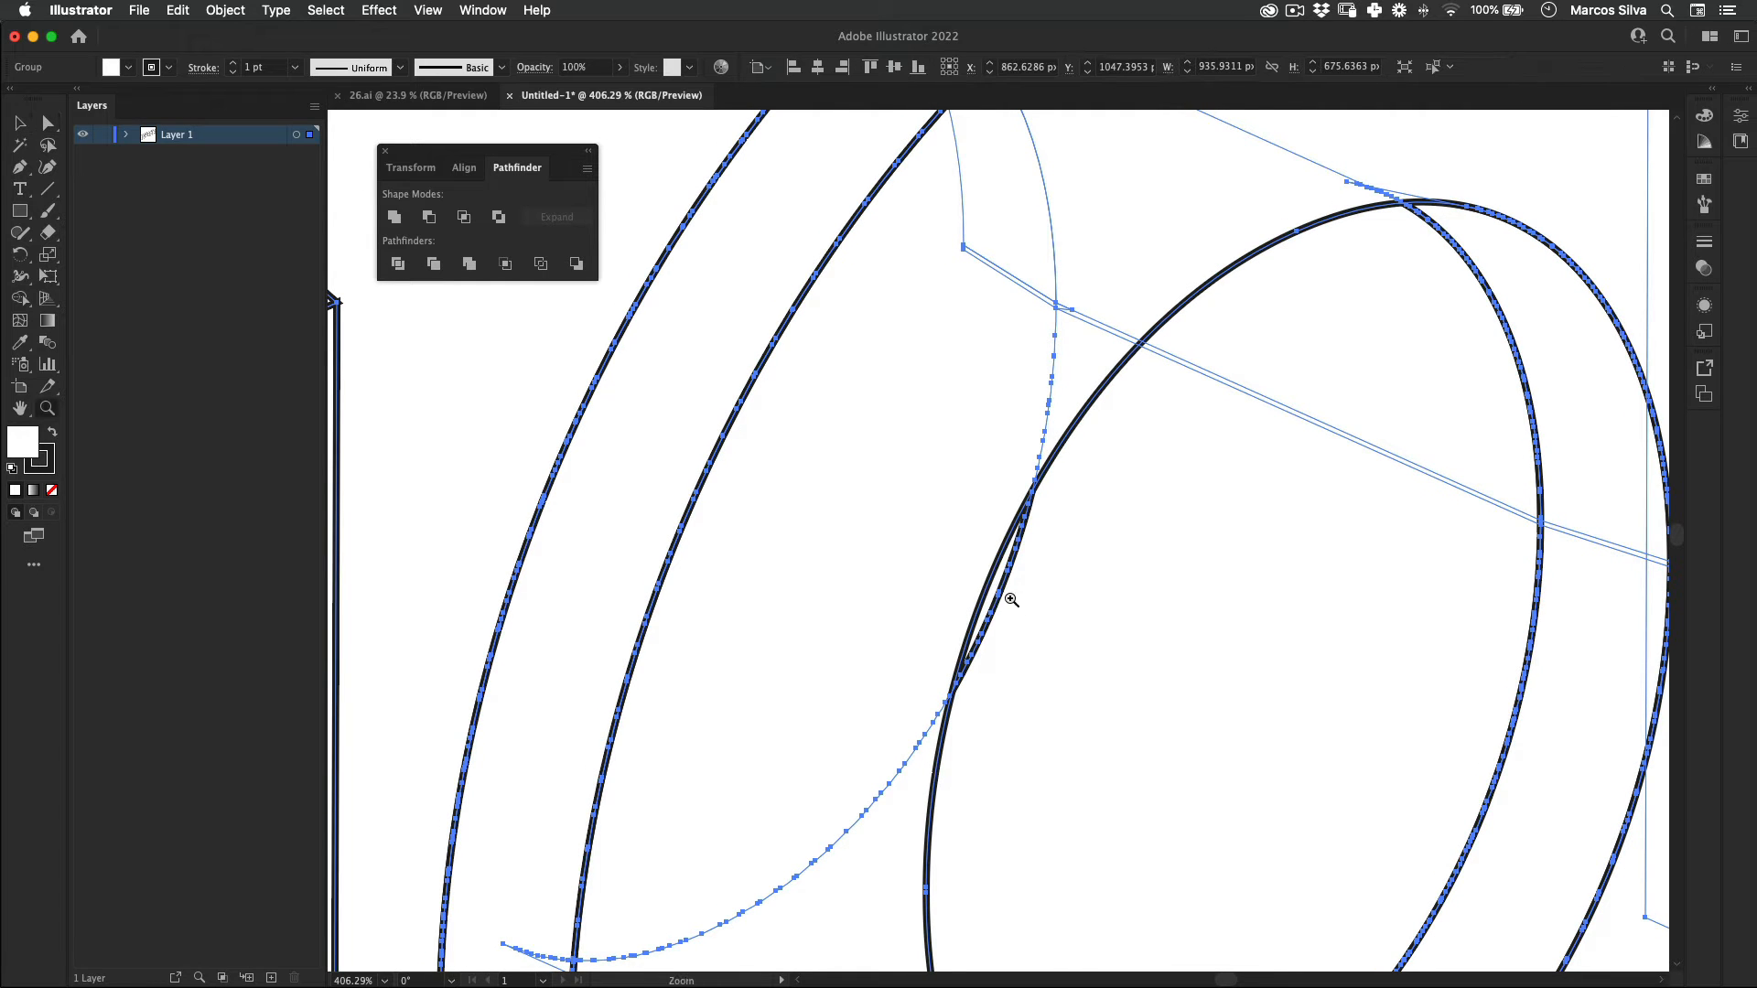
mouse_move(988, 599)
left_mouse_down()
mouse_move(1035, 556)
mouse_move(983, 569)
left_mouse_up()
double_click(1094, 575)
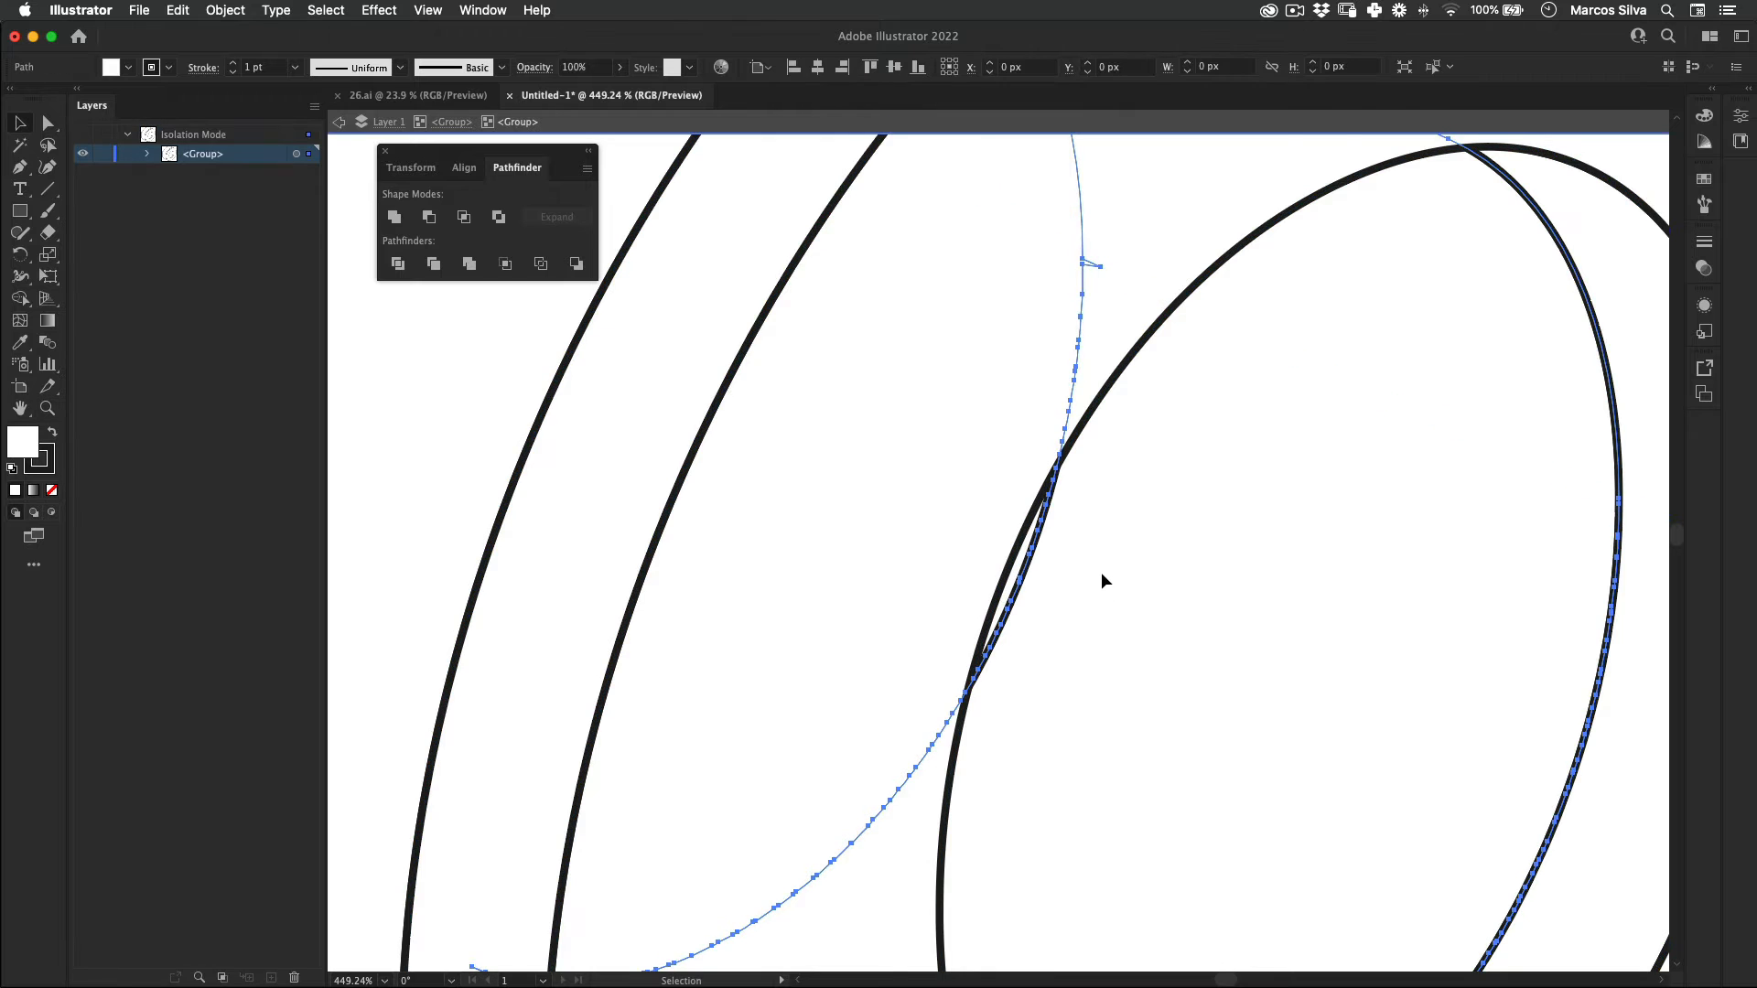
Step: Draw a closed Pen shape covering the sliver in the O's counter, unite it with the inner wall path, and exit isolation
key("p")
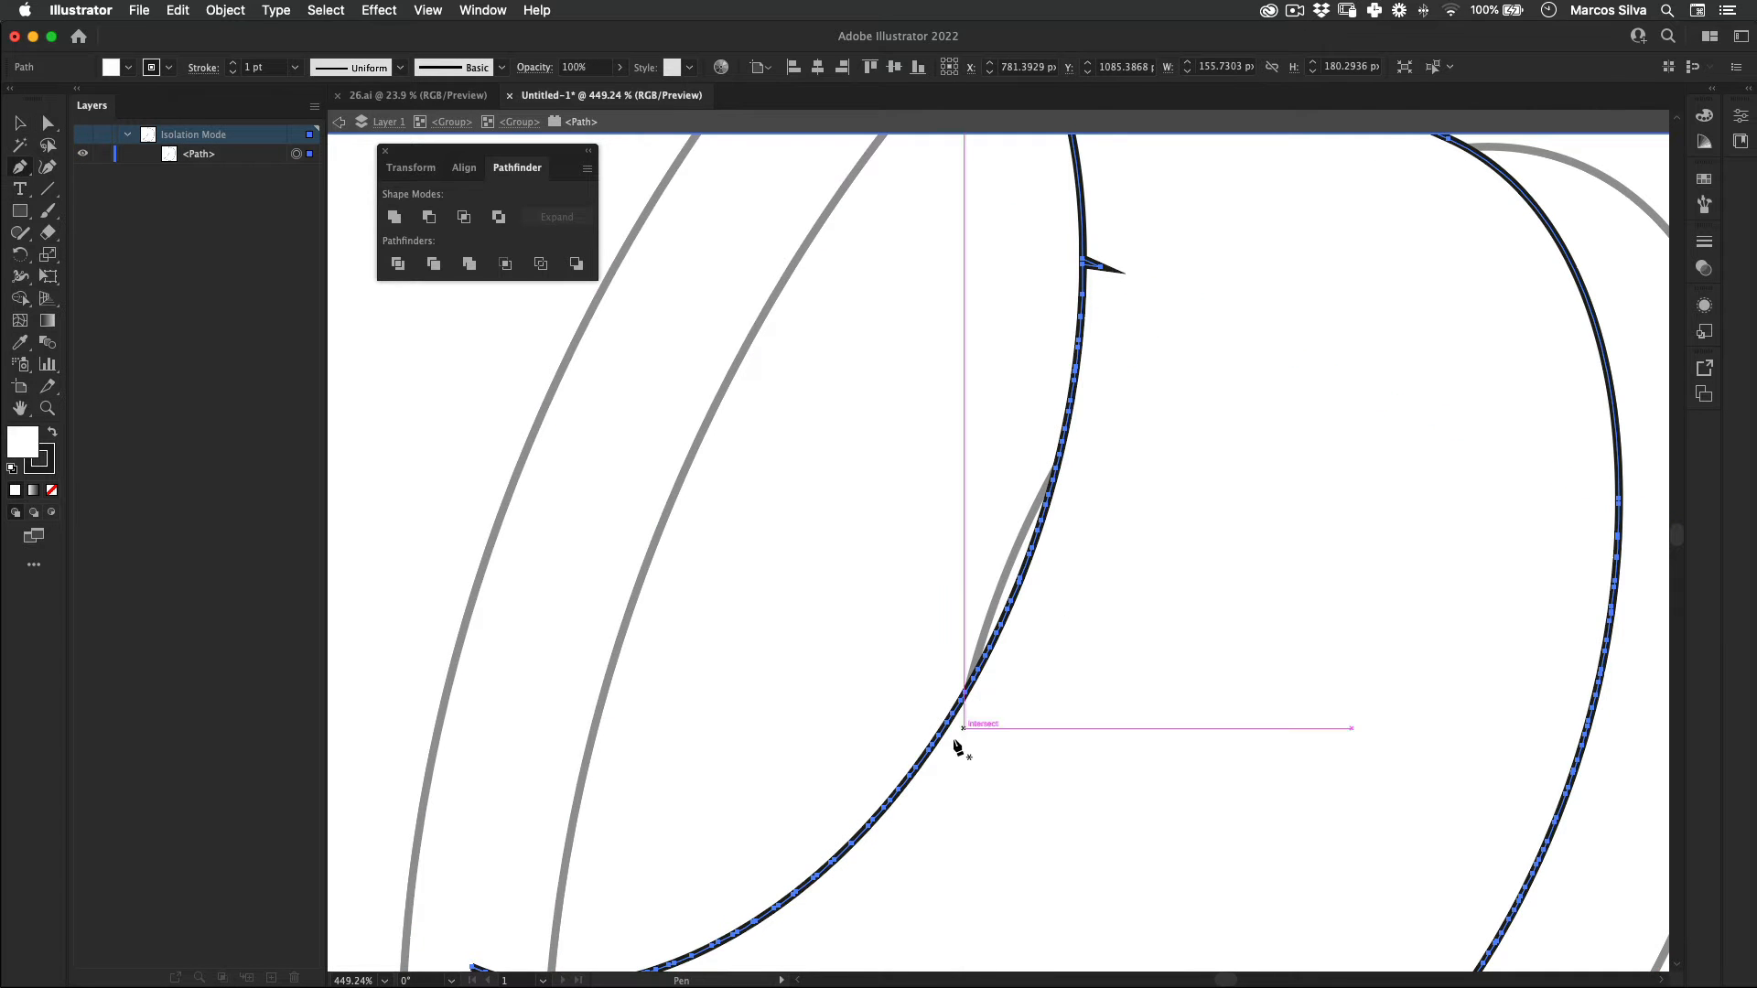
left_click(933, 818)
mouse_move(993, 462)
left_mouse_down()
mouse_move(1083, 374)
mouse_move(1209, 401)
left_mouse_up()
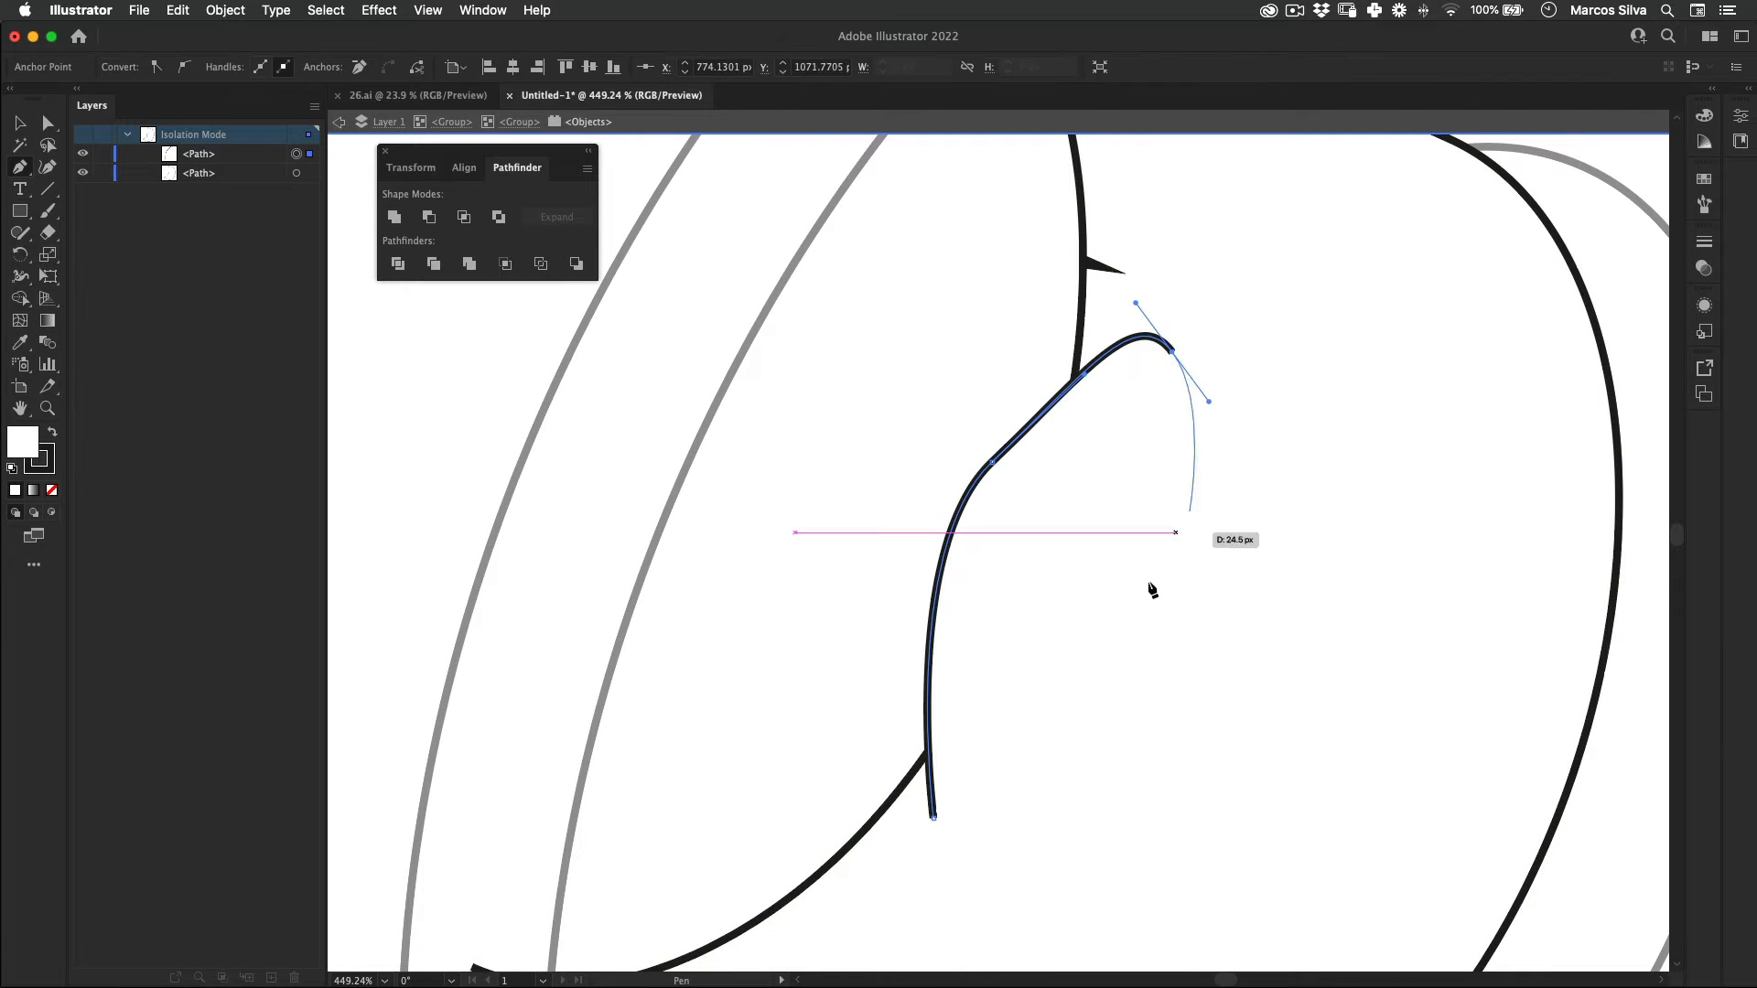
left_click(934, 817)
key("super+a")
left_click(395, 217)
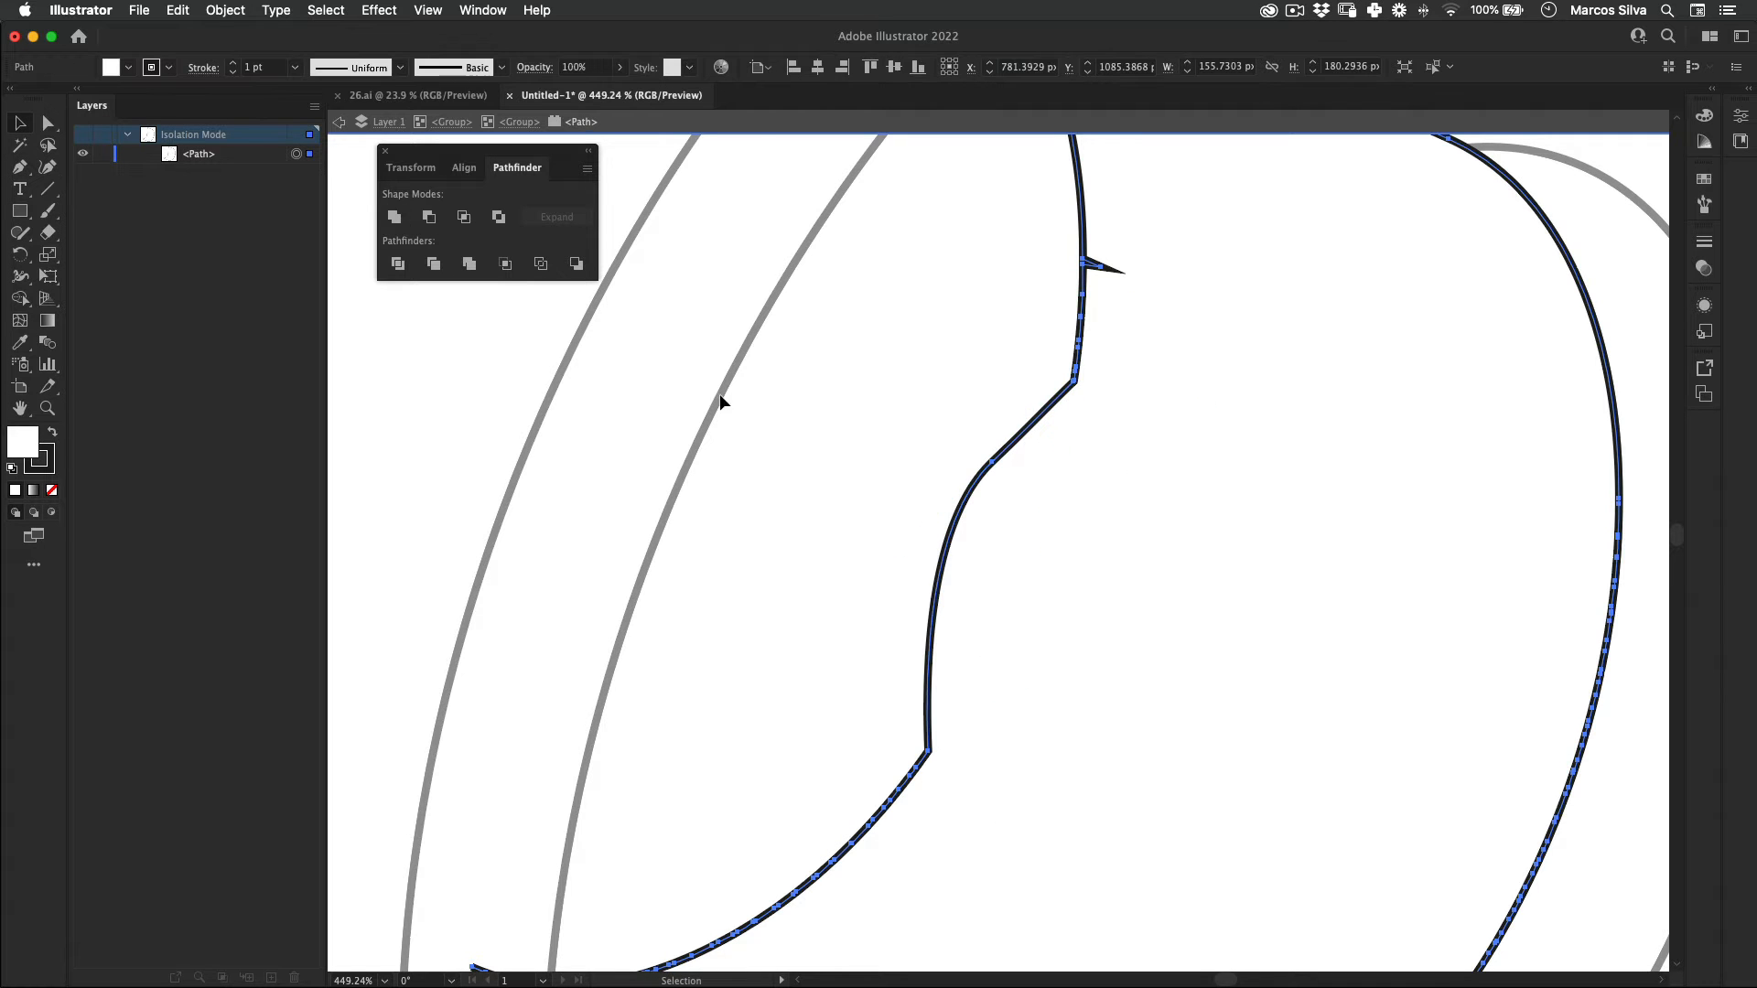
key("super+space")
left_click_drag(994, 470, 612, 491)
double_click(703, 322)
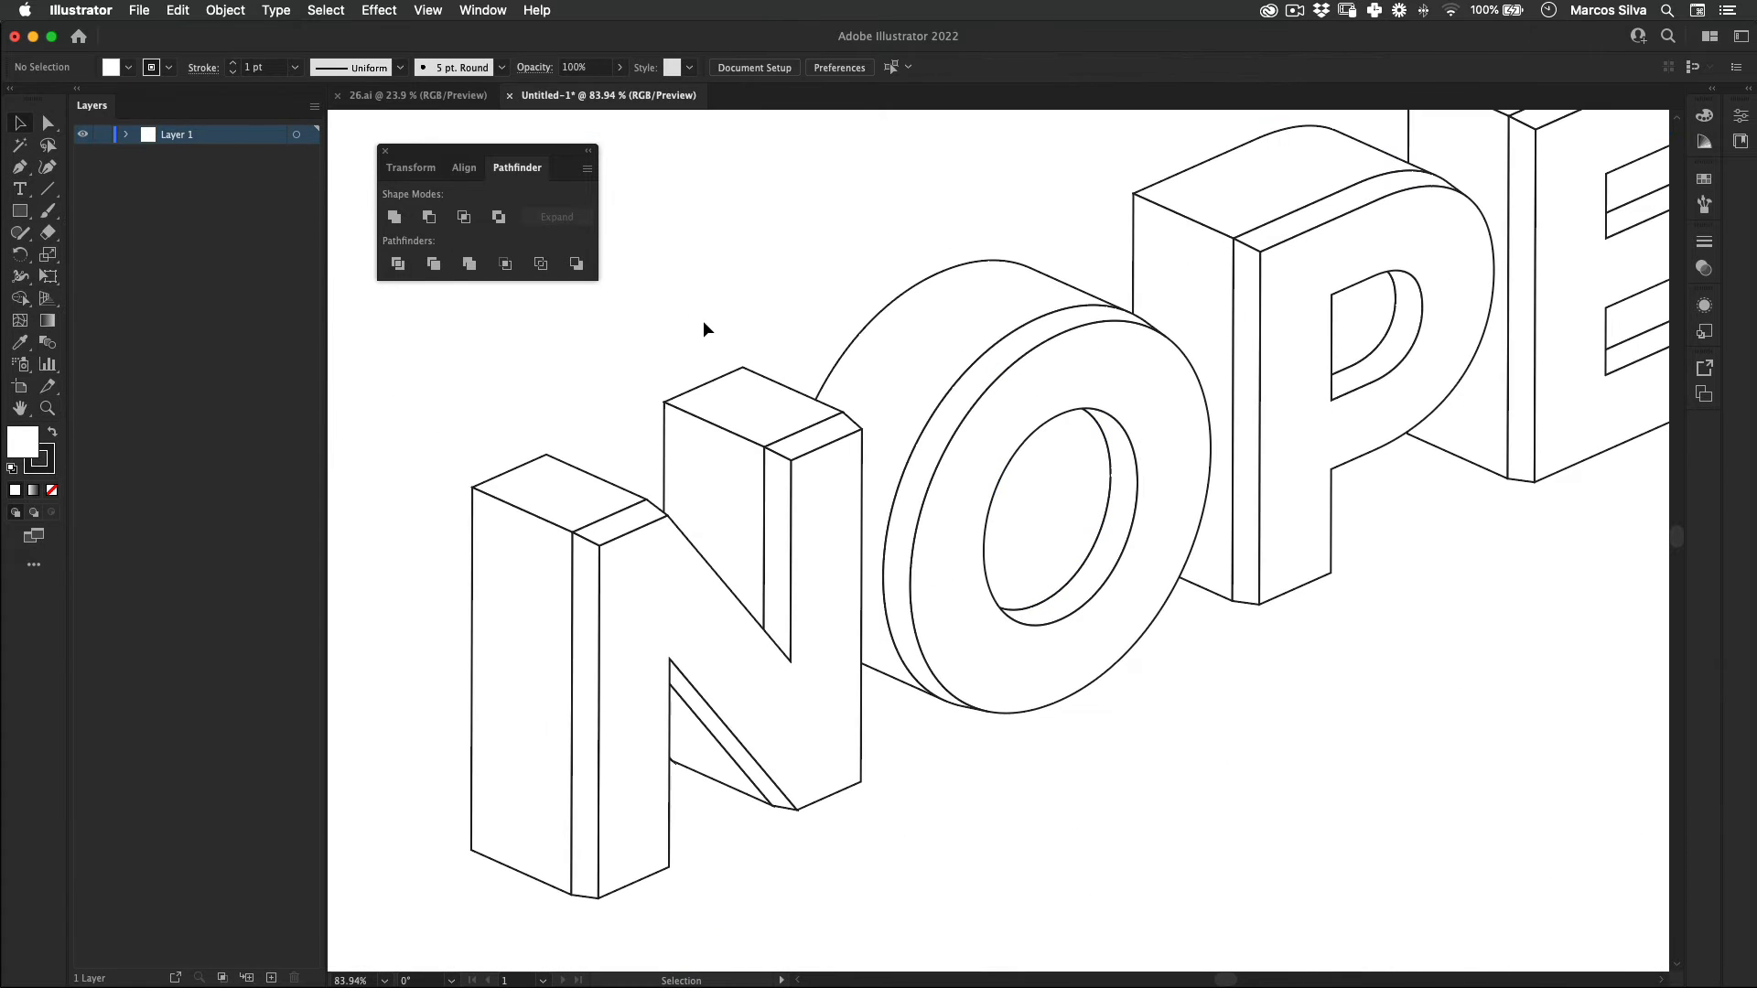
key("super+space")
left_click_drag(1096, 445, 961, 465)
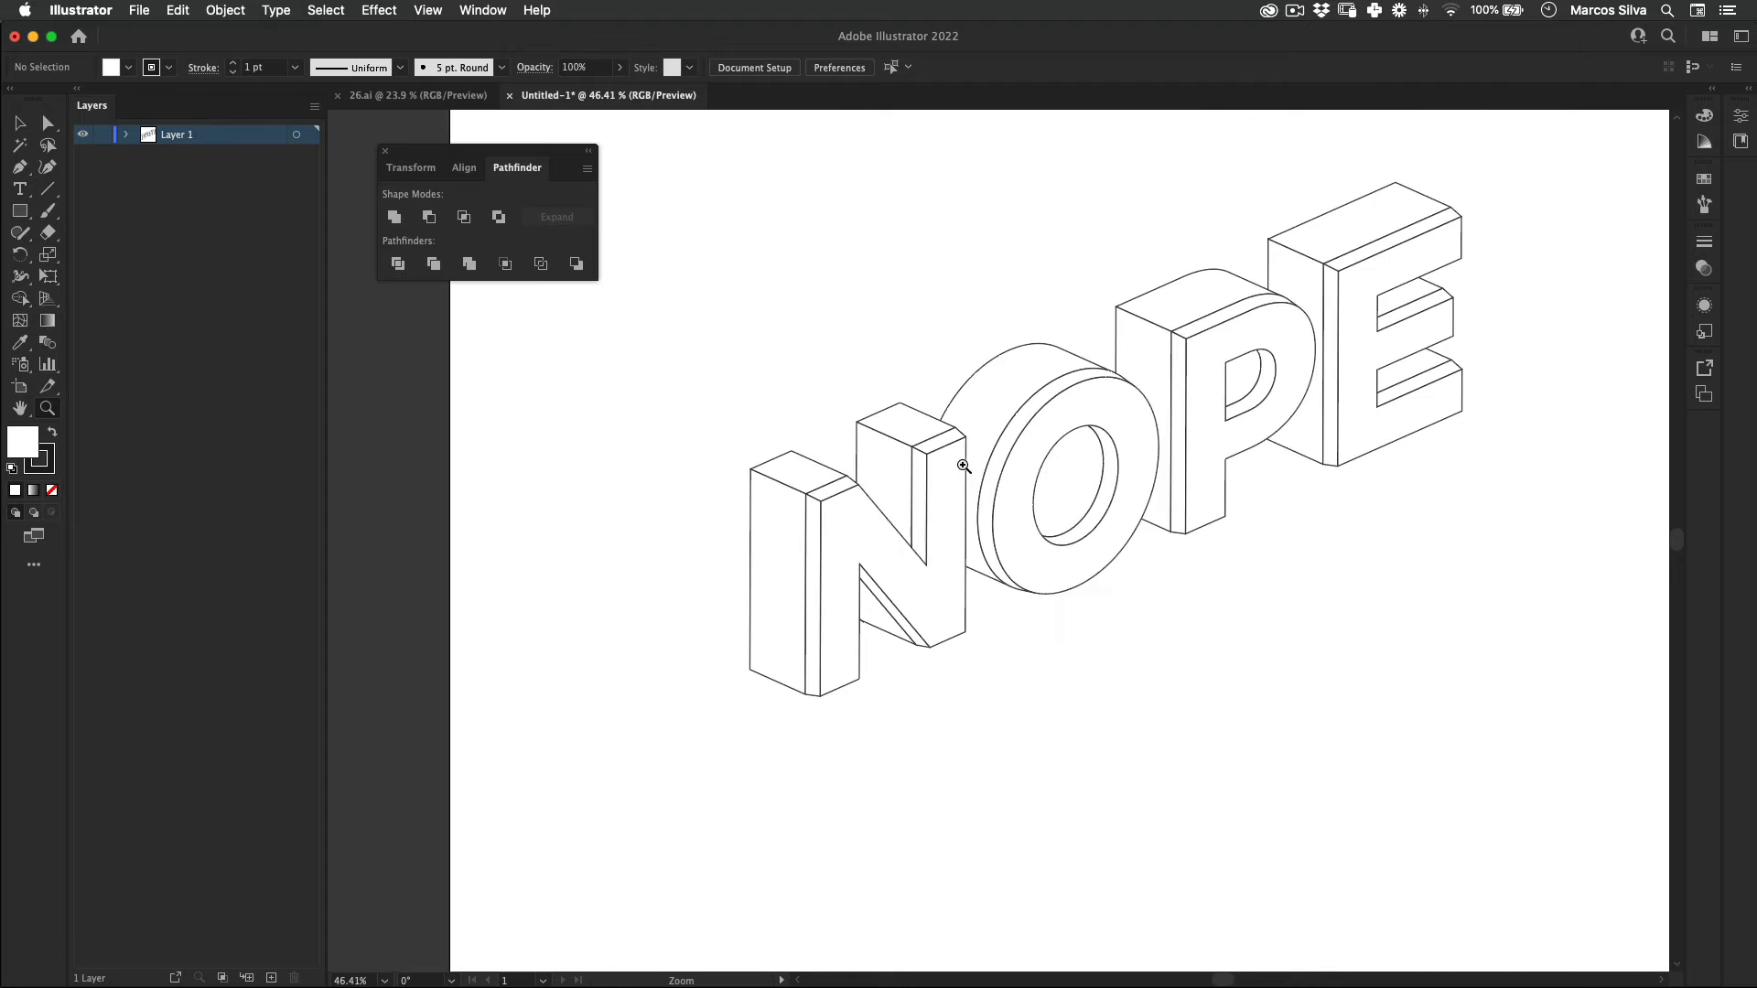
double_click(1069, 479)
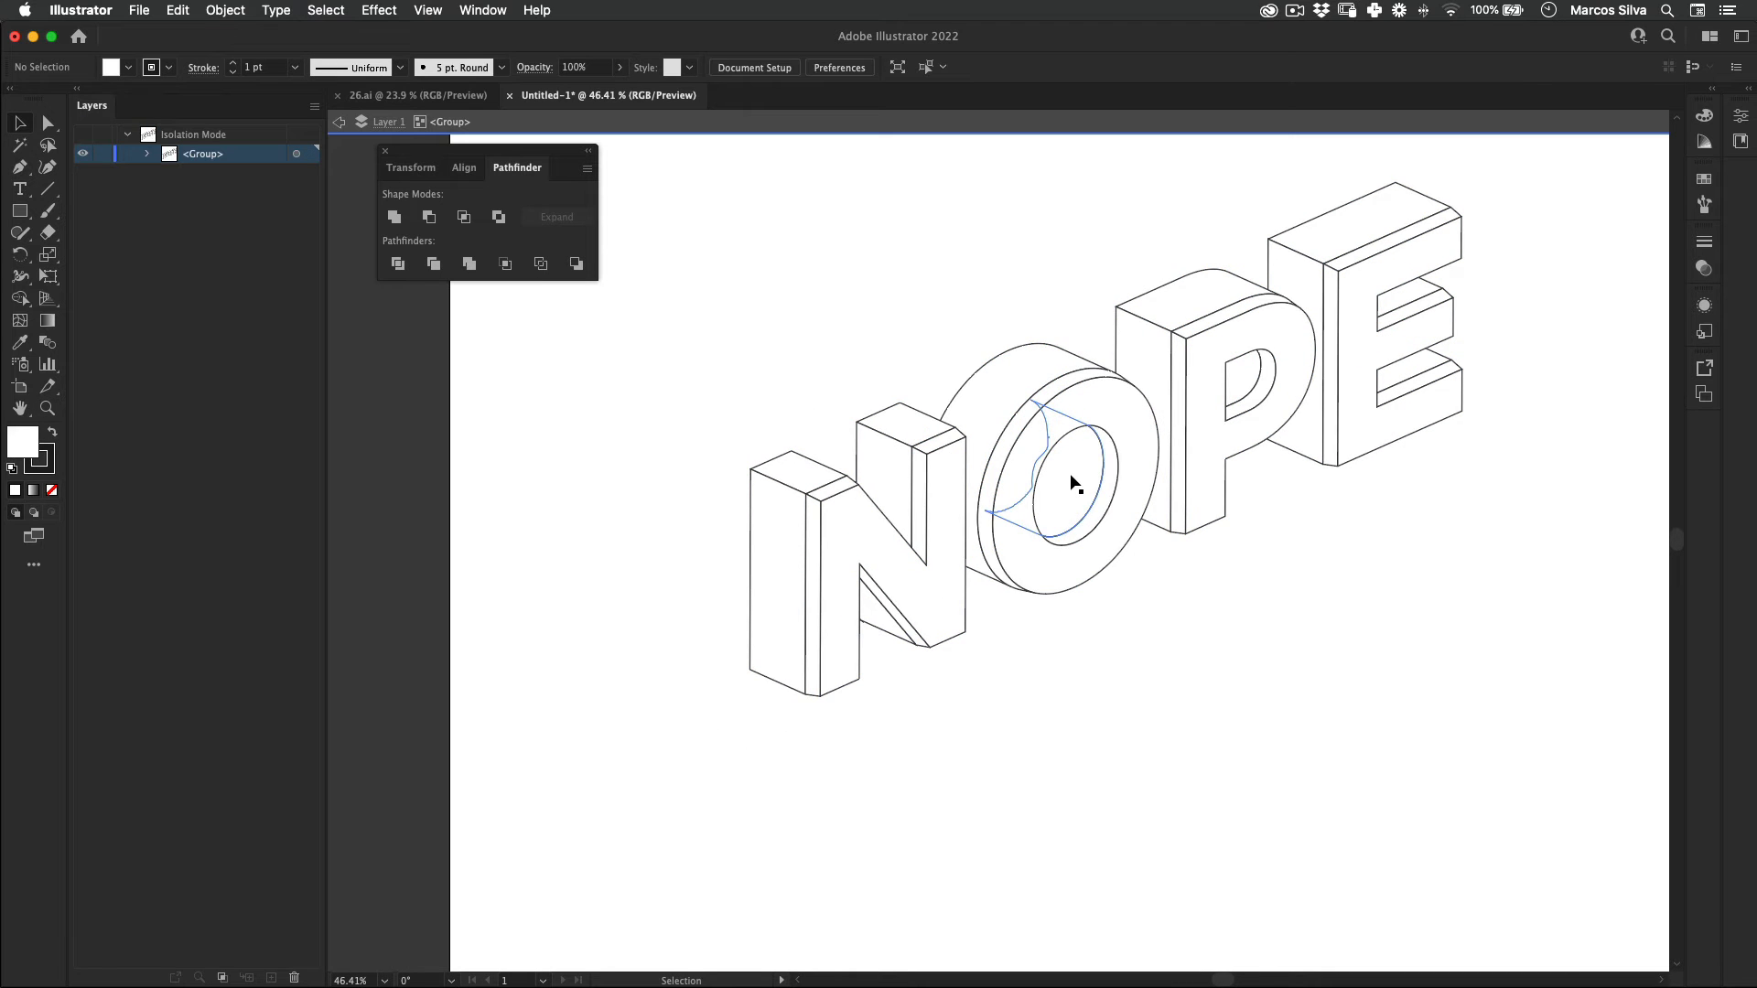
double_click(1054, 688)
Step: Load the Middle Ages swatch library and place its enlarged palette beside the artboard
key("super+space")
left_click_drag(1062, 600, 804, 588)
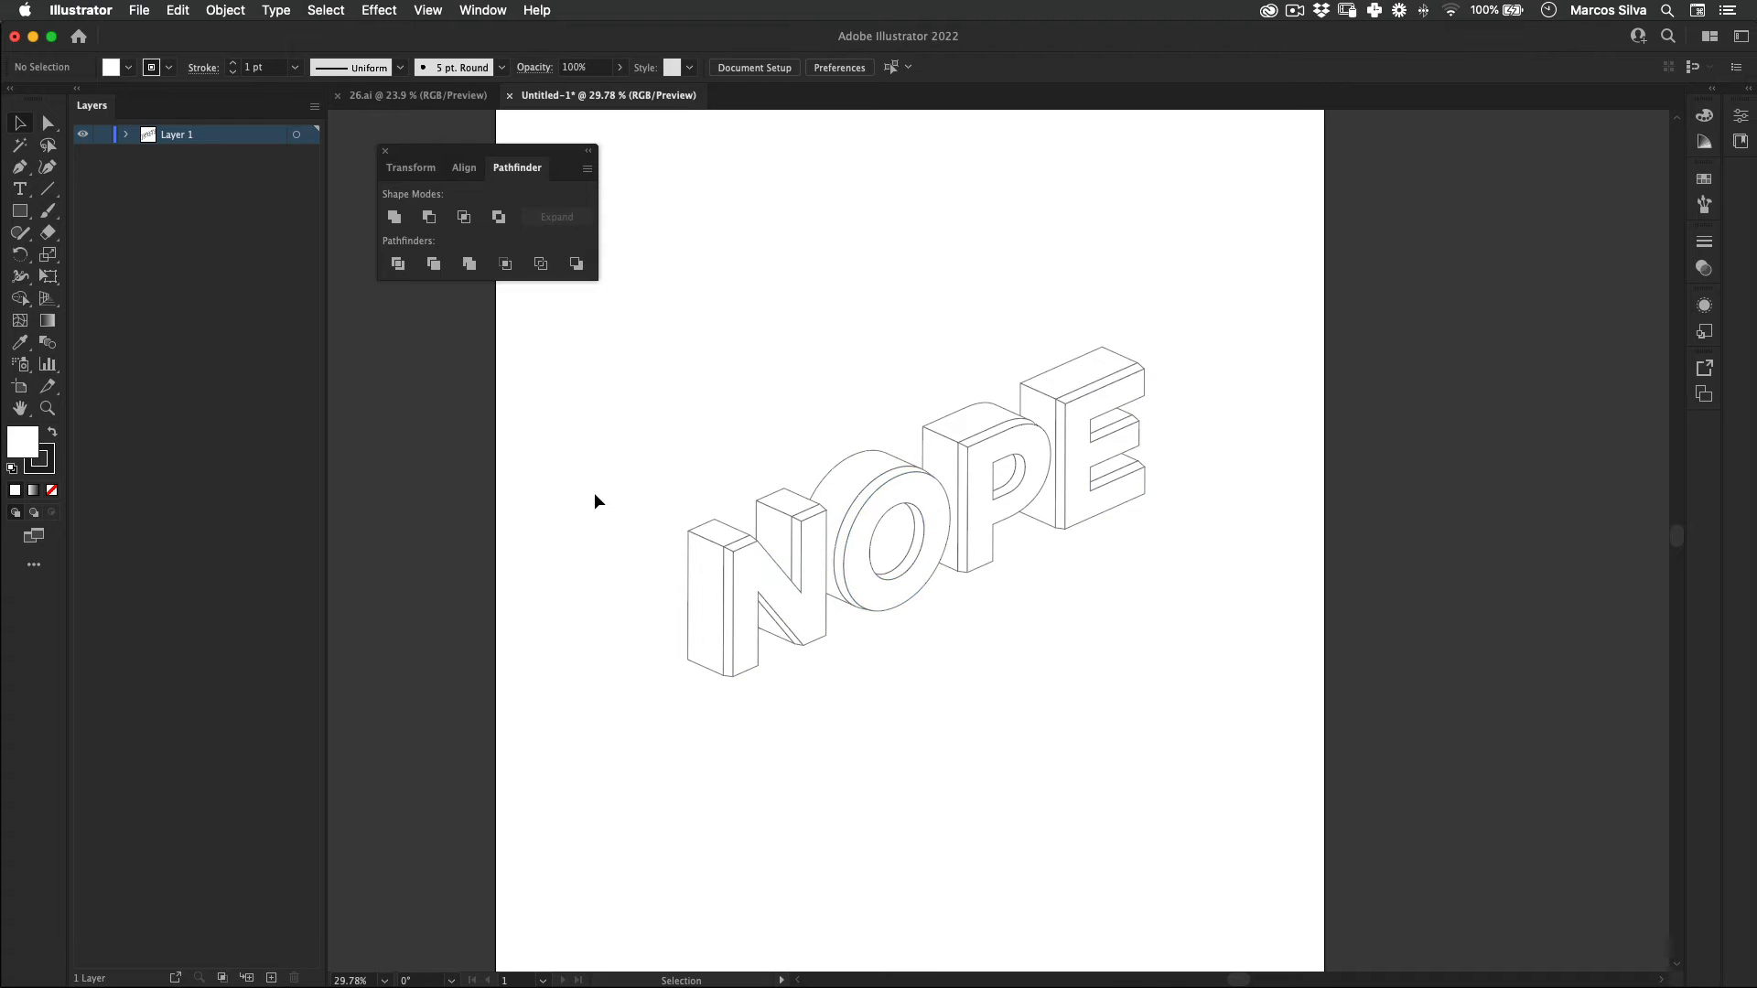
left_click(482, 10)
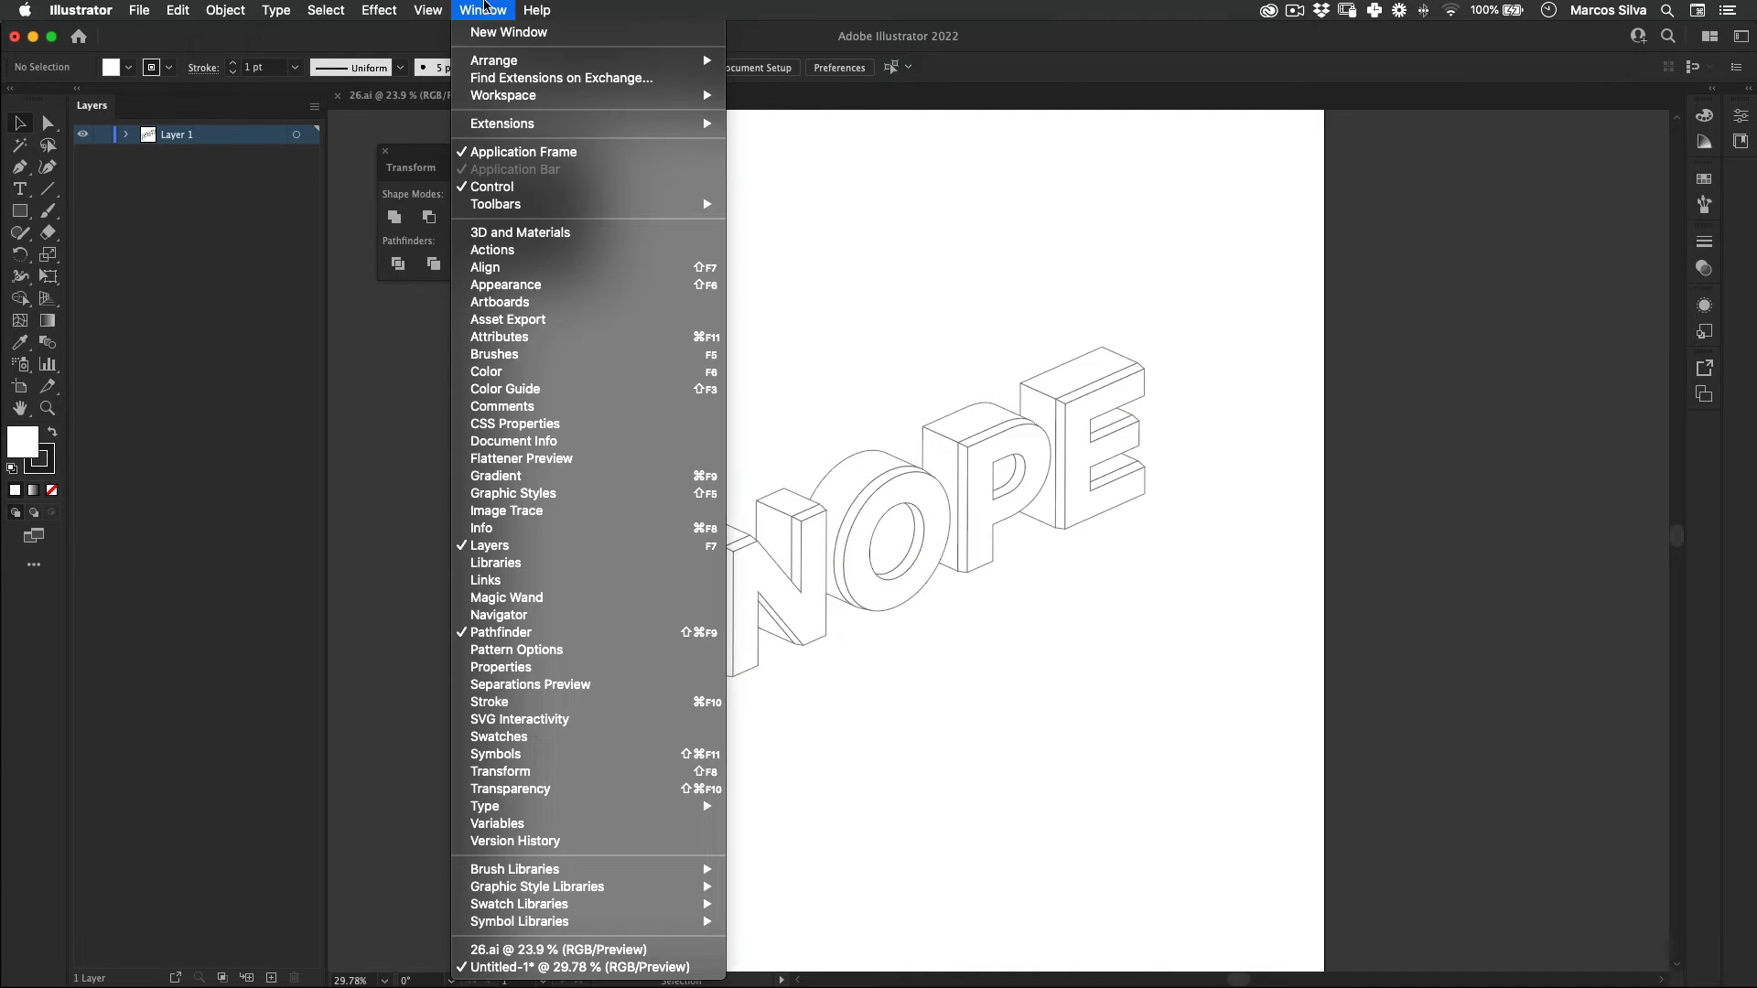
mouse_move(638, 910)
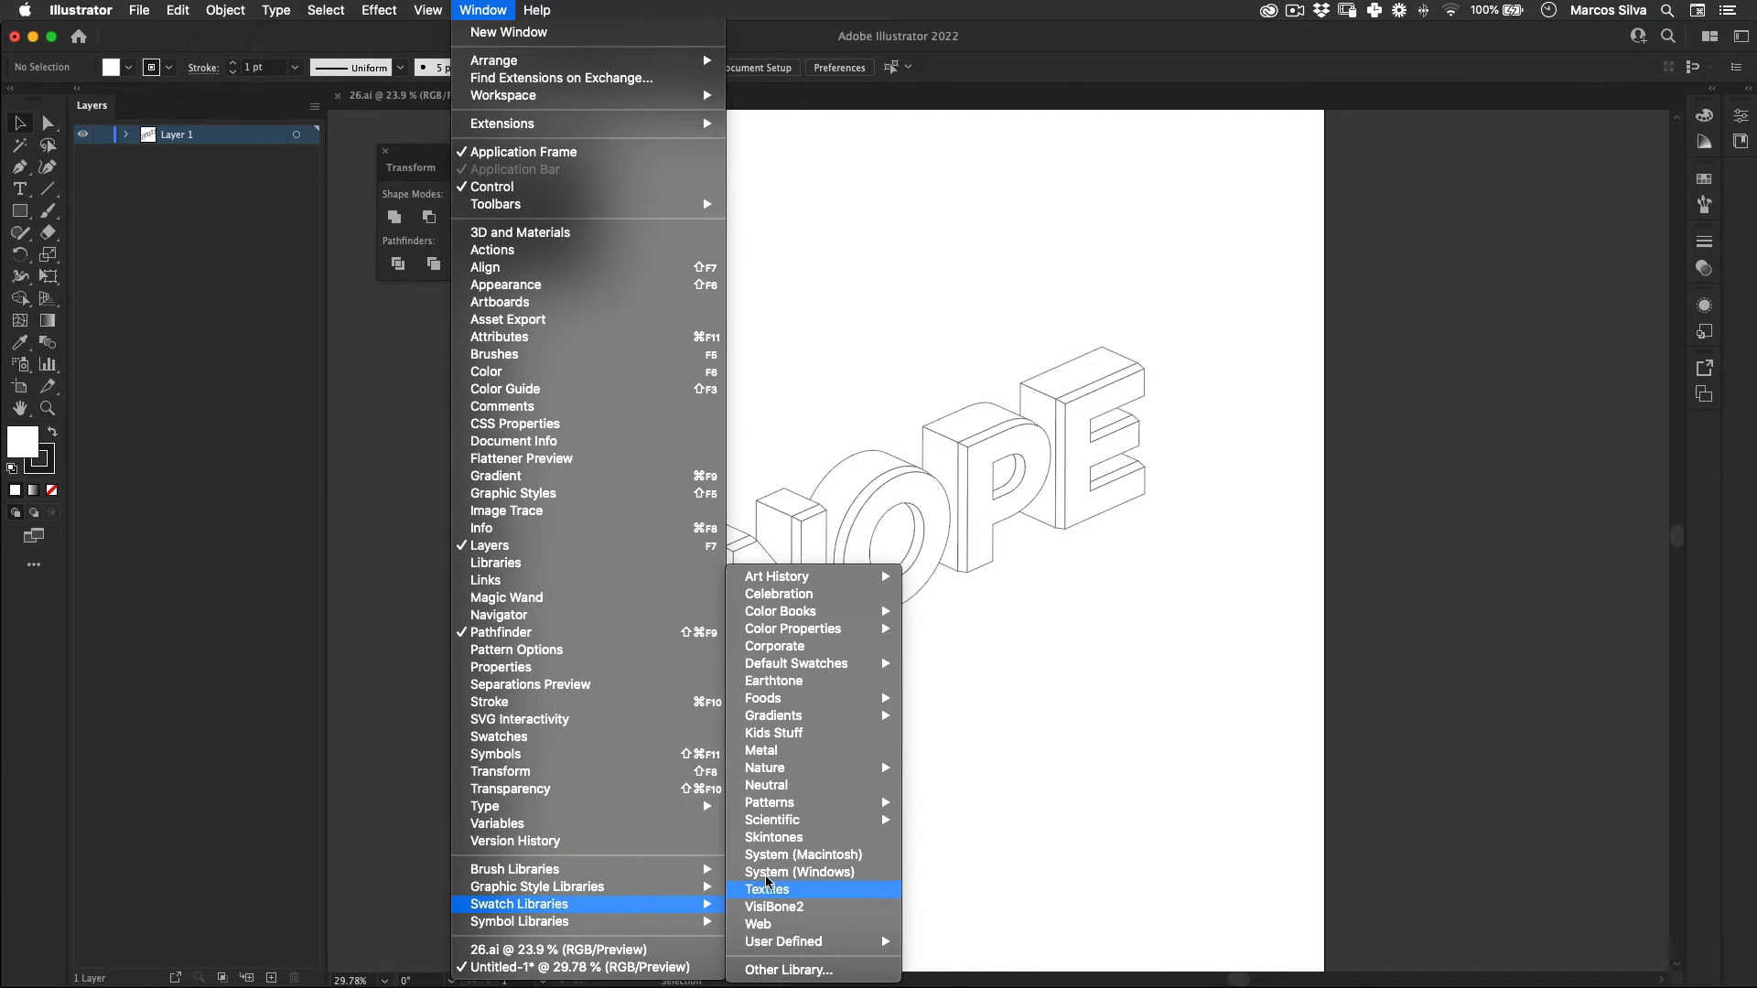
mouse_move(821, 579)
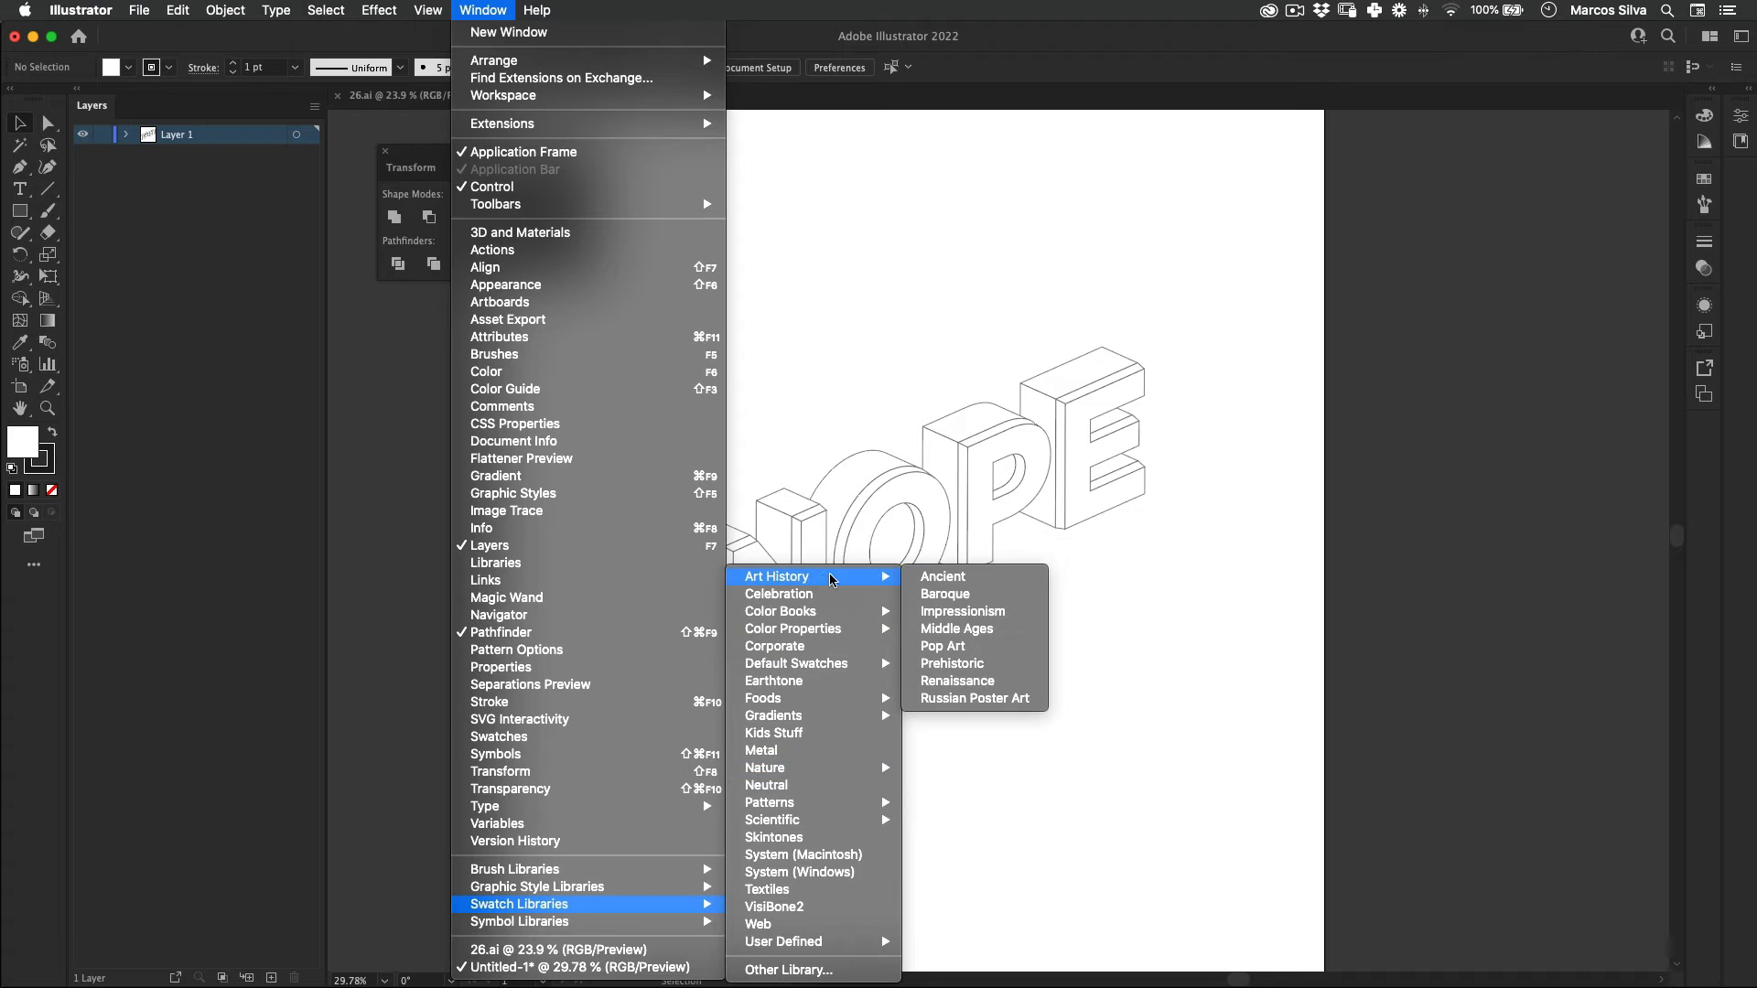
left_click(969, 633)
left_click_drag(361, 246, 1394, 165)
left_click_drag(1571, 291, 1628, 593)
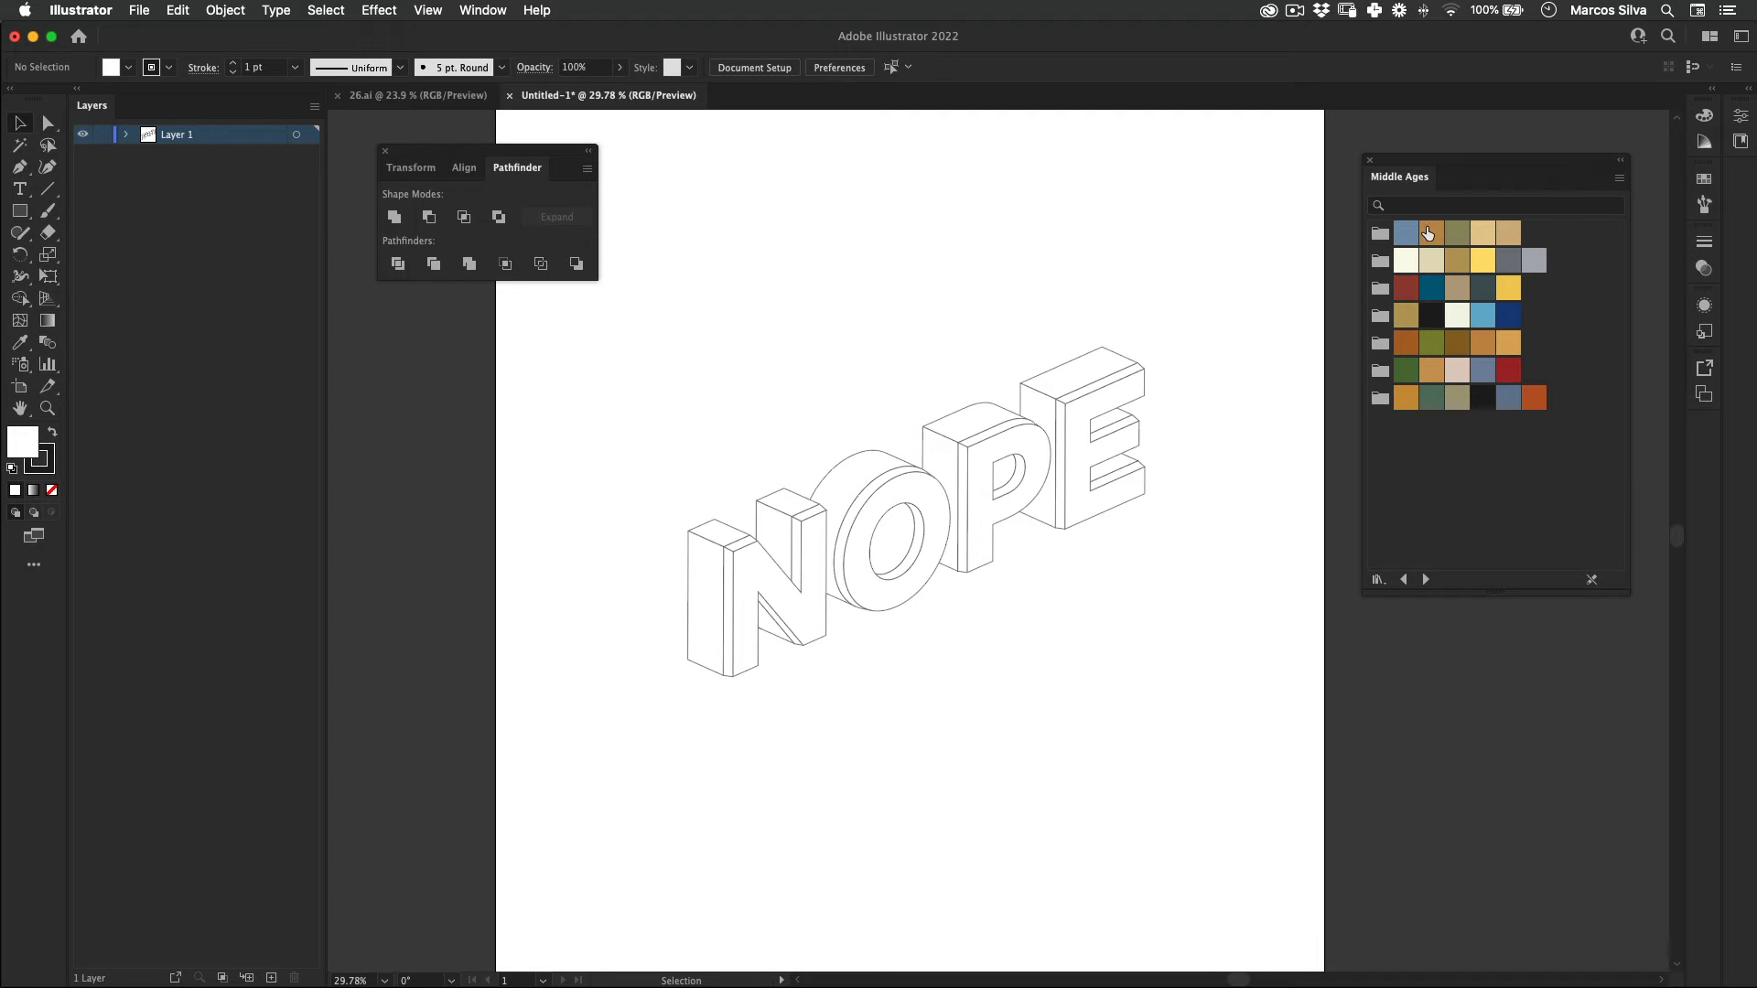
Step: Try the small thumbnail view for the Middle Ages swatches and restore the large thumbnails
left_click(1620, 180)
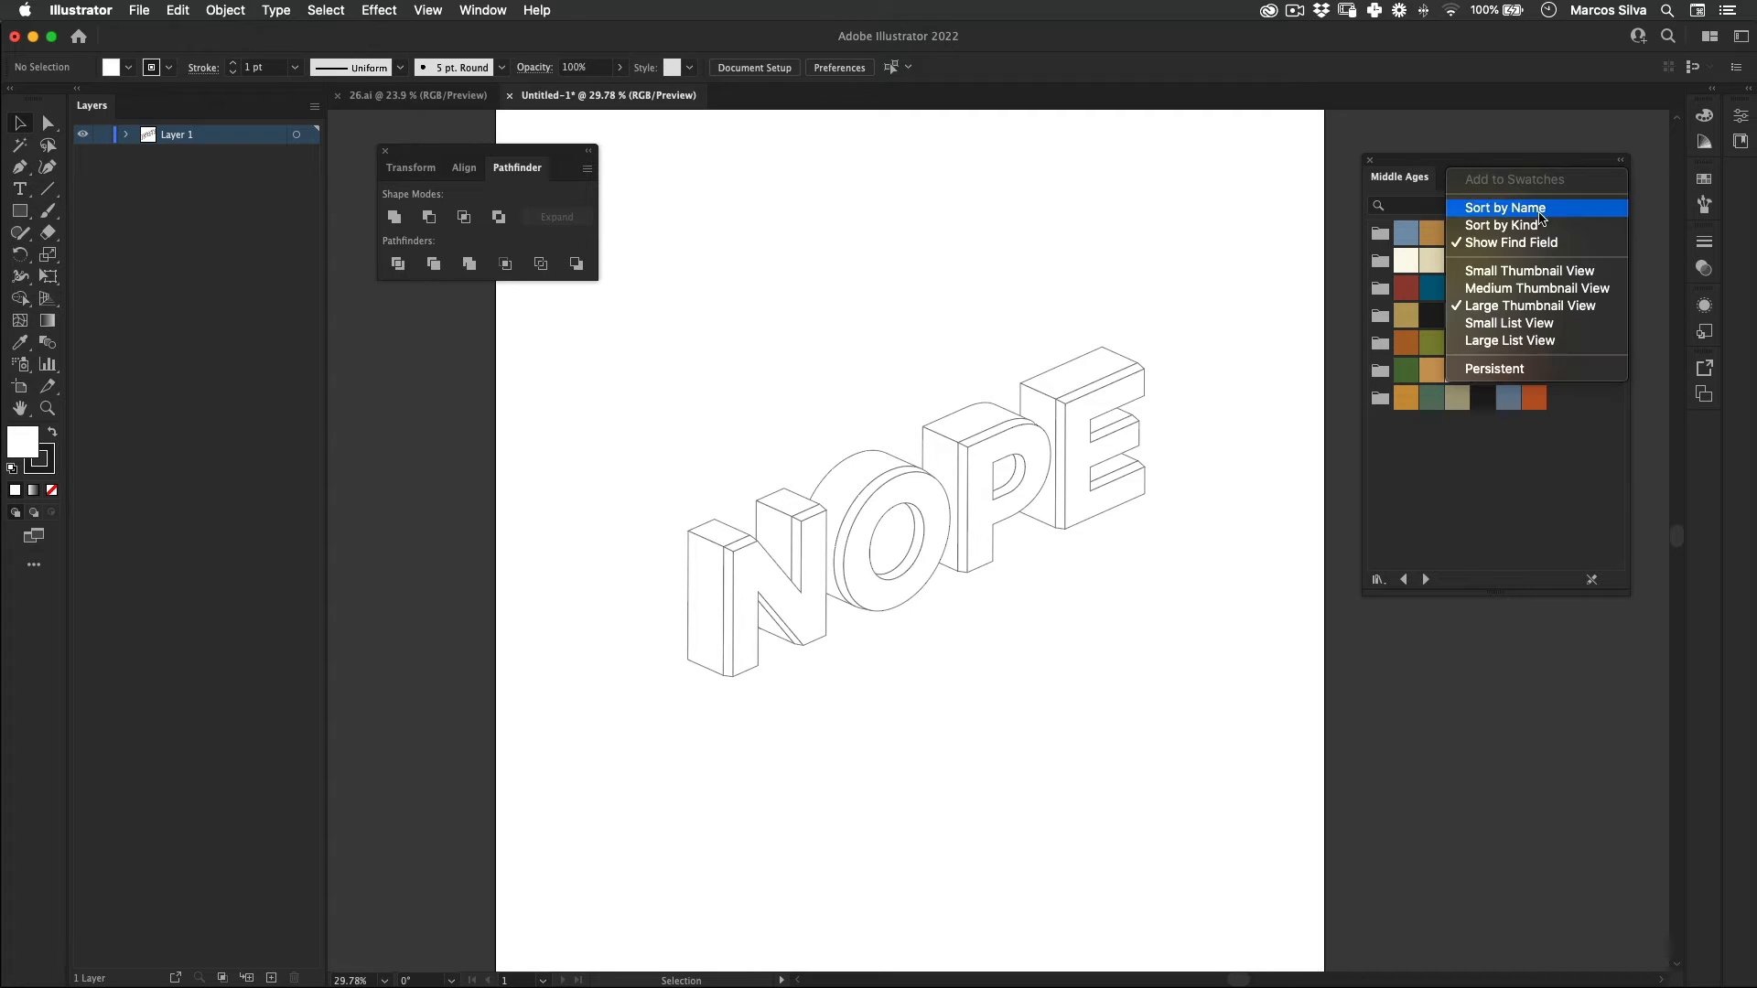
left_click(1544, 272)
left_click(1619, 179)
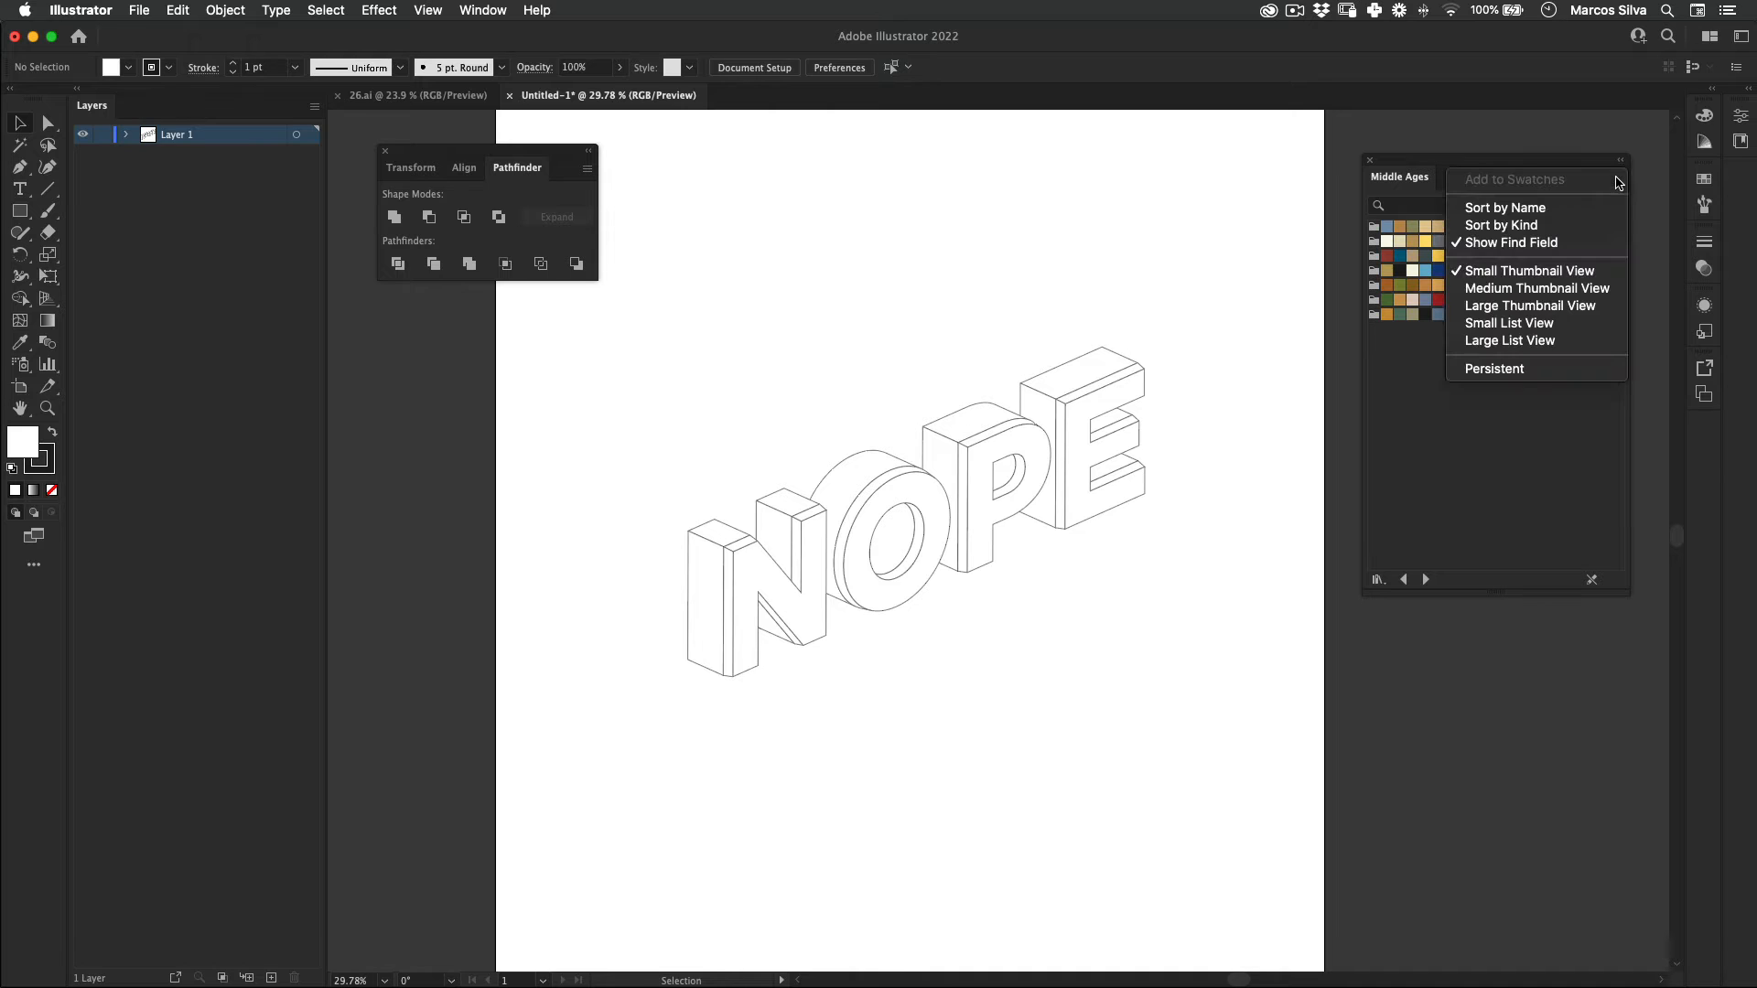
left_click(1537, 307)
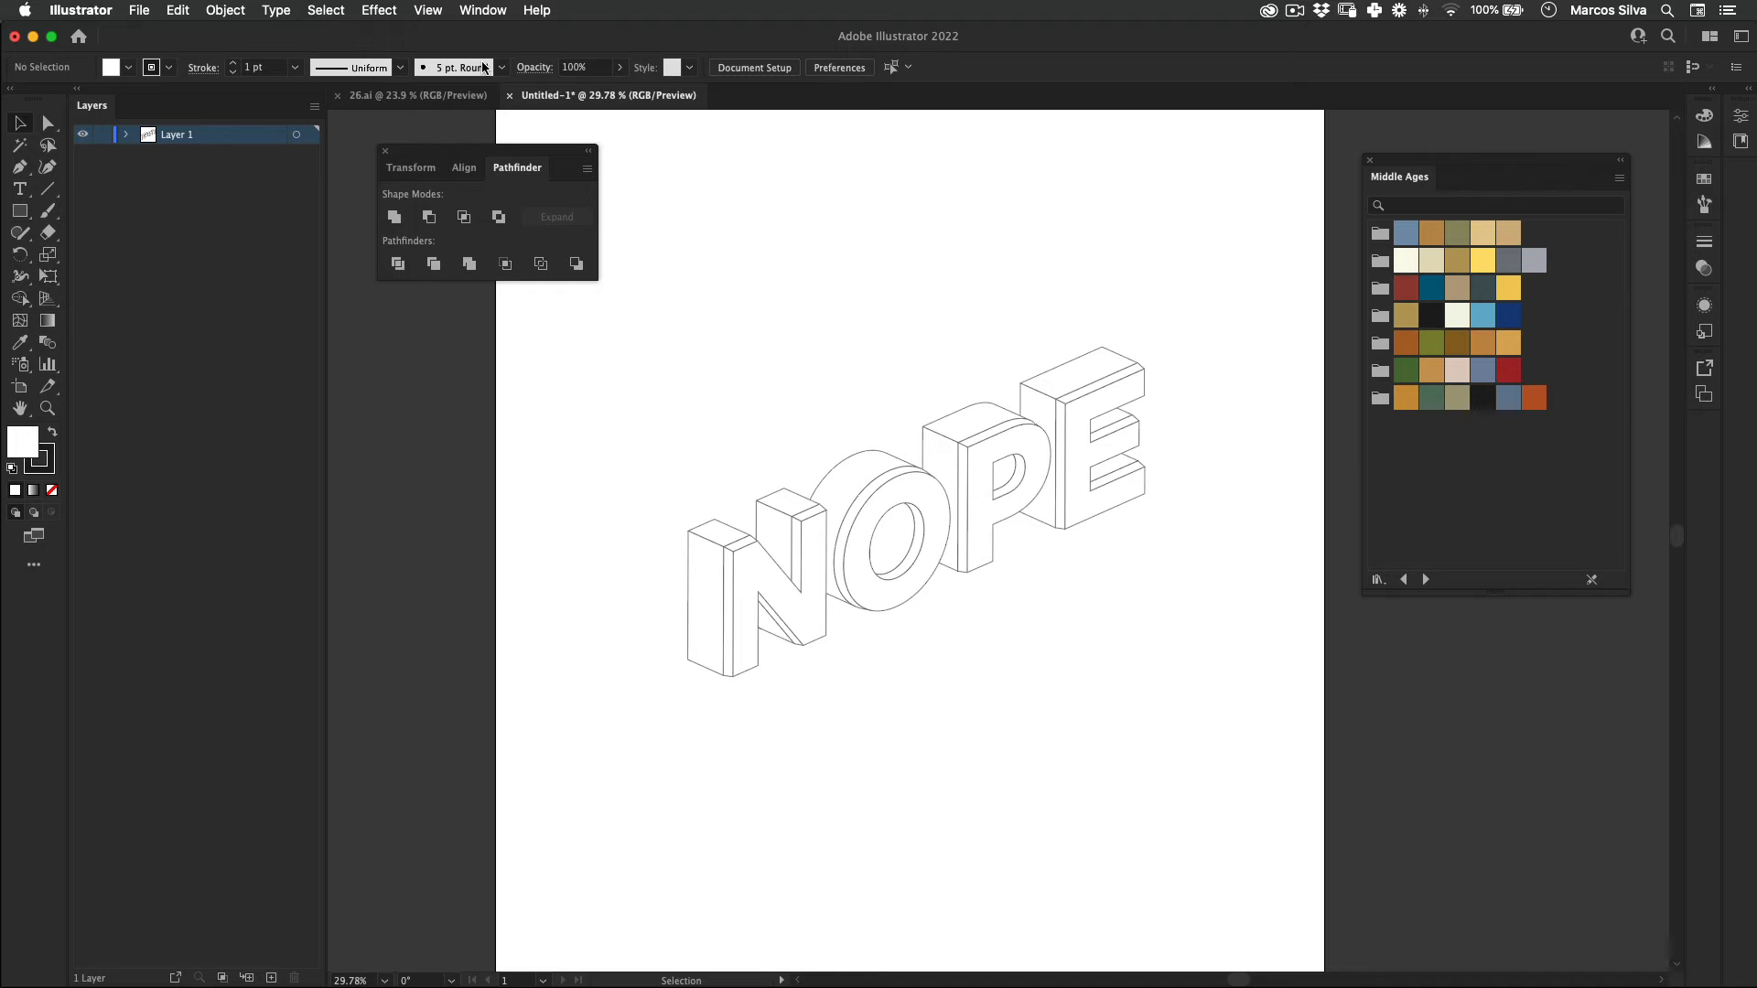
Step: View the full stacked NOPE artwork in 26.ai as a color reference and close that document
left_click(446, 99)
key("space")
left_click_drag(1346, 429, 934, 445)
key("super+space")
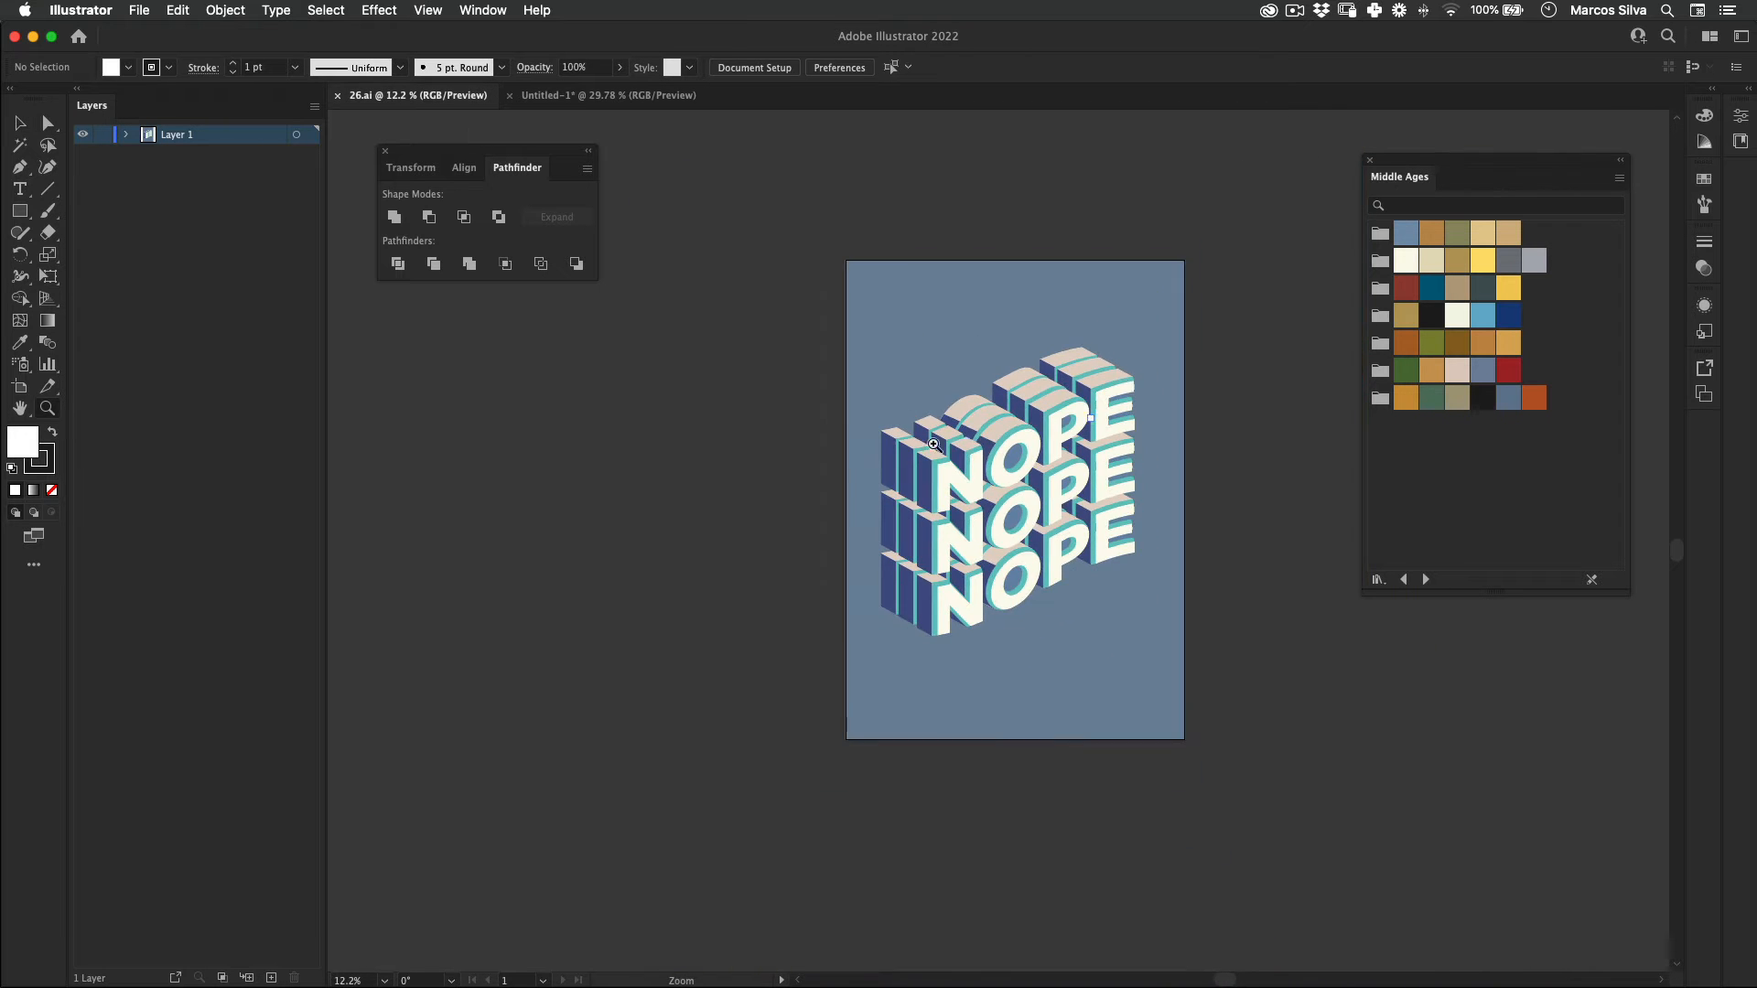
key("super+a")
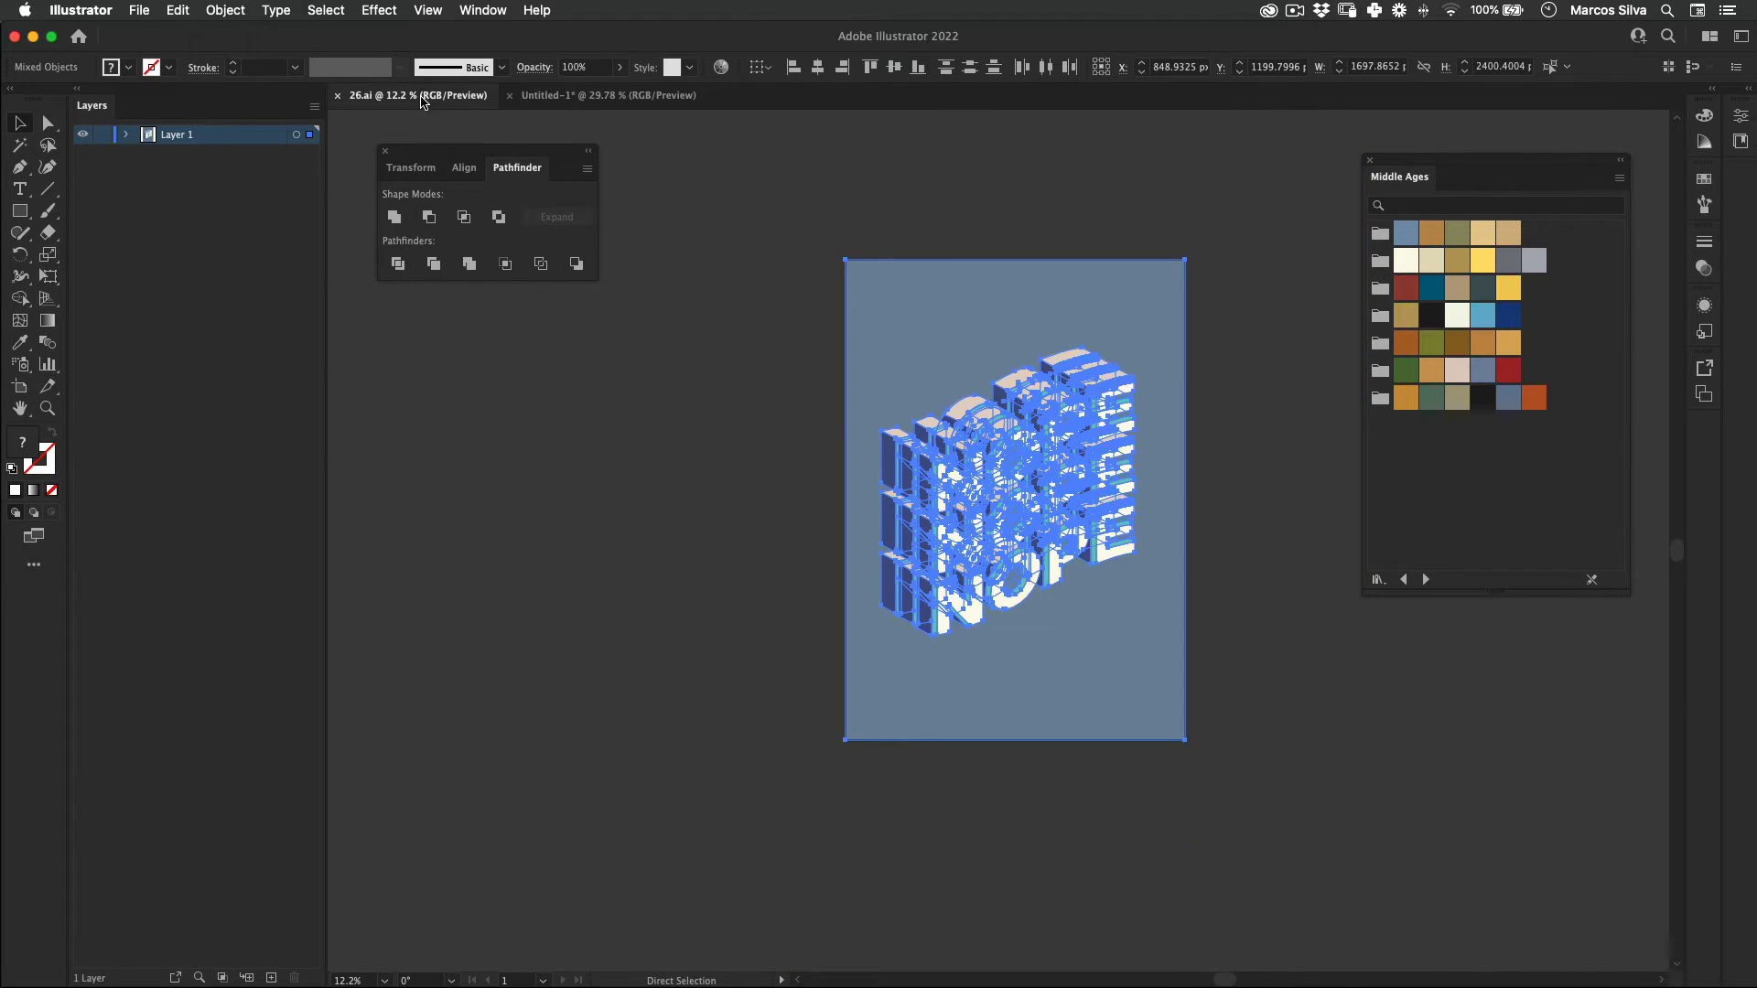
key("super+w")
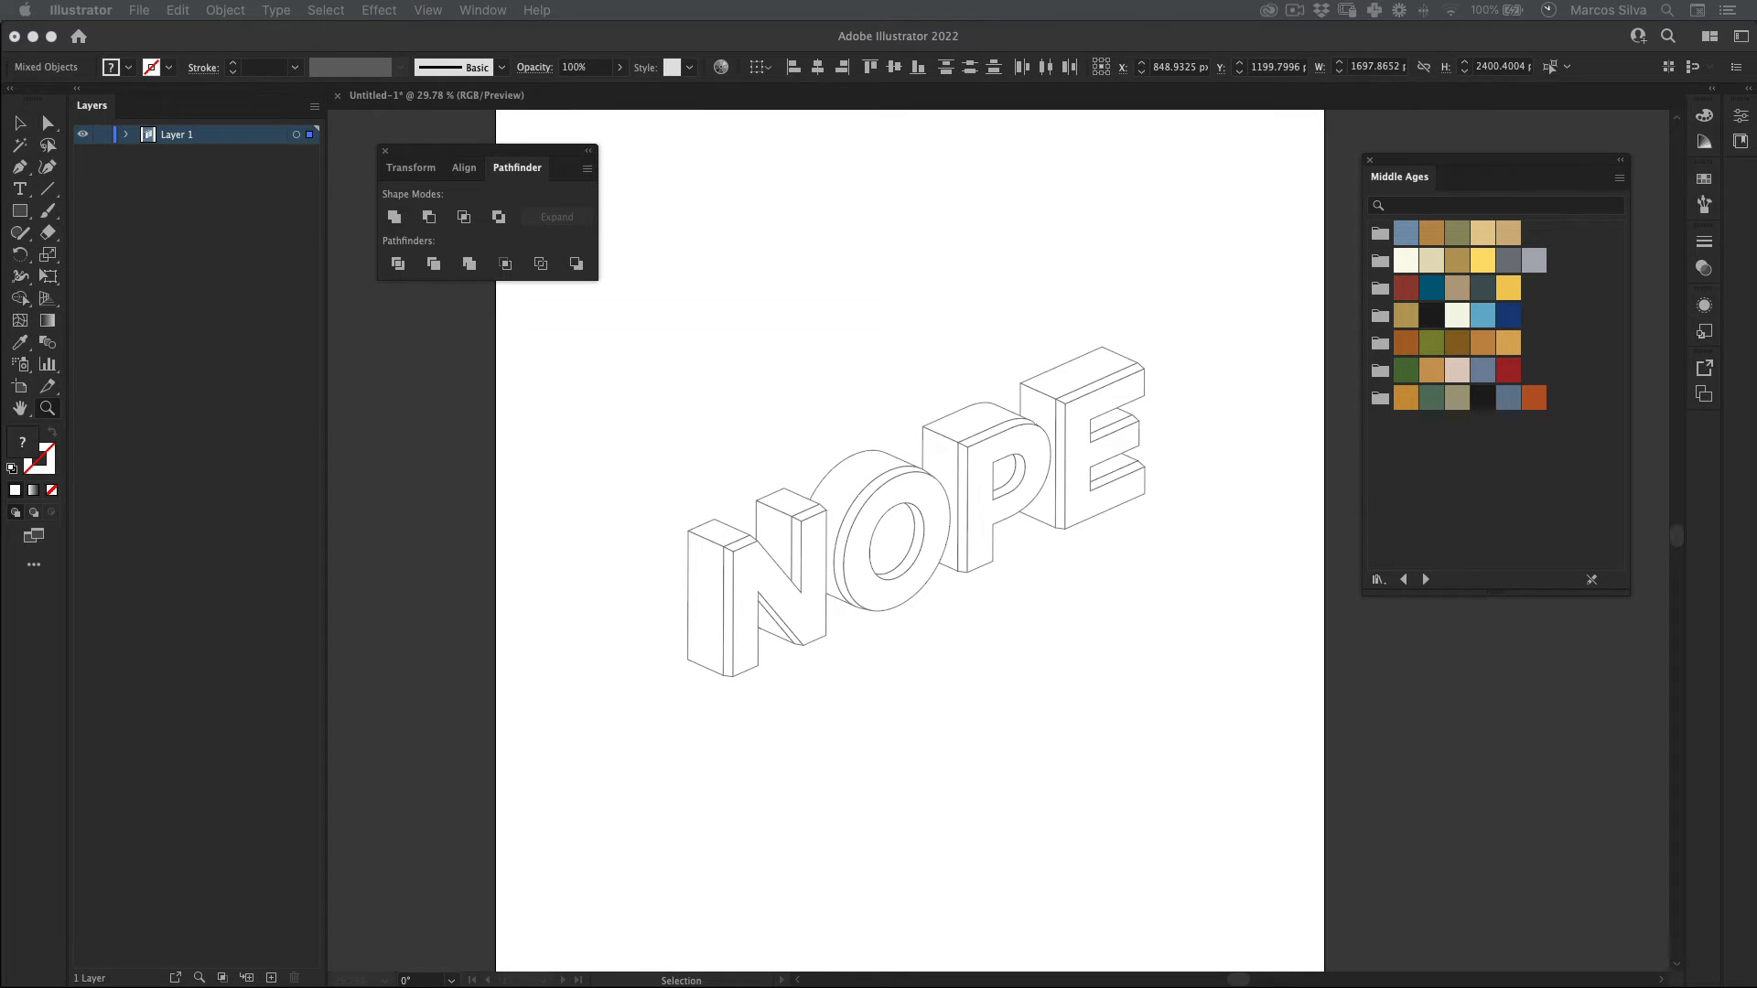
Step: Ungroup the whole NOPE lettering into separate letter groups
key("v")
left_click(369, 413)
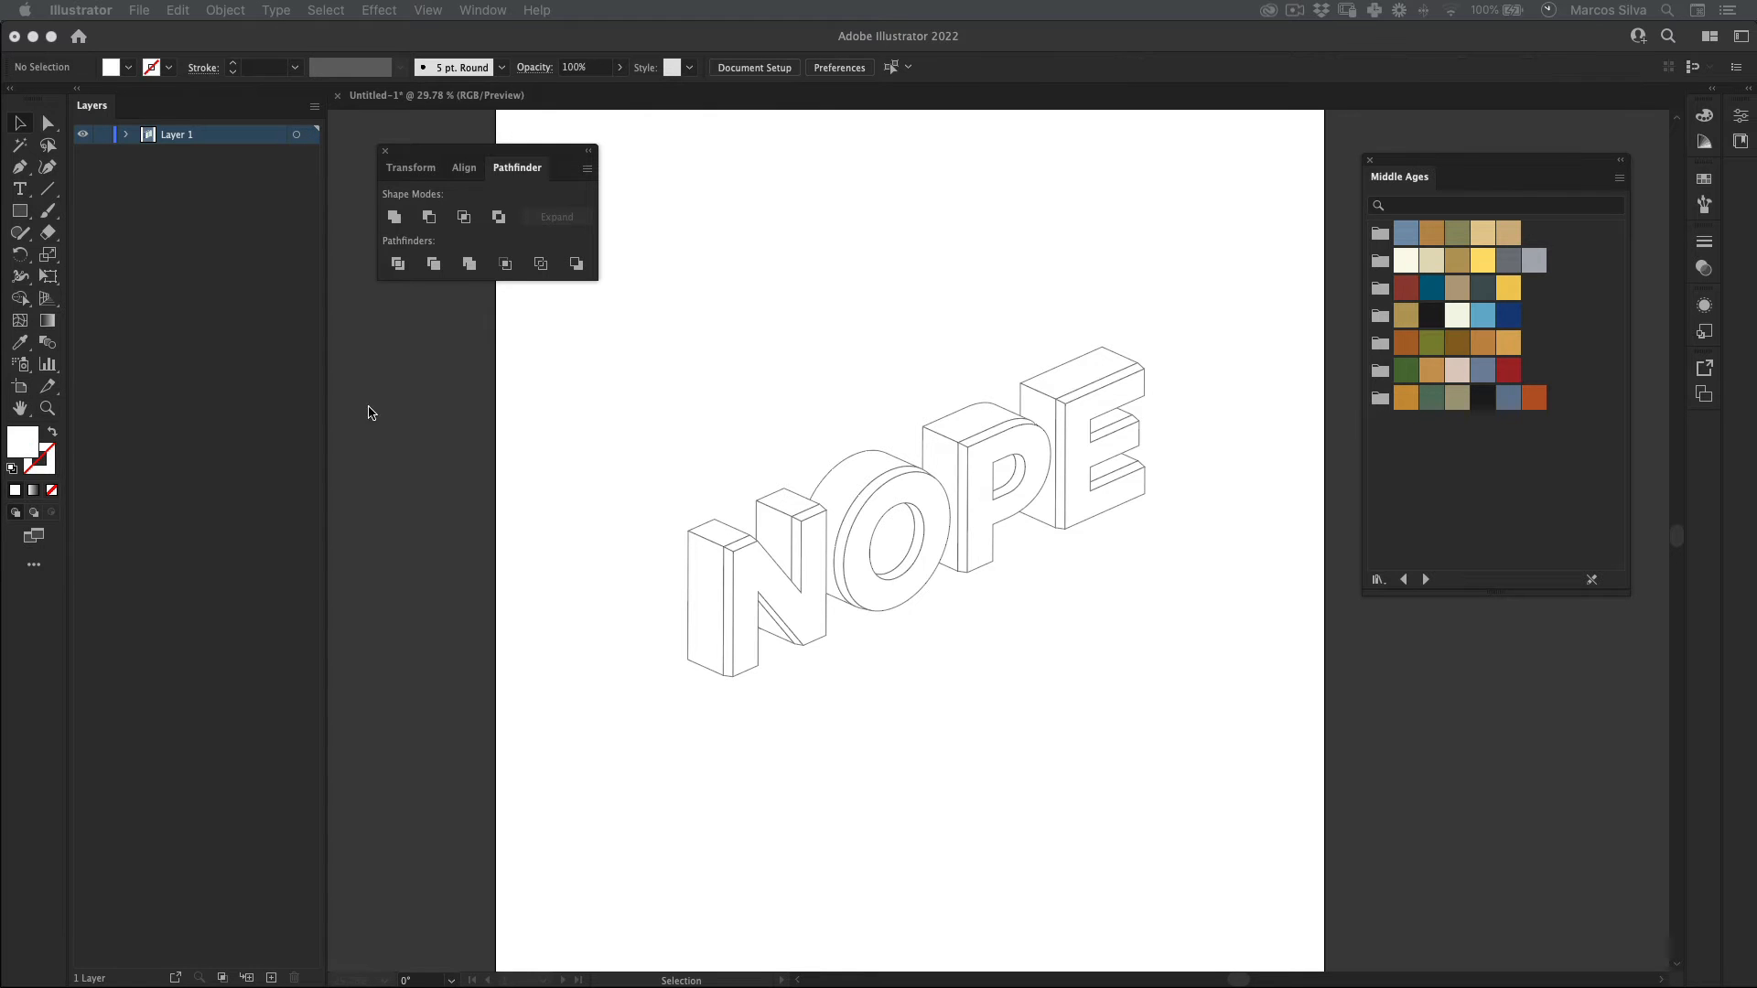
double_click(922, 489)
double_click(927, 488)
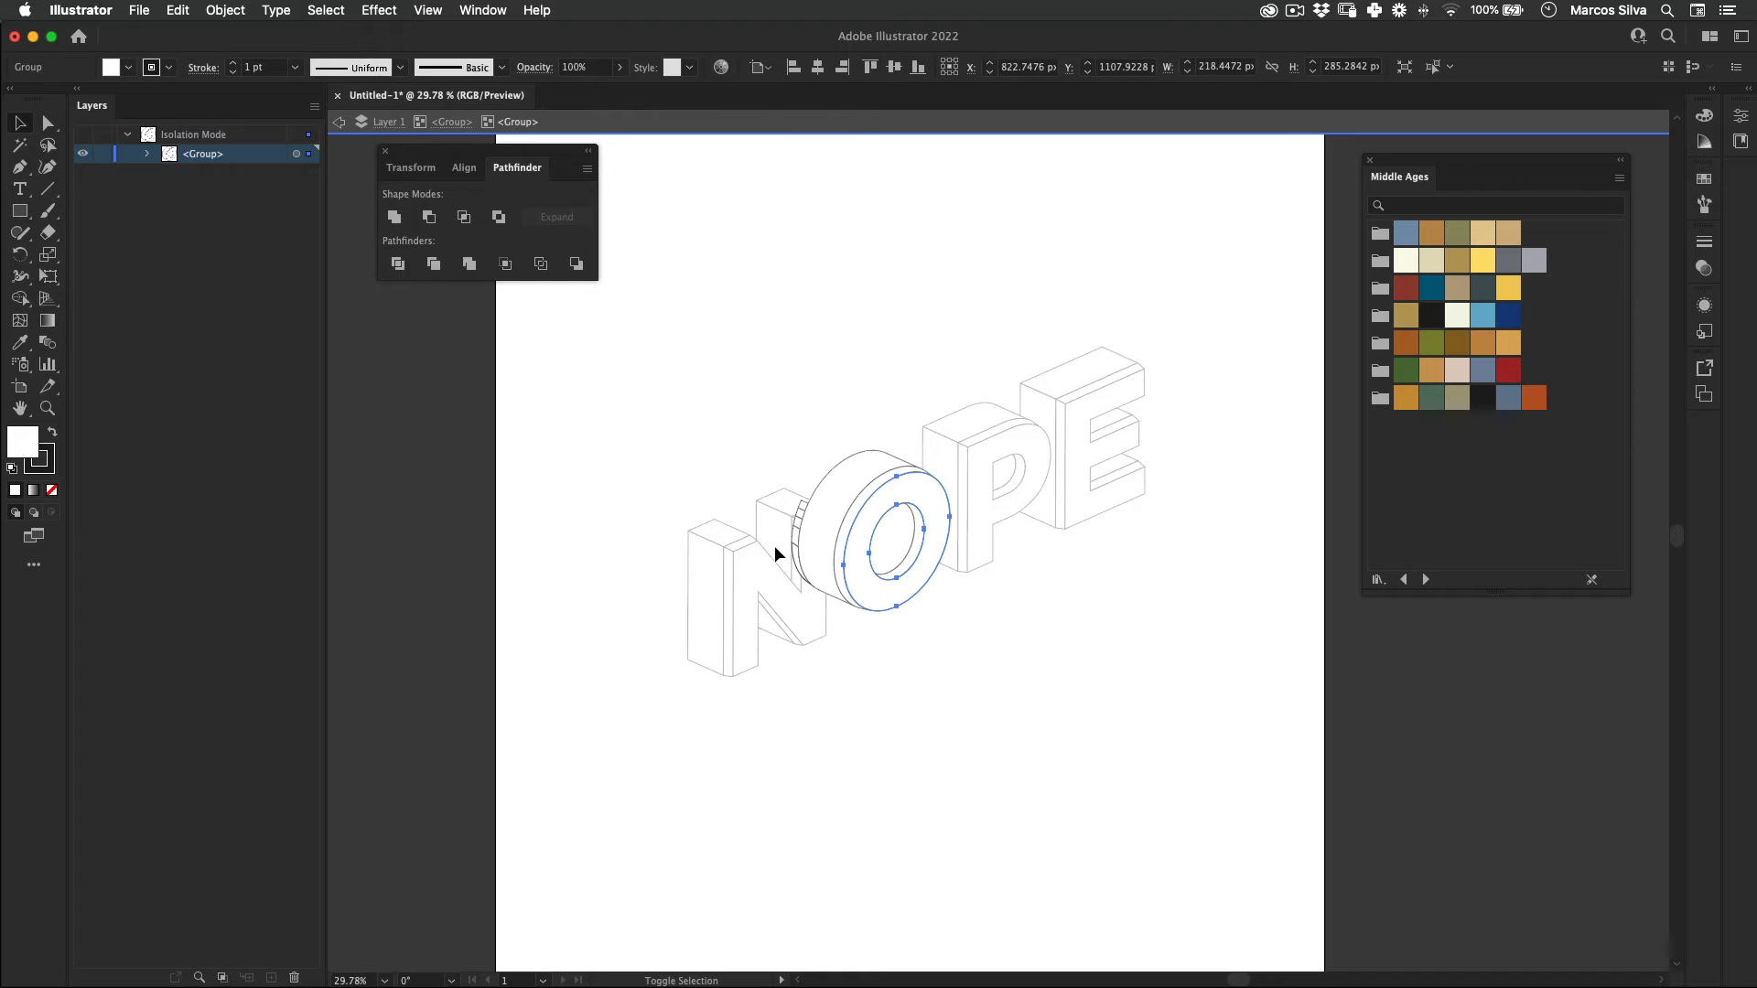
double_click(881, 612)
right_click(865, 490)
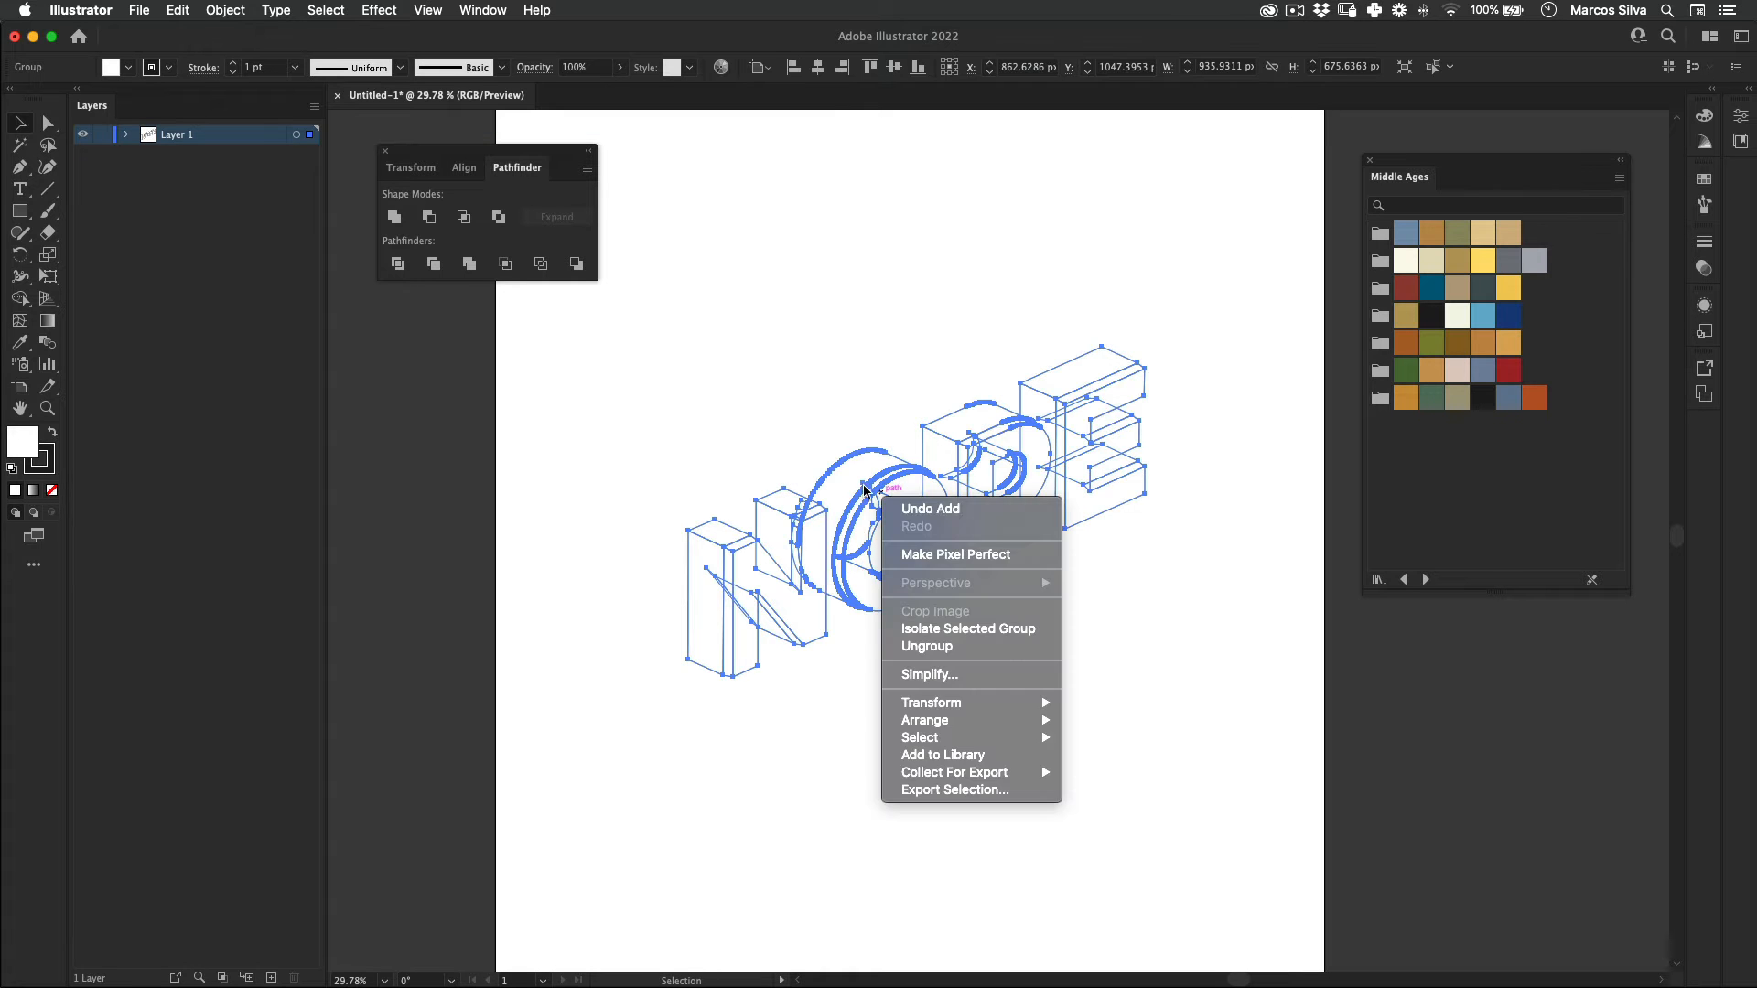
left_click(951, 651)
Step: Ungroup the O, N, P and E one by one so their faces can be selected individually
left_click(877, 496)
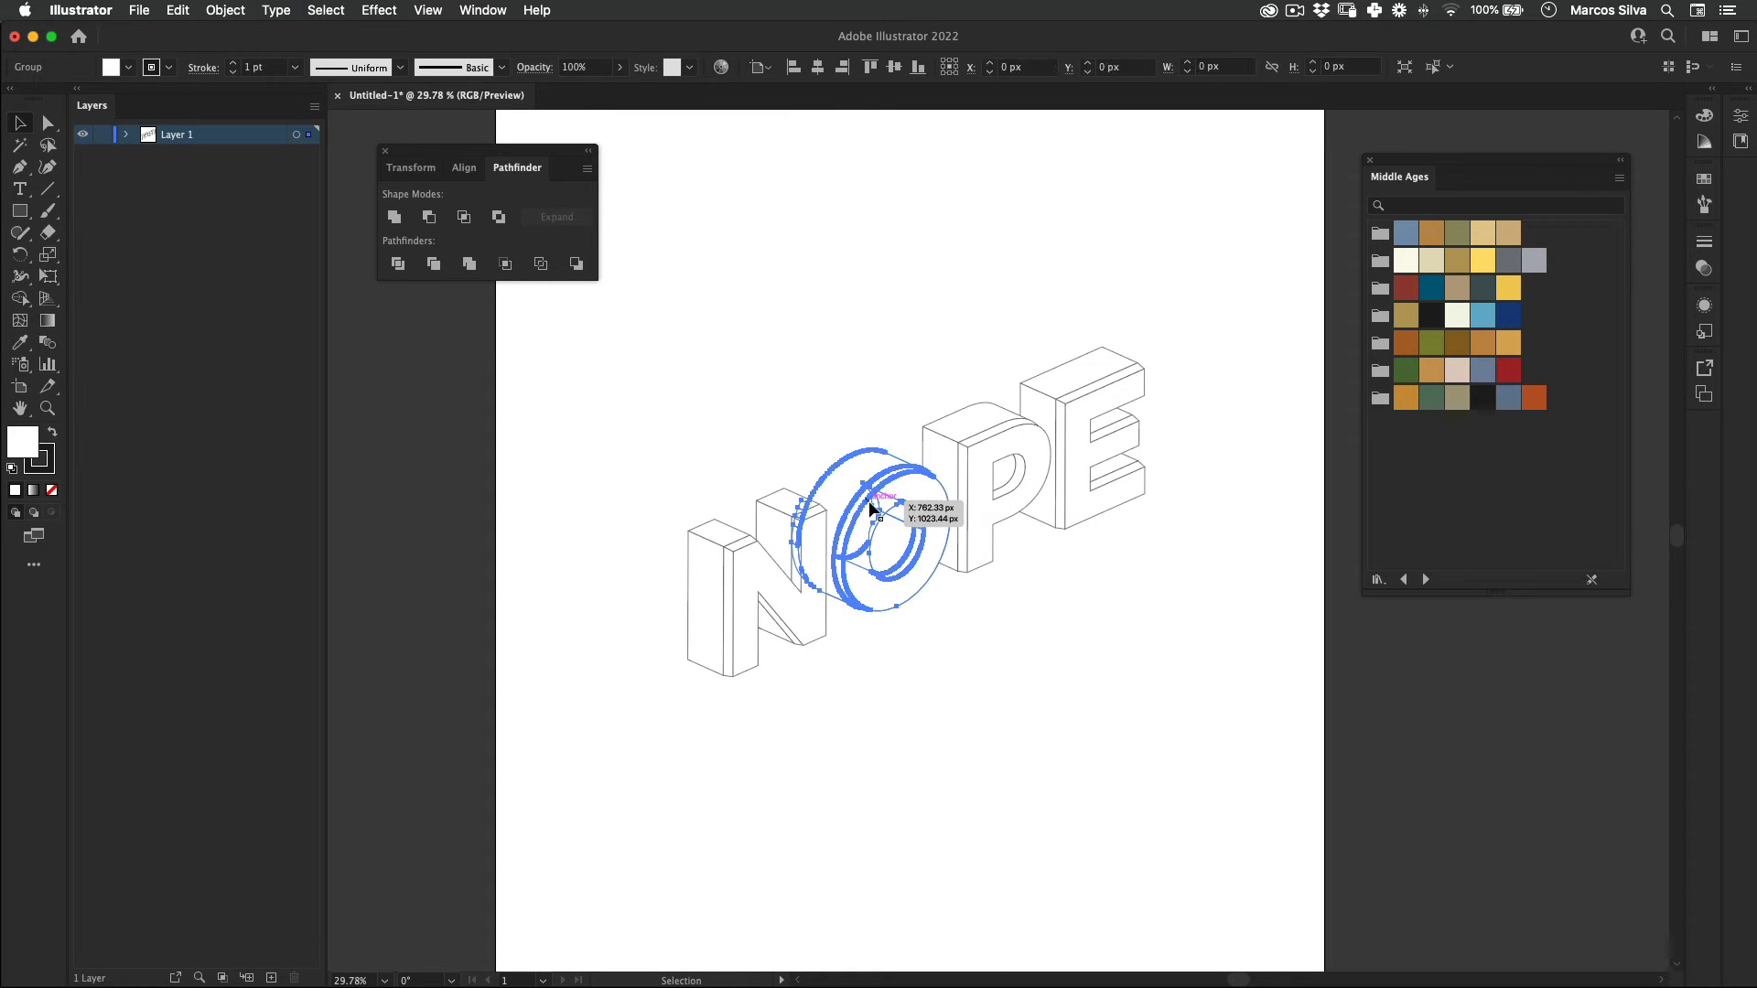
right_click(884, 498)
left_click(924, 646)
left_click(755, 595)
right_click(746, 575)
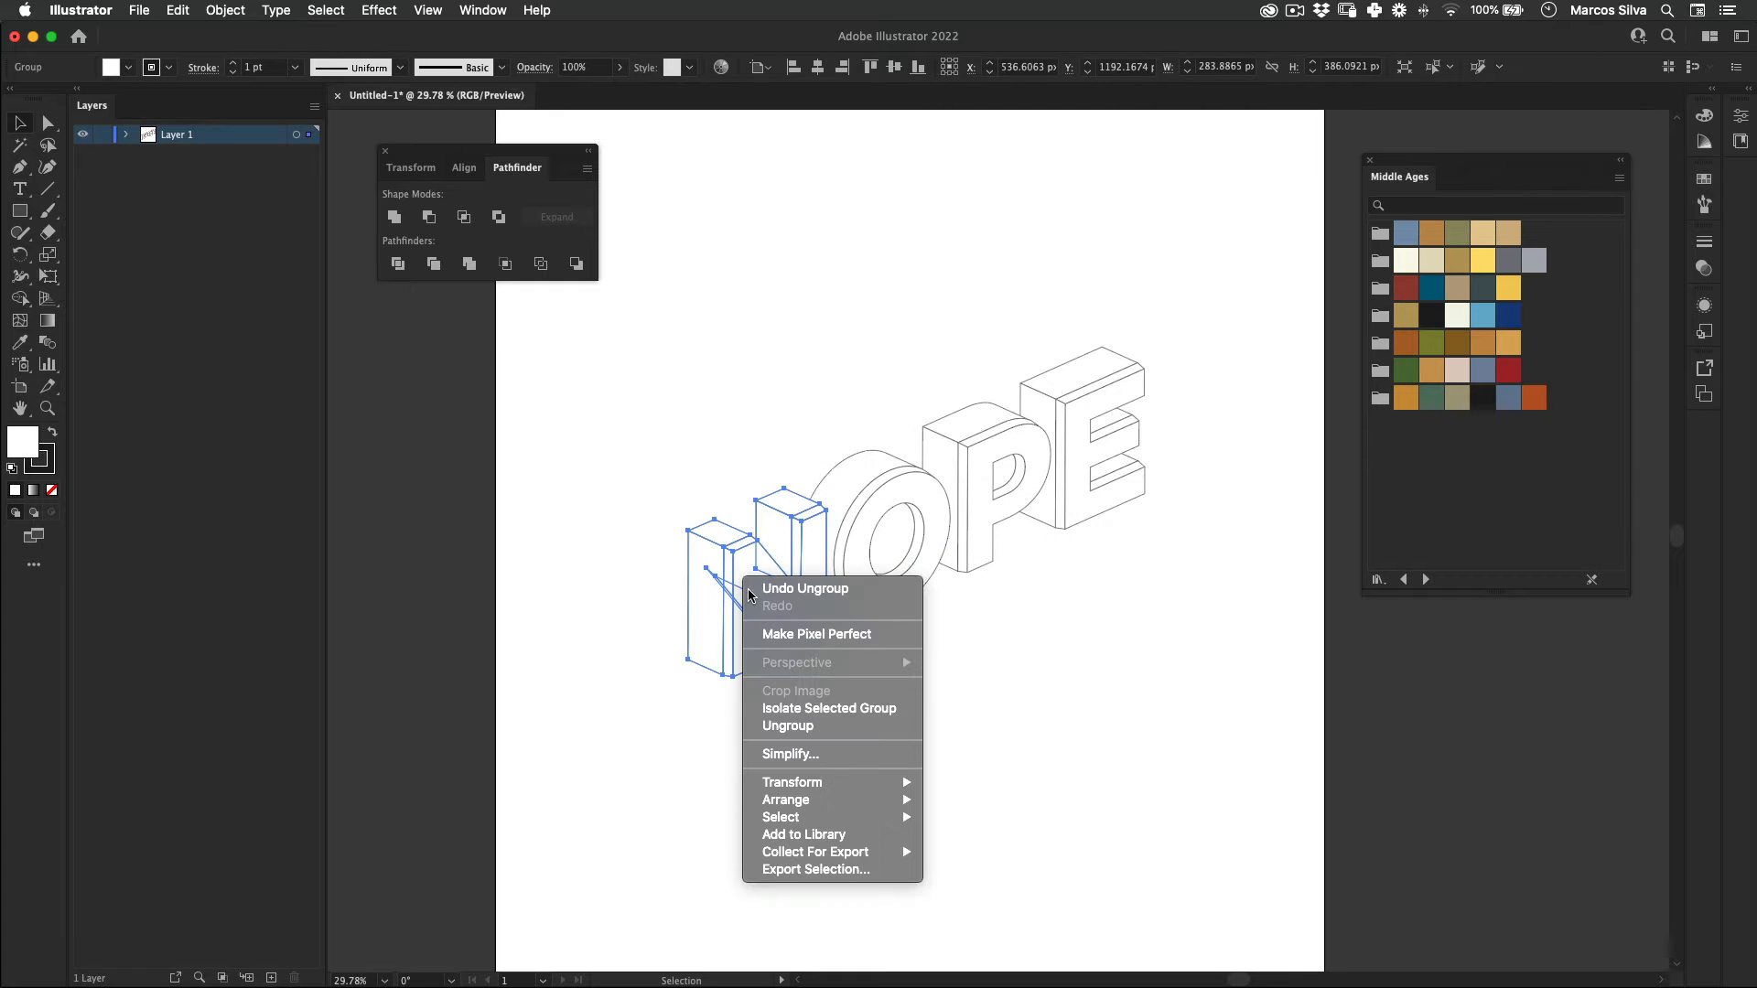
left_click(780, 718)
left_click(993, 454)
right_click(986, 444)
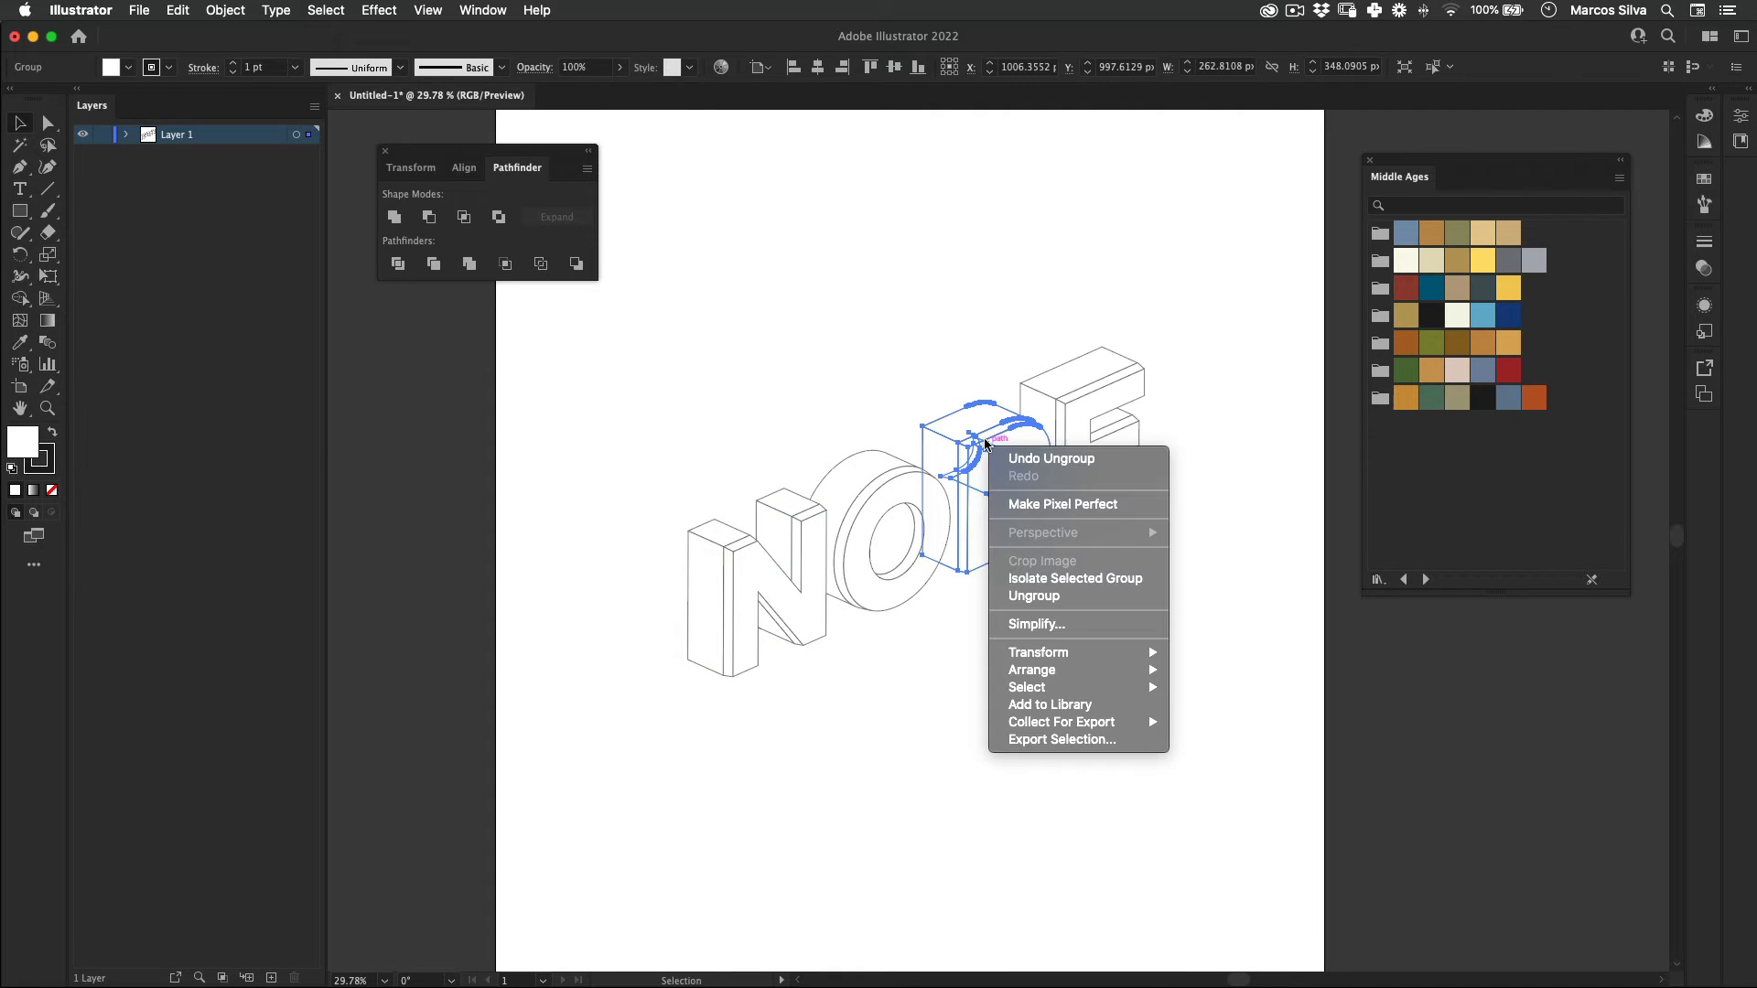
left_click(1056, 599)
left_click(1089, 412)
right_click(1092, 424)
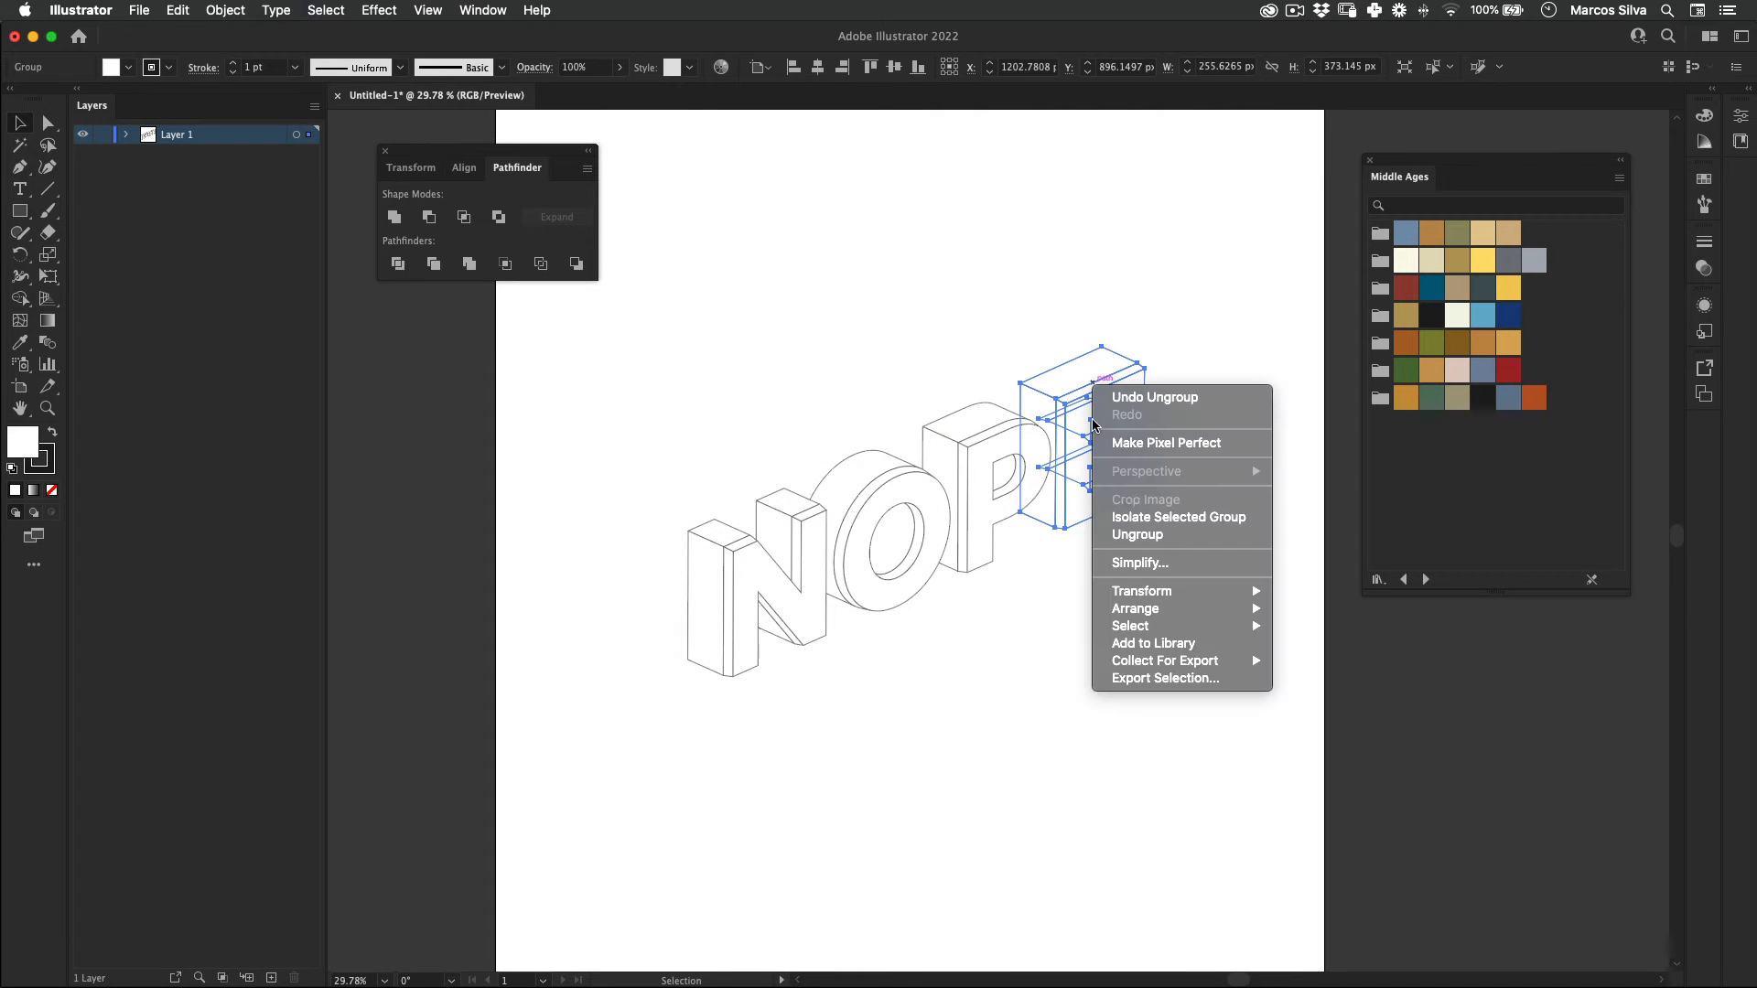
left_click(1148, 540)
left_click(827, 703)
Step: Fill the front faces of all four letters with the off-white Middle Ages swatch C=6 M=1 Y=13 K=0
left_click(782, 563)
left_click(902, 509, "shift")
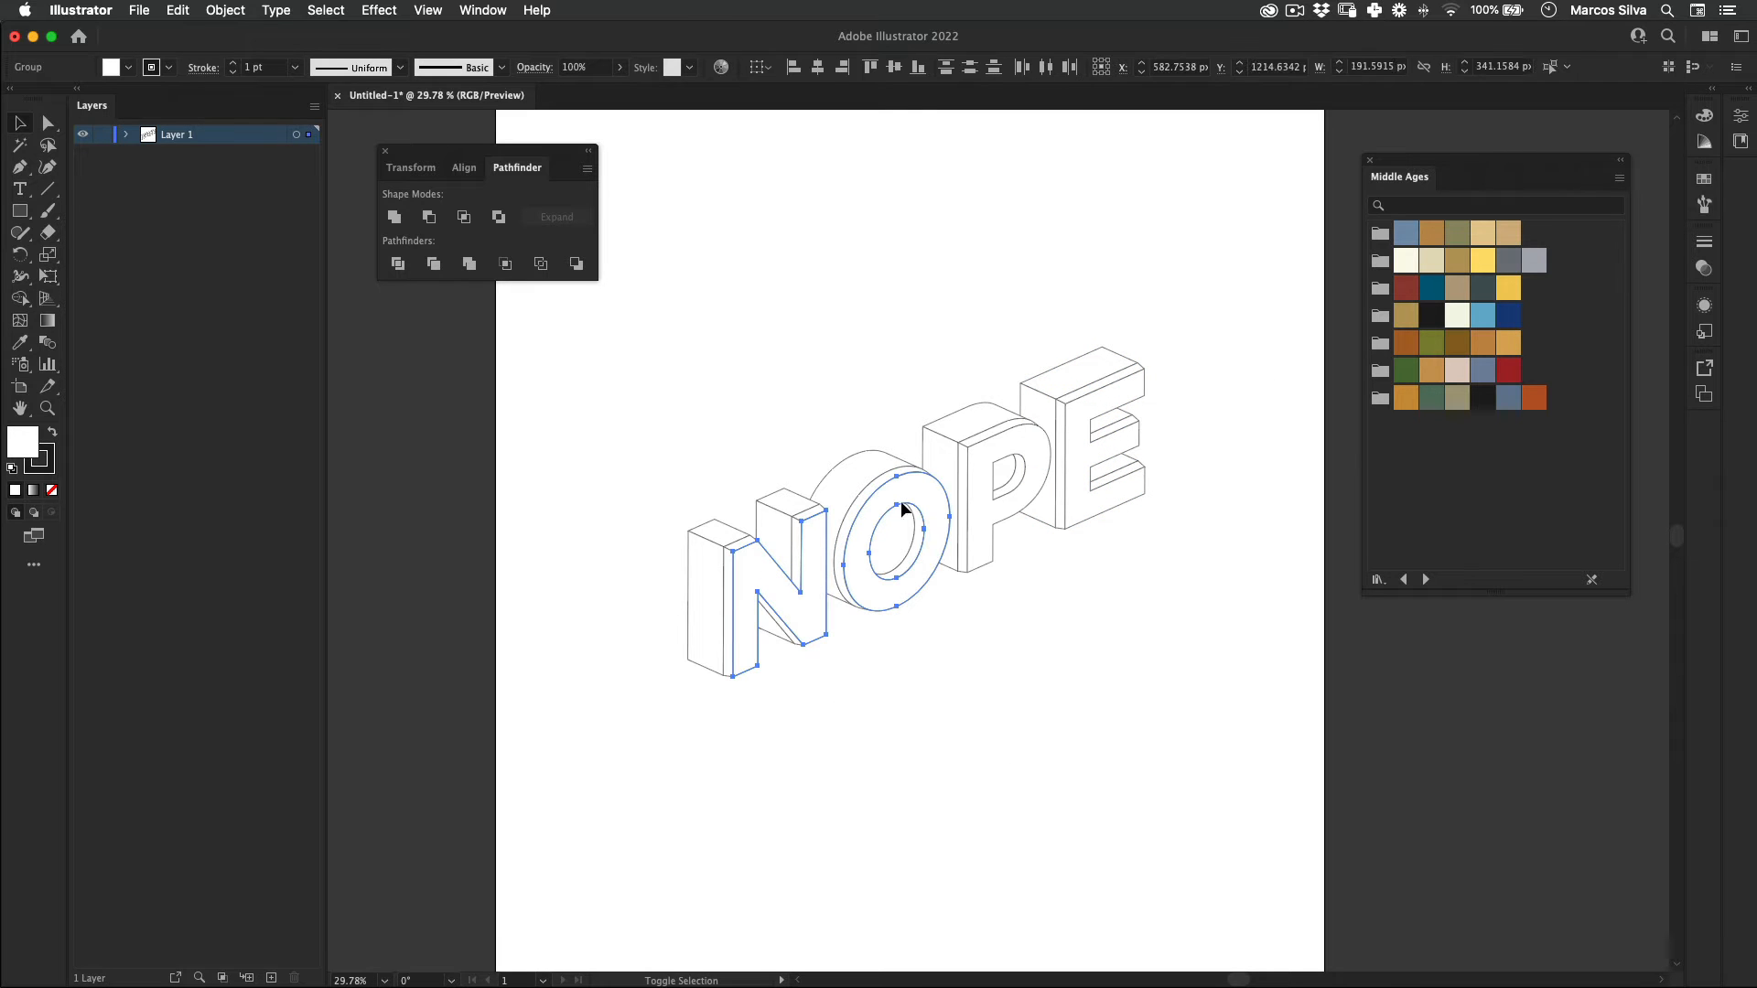
left_click(993, 456, "shift")
left_click(1096, 403, "shift")
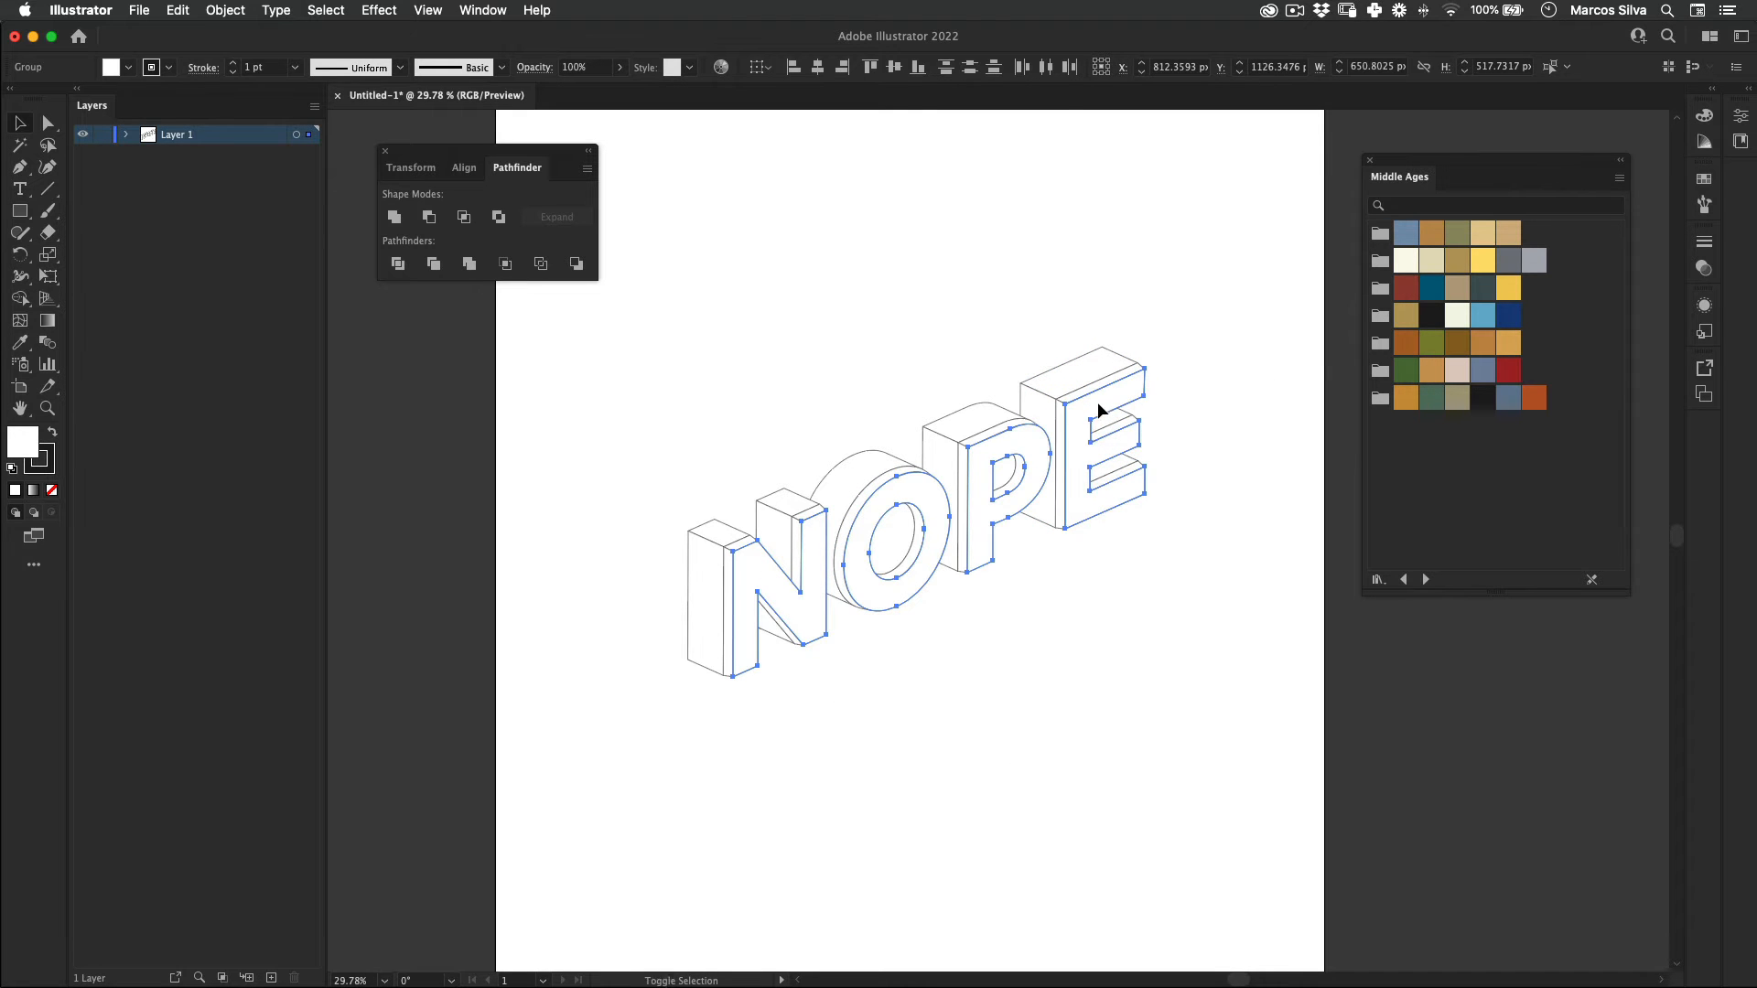
left_click(1458, 315)
left_click(758, 706)
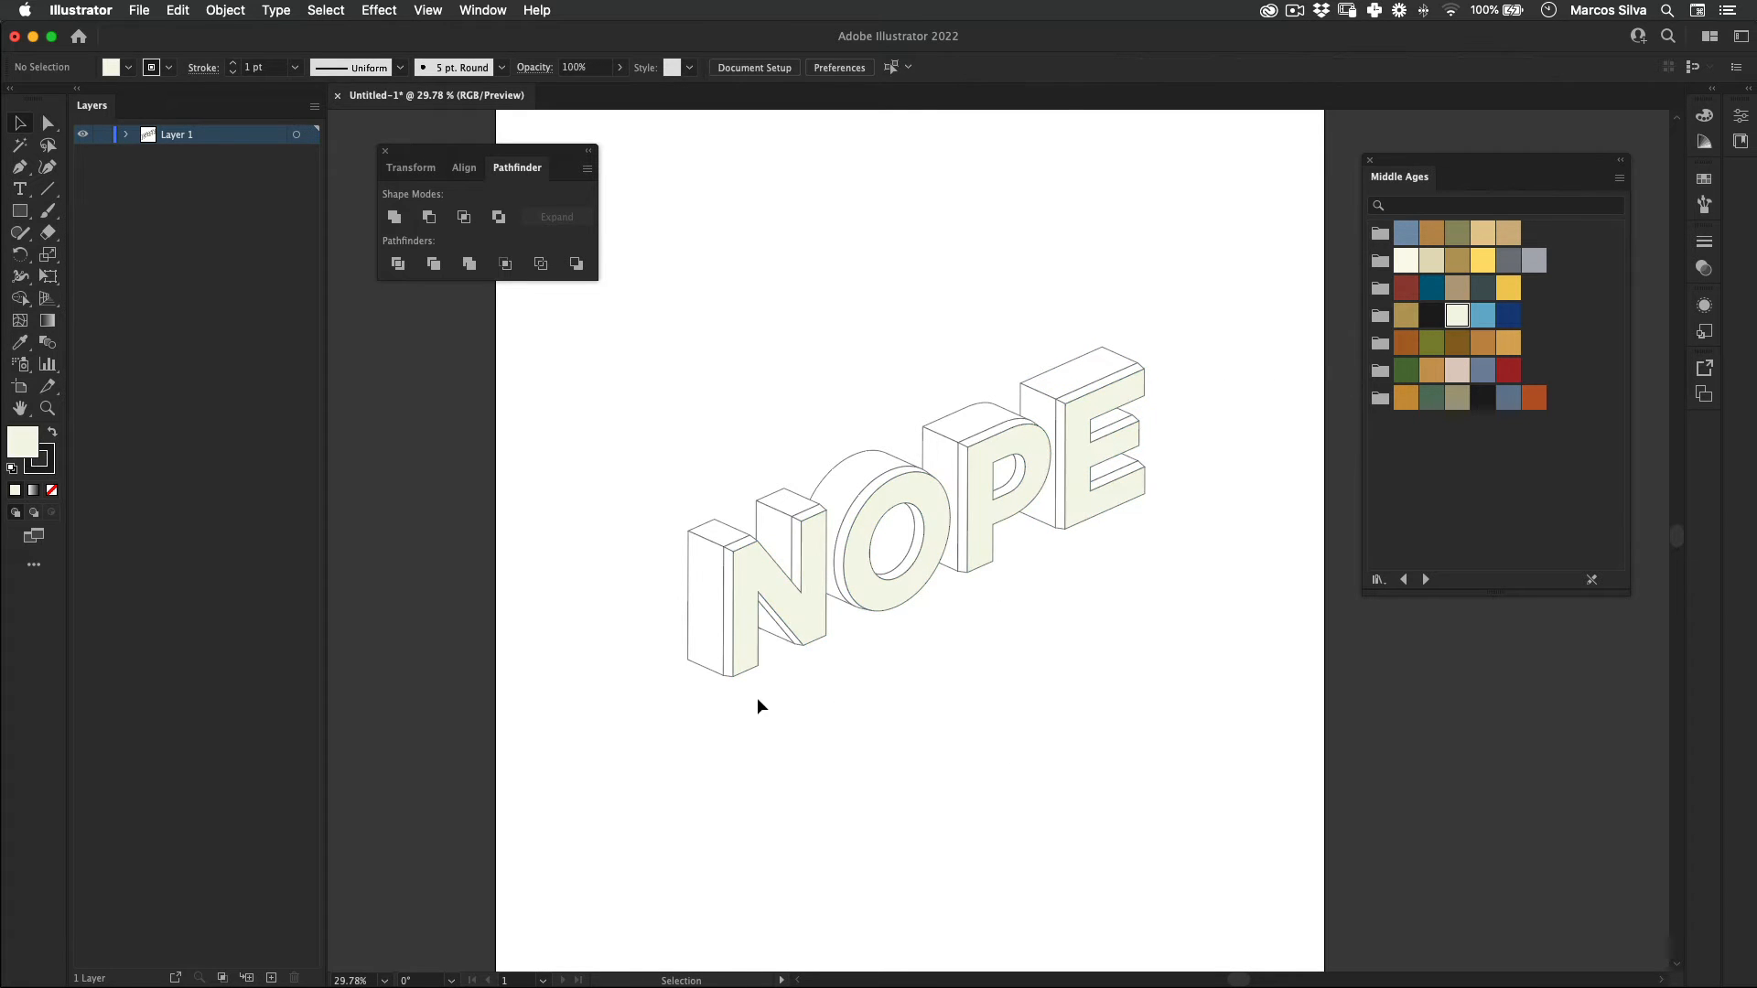
left_click(732, 567)
left_click(804, 515, "shift")
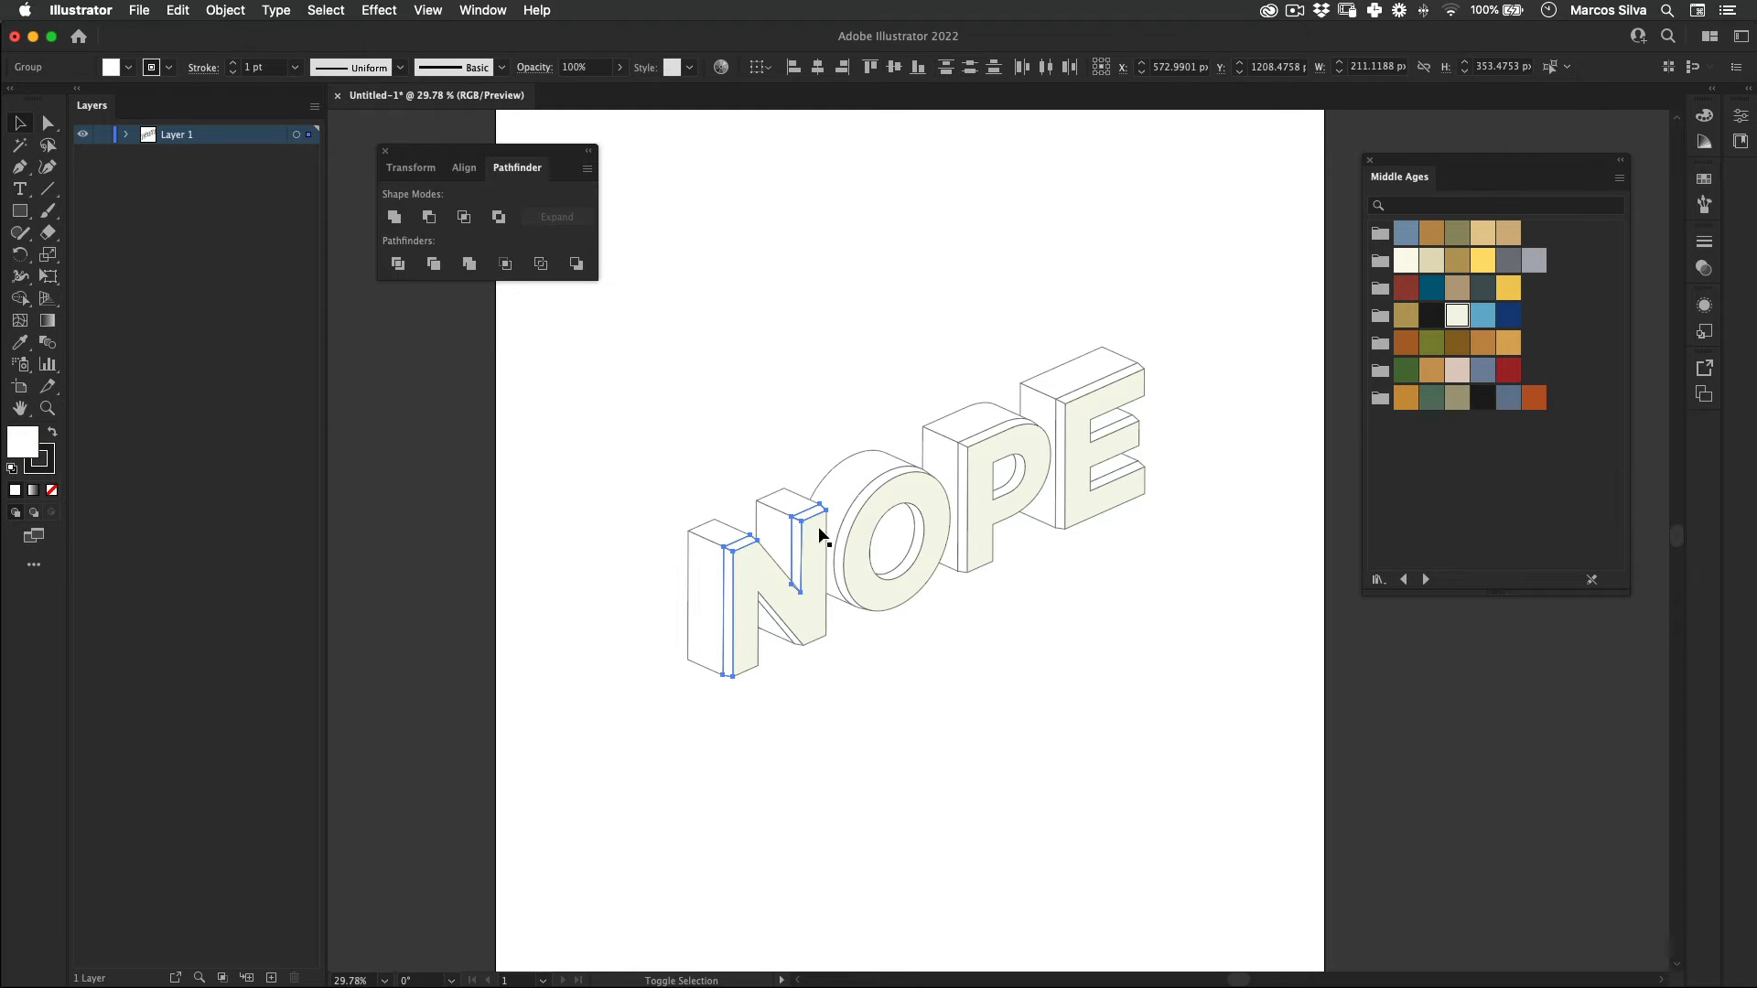
left_click(817, 590, "shift")
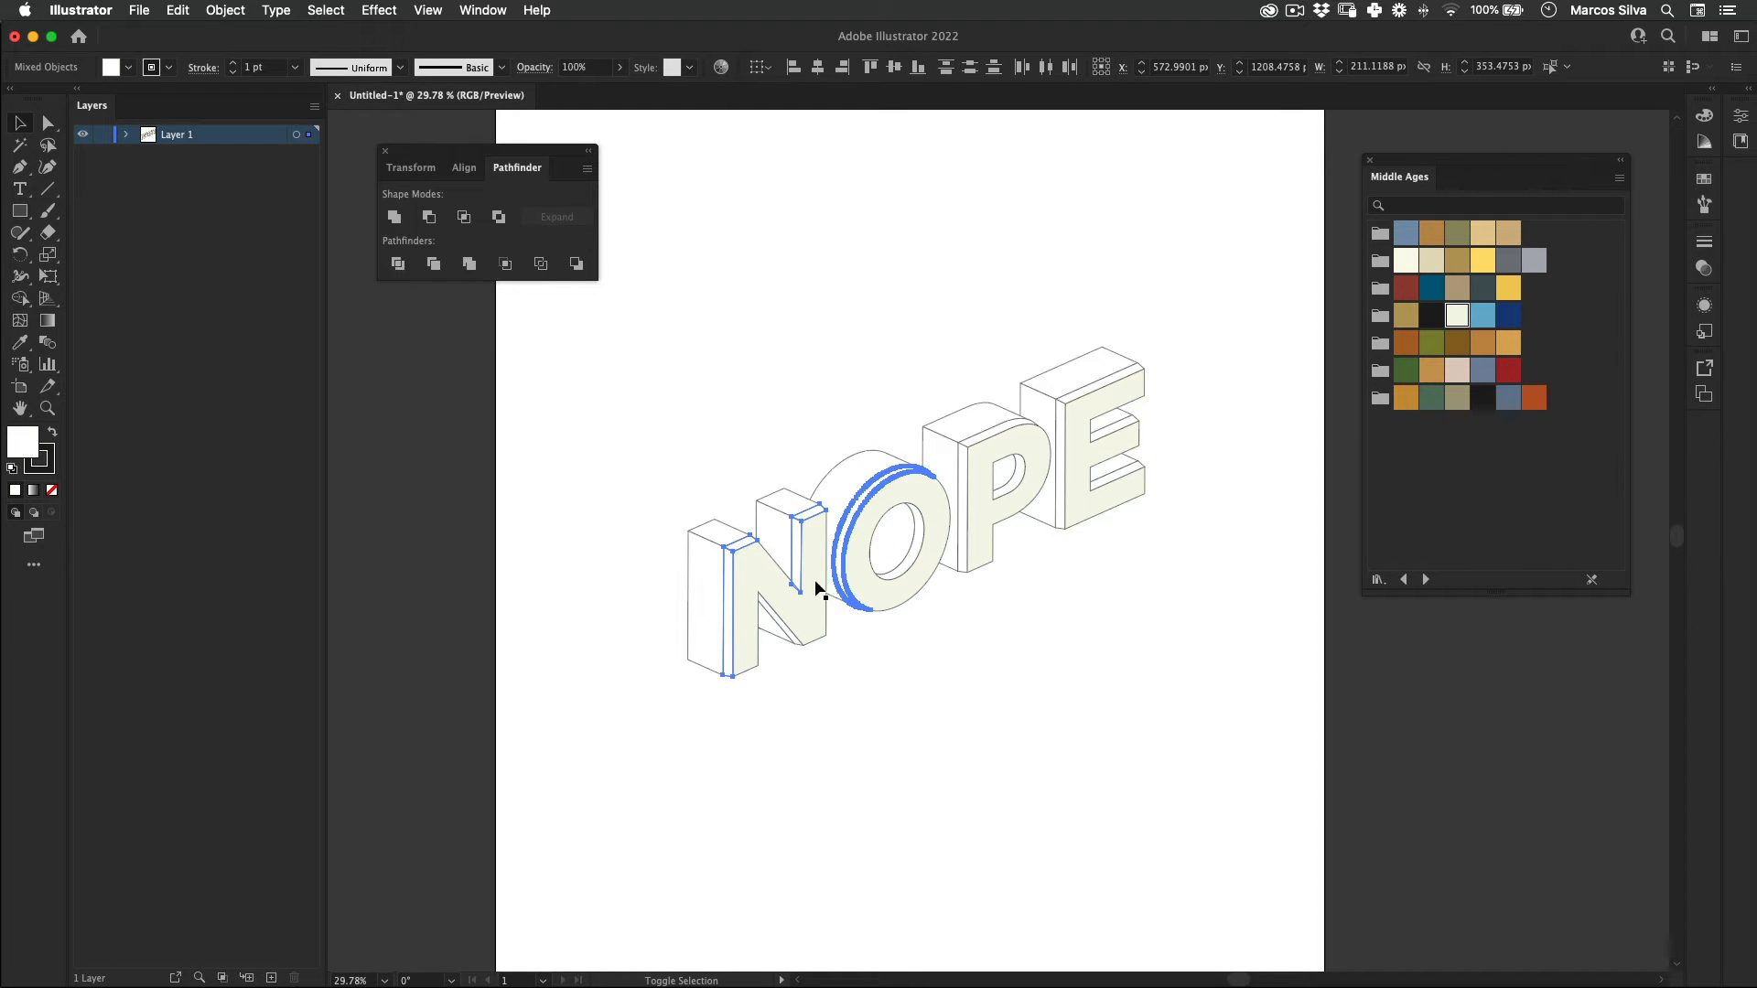
double_click(789, 576)
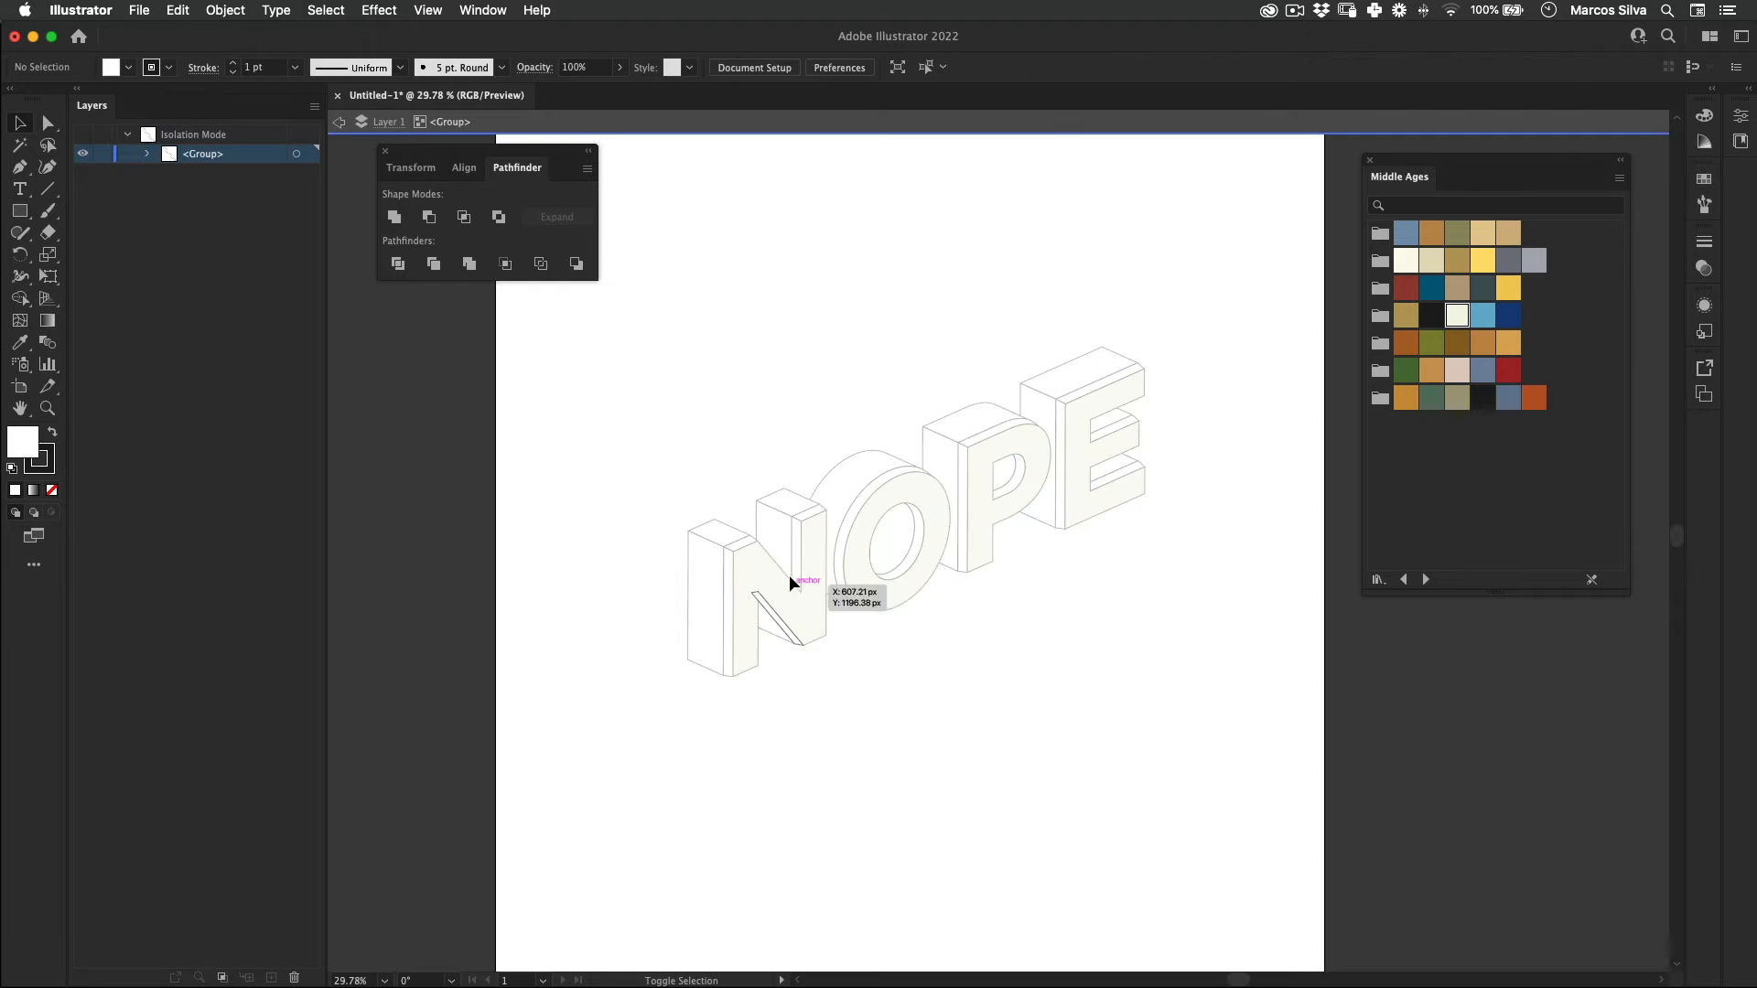
key("Escape")
Step: Fill the narrow front bevels of all four letters, including the inner ones, with the light blue Middle Ages swatch
left_click(784, 629)
left_click(799, 551, "shift")
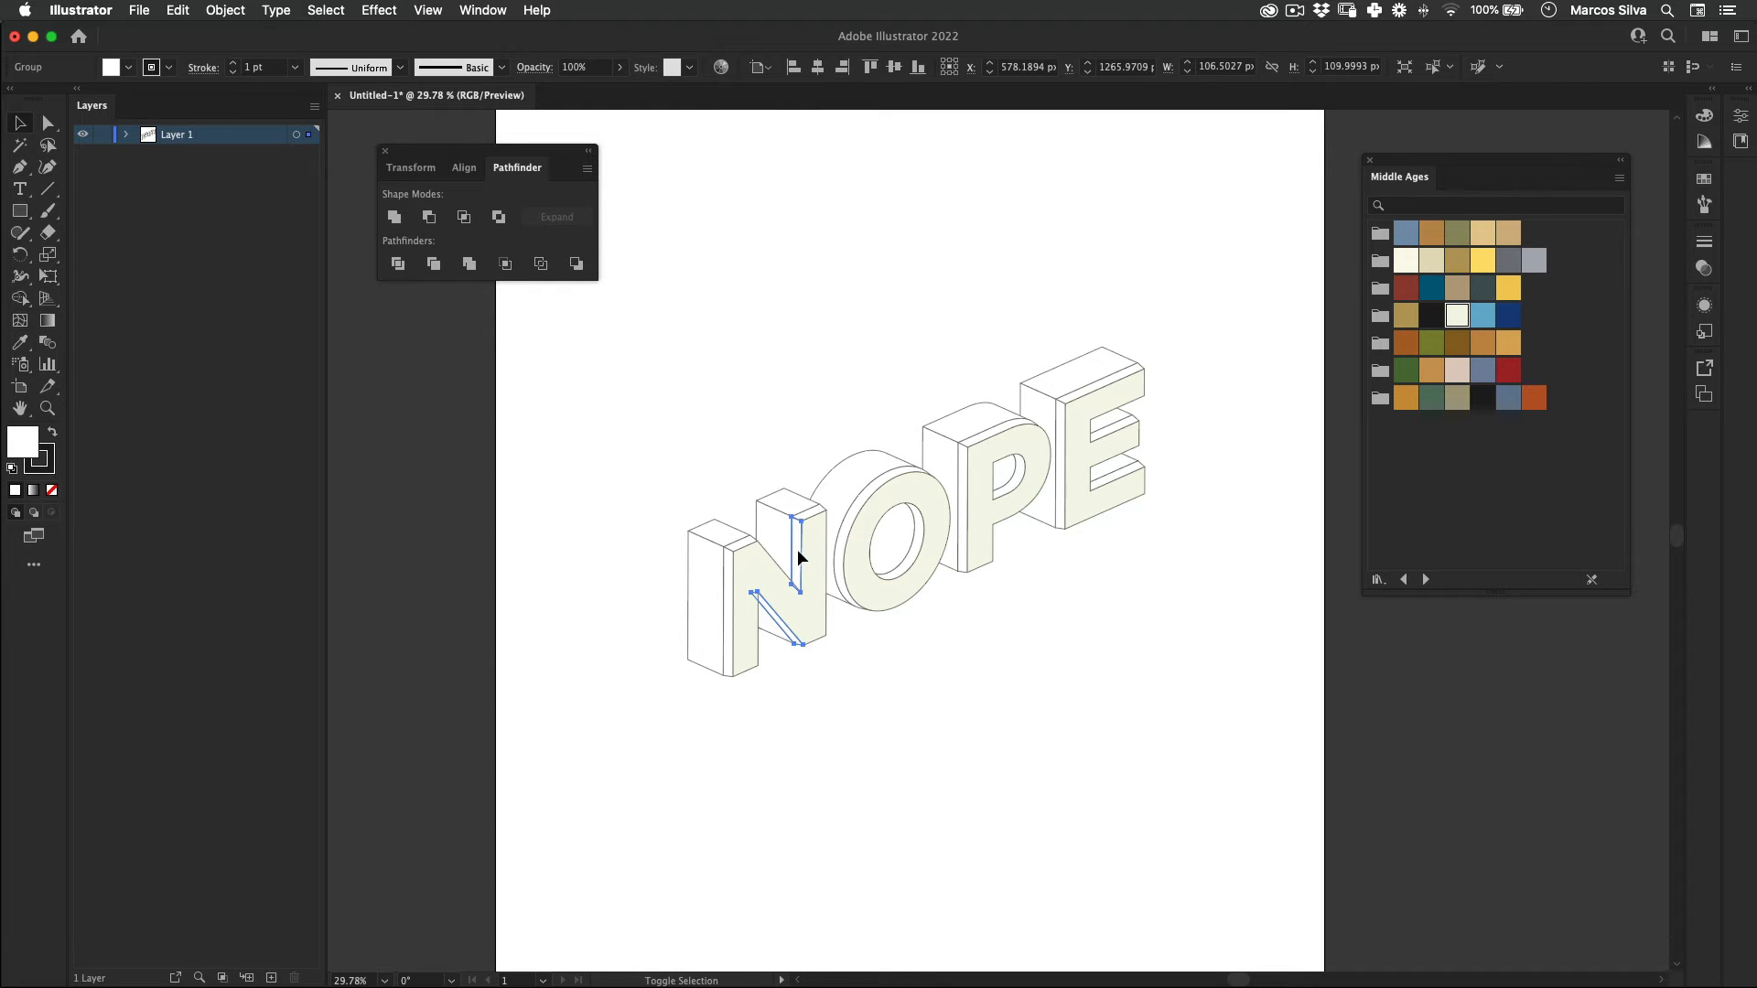
left_click(806, 513, "shift")
left_click(738, 550, "shift")
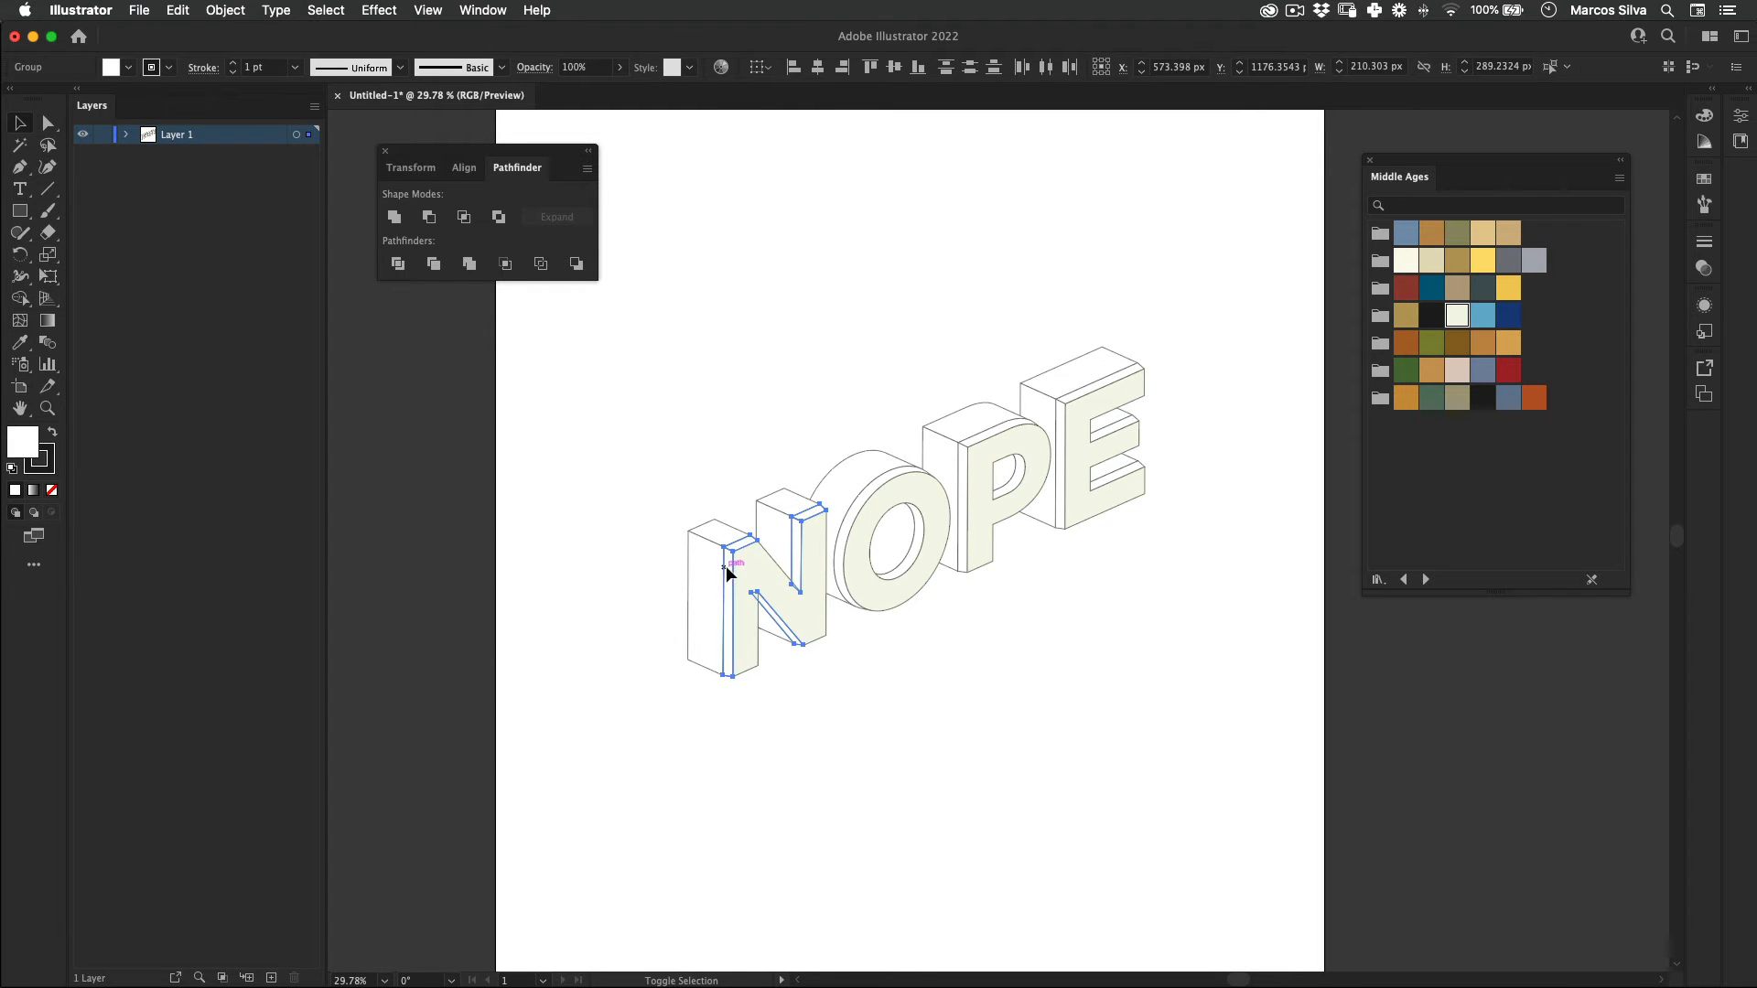
left_click(881, 487, "shift")
left_click(924, 525, "shift")
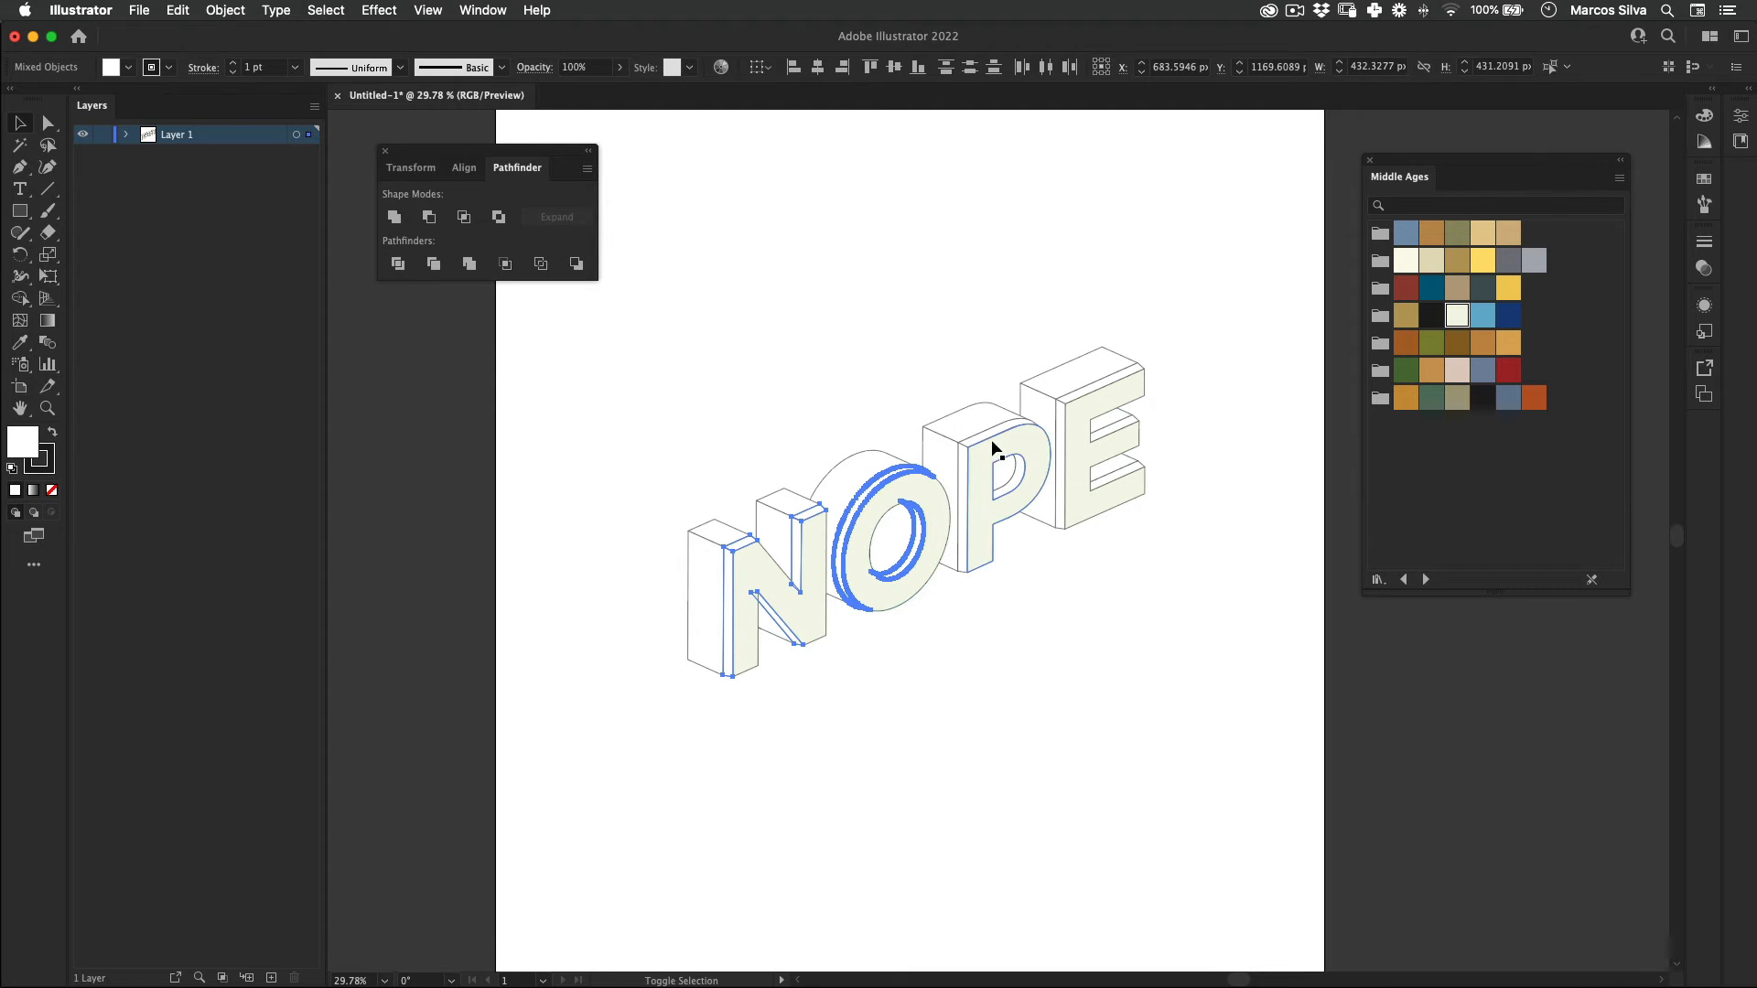
left_click(1007, 480, "shift")
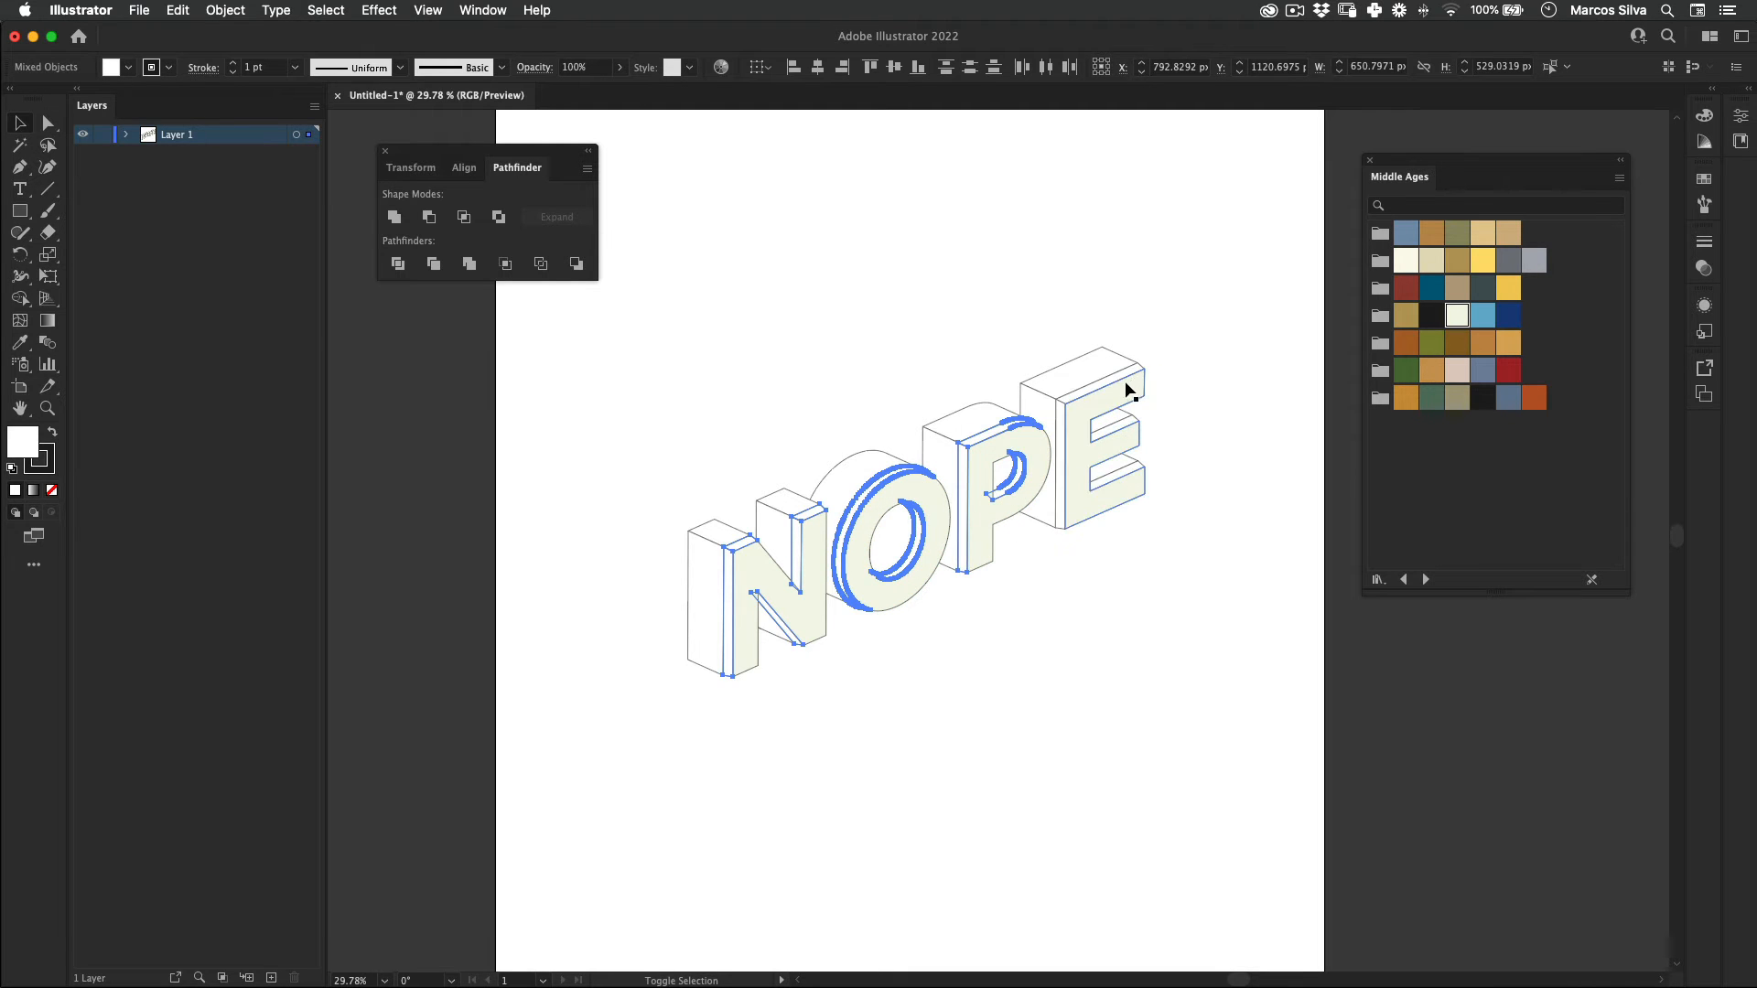
left_click(1060, 423, "shift")
left_click(1116, 430, "shift")
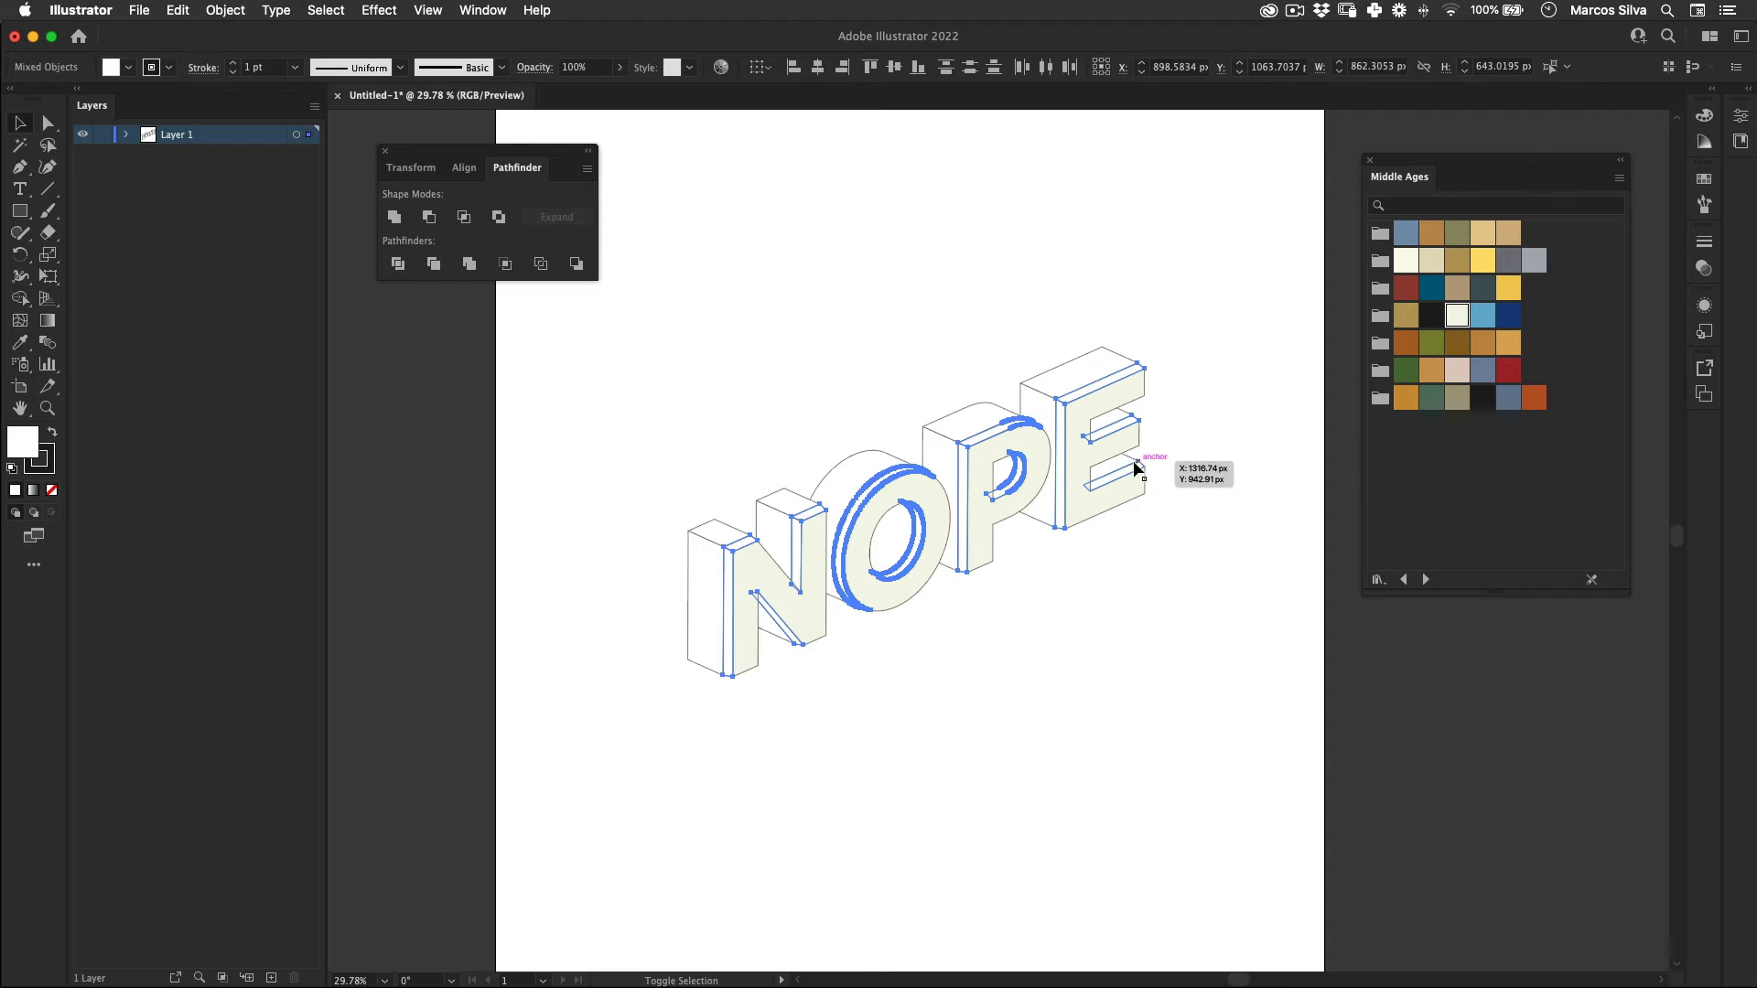
left_click(1144, 464, "shift")
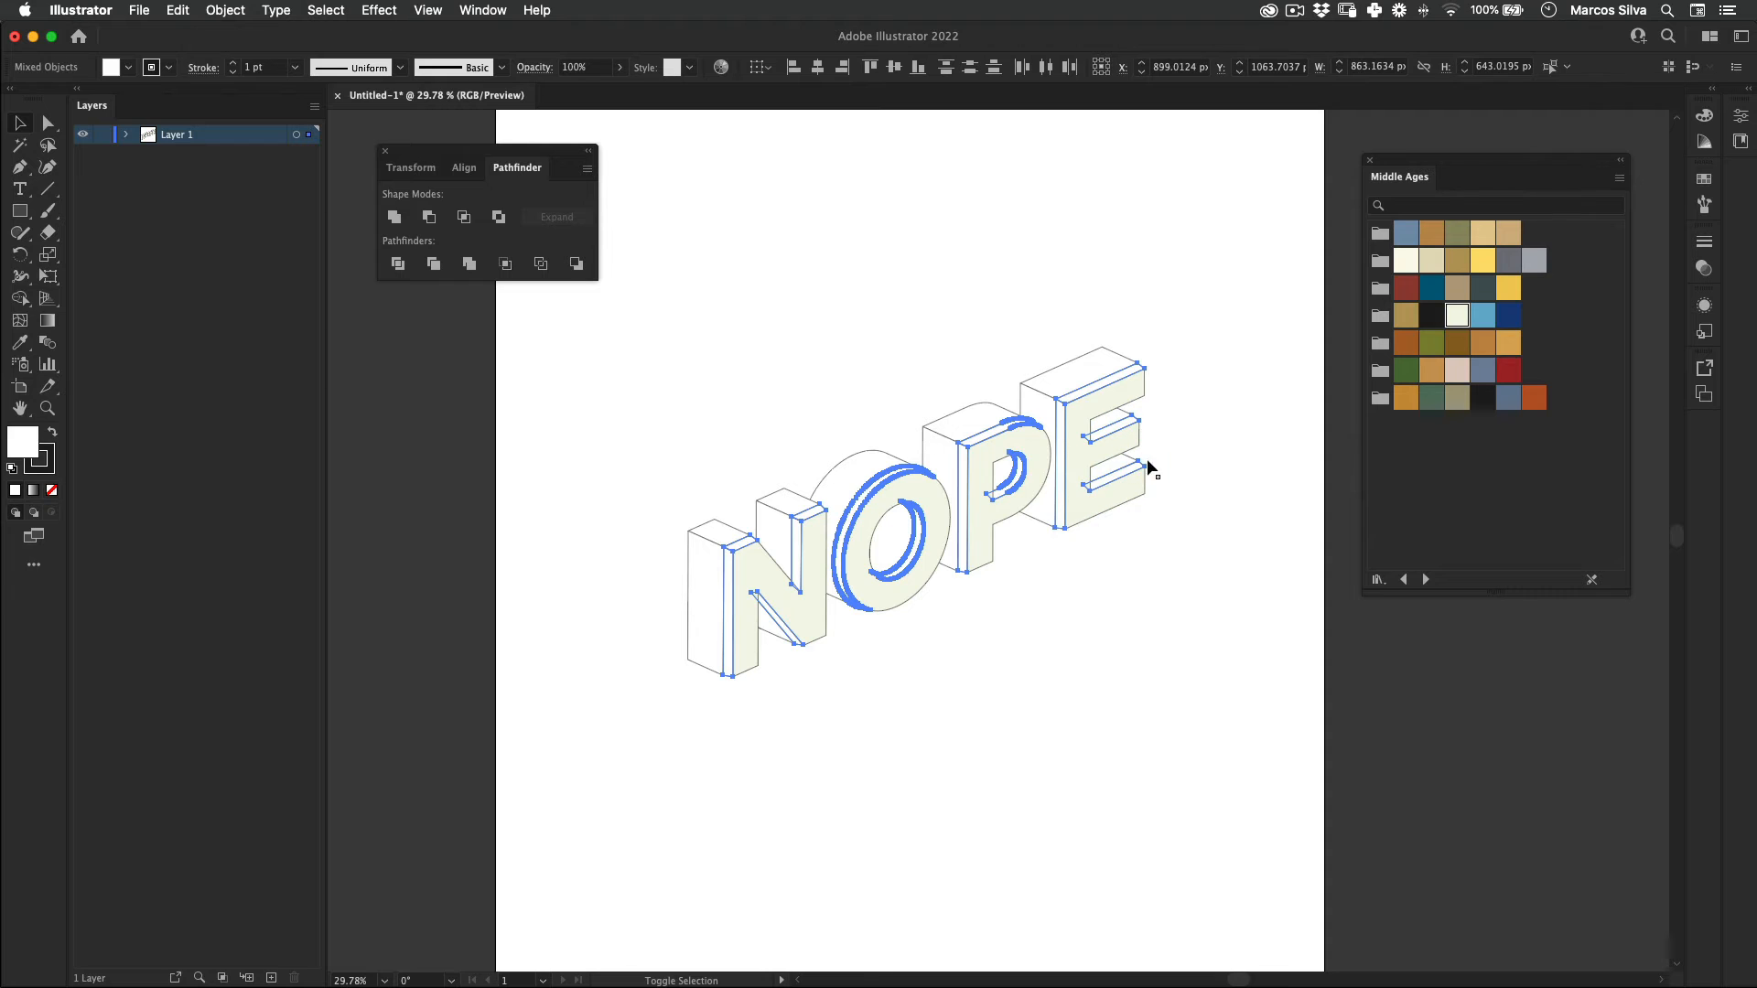
left_click(1484, 317)
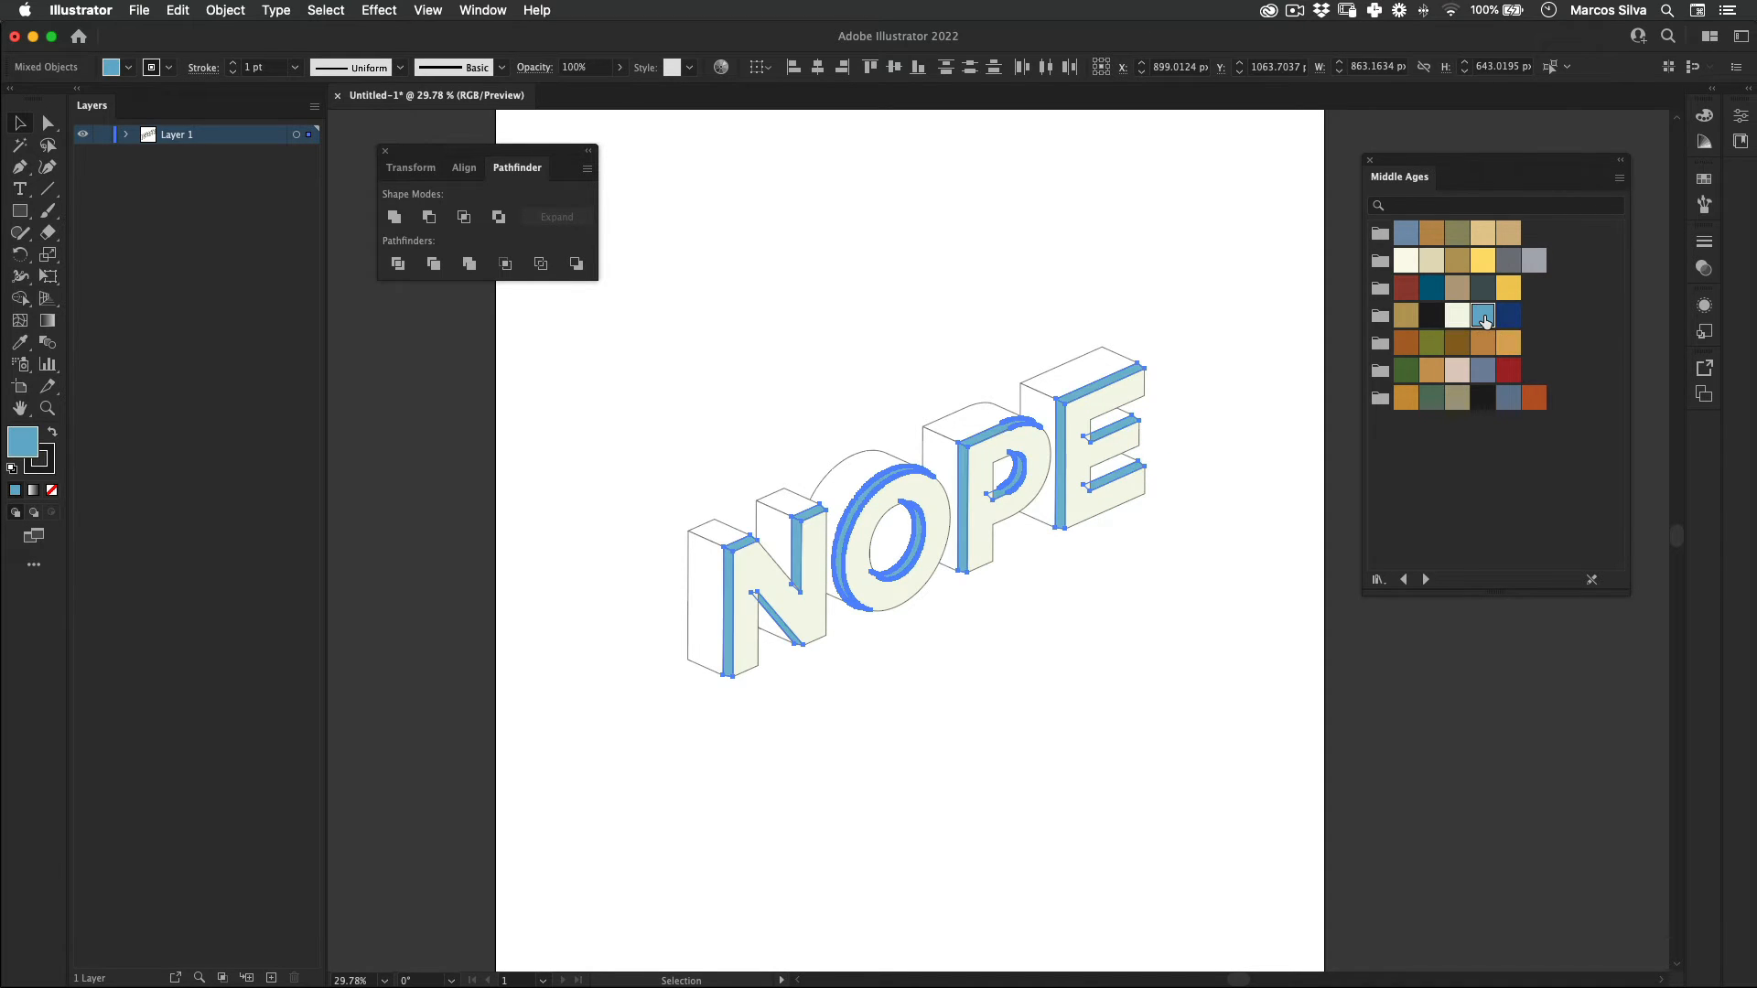
left_click(743, 810)
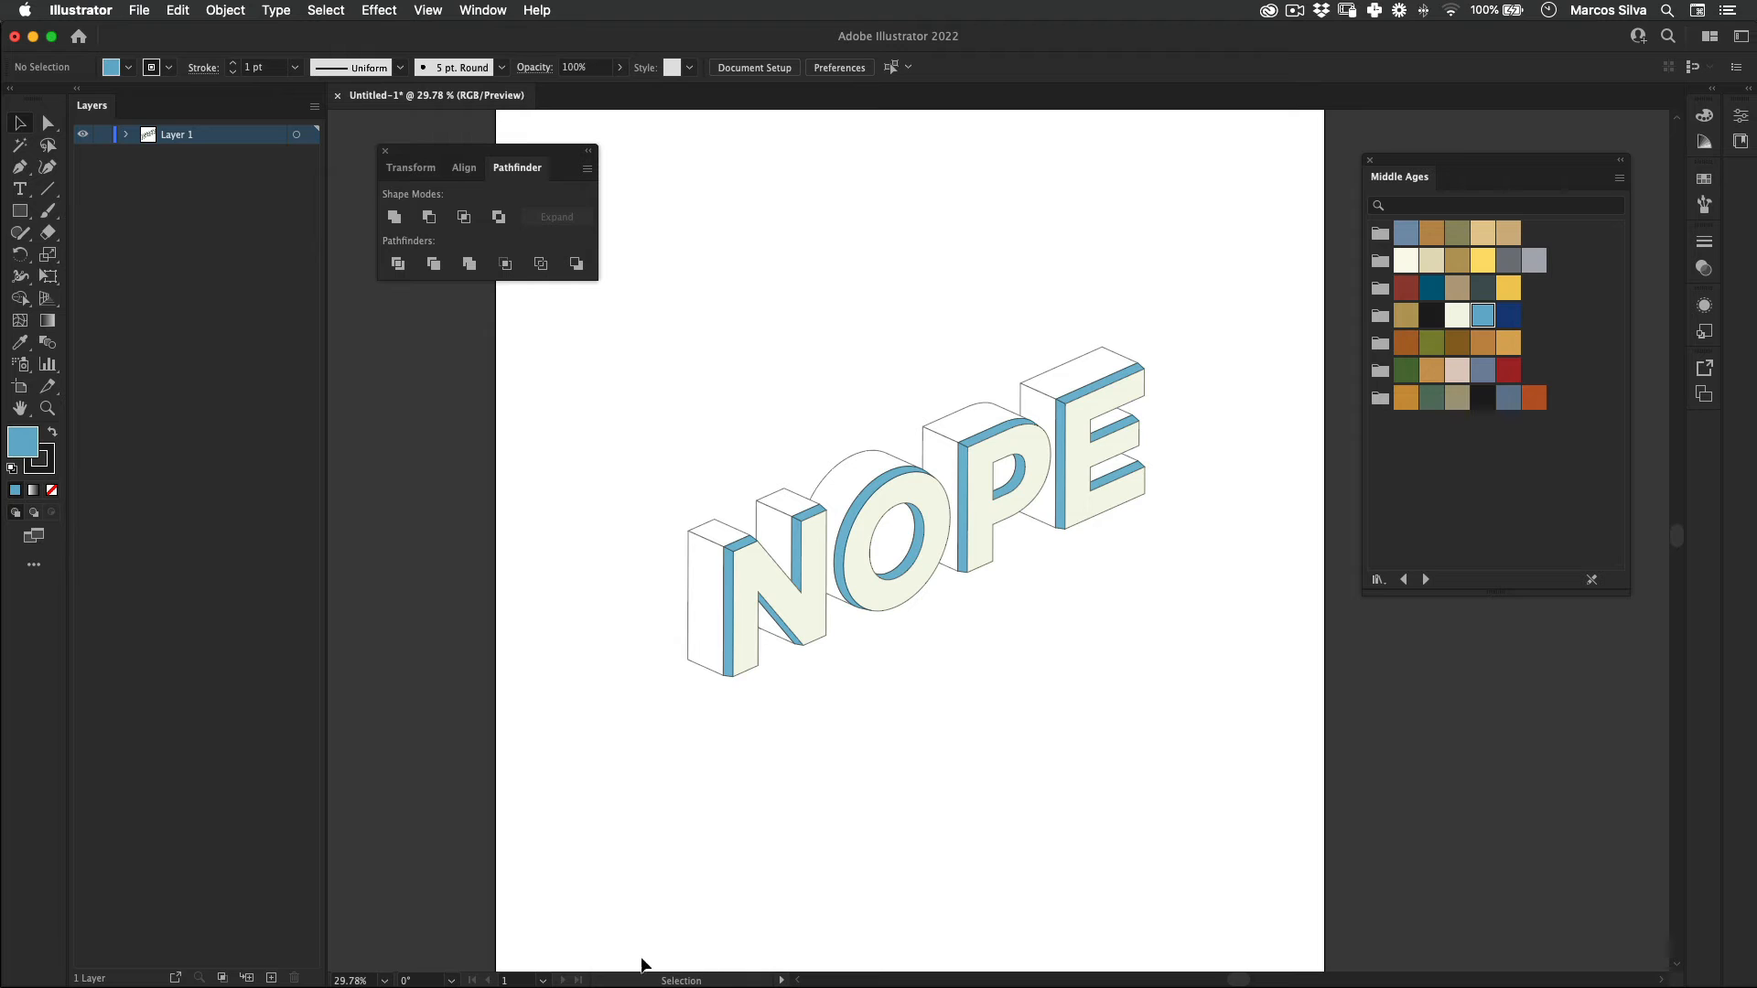
Step: Fill the left-facing side faces of the N, P and E with the dark blue Middle Ages swatch
left_click(705, 556)
left_click(772, 528, "shift")
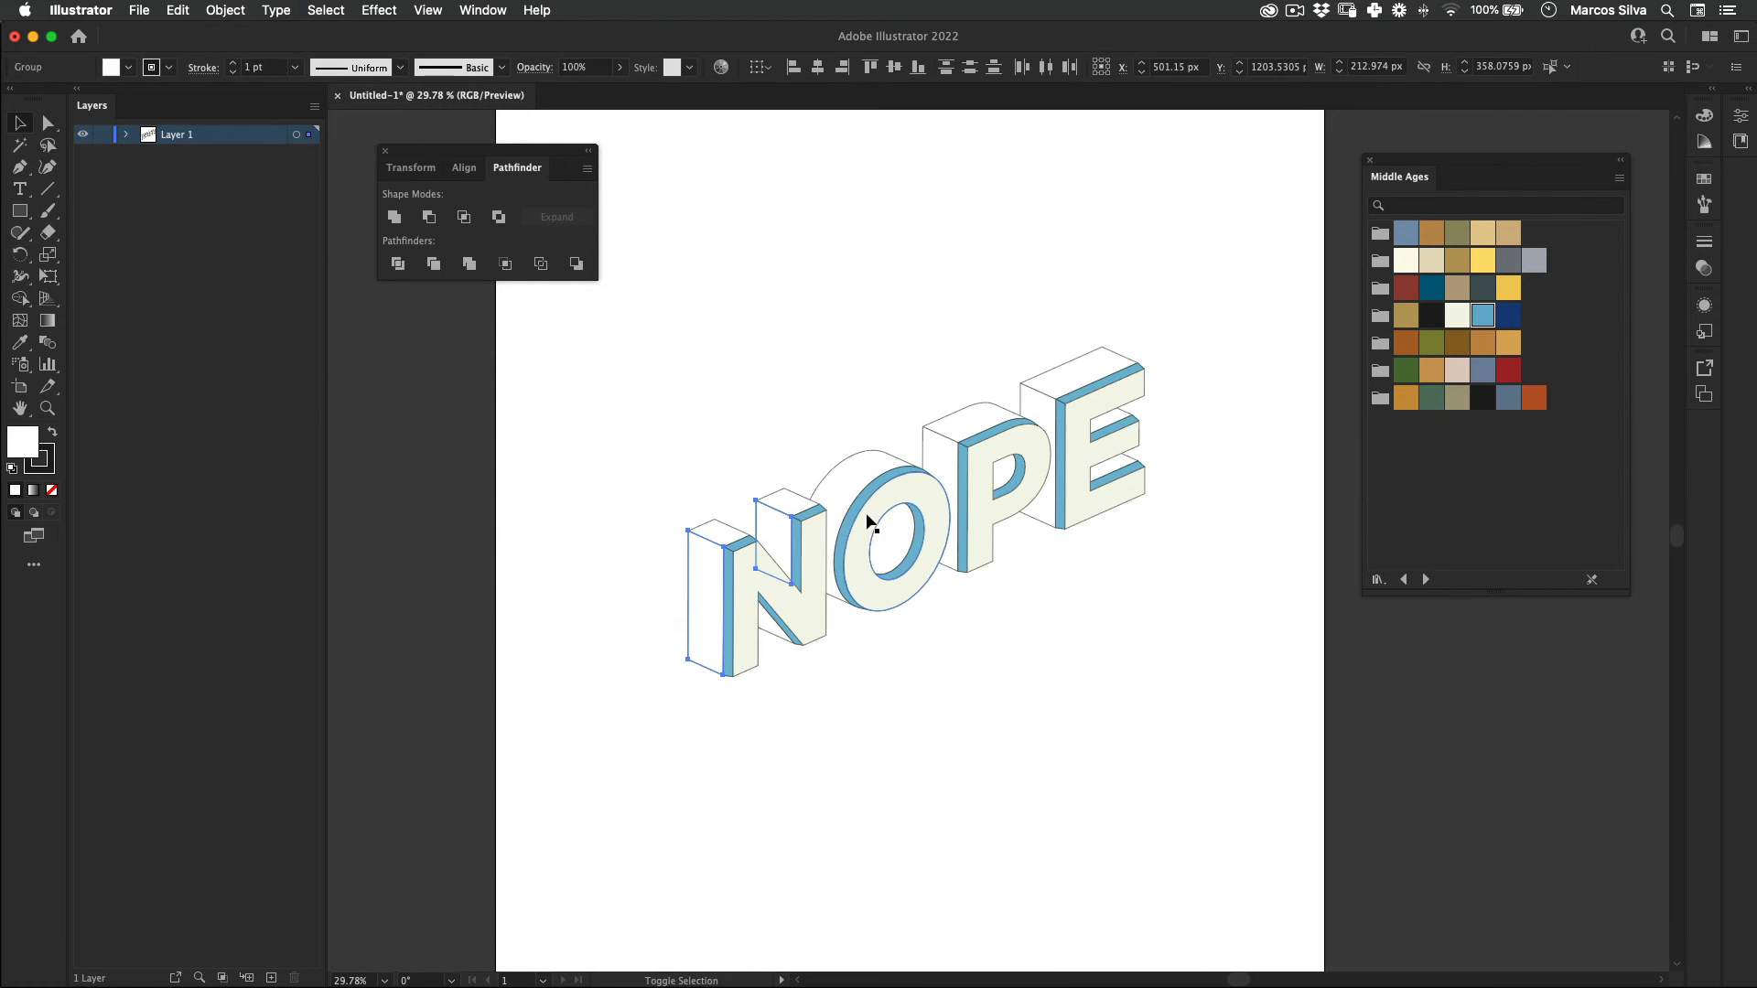
left_click(771, 626, "shift")
left_click(939, 464, "shift")
left_click(1095, 403, "shift")
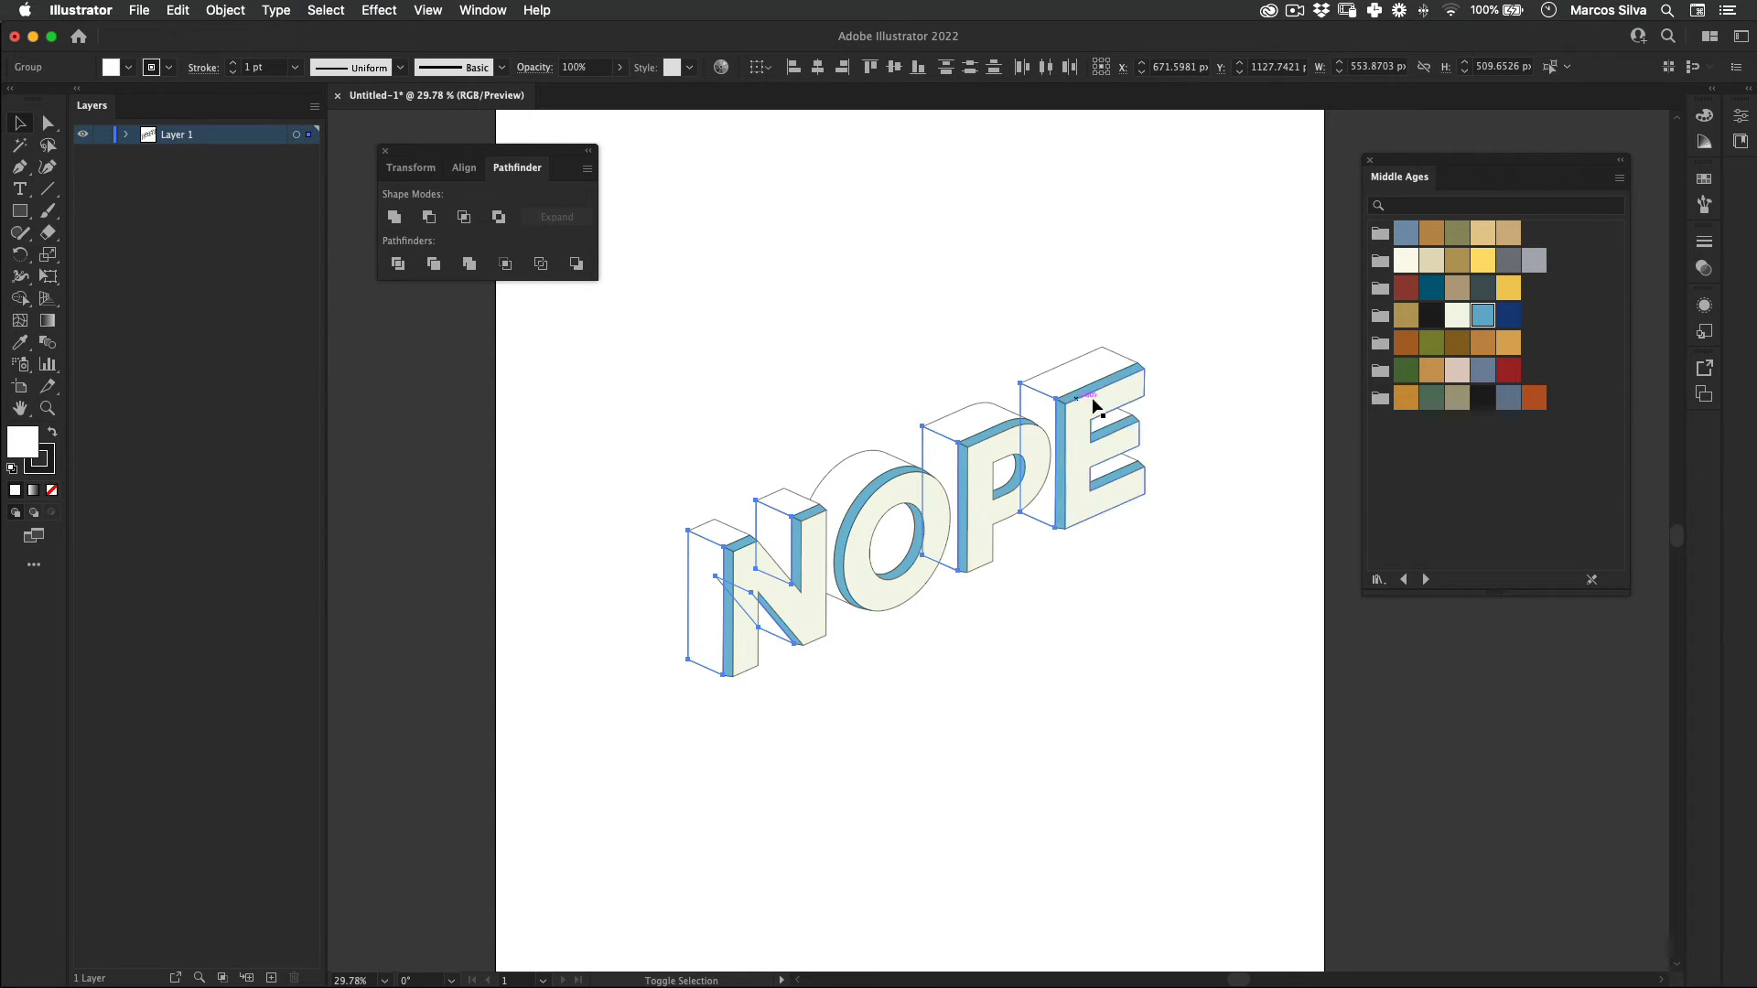
left_click(1509, 315)
left_click(826, 867)
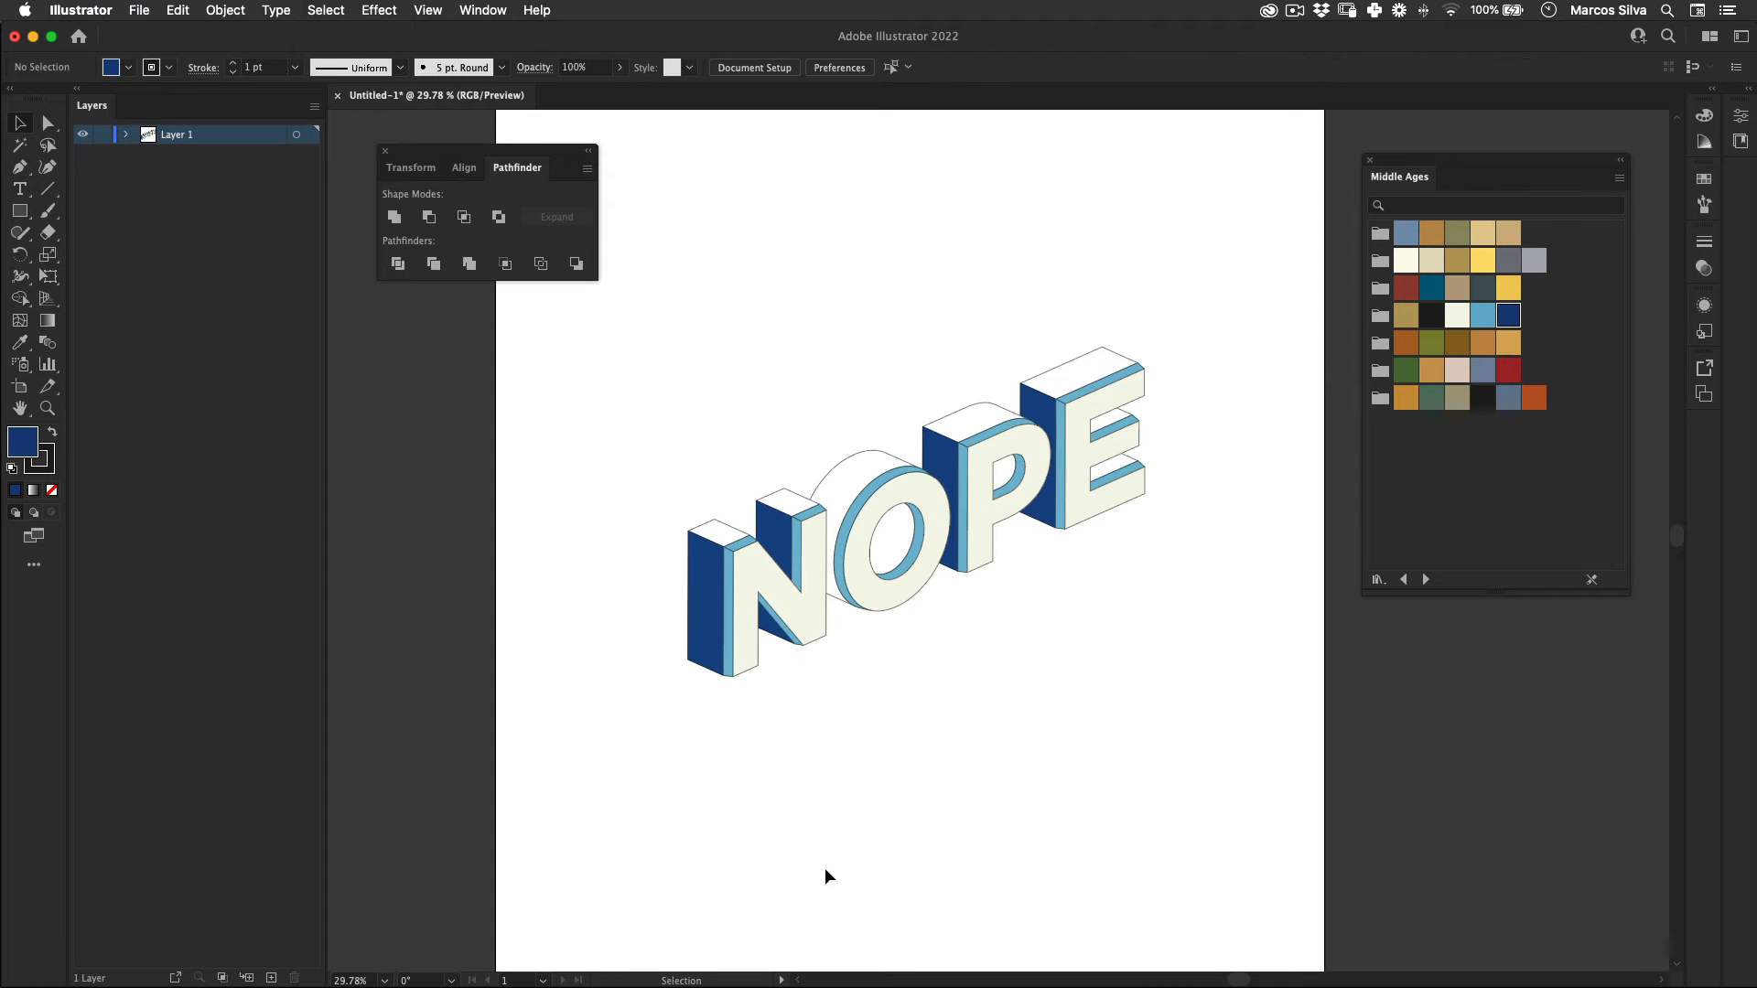
Step: Fill the top faces of the N, P and E and the outer side of the O with the pale pink Middle Ages swatch
left_click(715, 529)
left_click(785, 503, "shift")
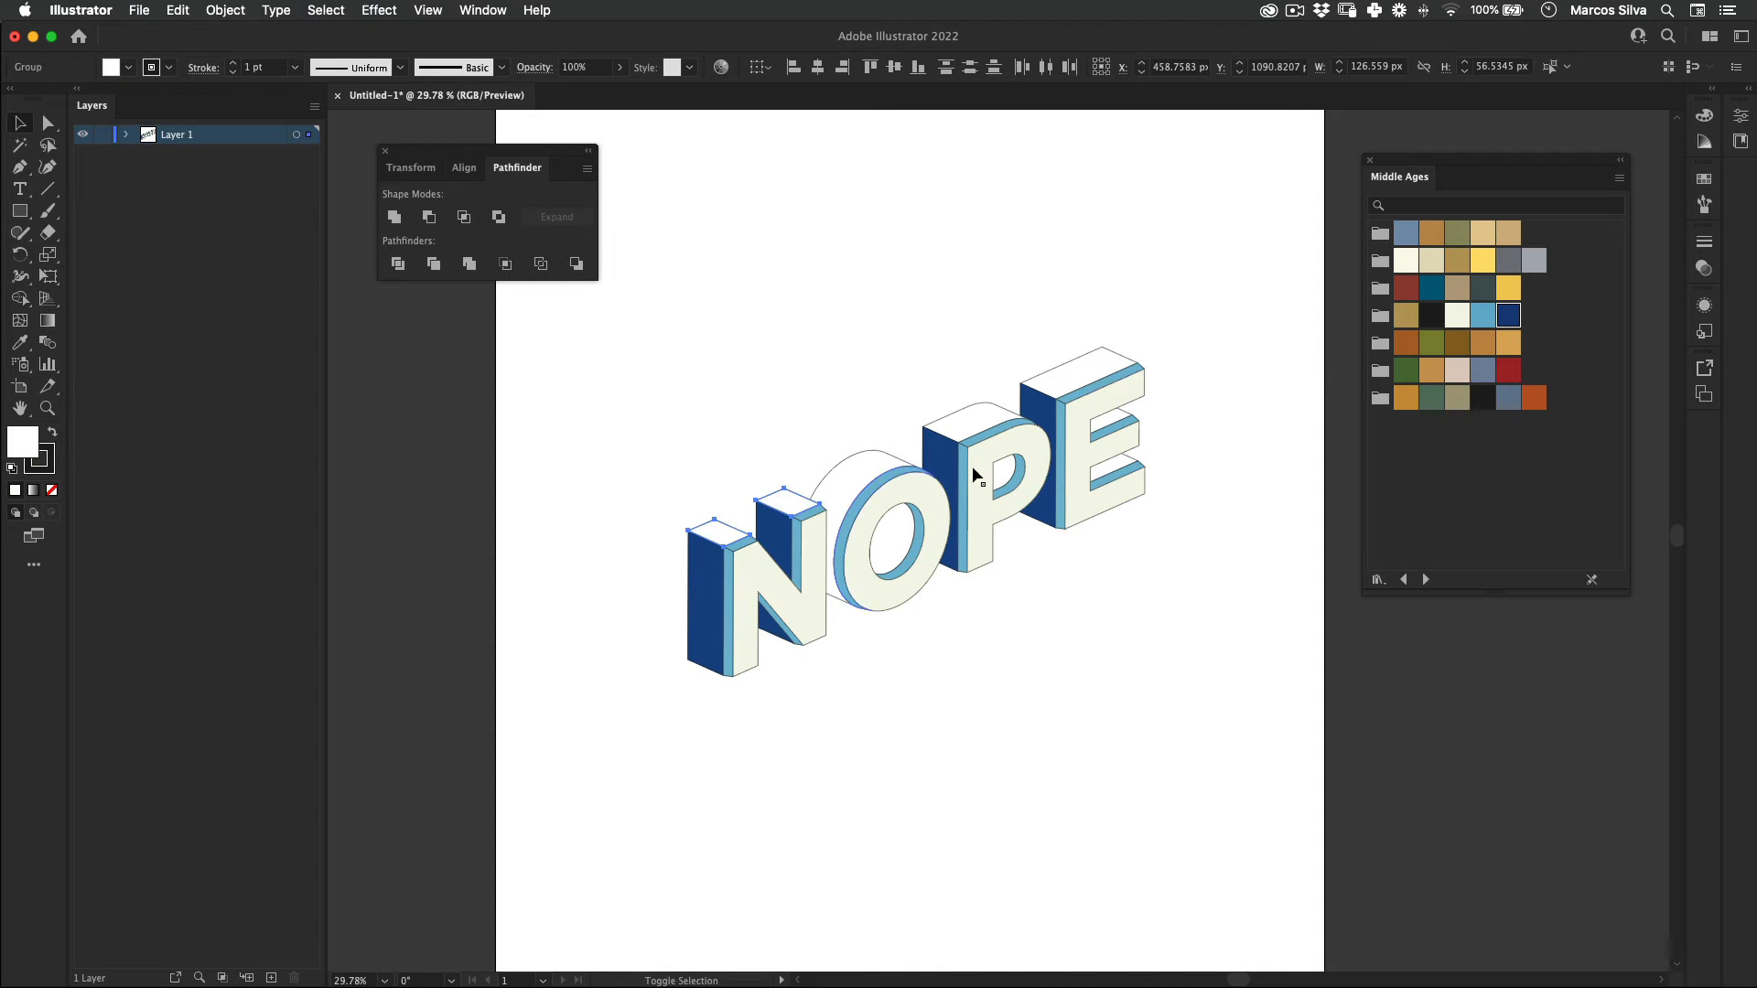
left_click(881, 454, "shift")
left_click(946, 431, "shift")
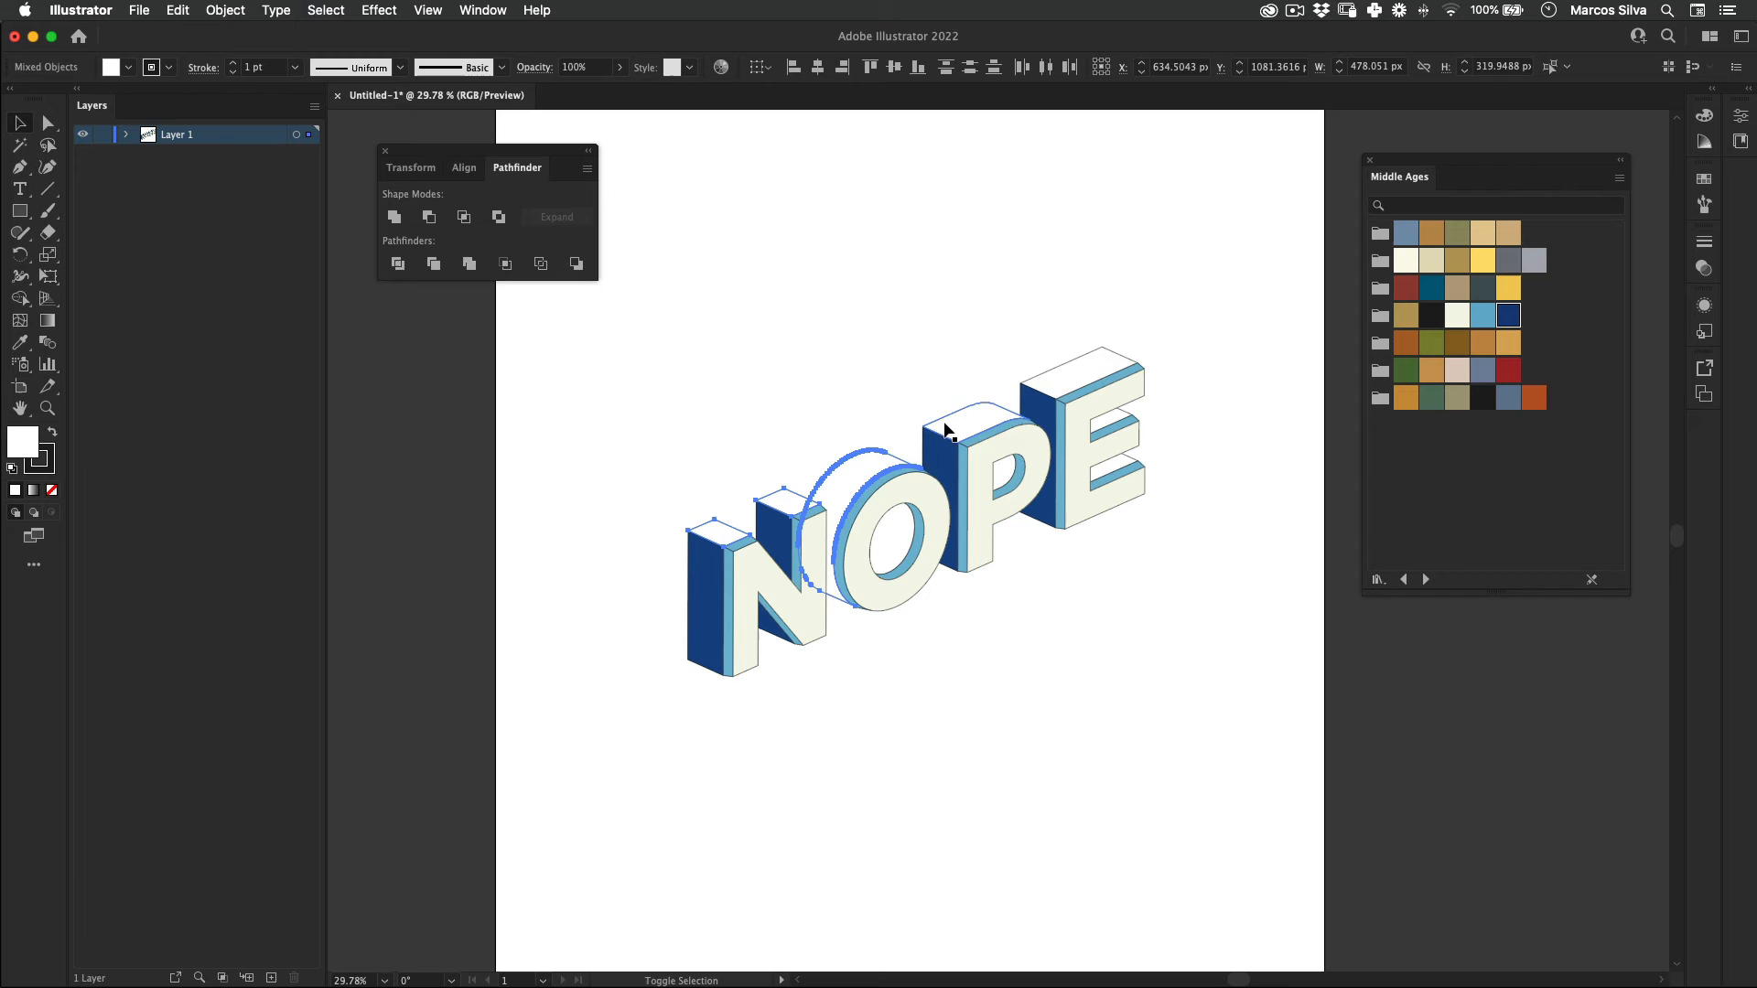
left_click(1031, 403, "shift")
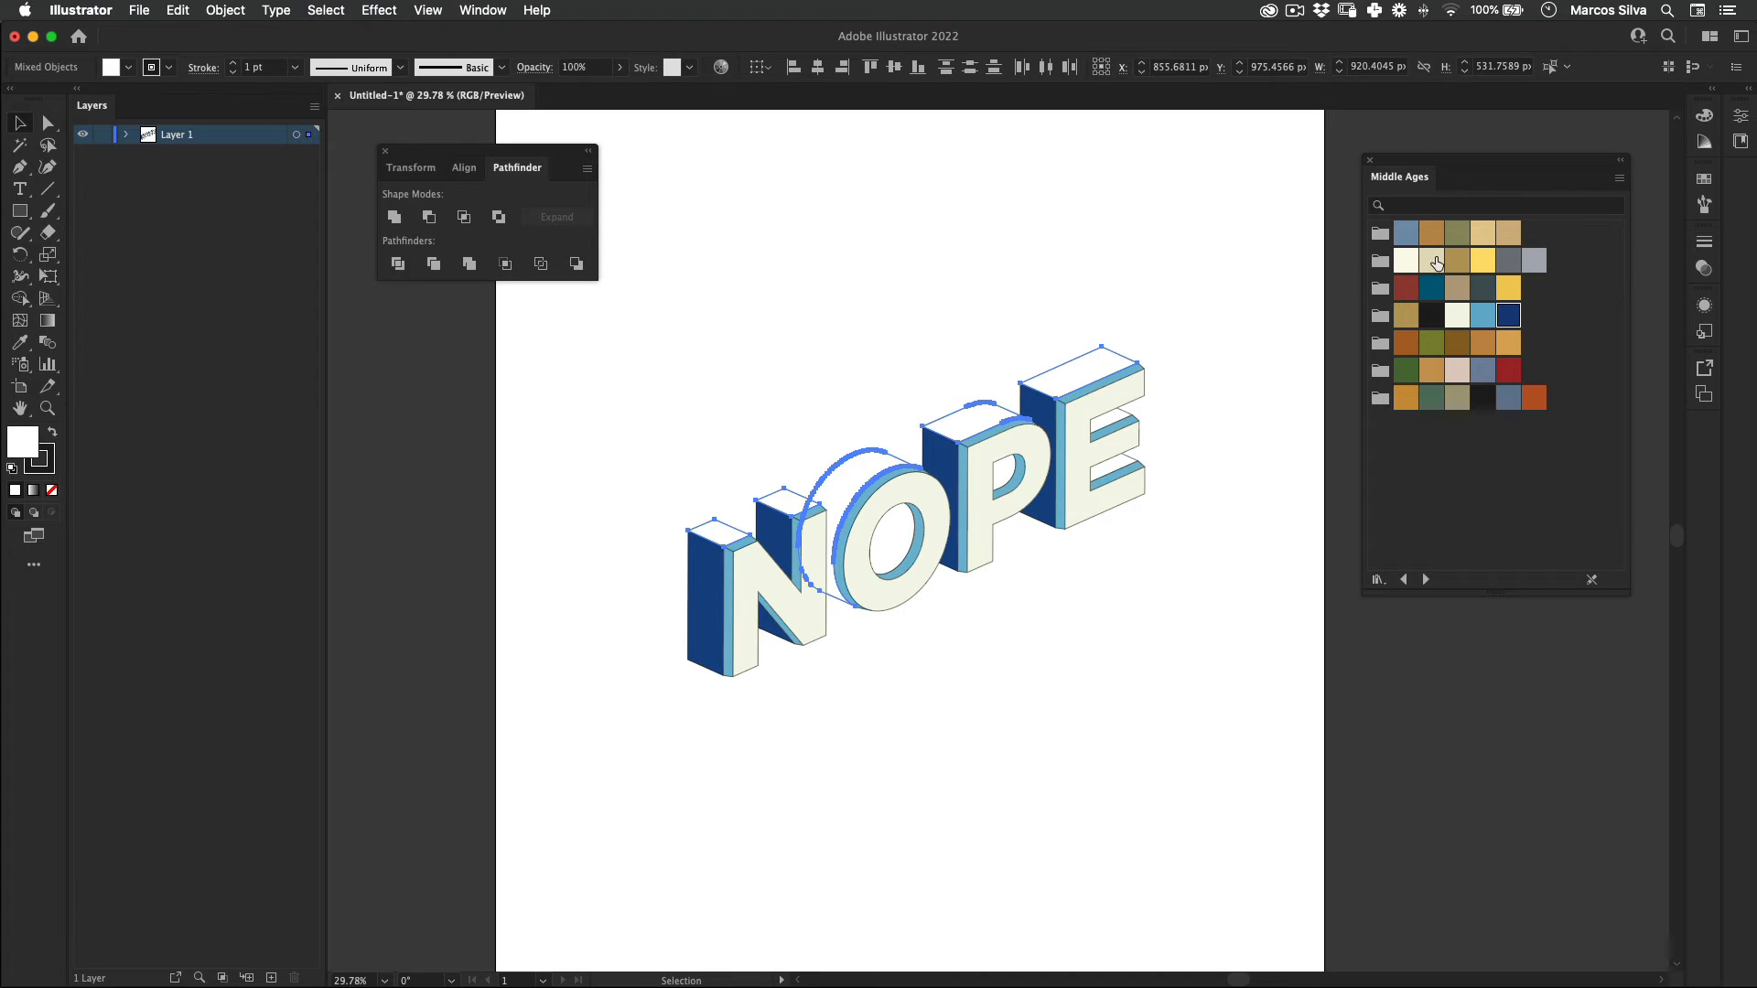
left_click(1481, 234)
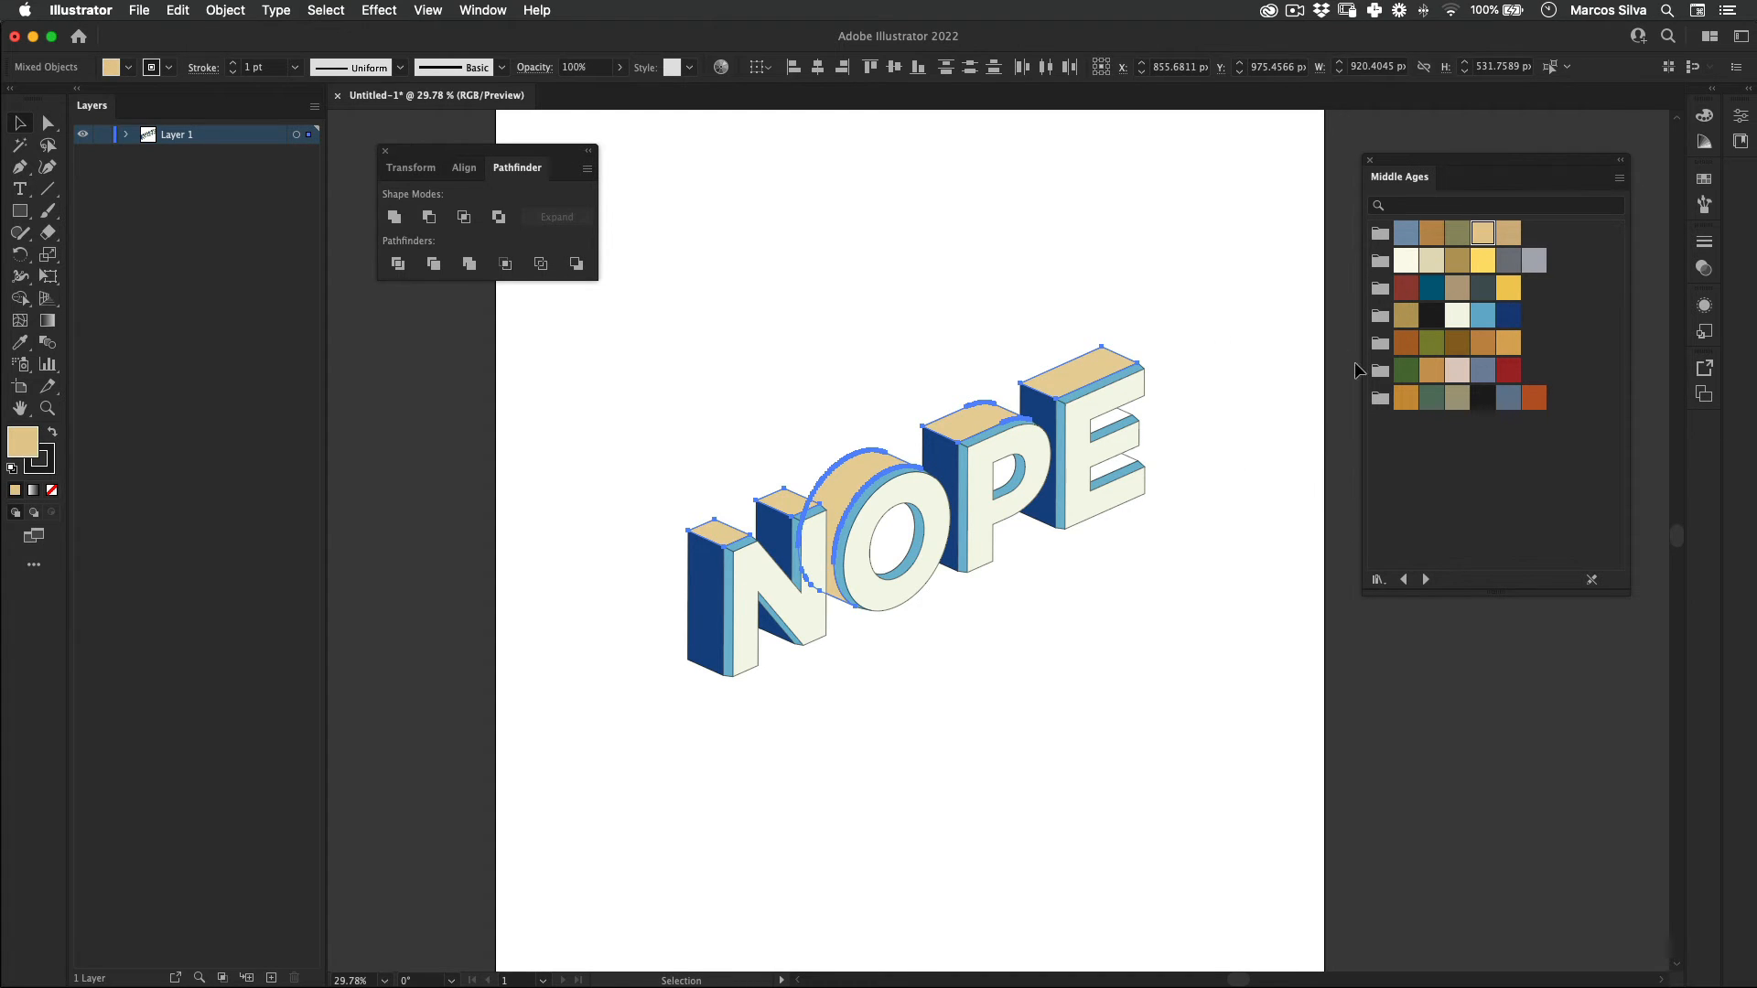
left_click(995, 688)
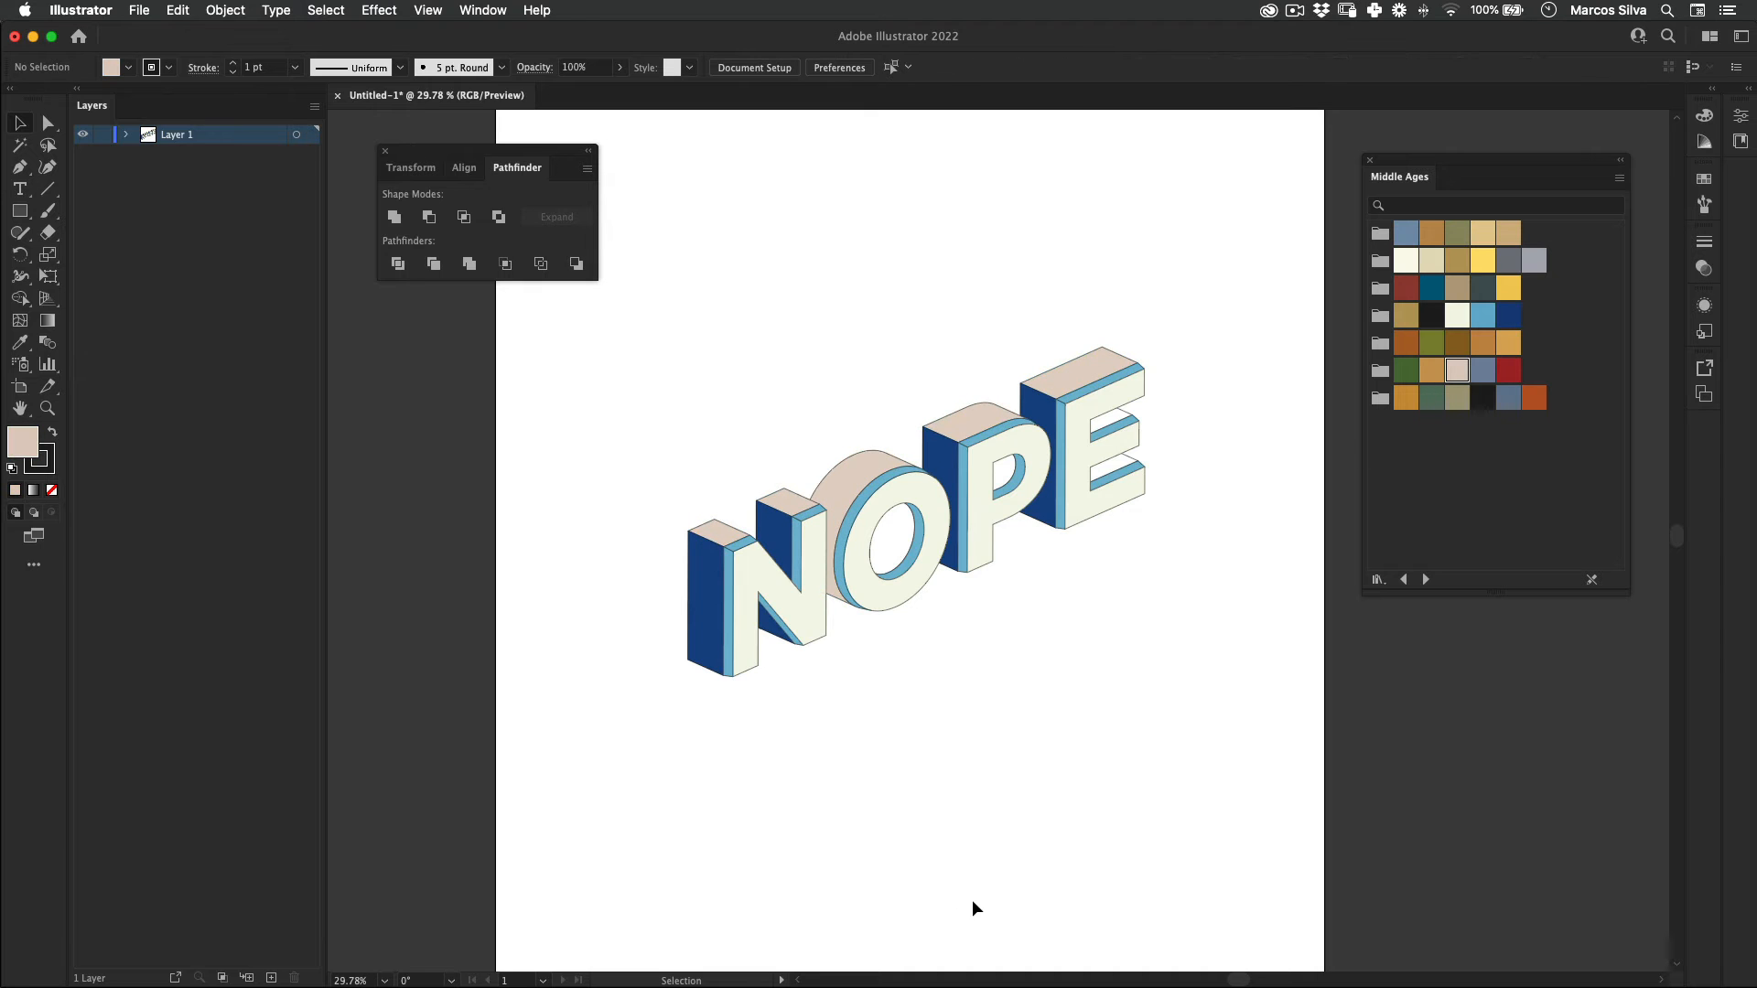
Step: Isolate the O's pale pink outer side and paste a copy of it in place
key("z")
left_click_drag(838, 539, 1081, 471)
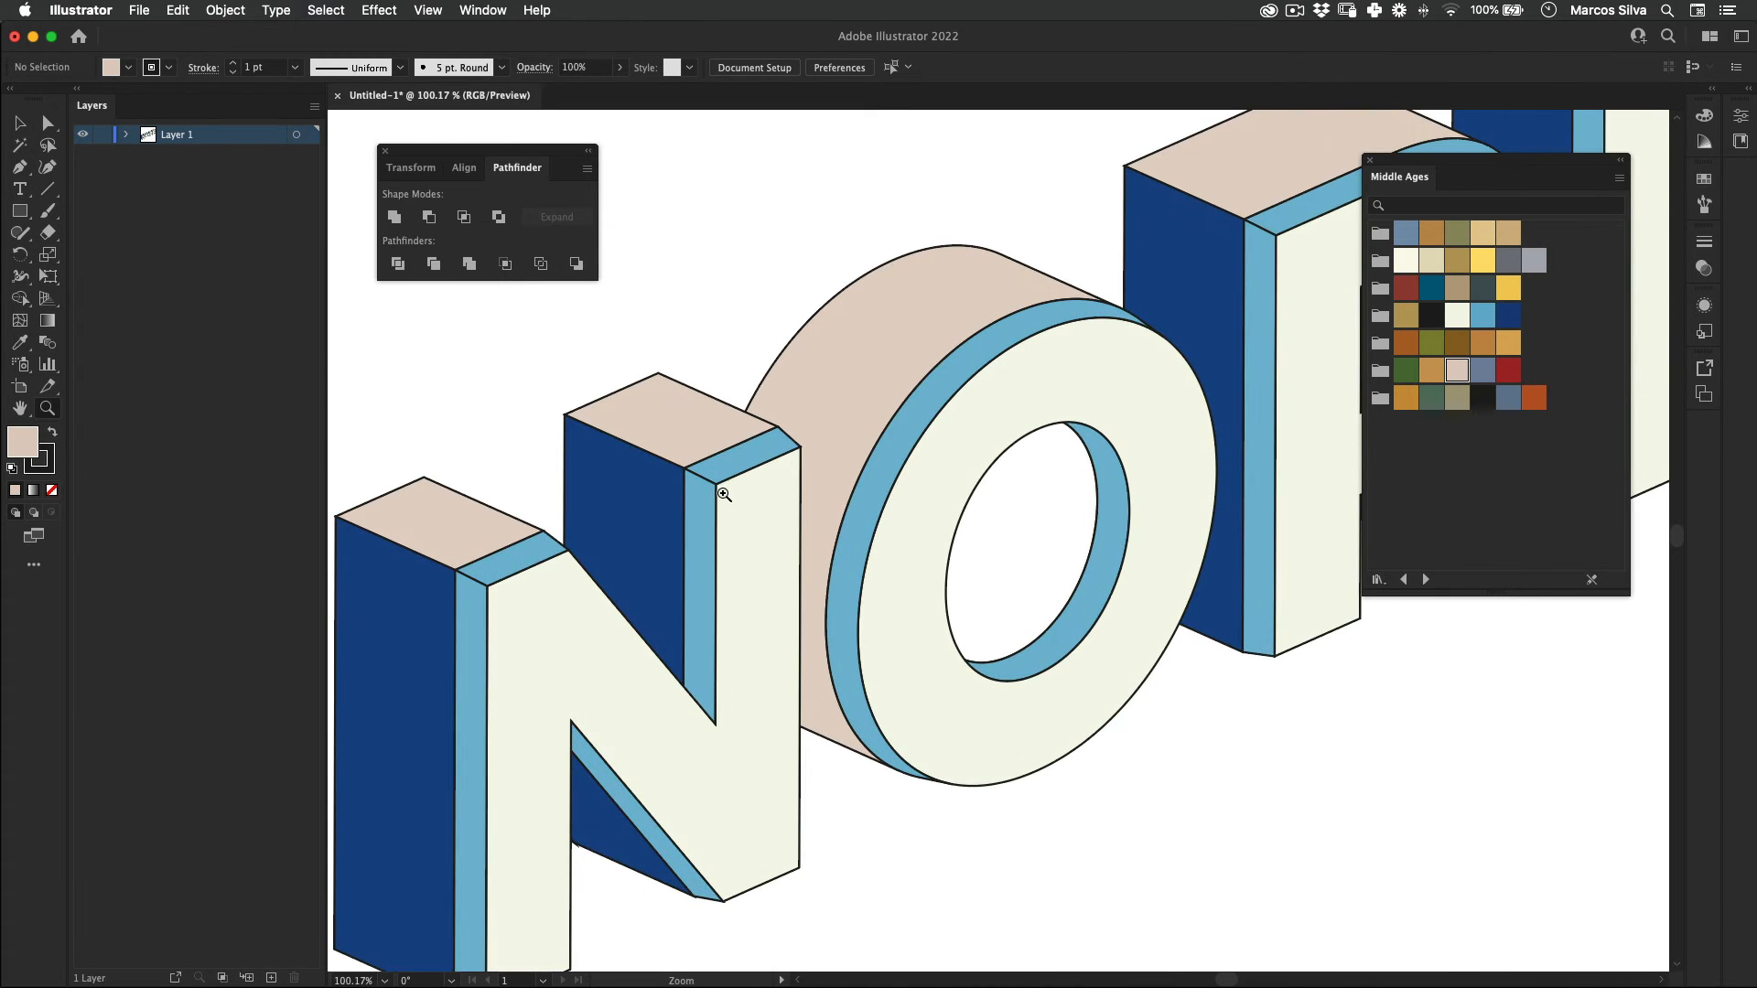
key("v")
double_click(887, 346)
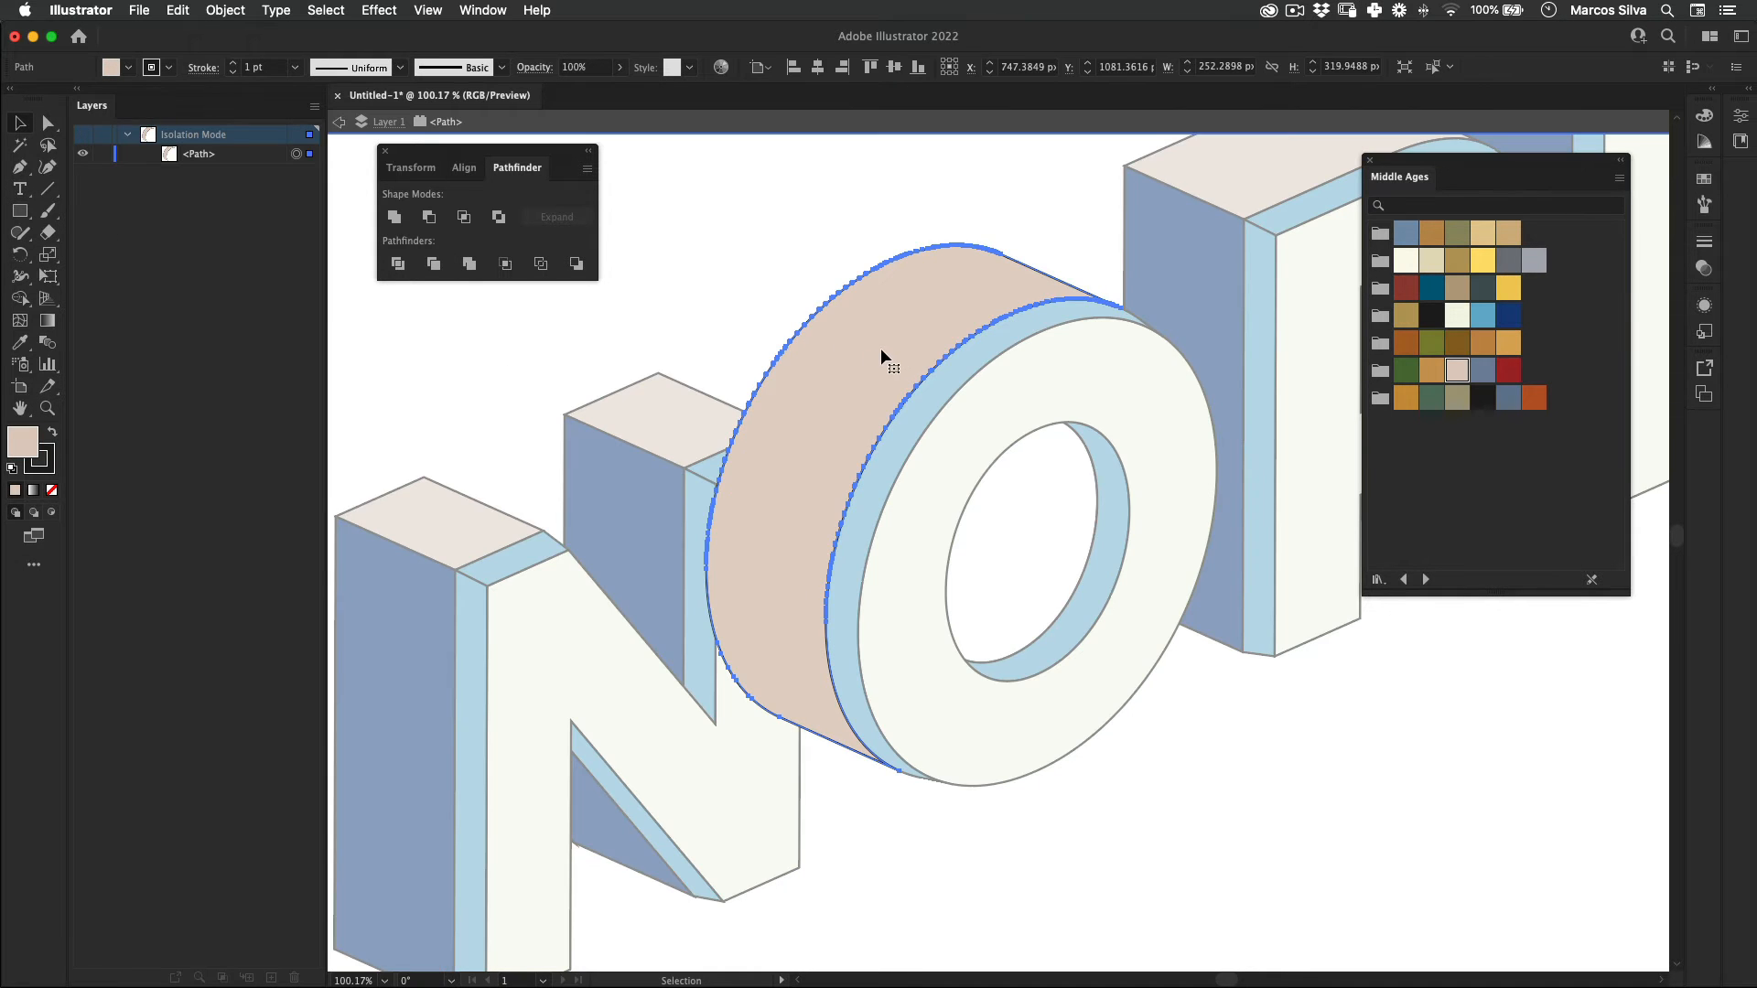
left_click(847, 353)
key("a")
left_click(177, 9)
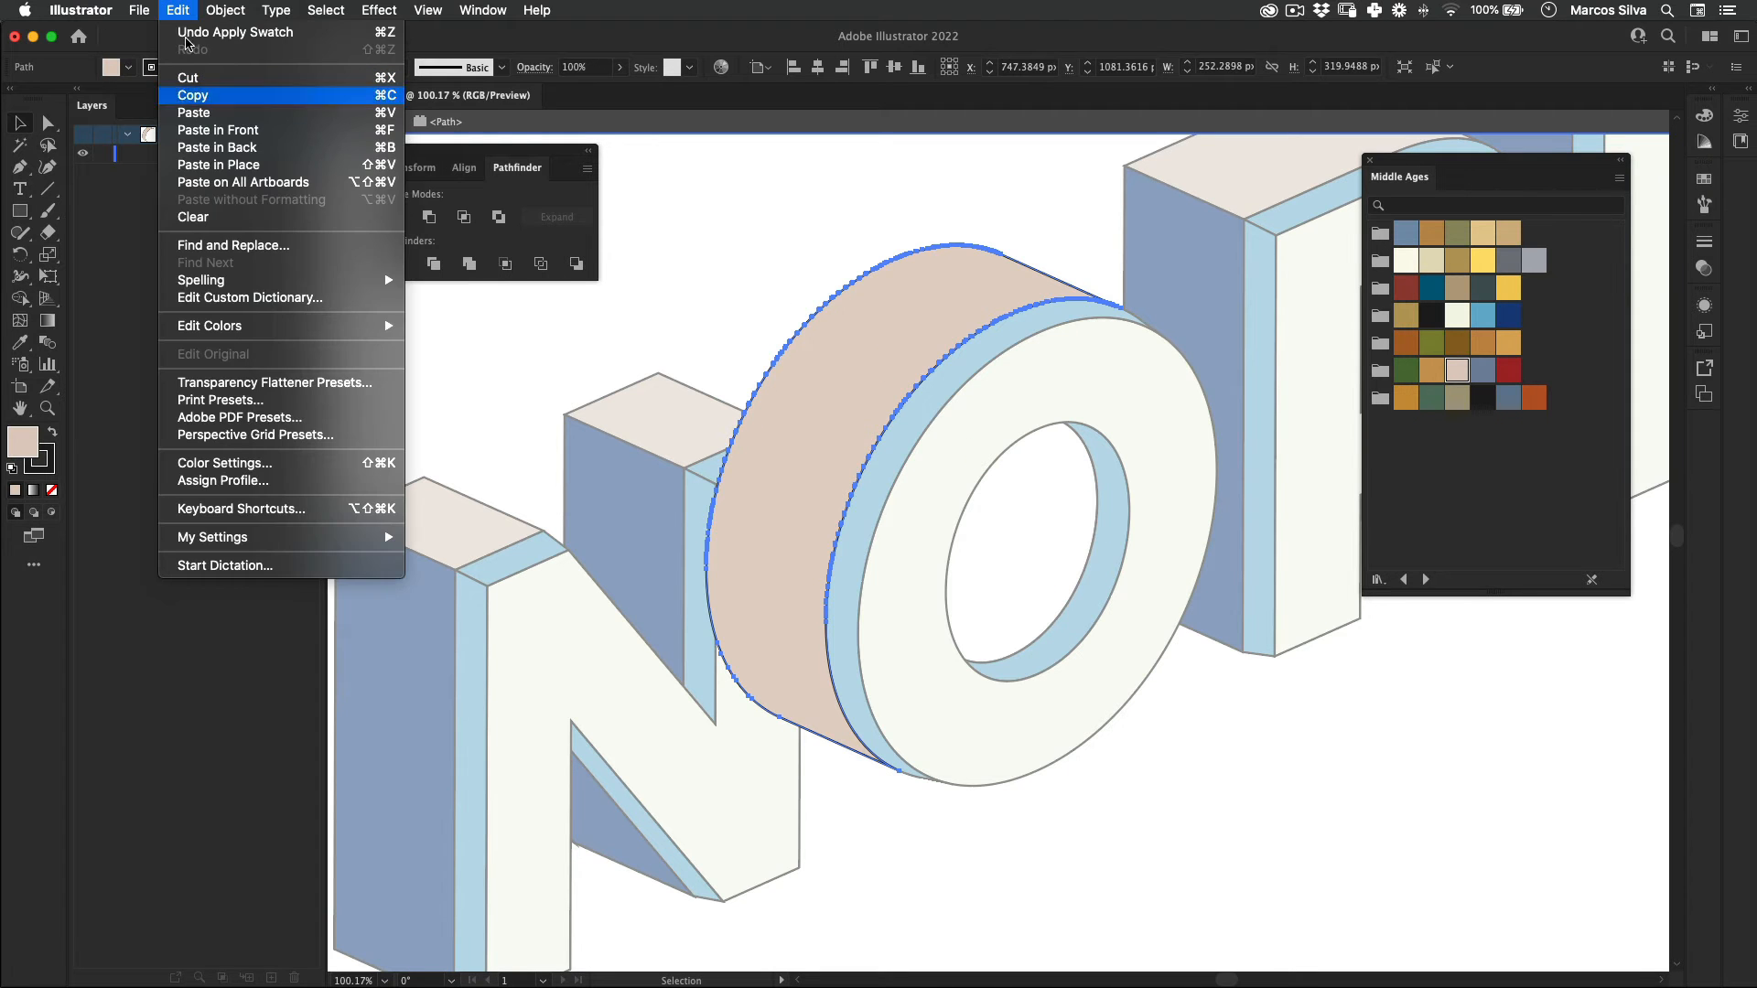
left_click(193, 95)
left_click(178, 9)
left_click(238, 166)
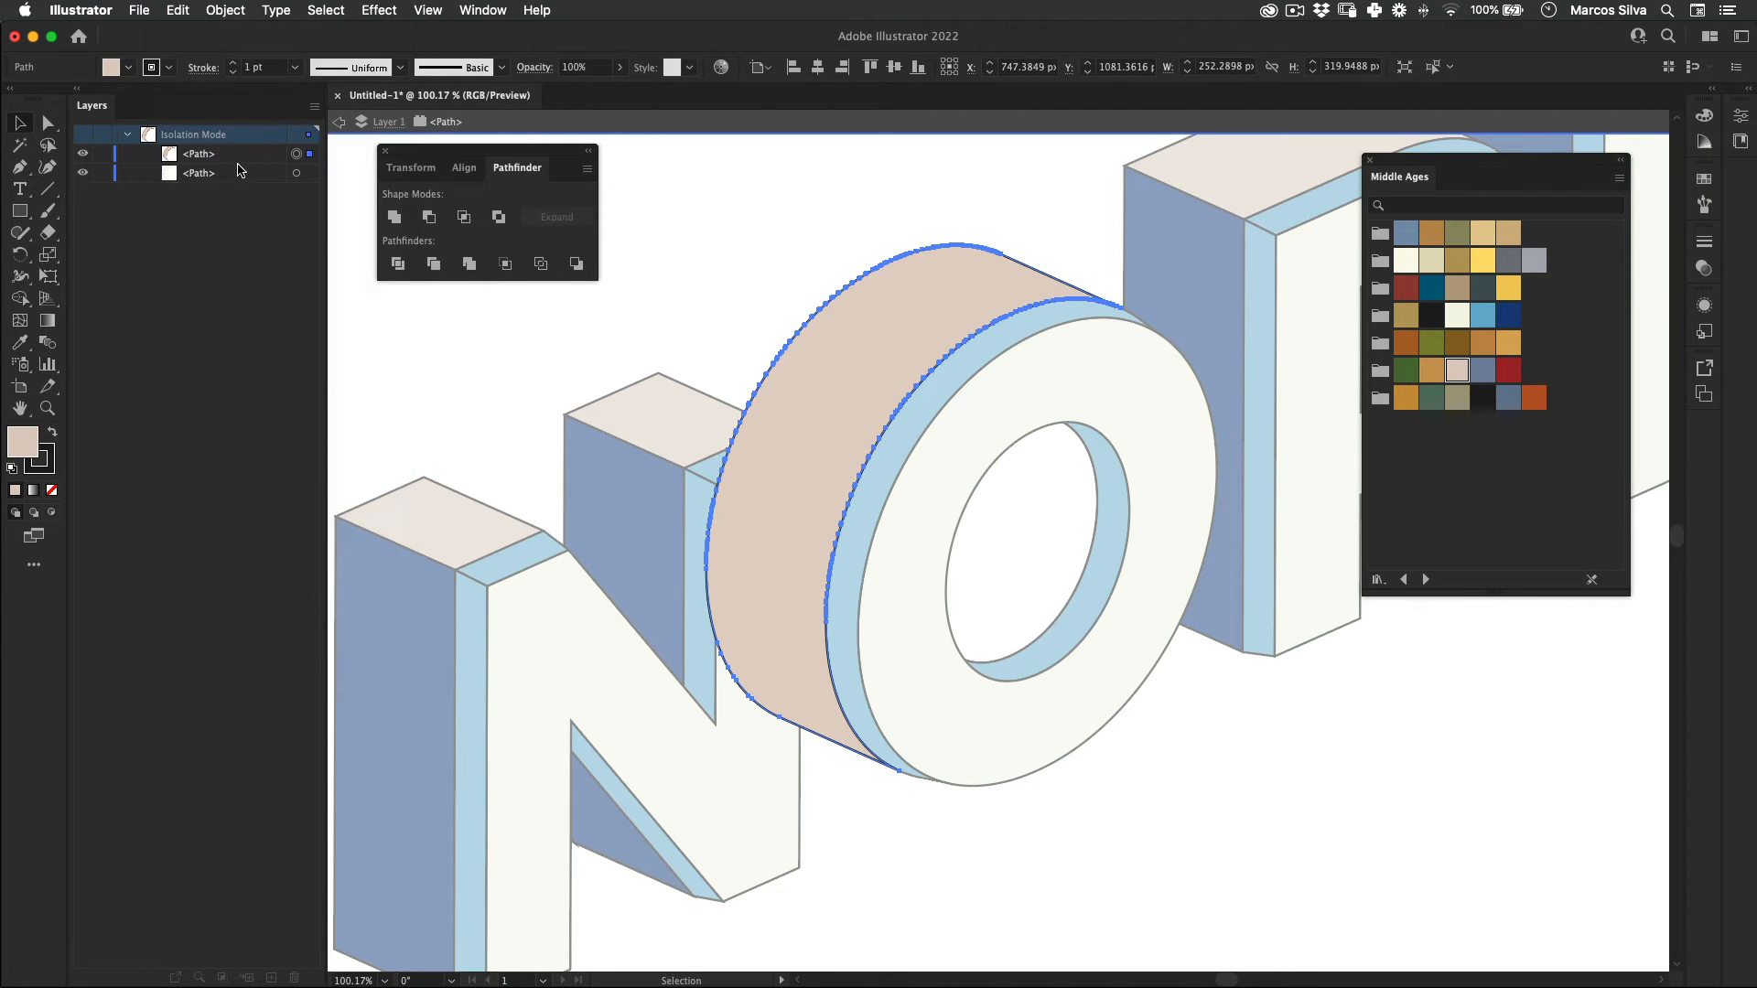
Step: Draw a closed five-sided Pen shape over the lower-left part of the O's side, its upper edge slanting parallel to the extrusion
left_click(22, 213)
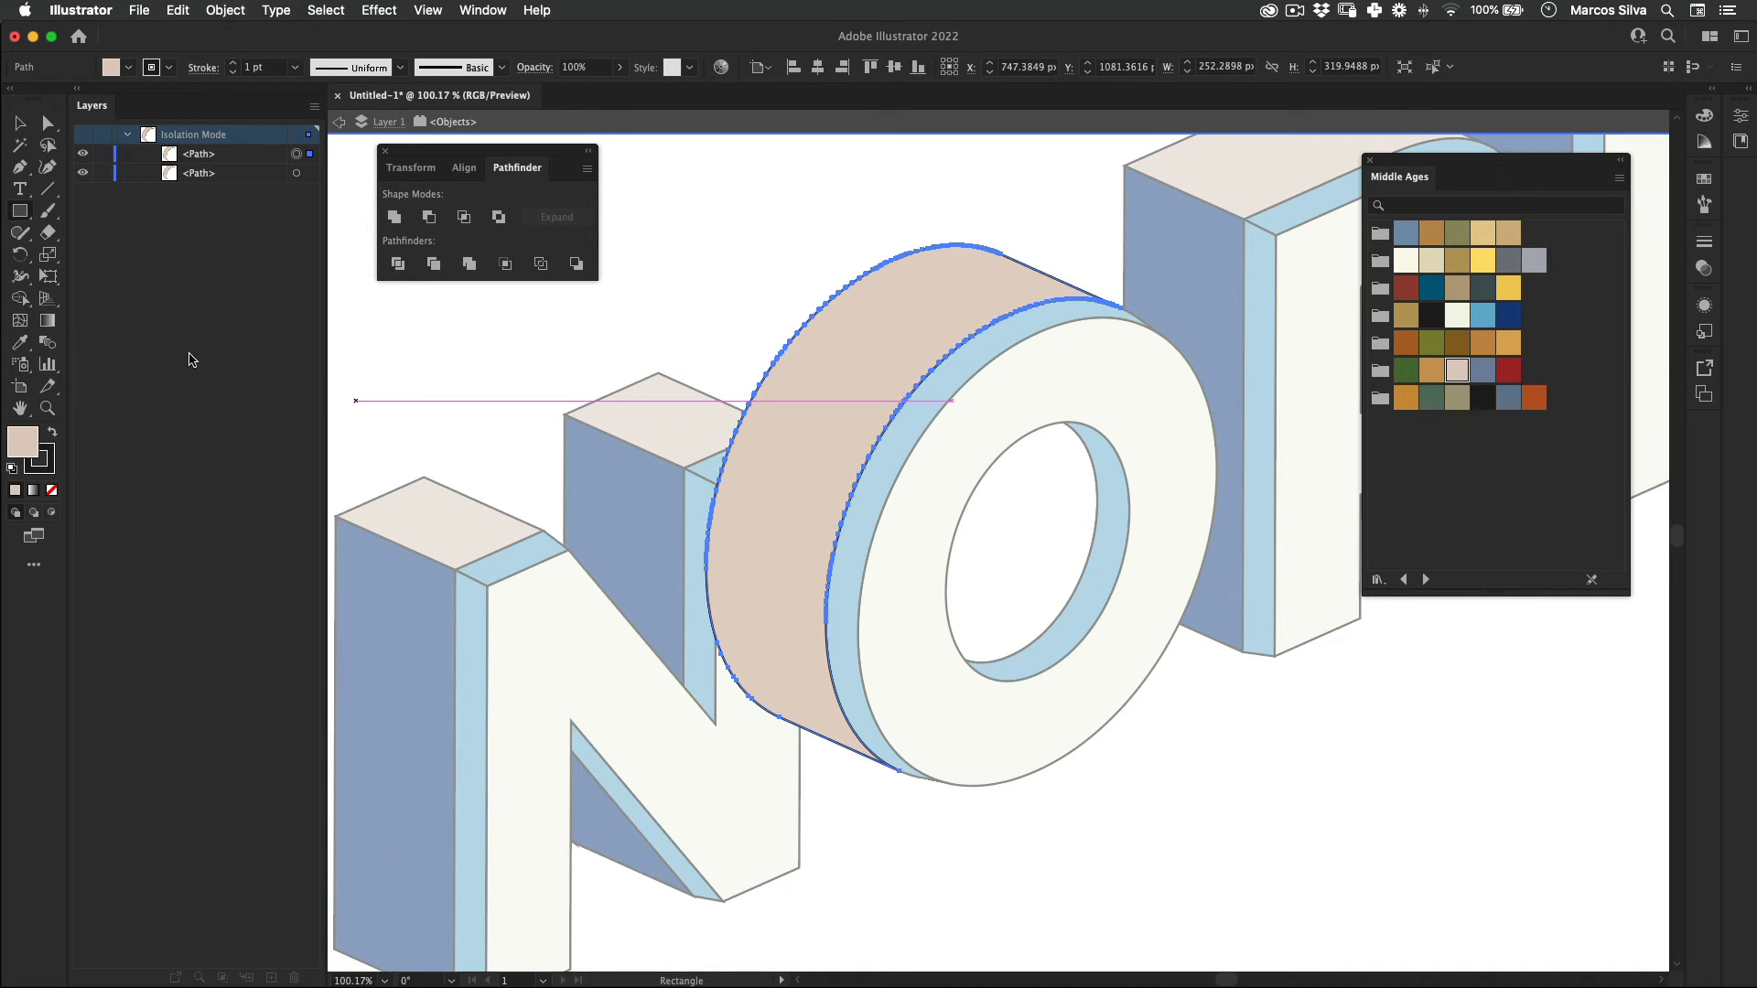
left_click(19, 167)
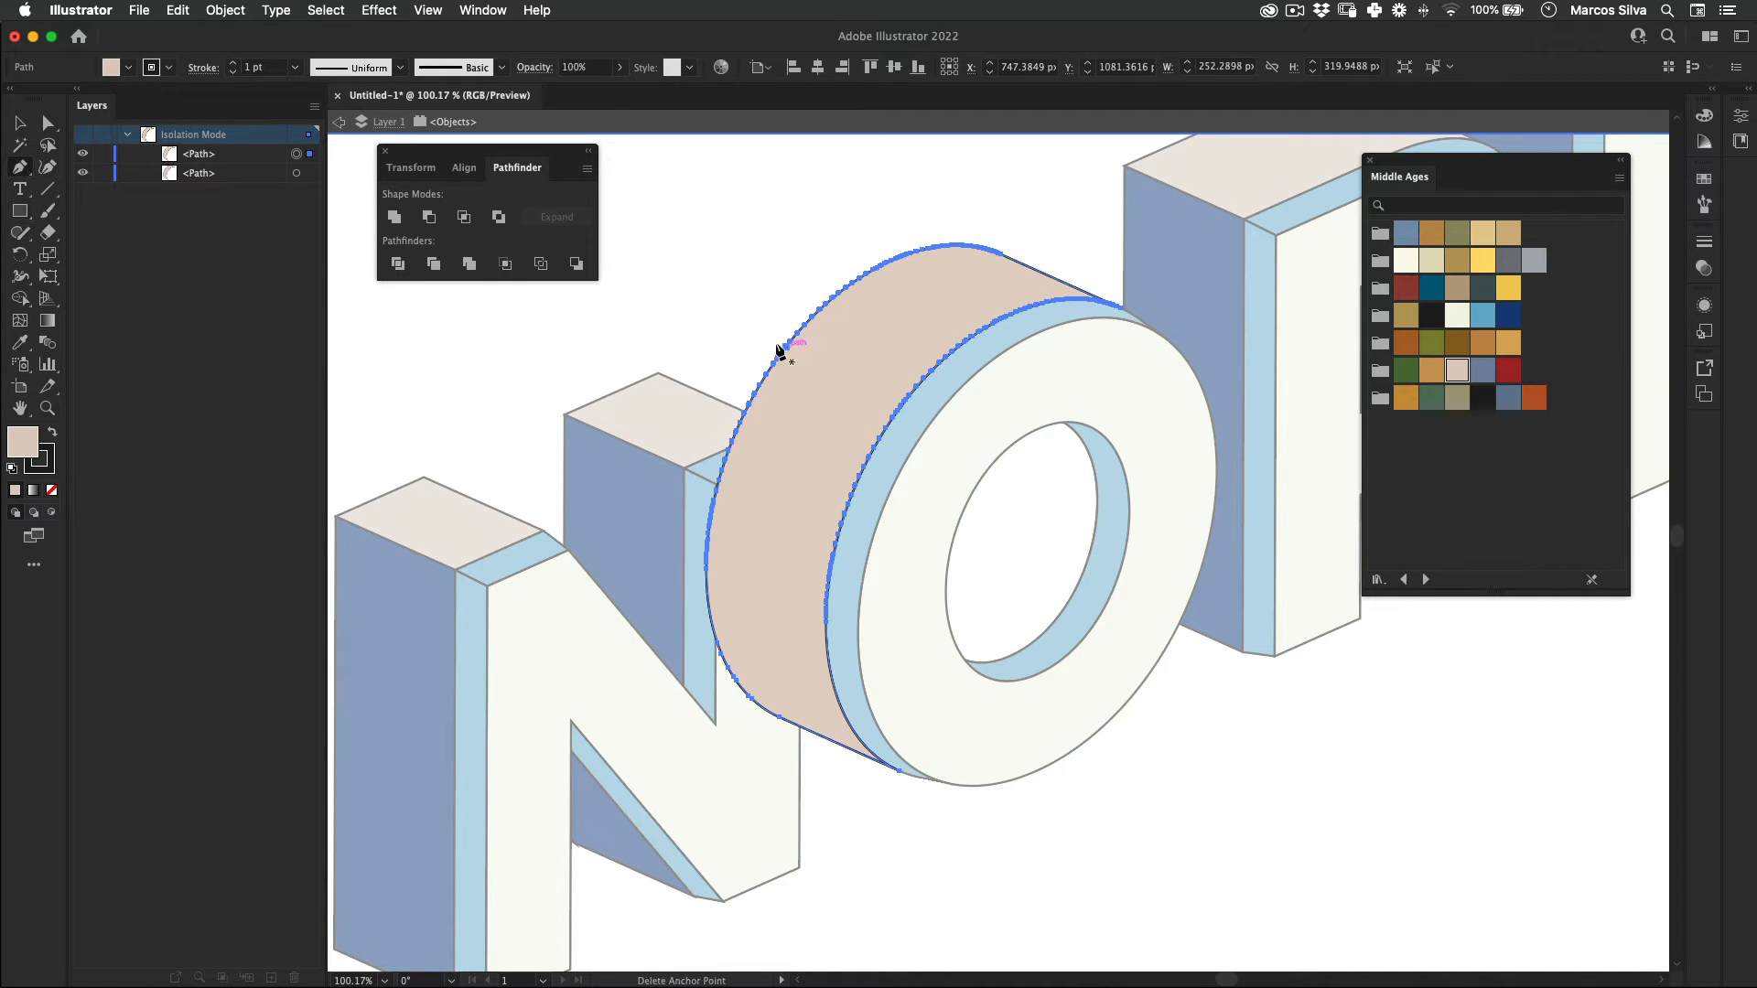
left_click(736, 338)
key("super+z")
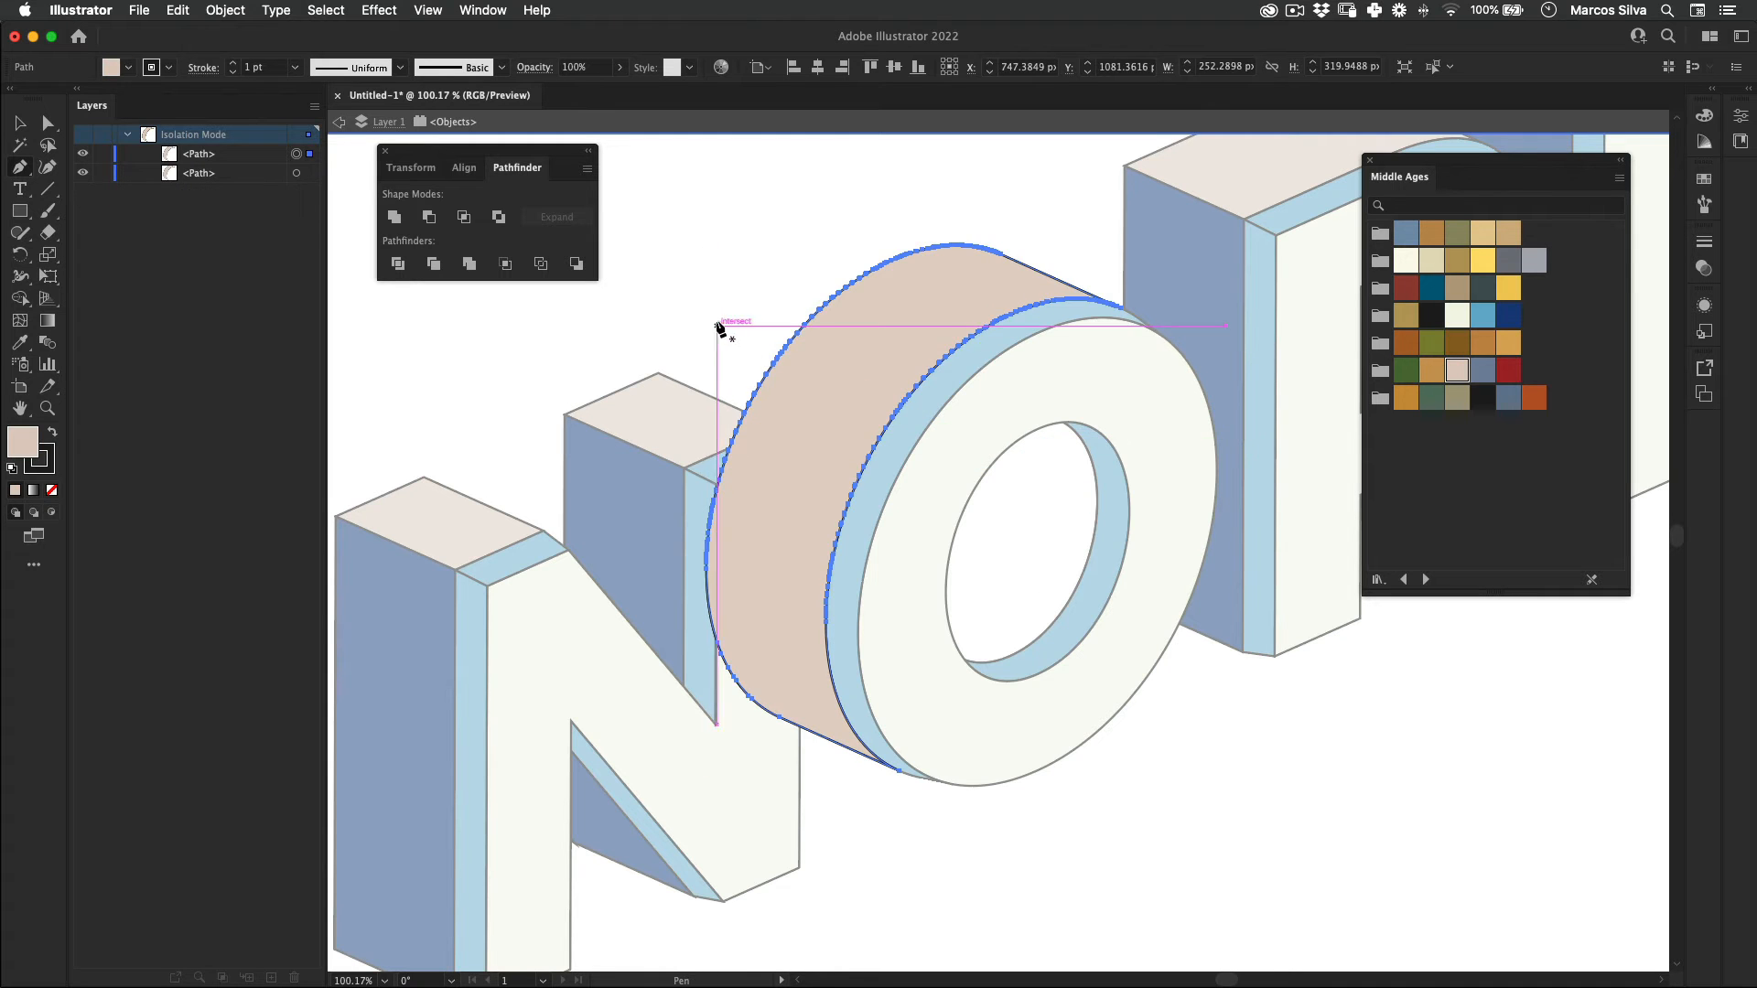
left_click(716, 318)
left_click(1040, 448)
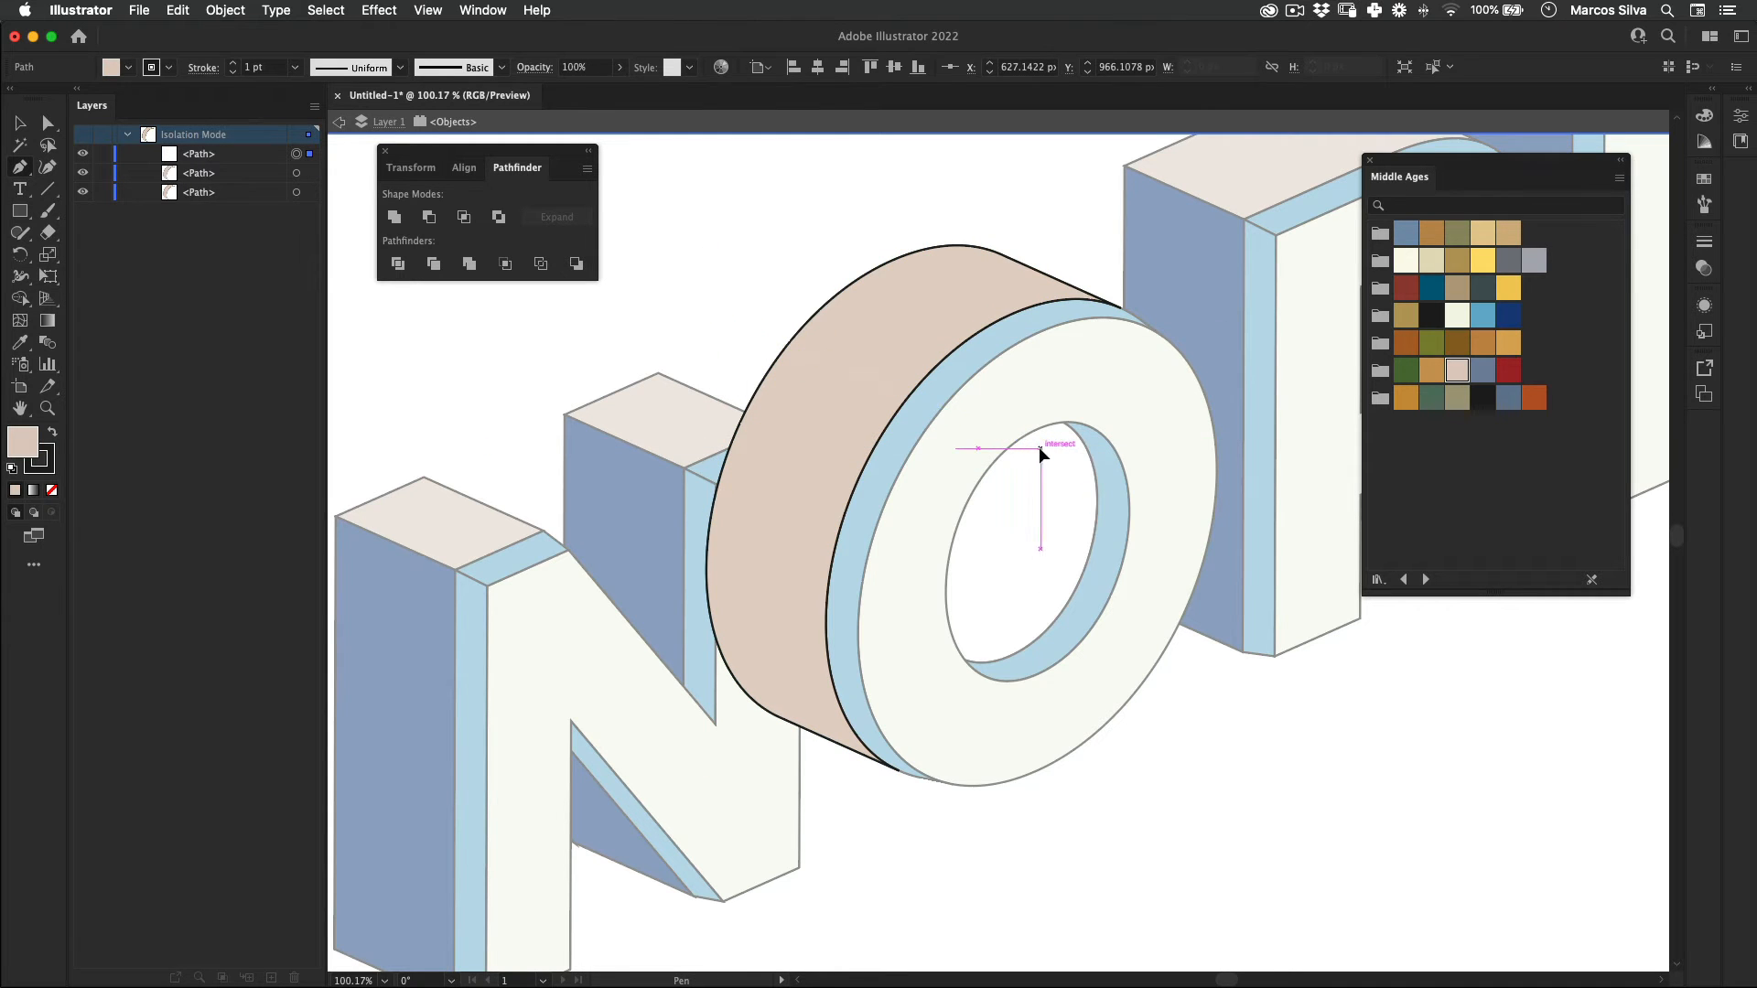
left_click(959, 906)
left_click(652, 868)
left_click(563, 437)
left_click(715, 318)
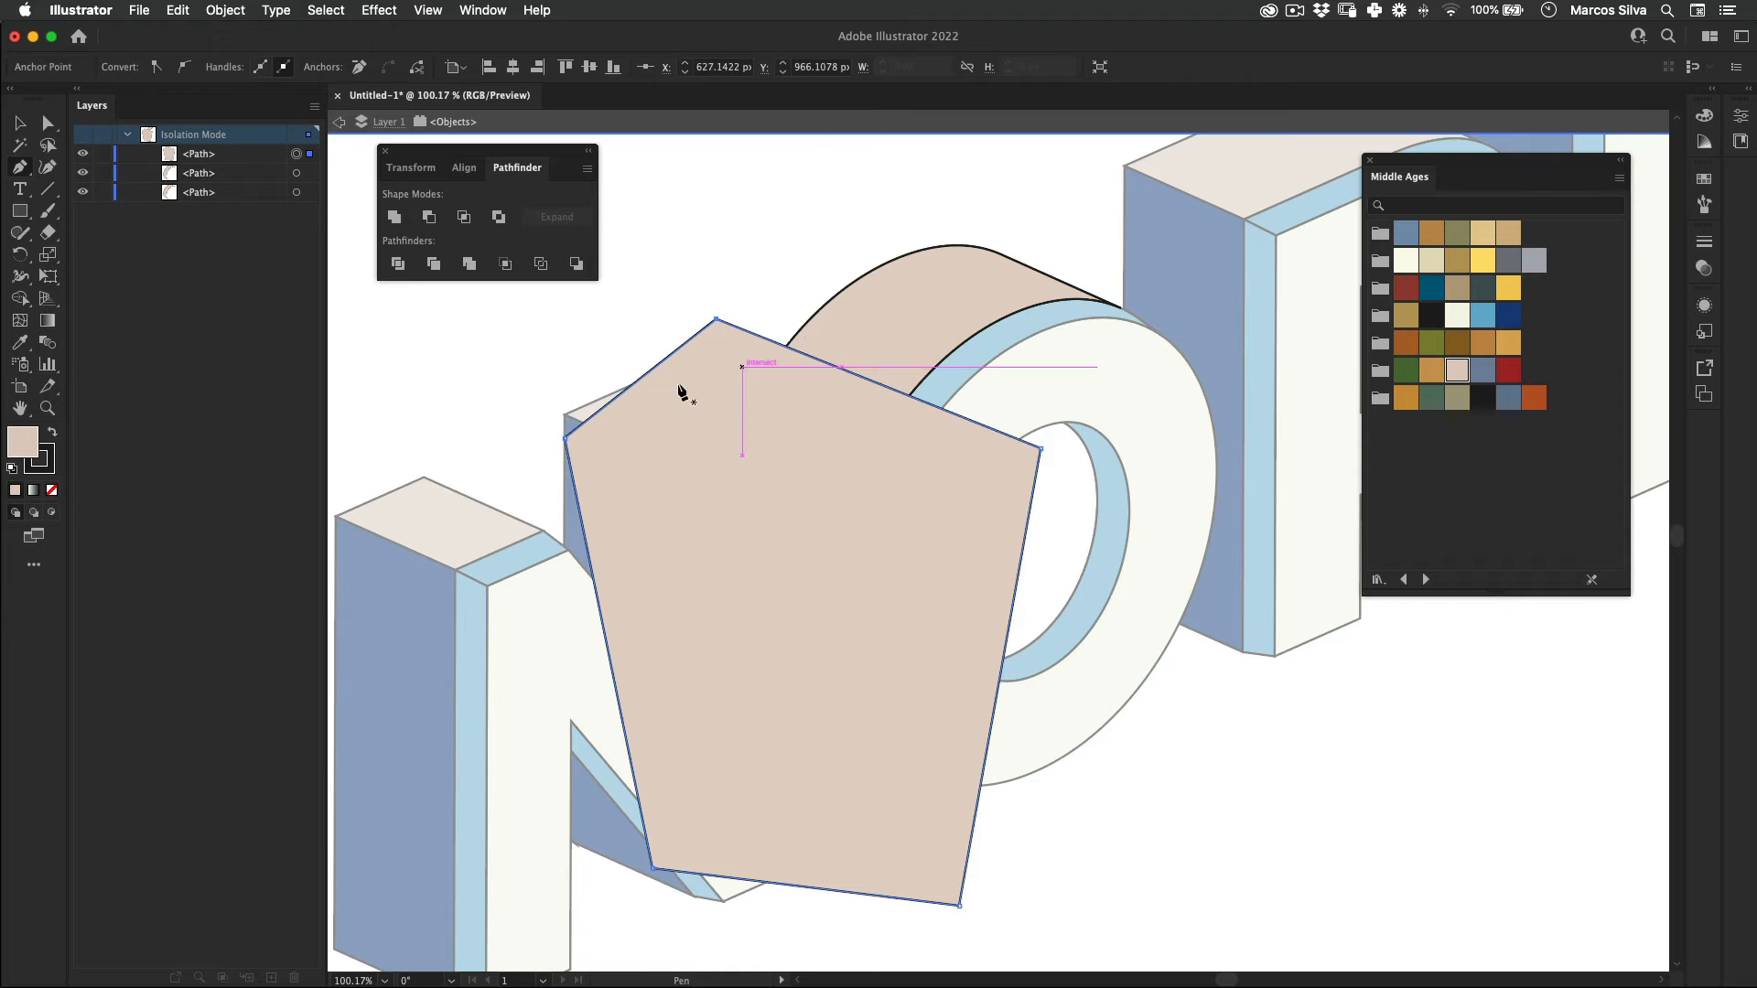
Step: Intersect the five-sided shape with the copied O side, color the resulting piece with the N's dark blue, and leave isolation
key("v")
left_click(930, 306, "shift")
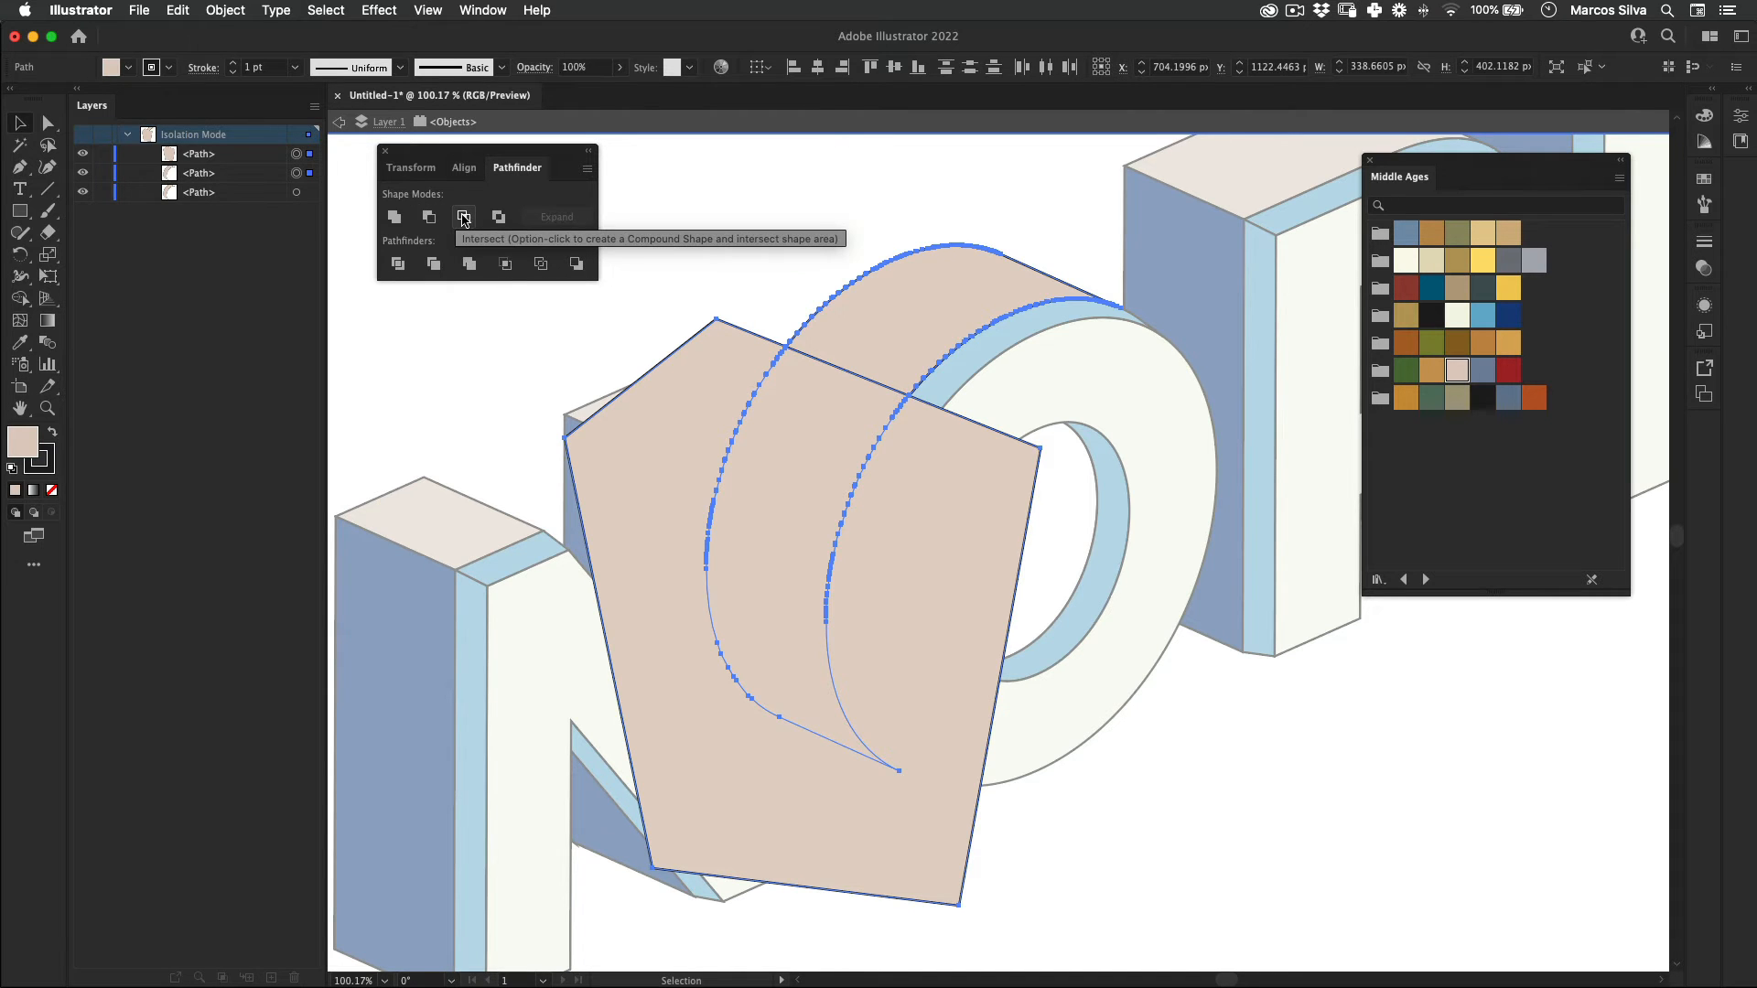
left_click(464, 220)
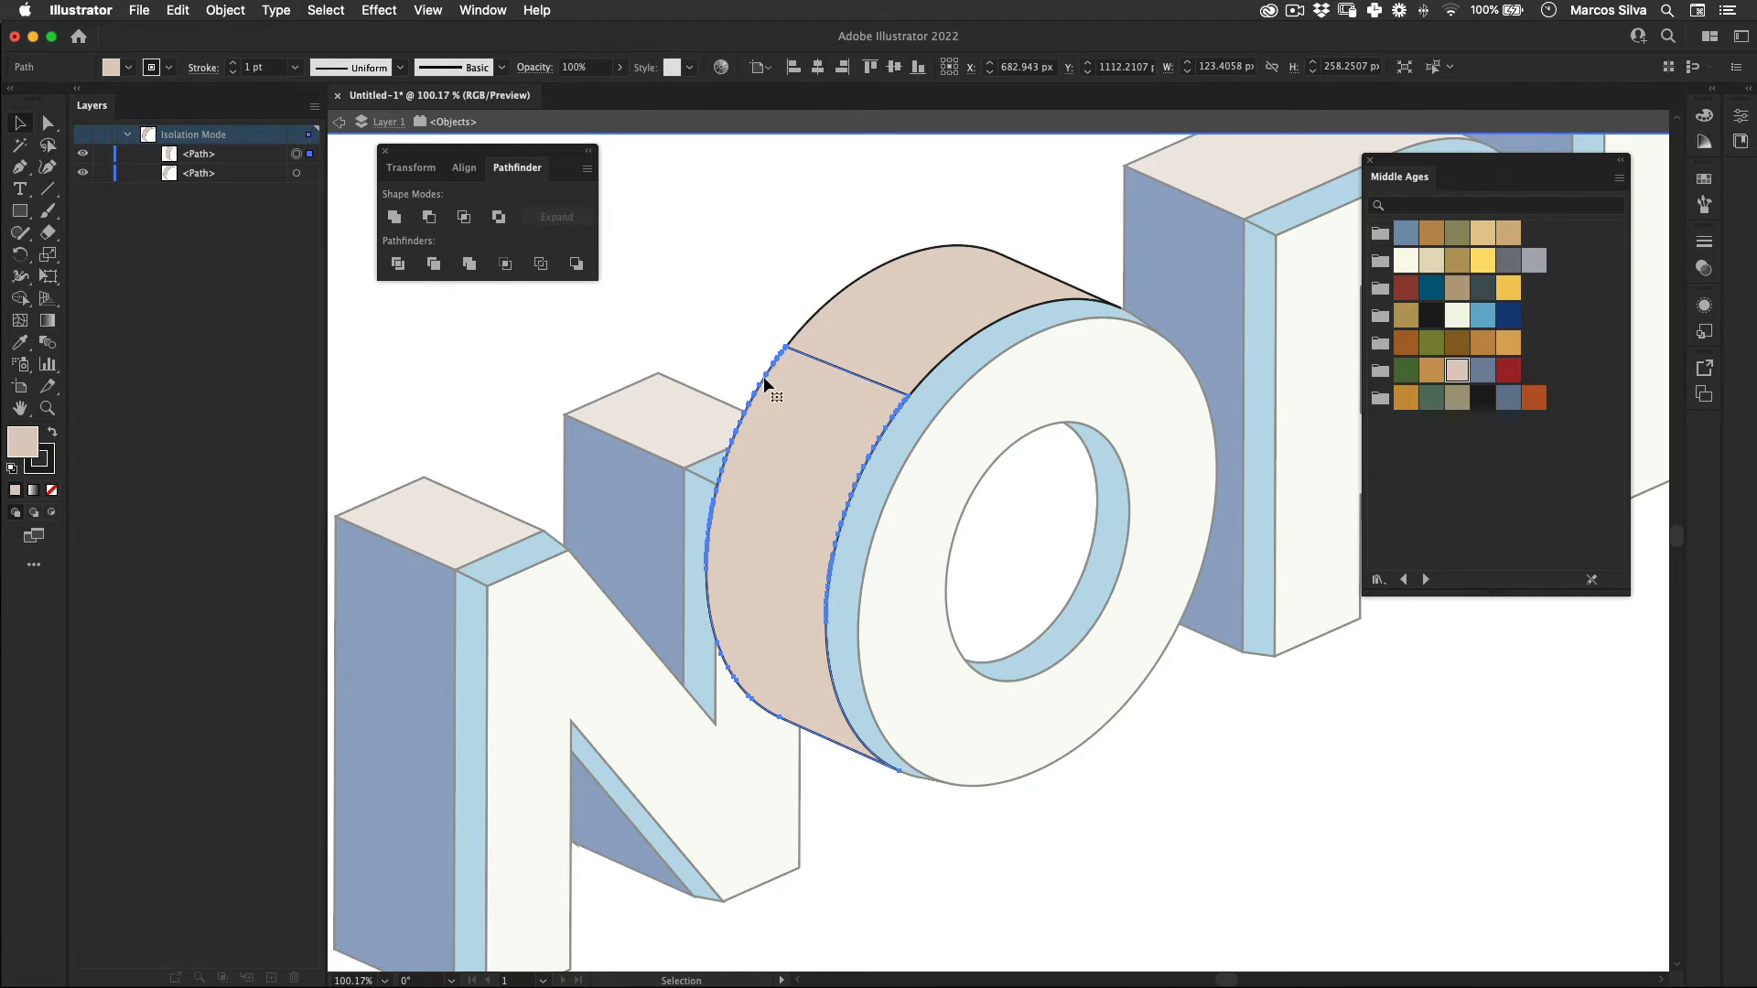
key("i")
left_click(635, 477)
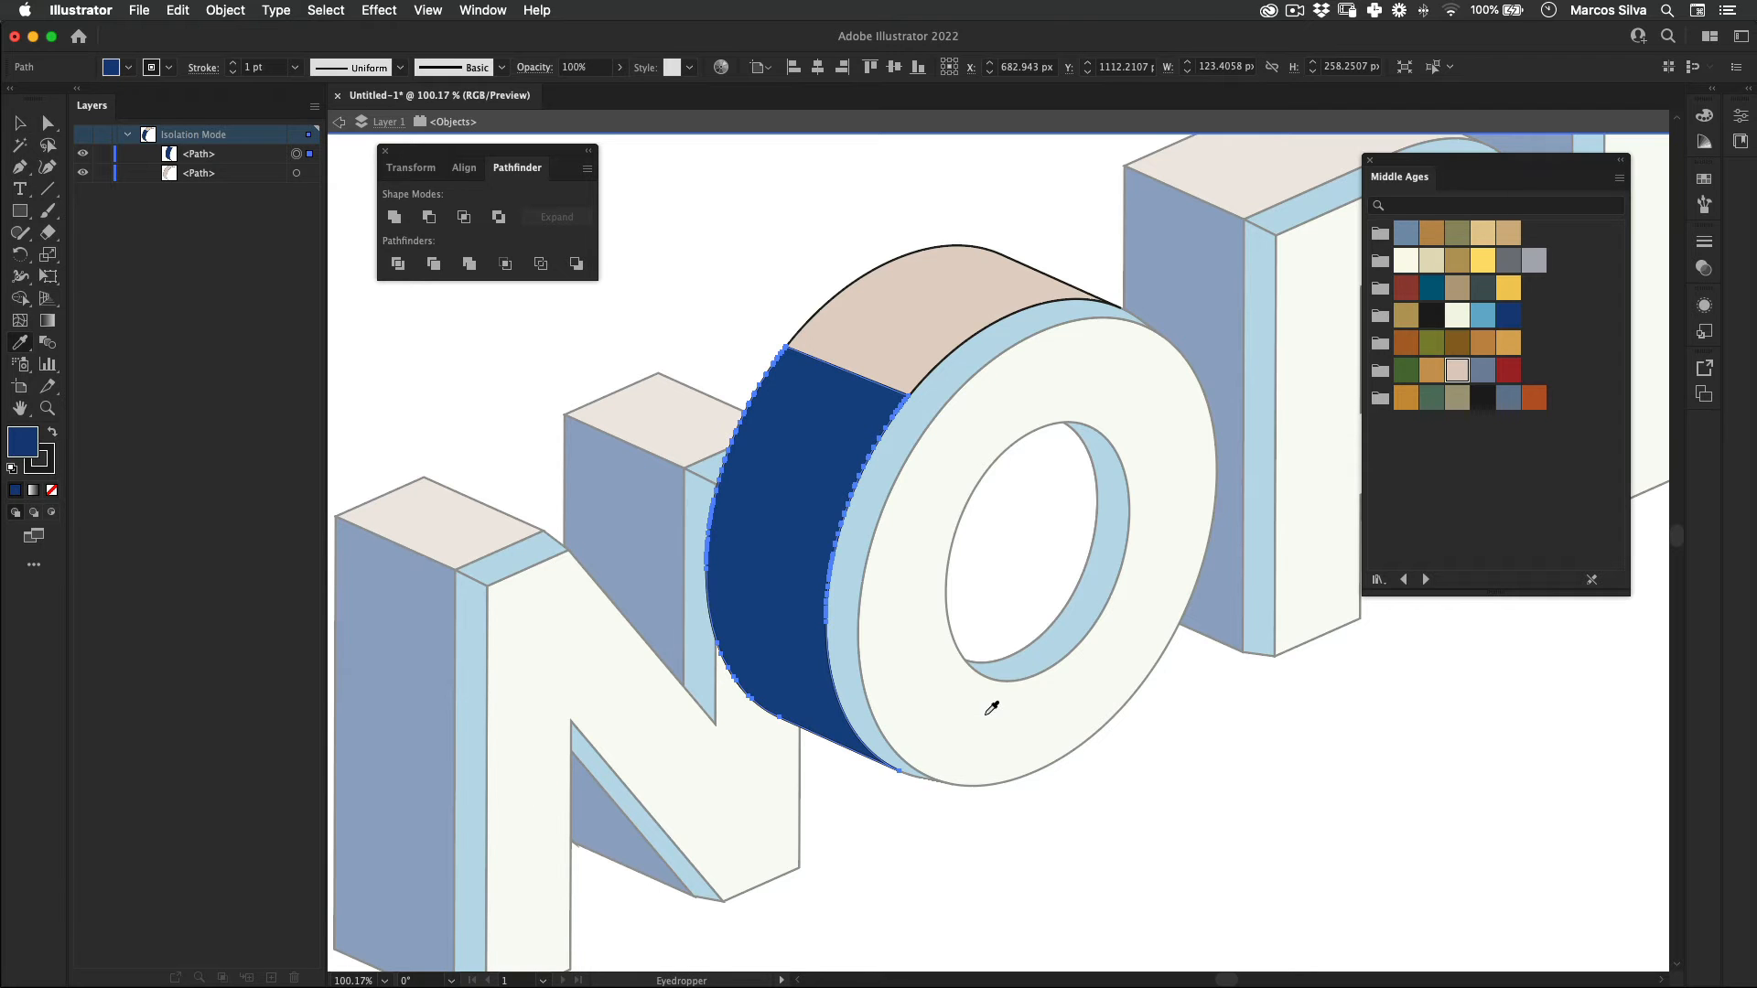
key("v")
double_click(937, 859)
Step: Color the white inner side face inside the O's hole with the dark blue sampled from its outer side
key("z")
left_click_drag(892, 462, 764, 458)
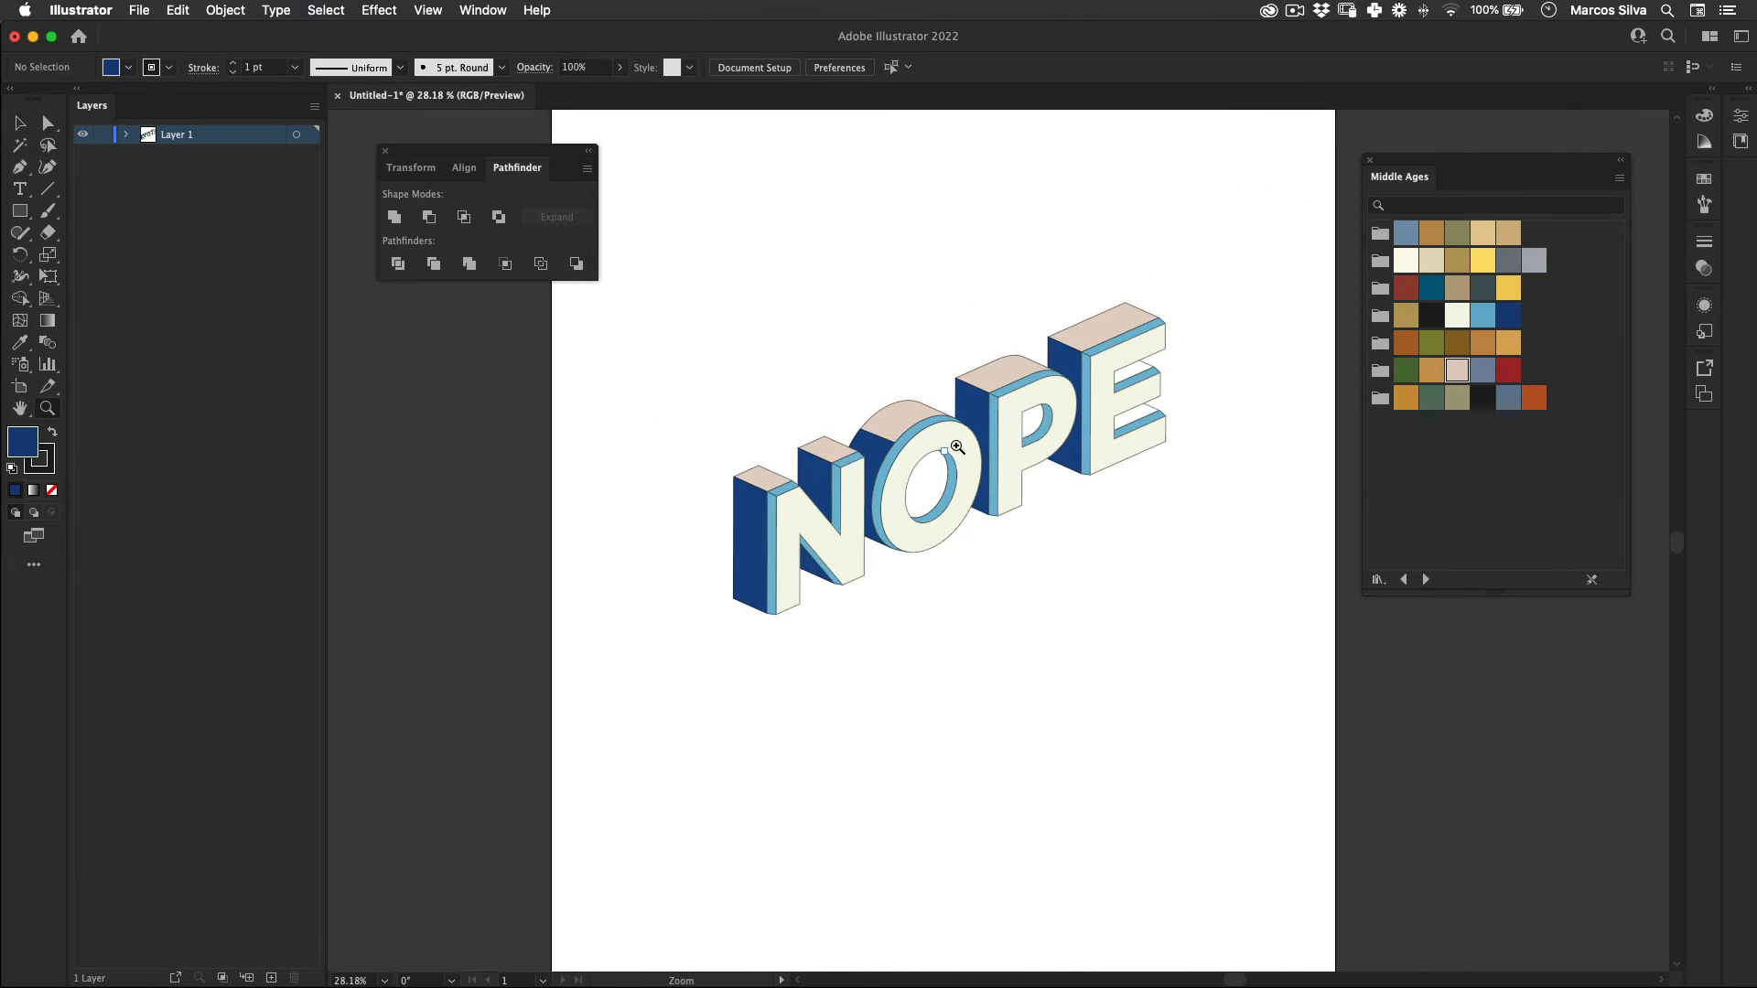
left_click_drag(979, 619, 758, 589)
left_click_drag(846, 614, 878, 645)
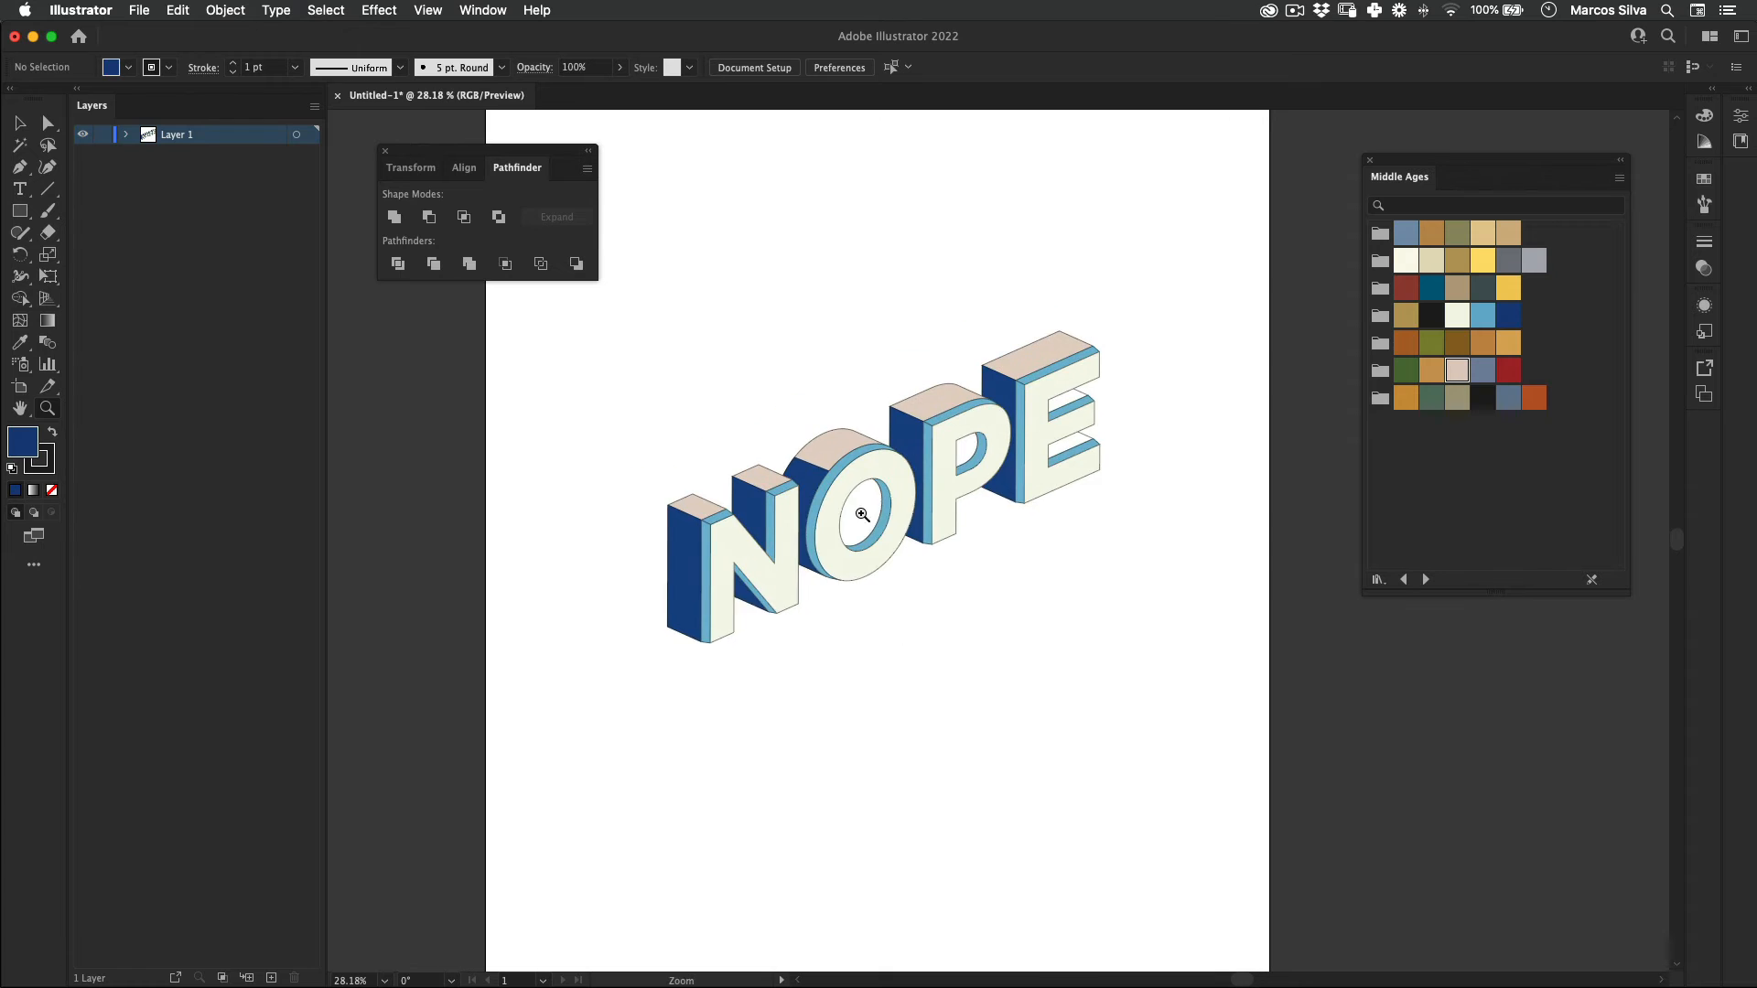
key("v")
double_click(854, 509)
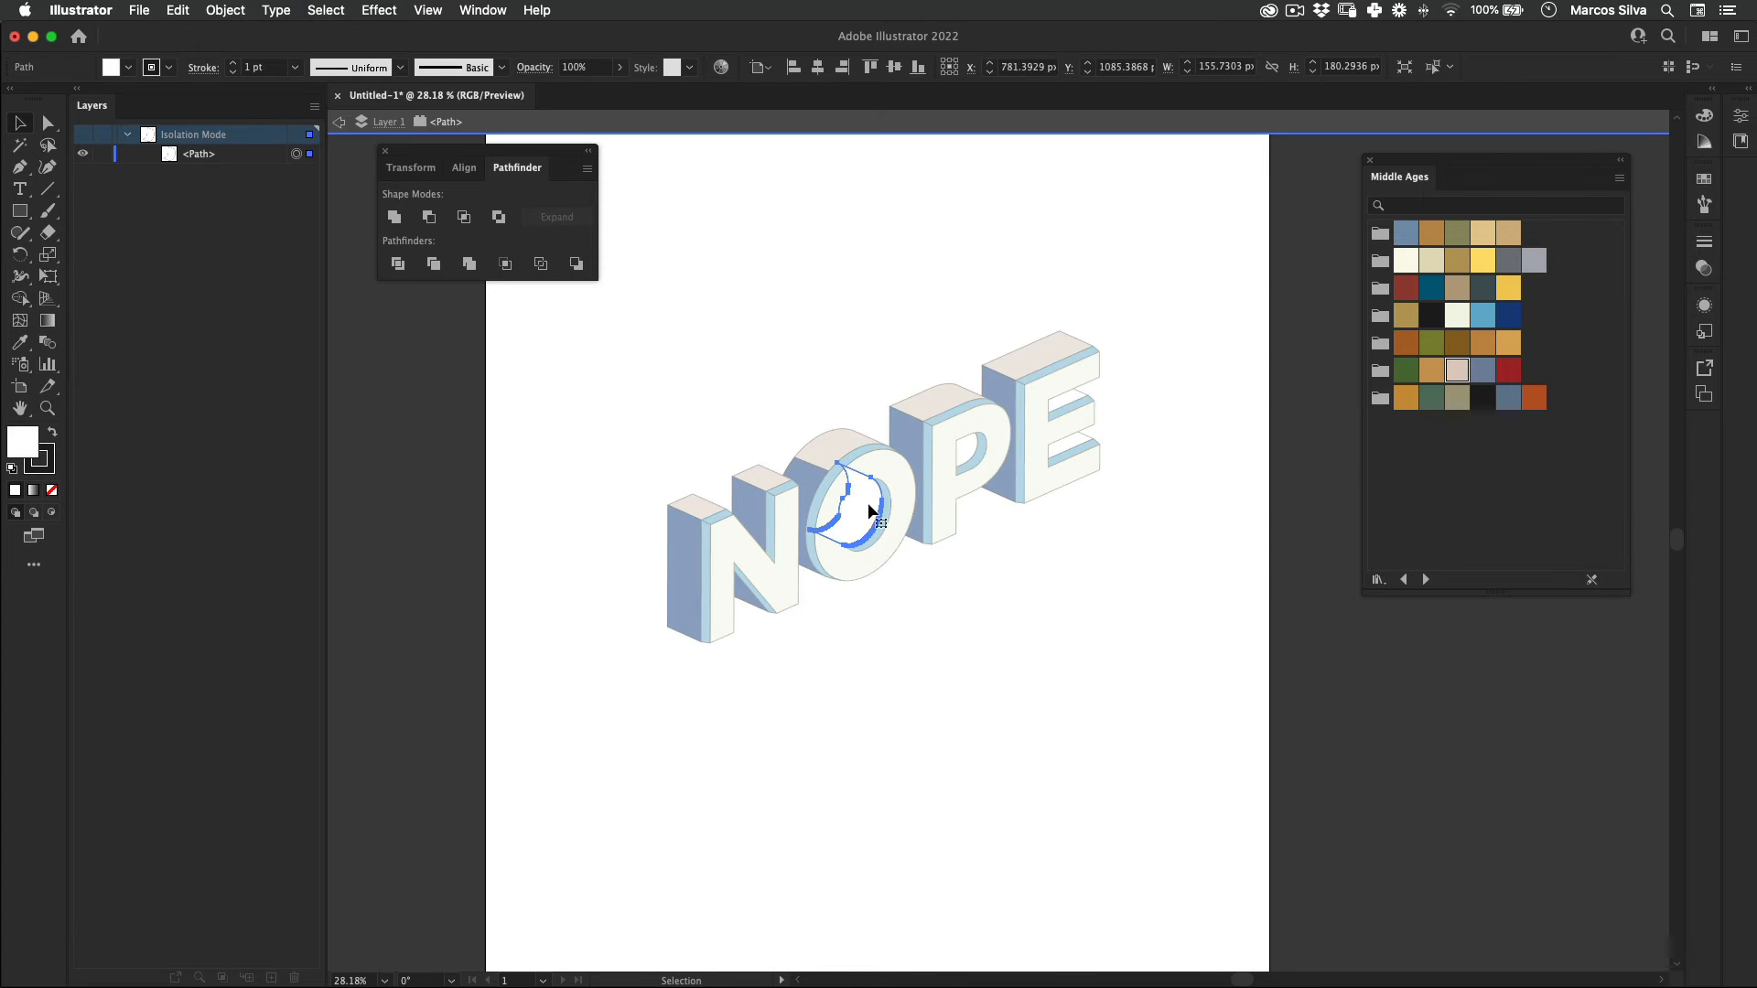
key("i")
left_click(818, 481)
key("v")
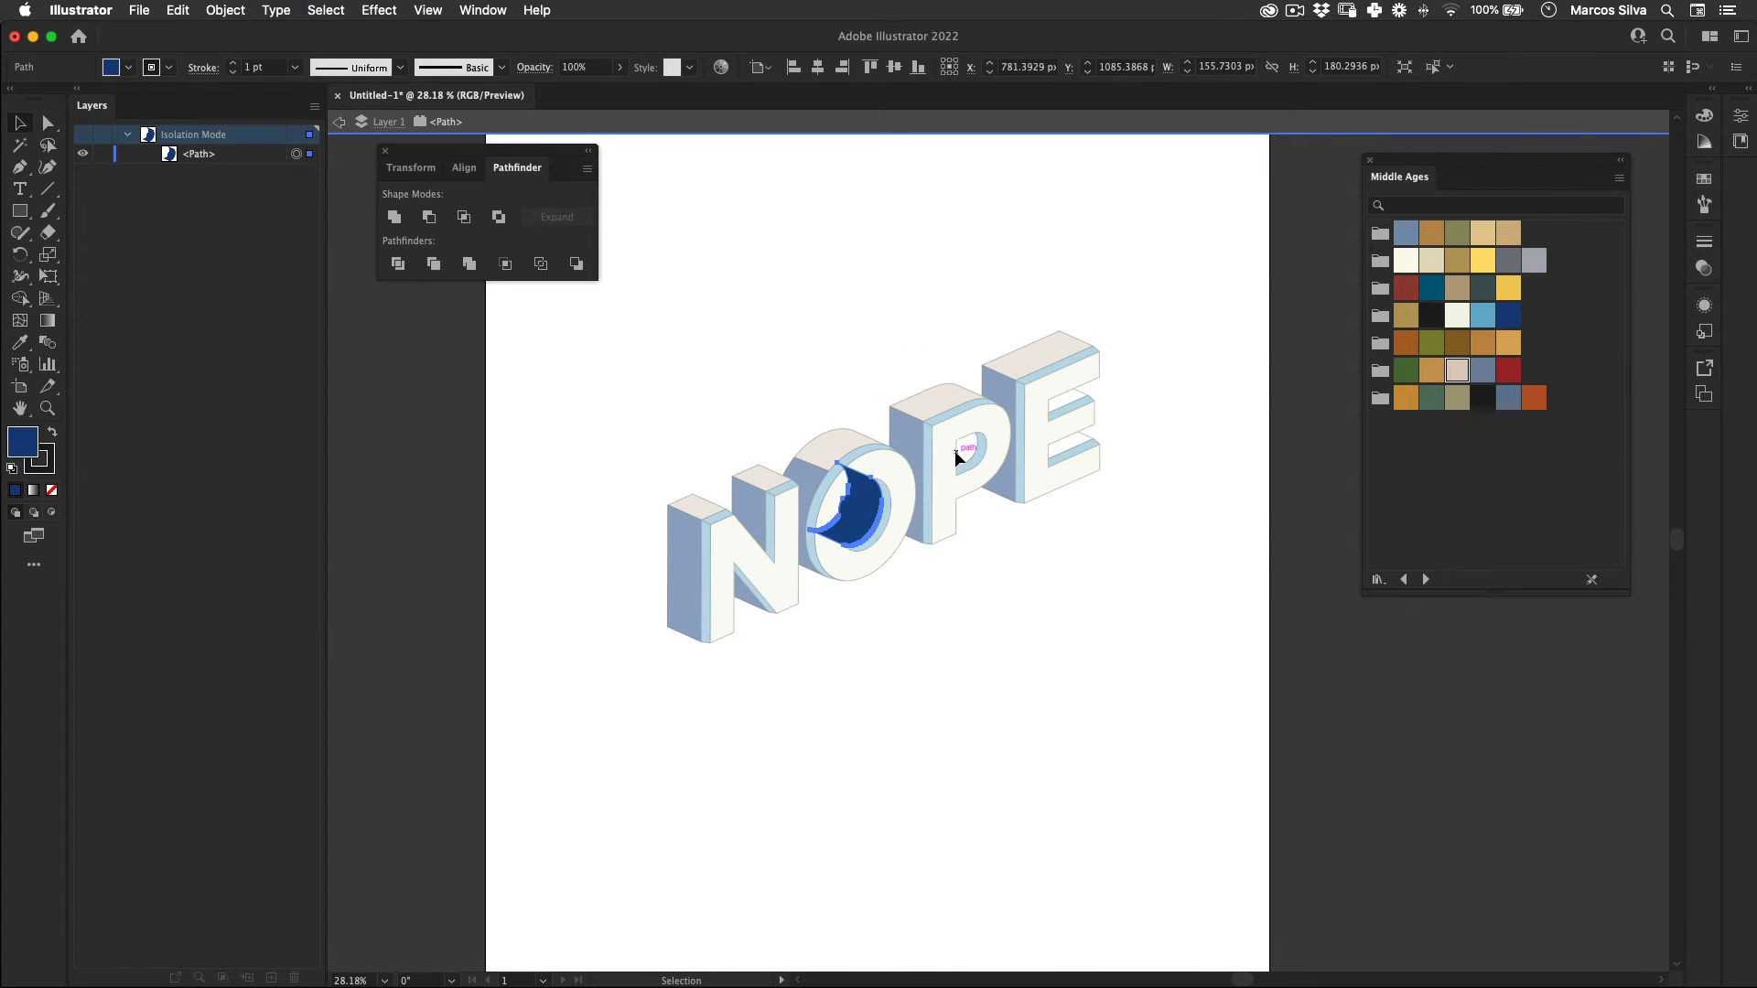
Step: Color the white inner side face in the P's counter with the dark blue sampled from the O
double_click(968, 443)
double_click(974, 446)
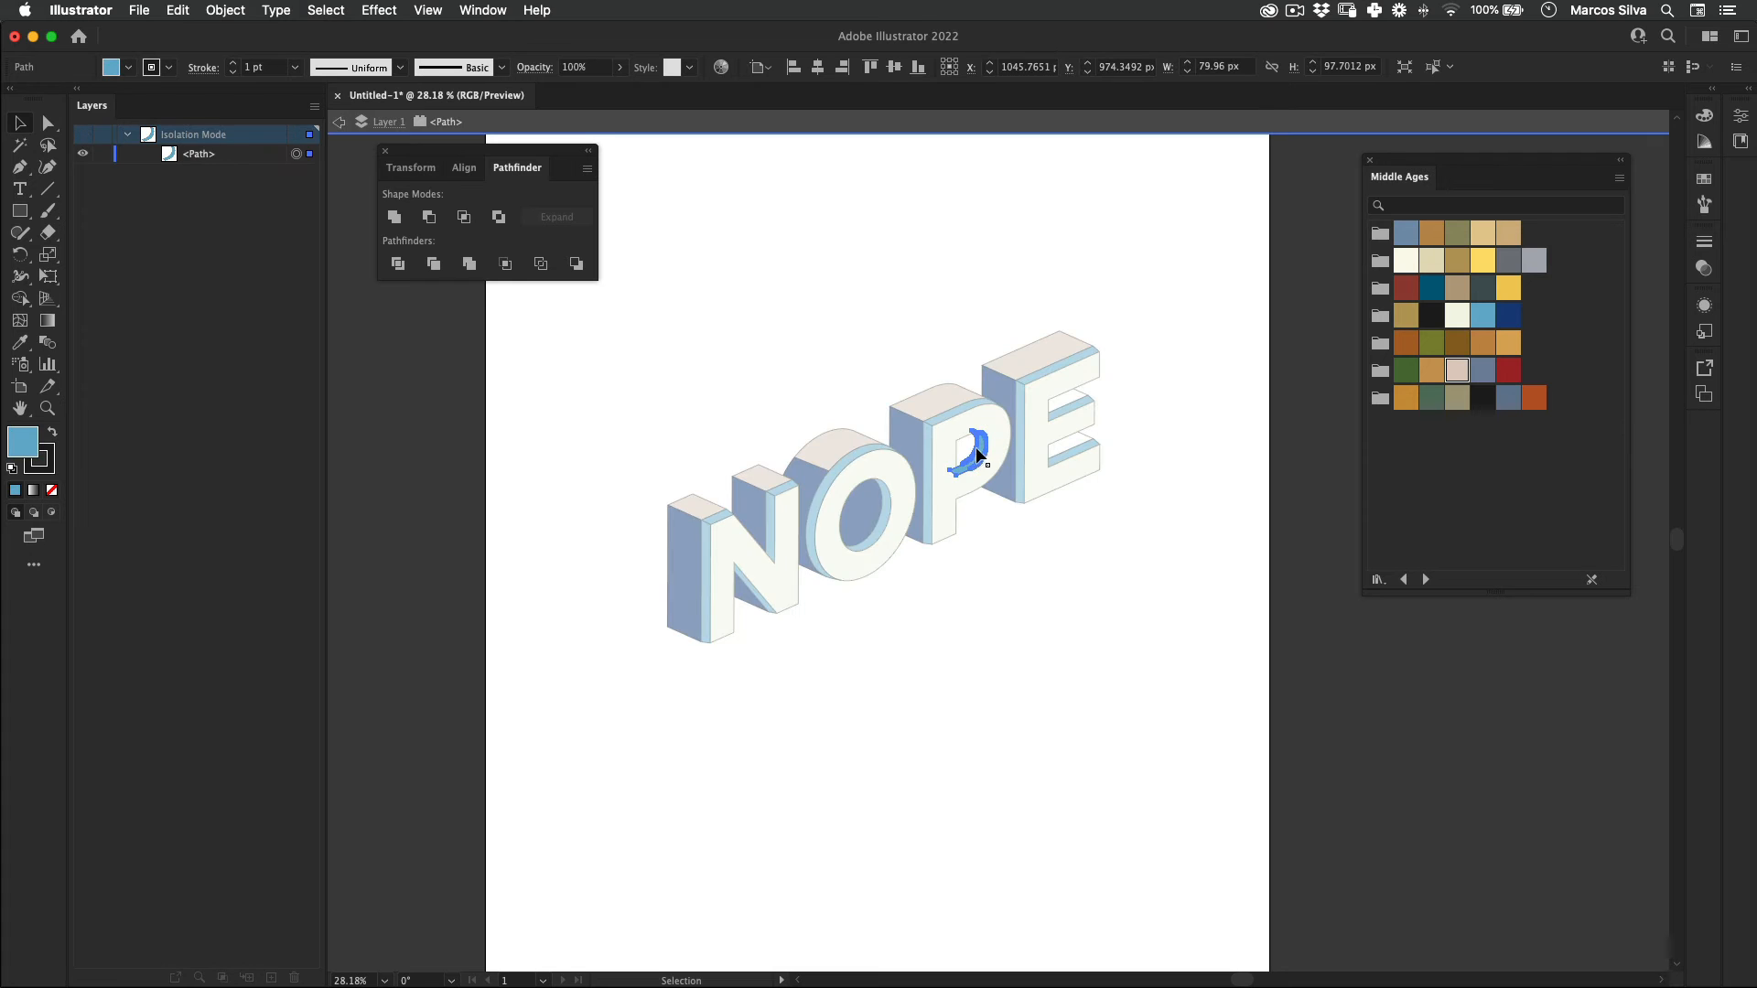
key("Escape")
left_click(968, 453)
key("i")
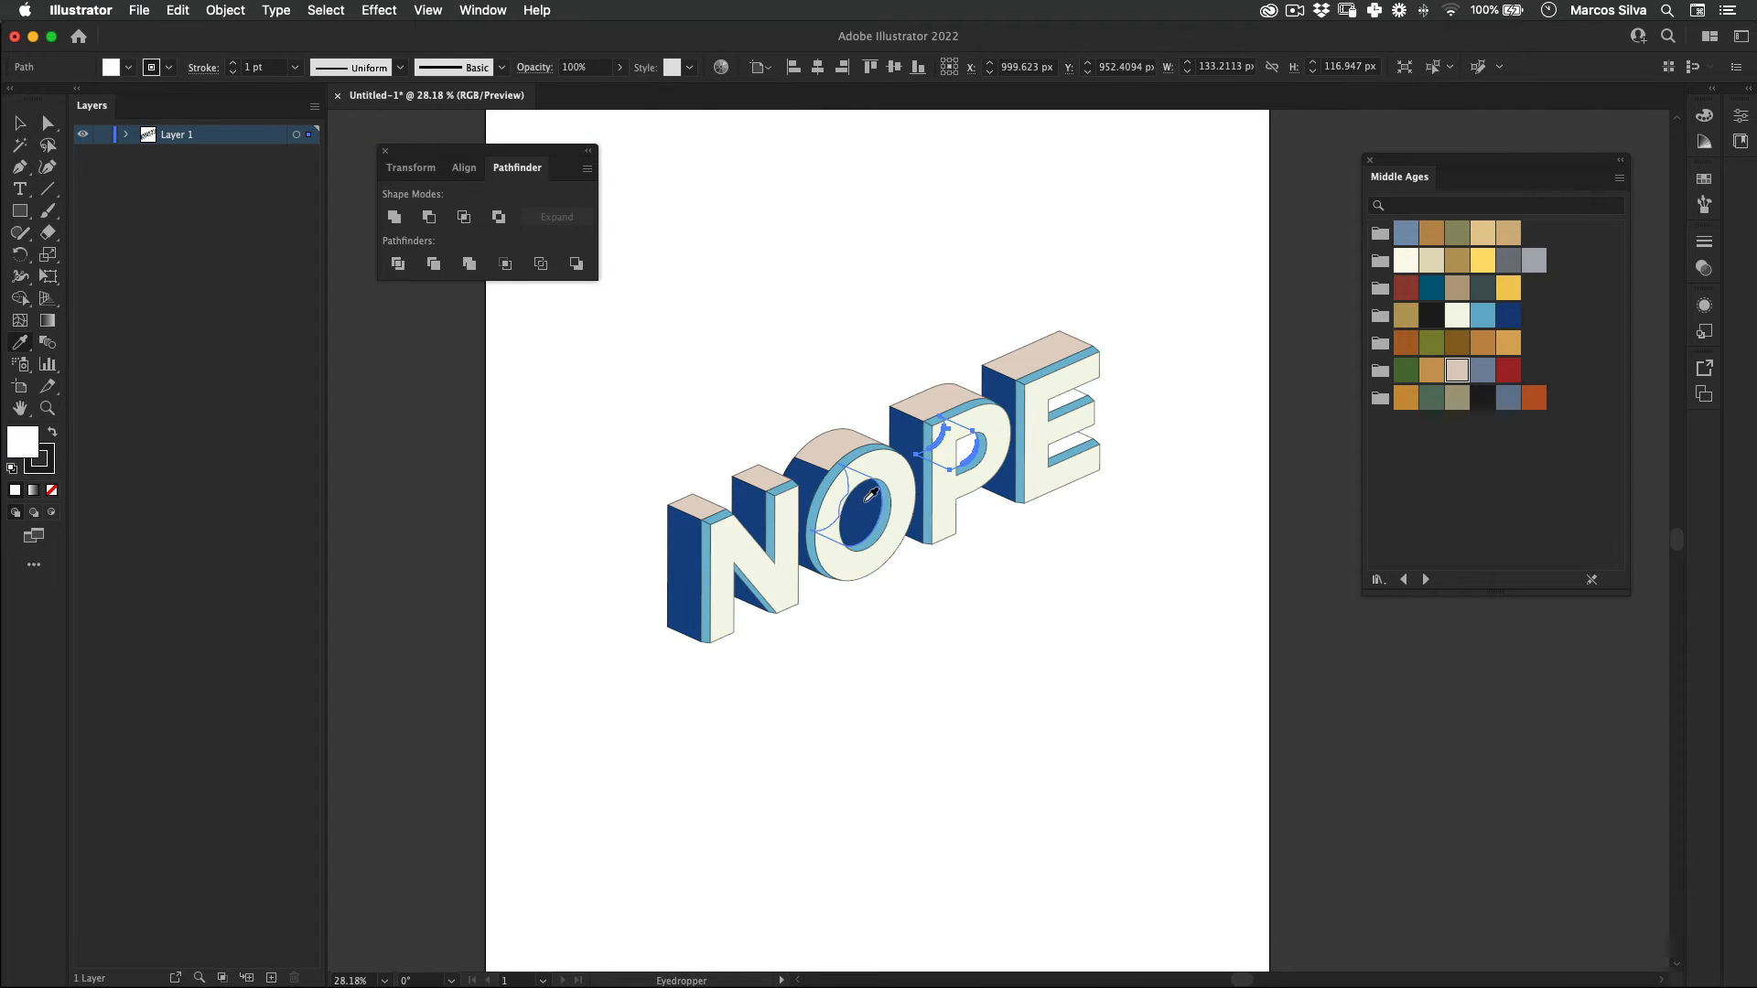
left_click(855, 499)
key("v")
Step: Color the two white inner faces between the E's arms with the dark blue sampled from the O
left_click(1076, 443)
left_click(1071, 442, "shift")
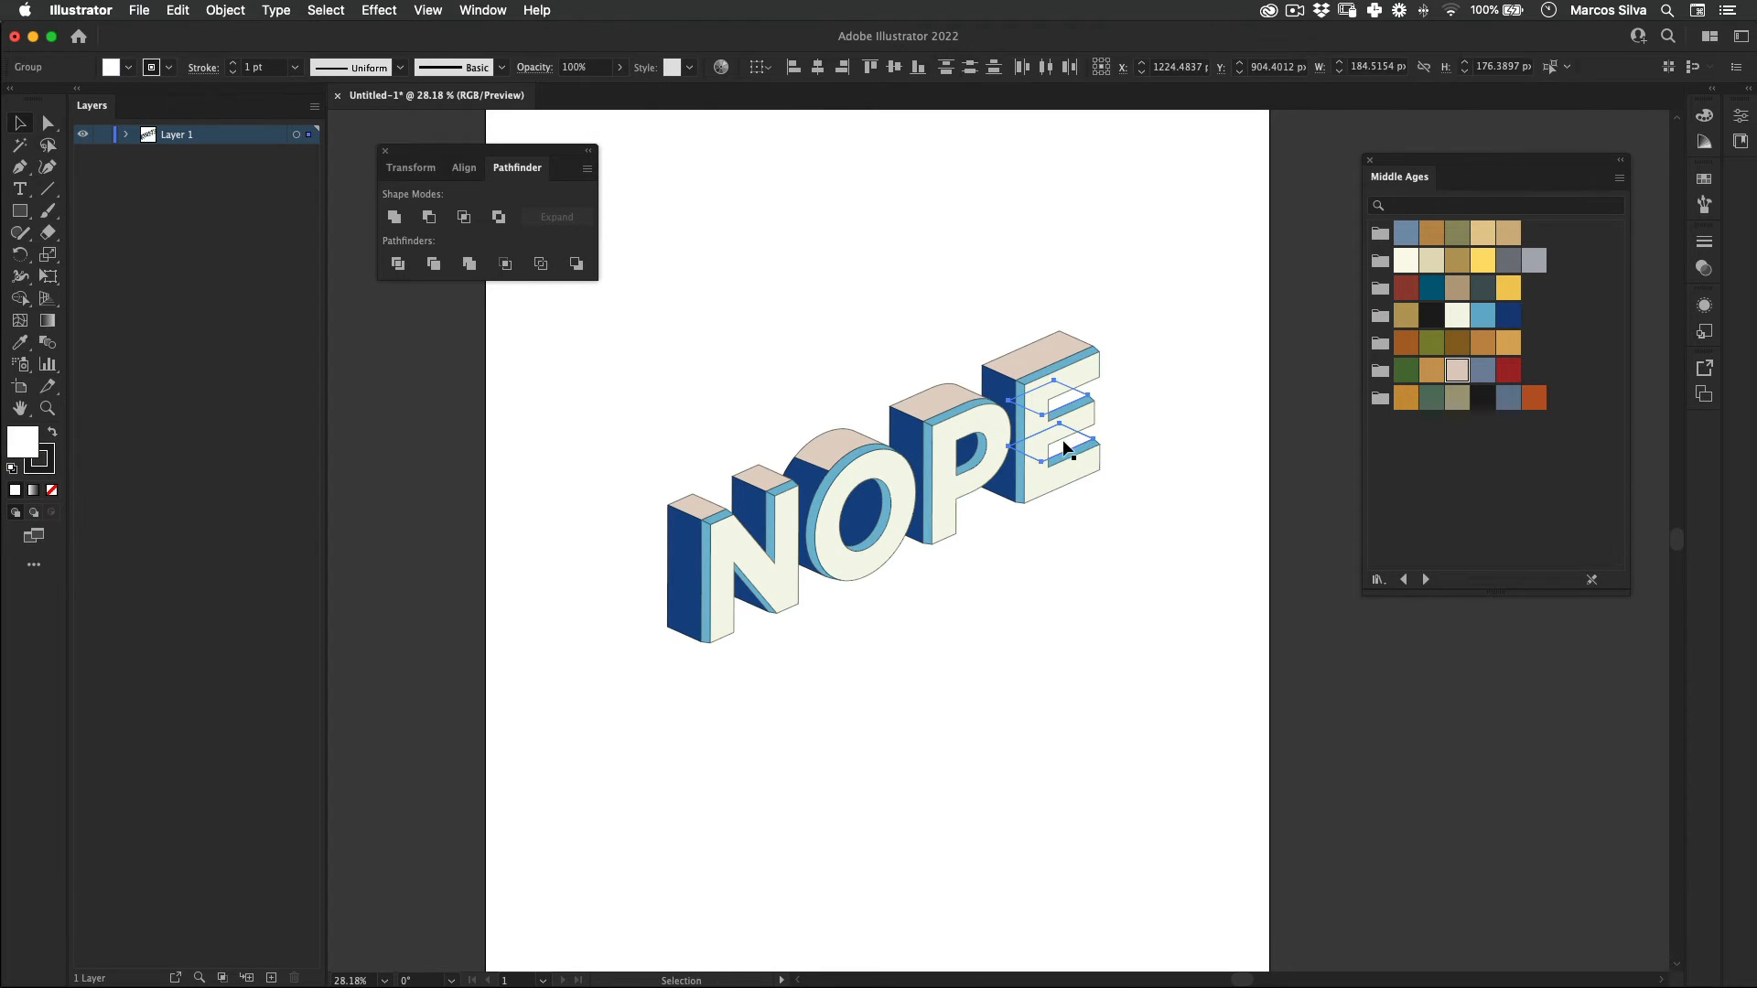
key("i")
left_click(856, 504)
key("v")
left_click(945, 654)
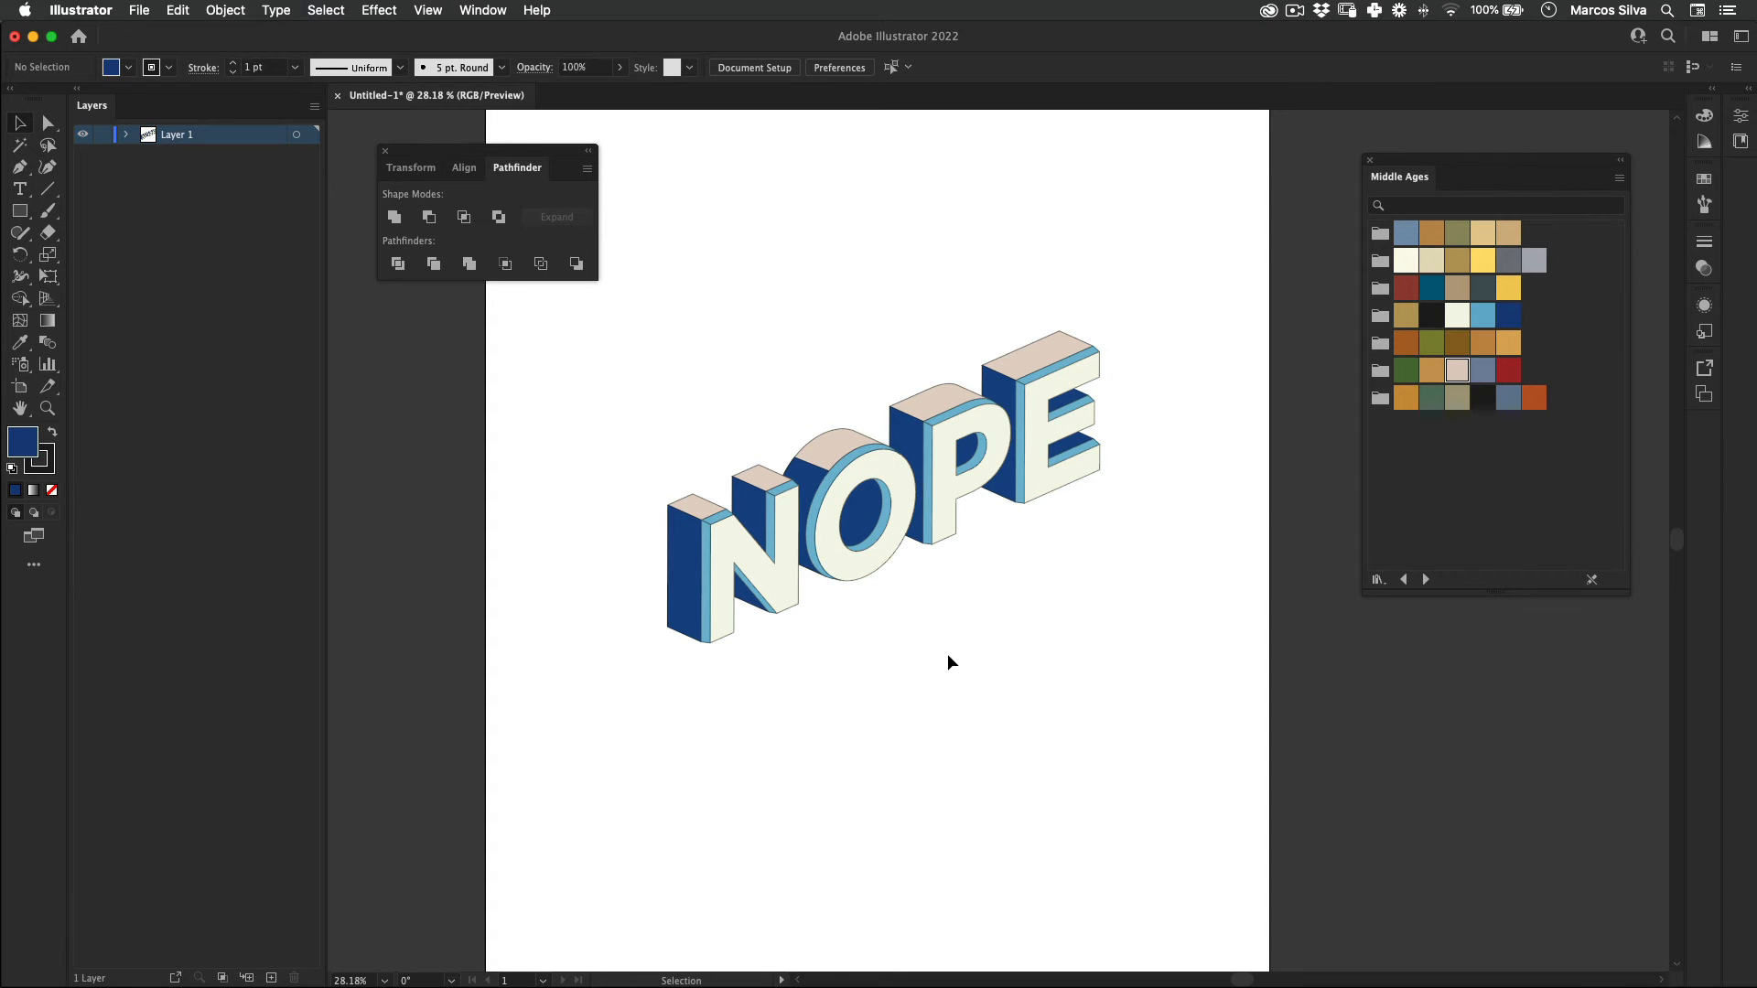
Step: Remove the stroke from all the faces of the NOPE lettering
key("space")
left_click_drag(788, 448, 774, 529)
left_click_drag(608, 372, 958, 842)
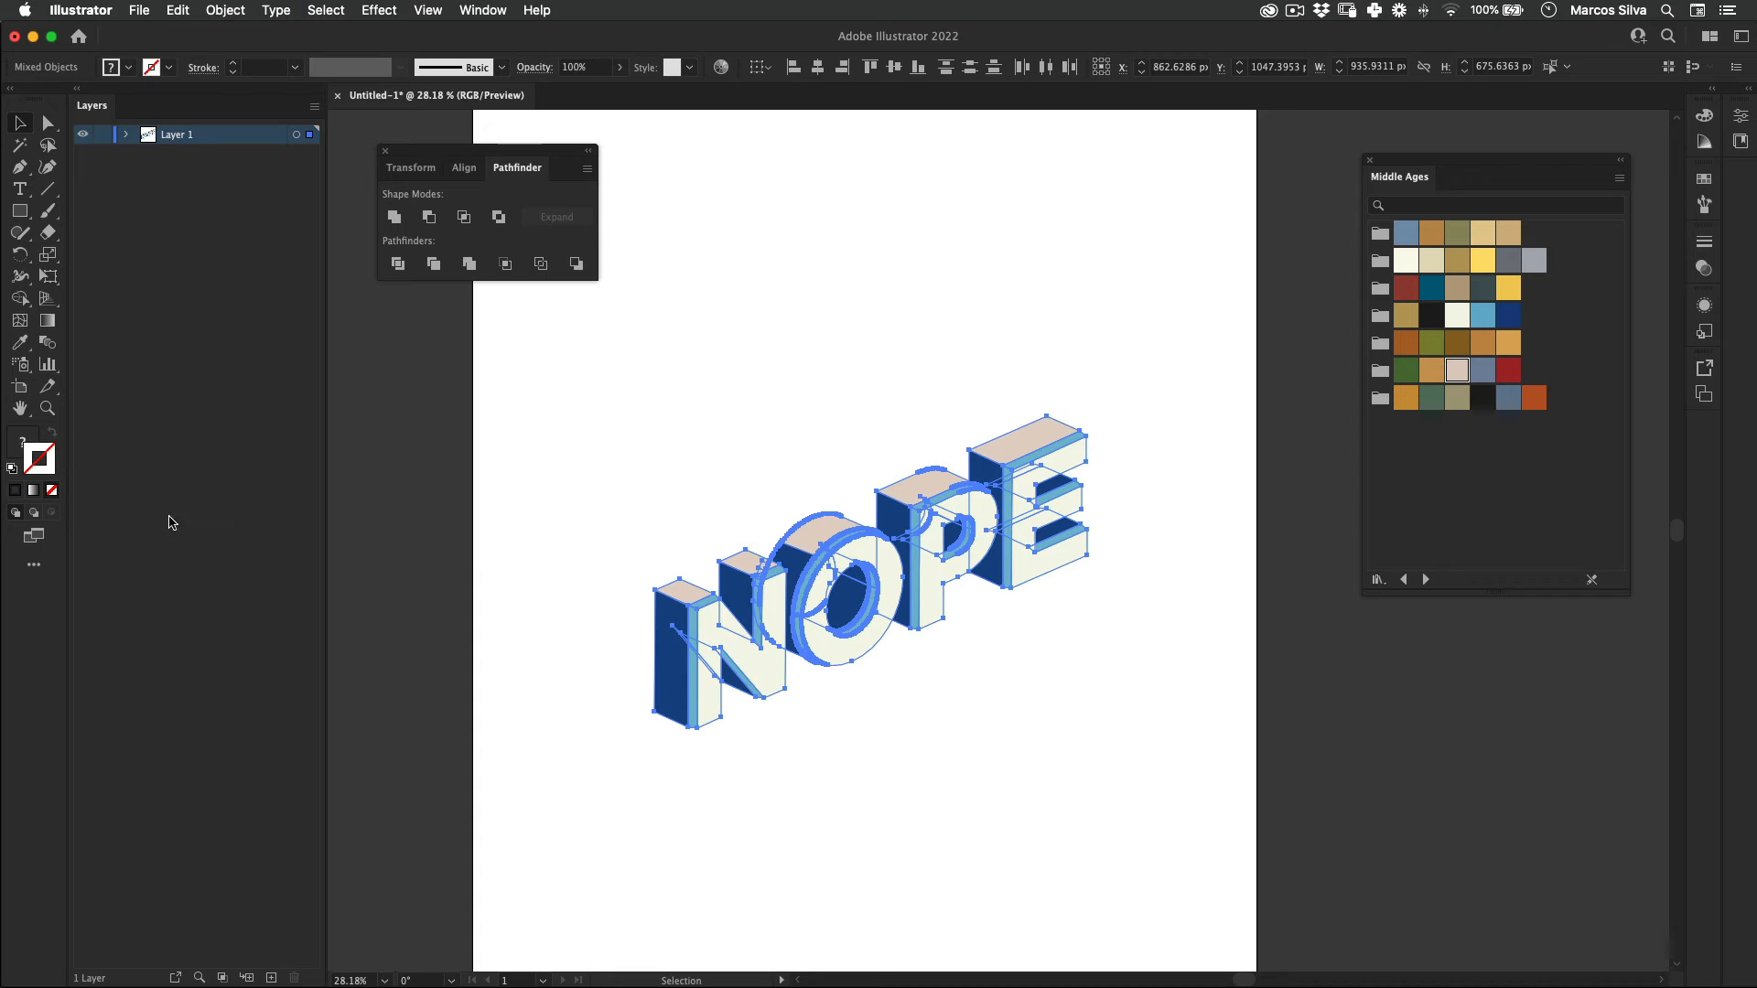
left_click(842, 905)
Step: Select the whole NOPE lettering and group it into one object
left_click_drag(938, 457, 832, 455)
left_click_drag(712, 320, 946, 627)
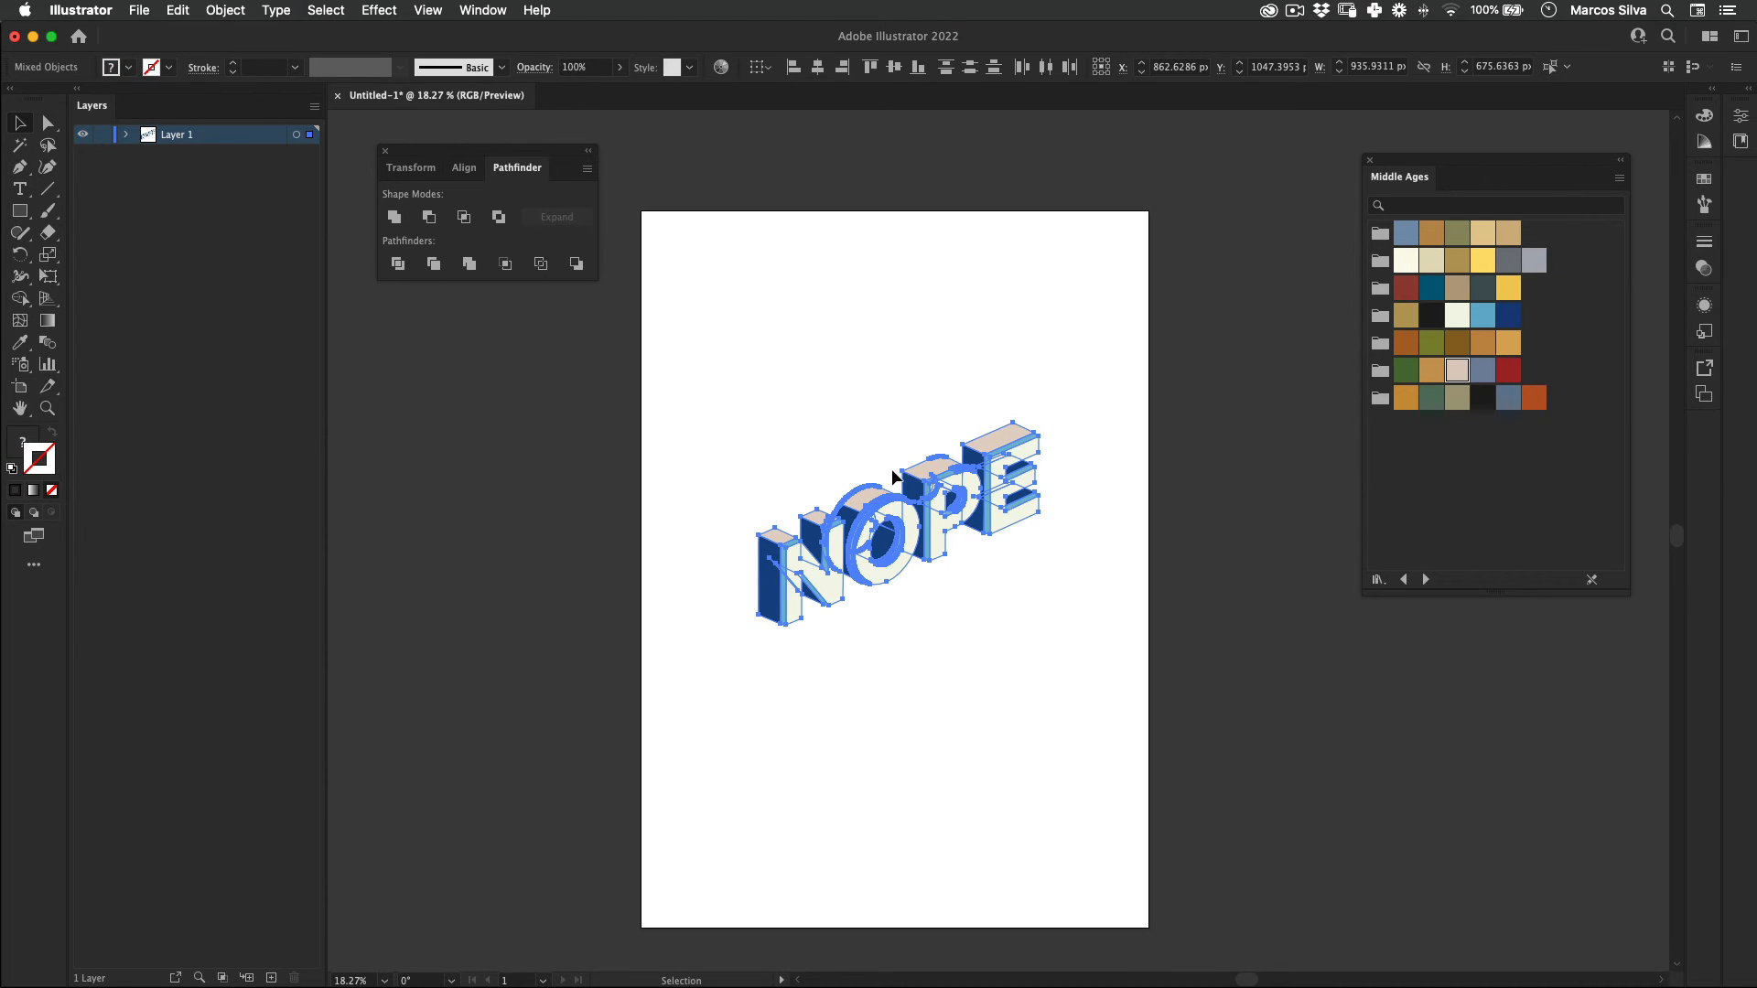
right_click(884, 495)
left_click(940, 639)
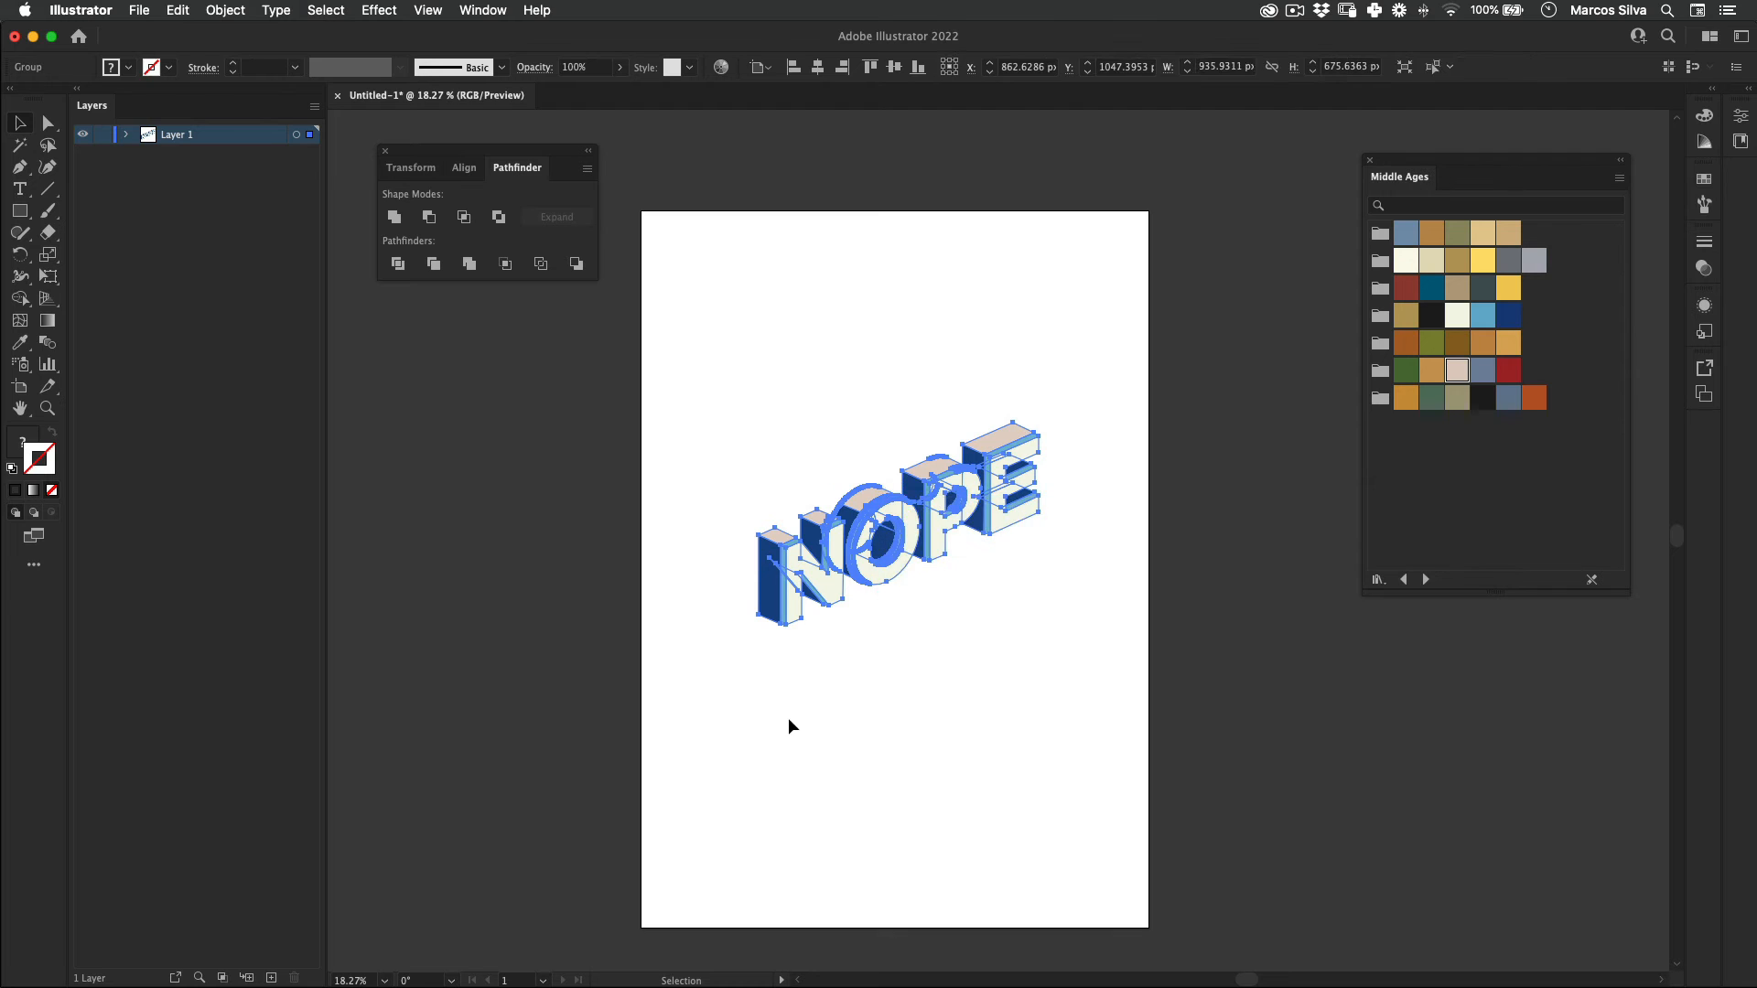
left_click(906, 619, "super")
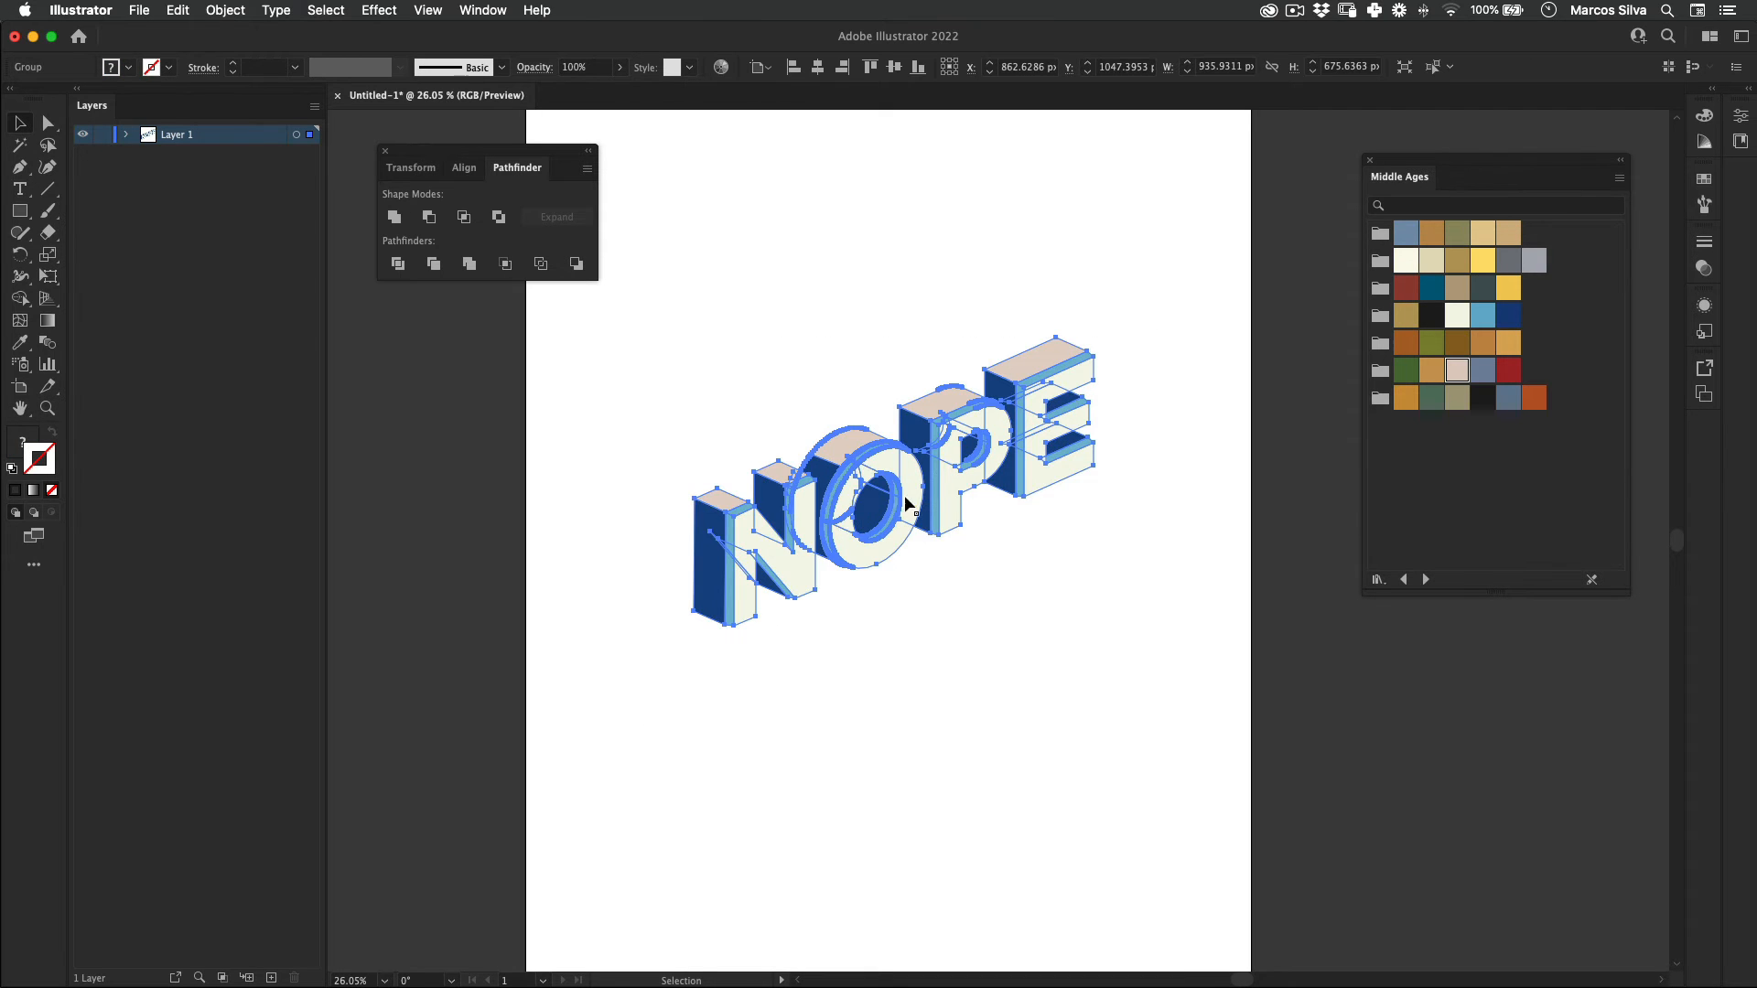
Step: Paste a copy of the grouped NOPE in place and move one word straight up, stacking it on the other
left_click_drag(969, 466, 983, 609)
left_click(177, 9)
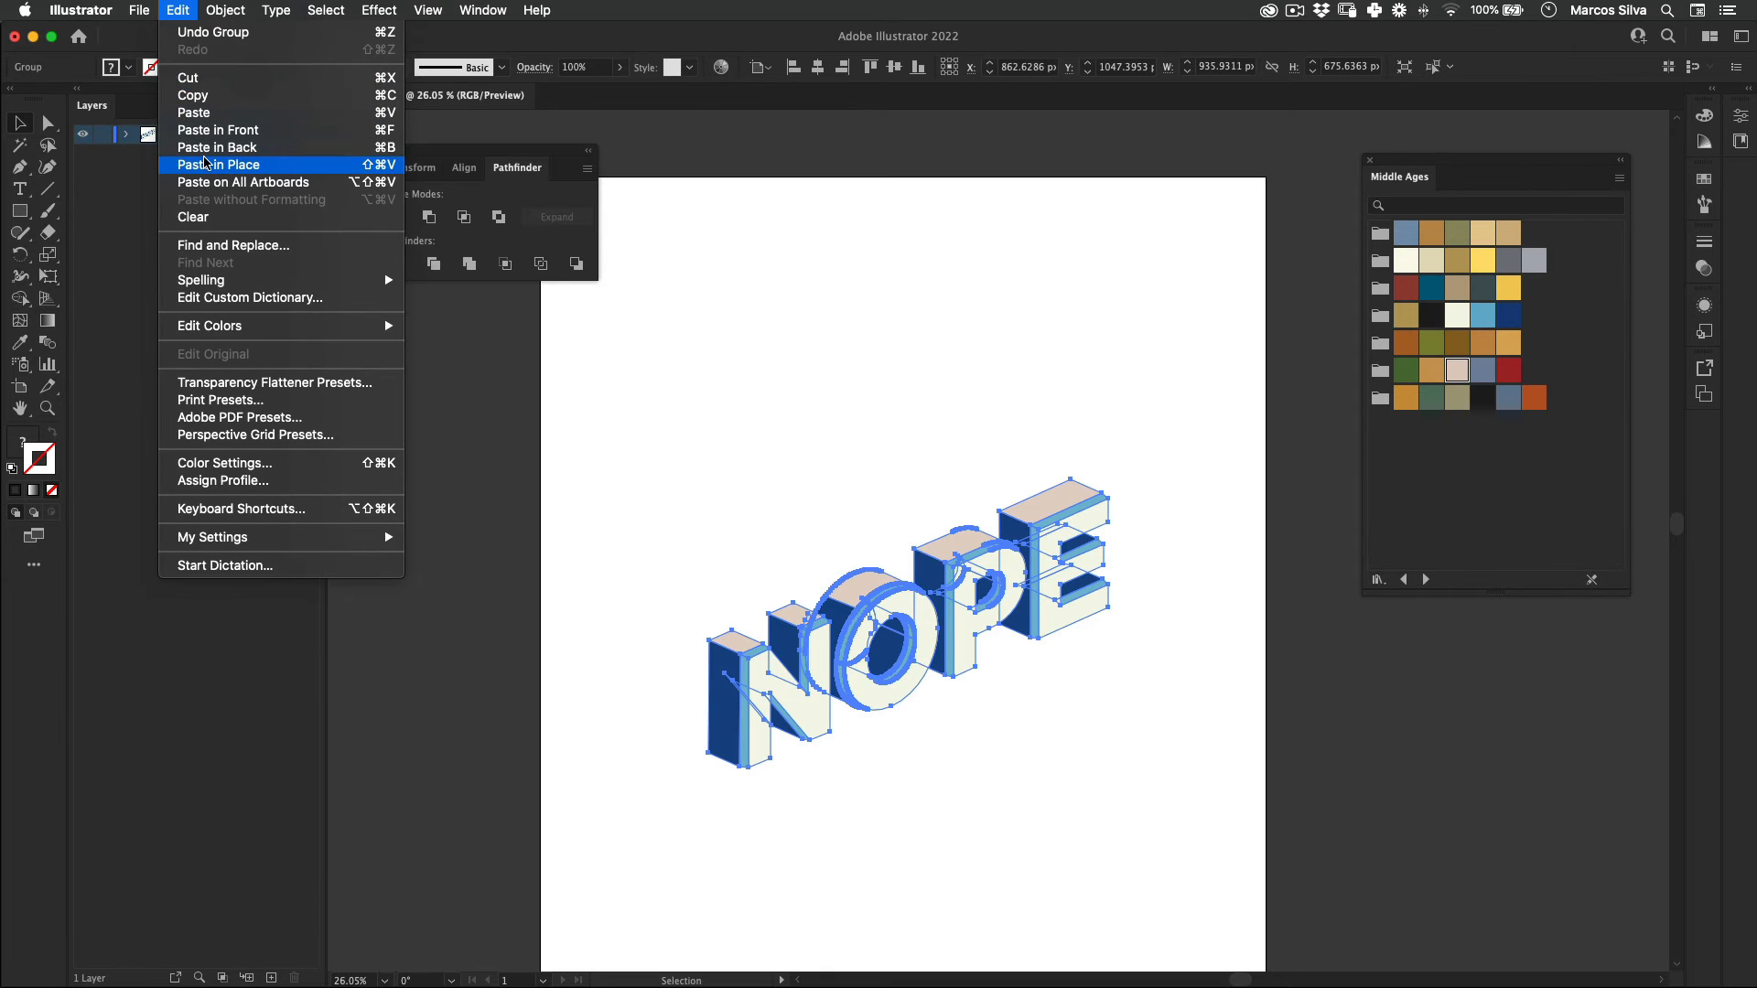
left_click(220, 165)
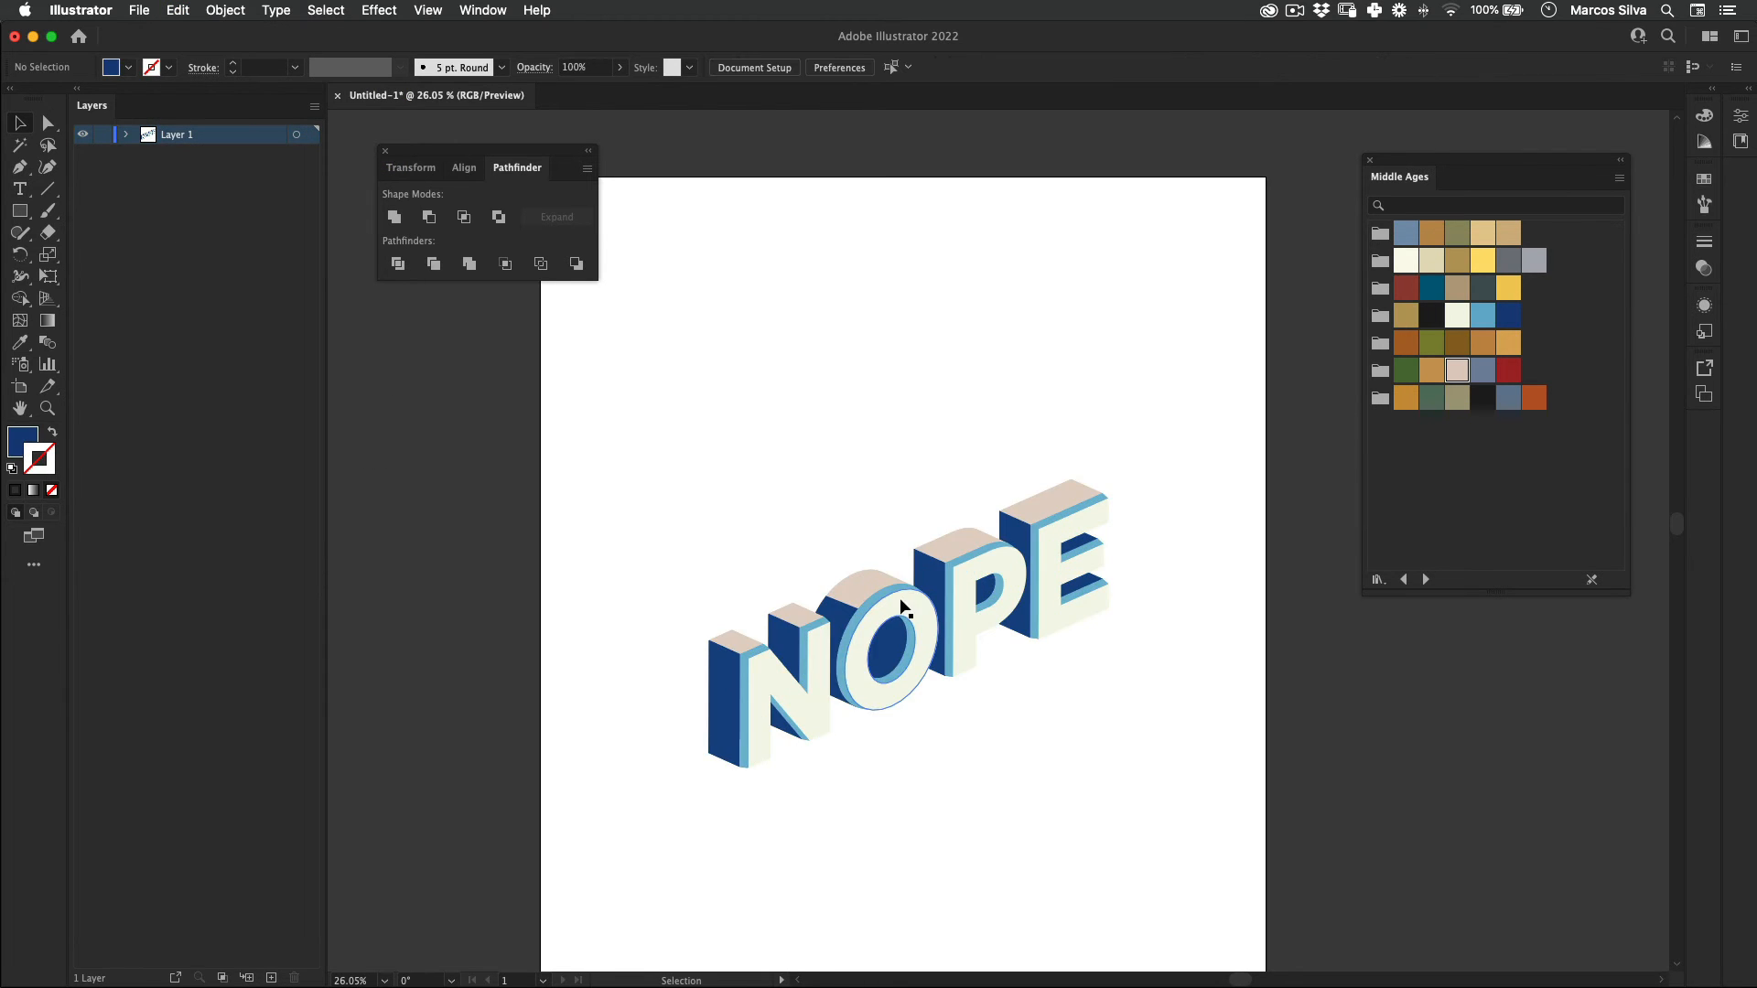
left_click_drag(906, 605, 904, 483)
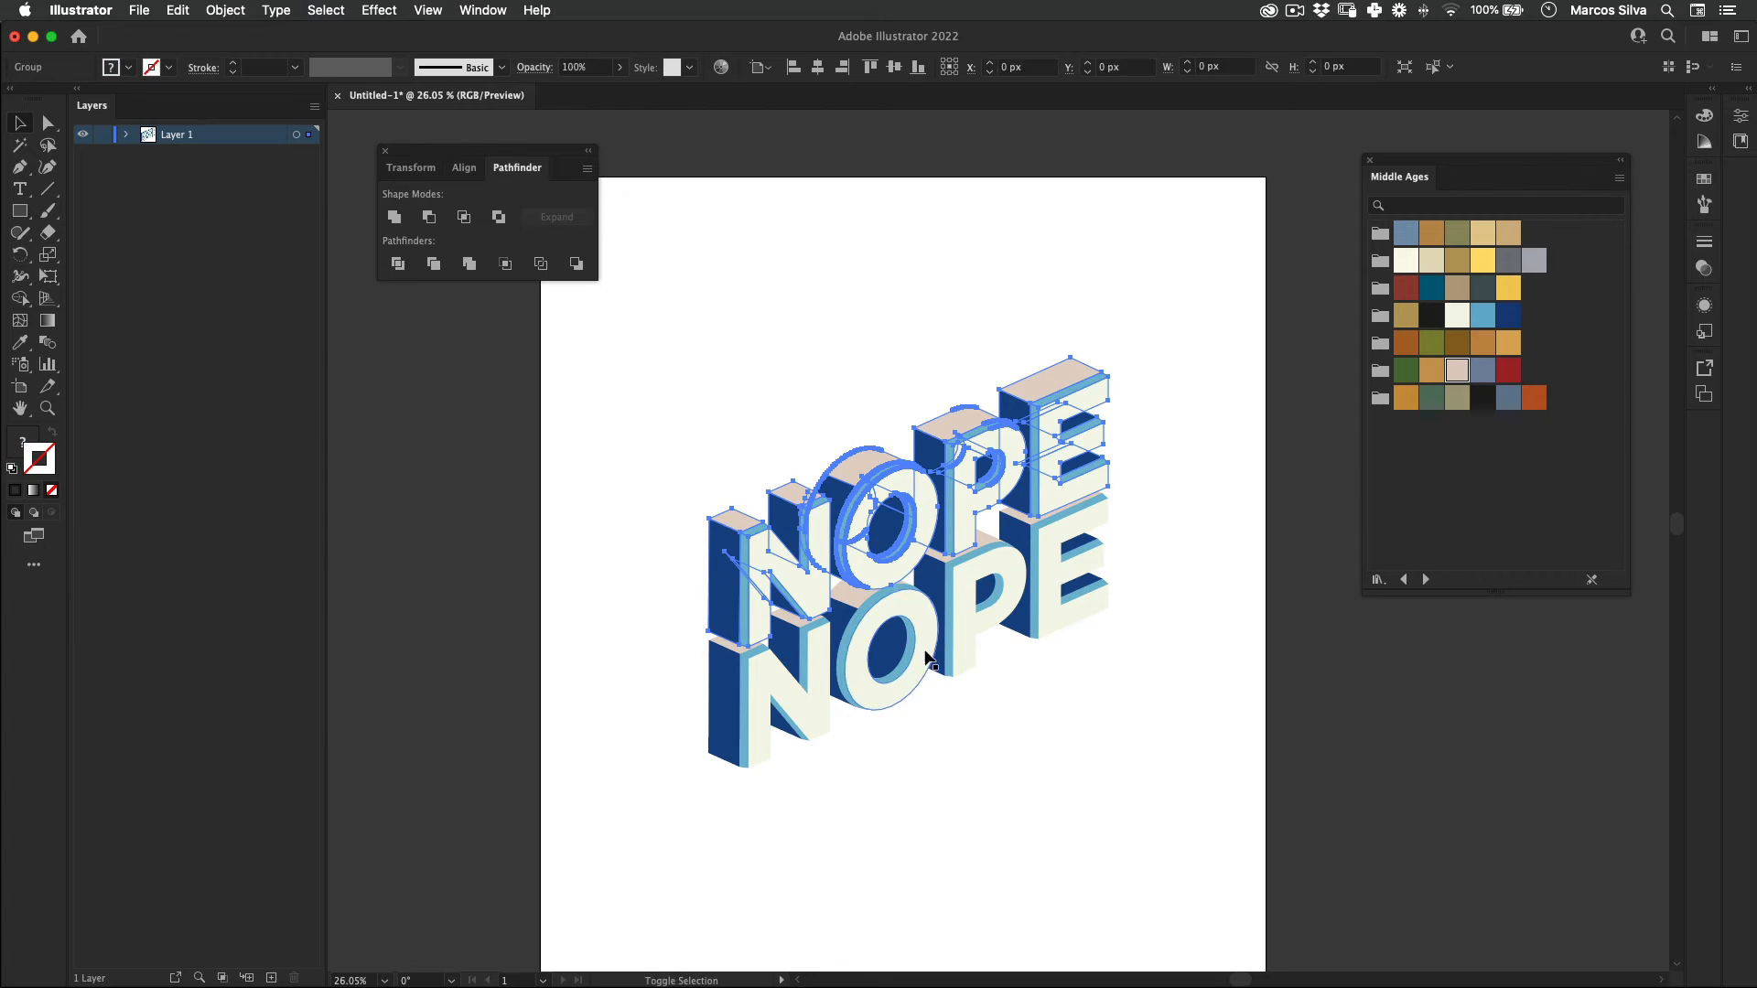
left_click_drag(908, 662, 926, 711)
Step: Duplicate the upper NOPE straight up to add a third word to the stack
left_click(865, 494)
left_click(939, 518)
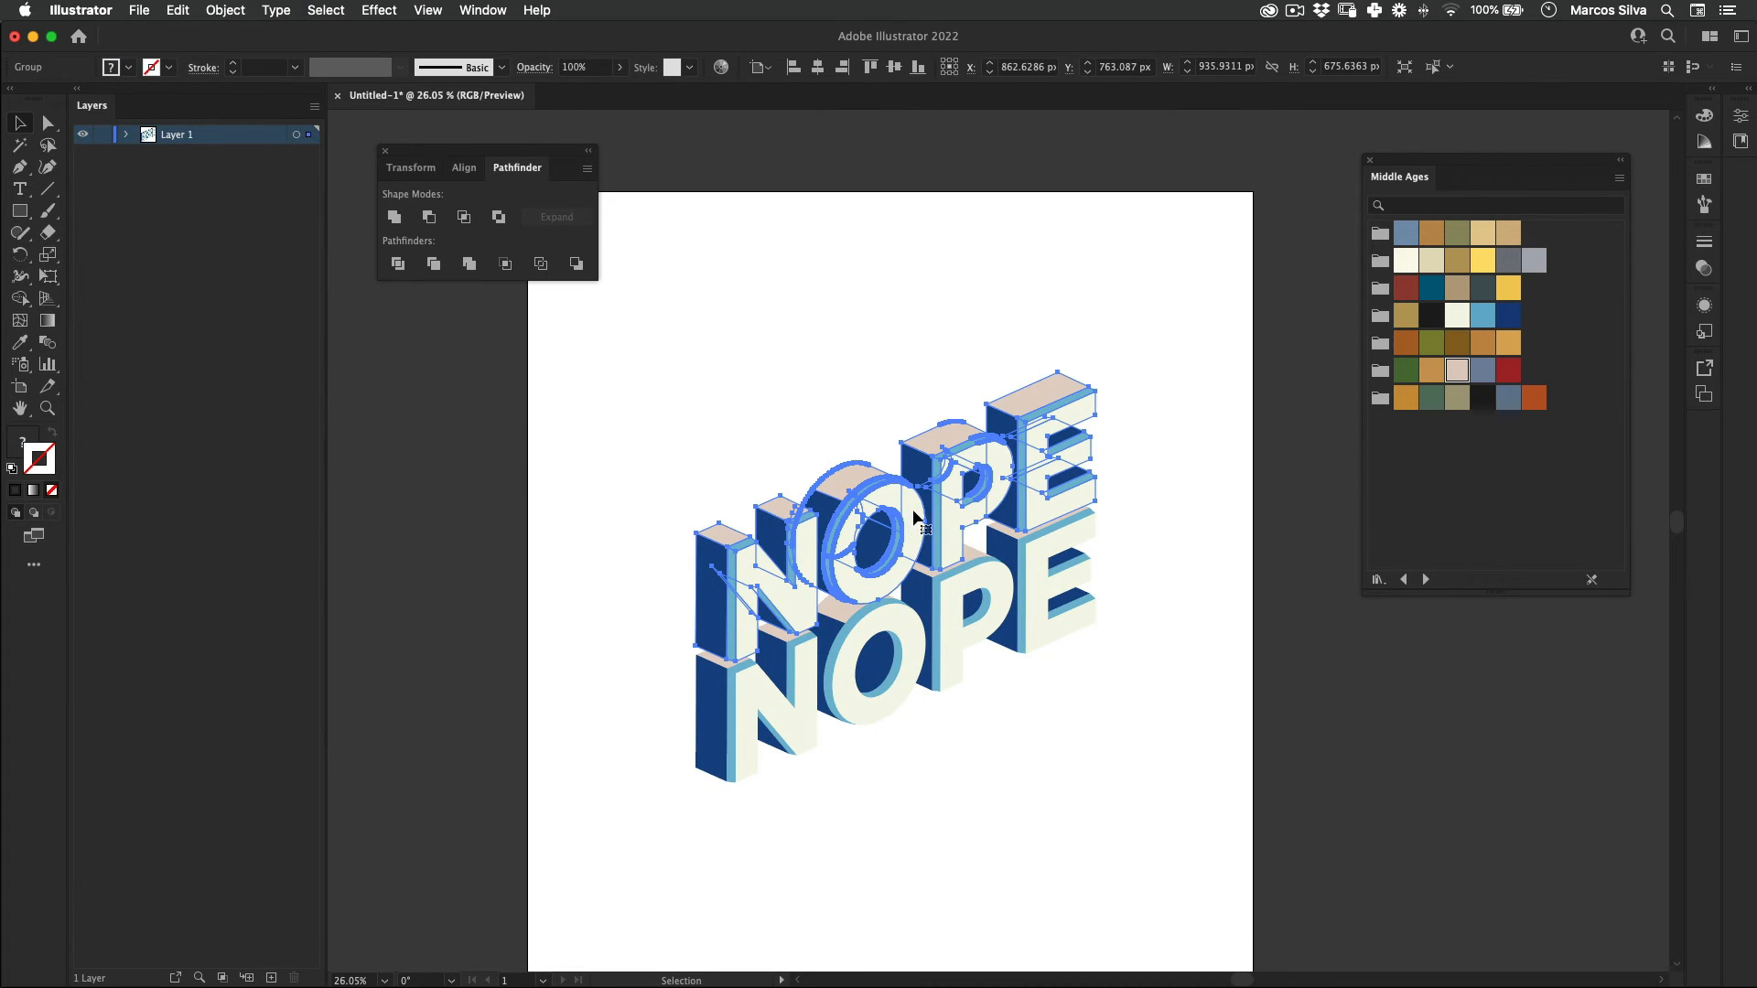
left_click_drag(917, 522, 917, 404)
key("super+z")
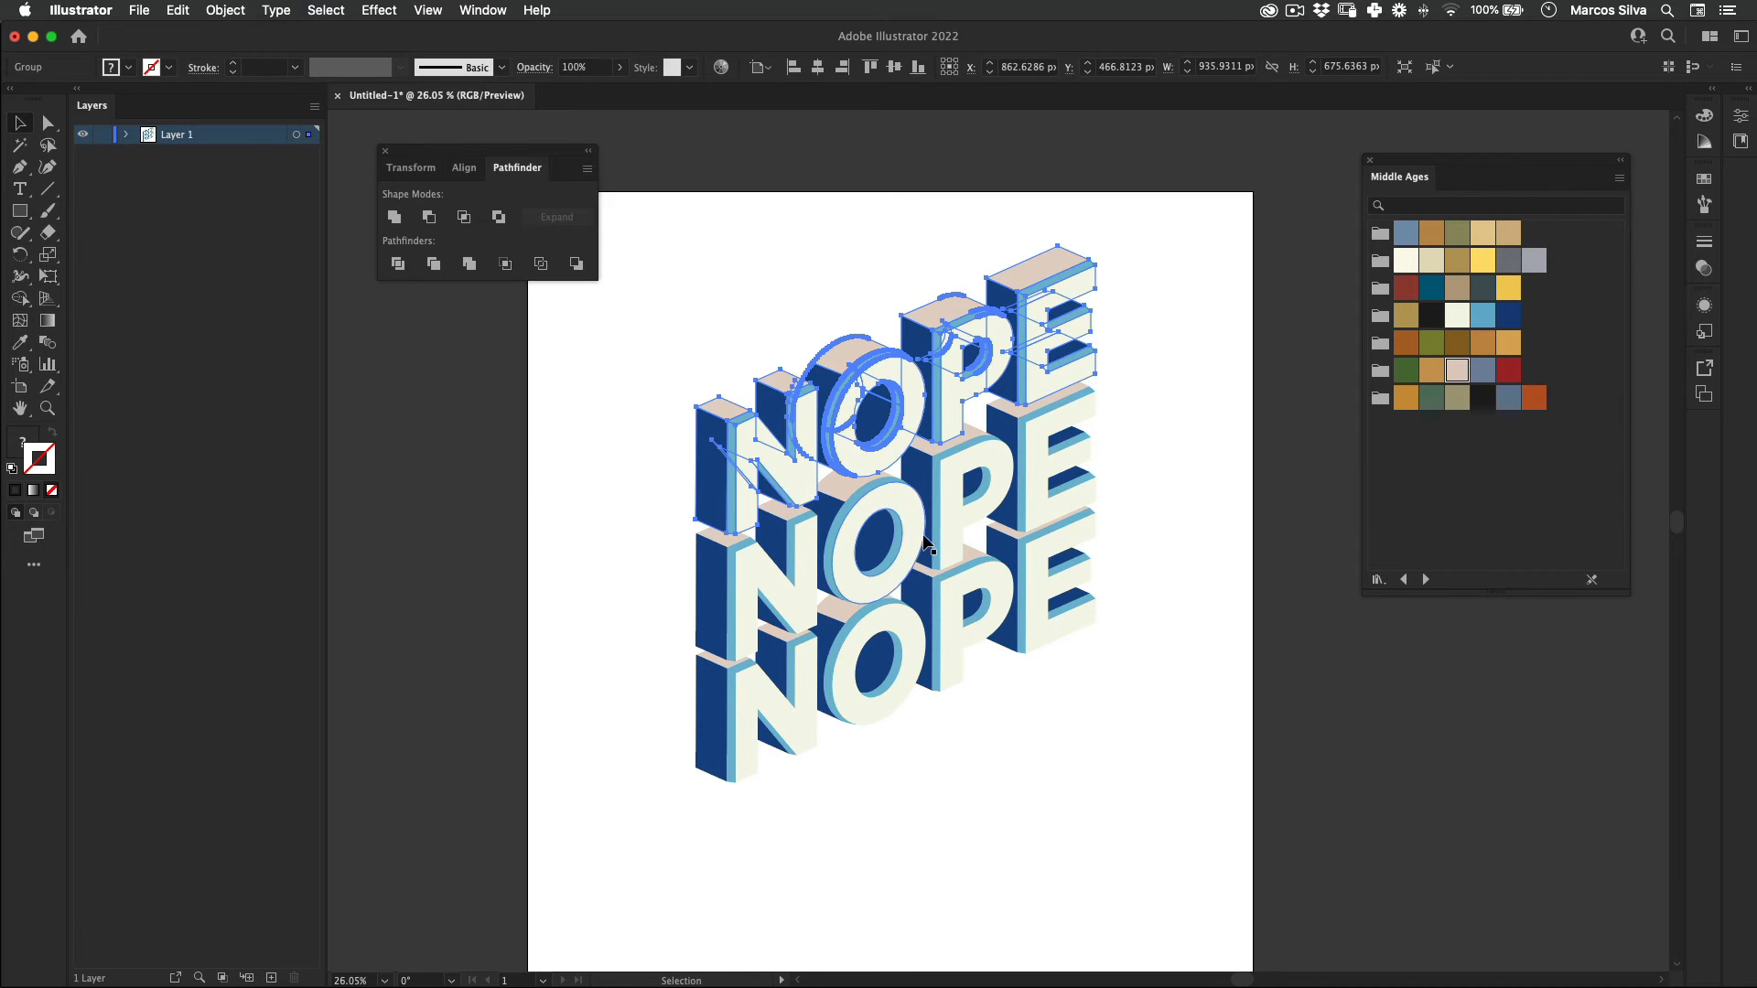
Step: Select the three vertically stacked NOPE words, shift them toward the middle of the artboard, and group them
left_click_drag(1005, 439, 945, 458)
left_click_drag(1140, 286, 569, 874)
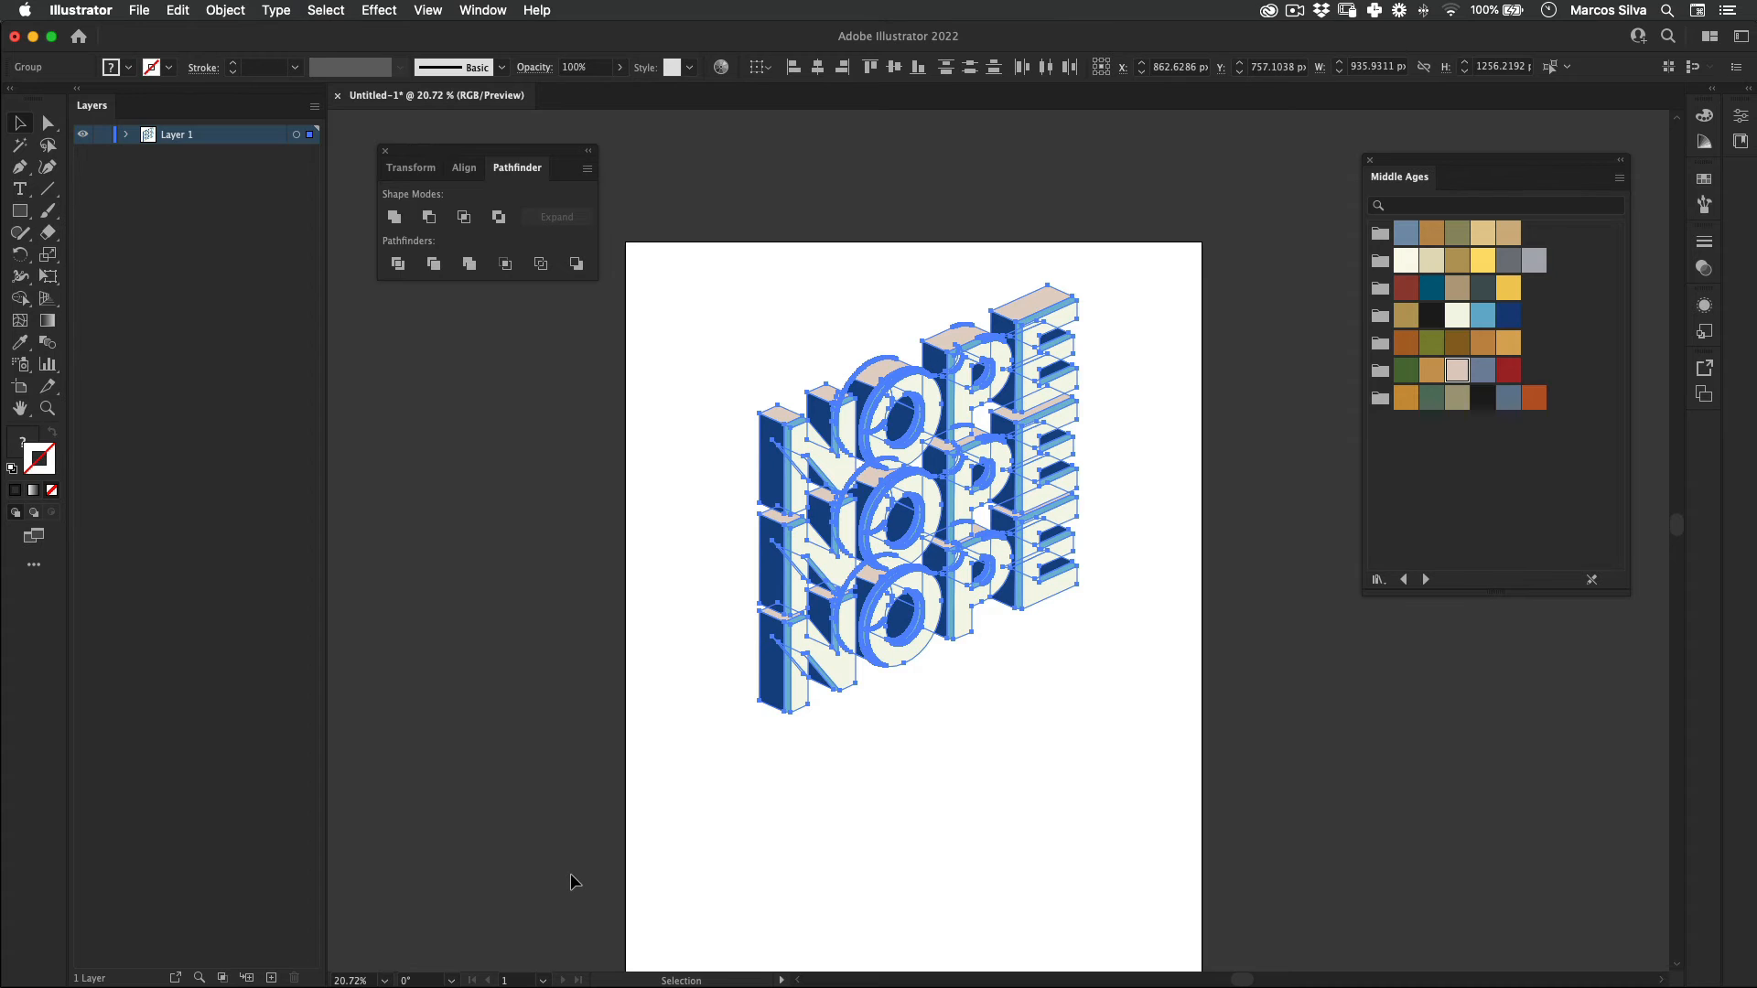
left_click_drag(962, 499, 870, 487)
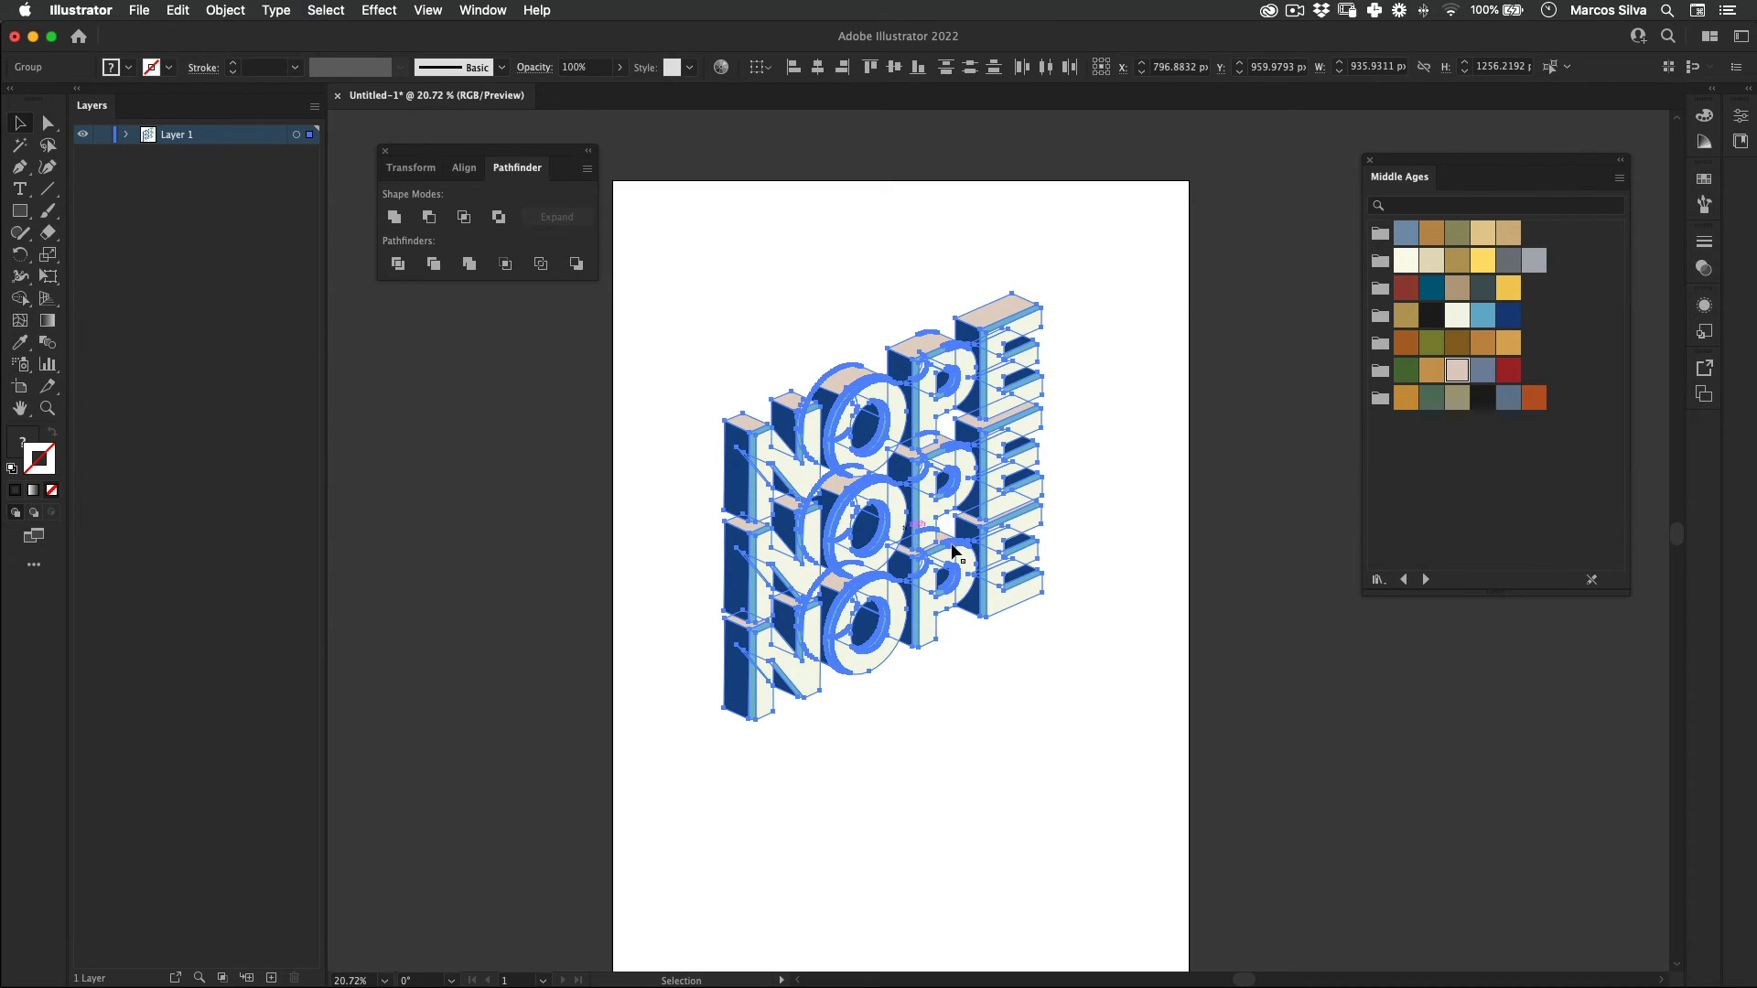
left_click(1102, 323)
left_click(837, 502)
right_click(845, 463)
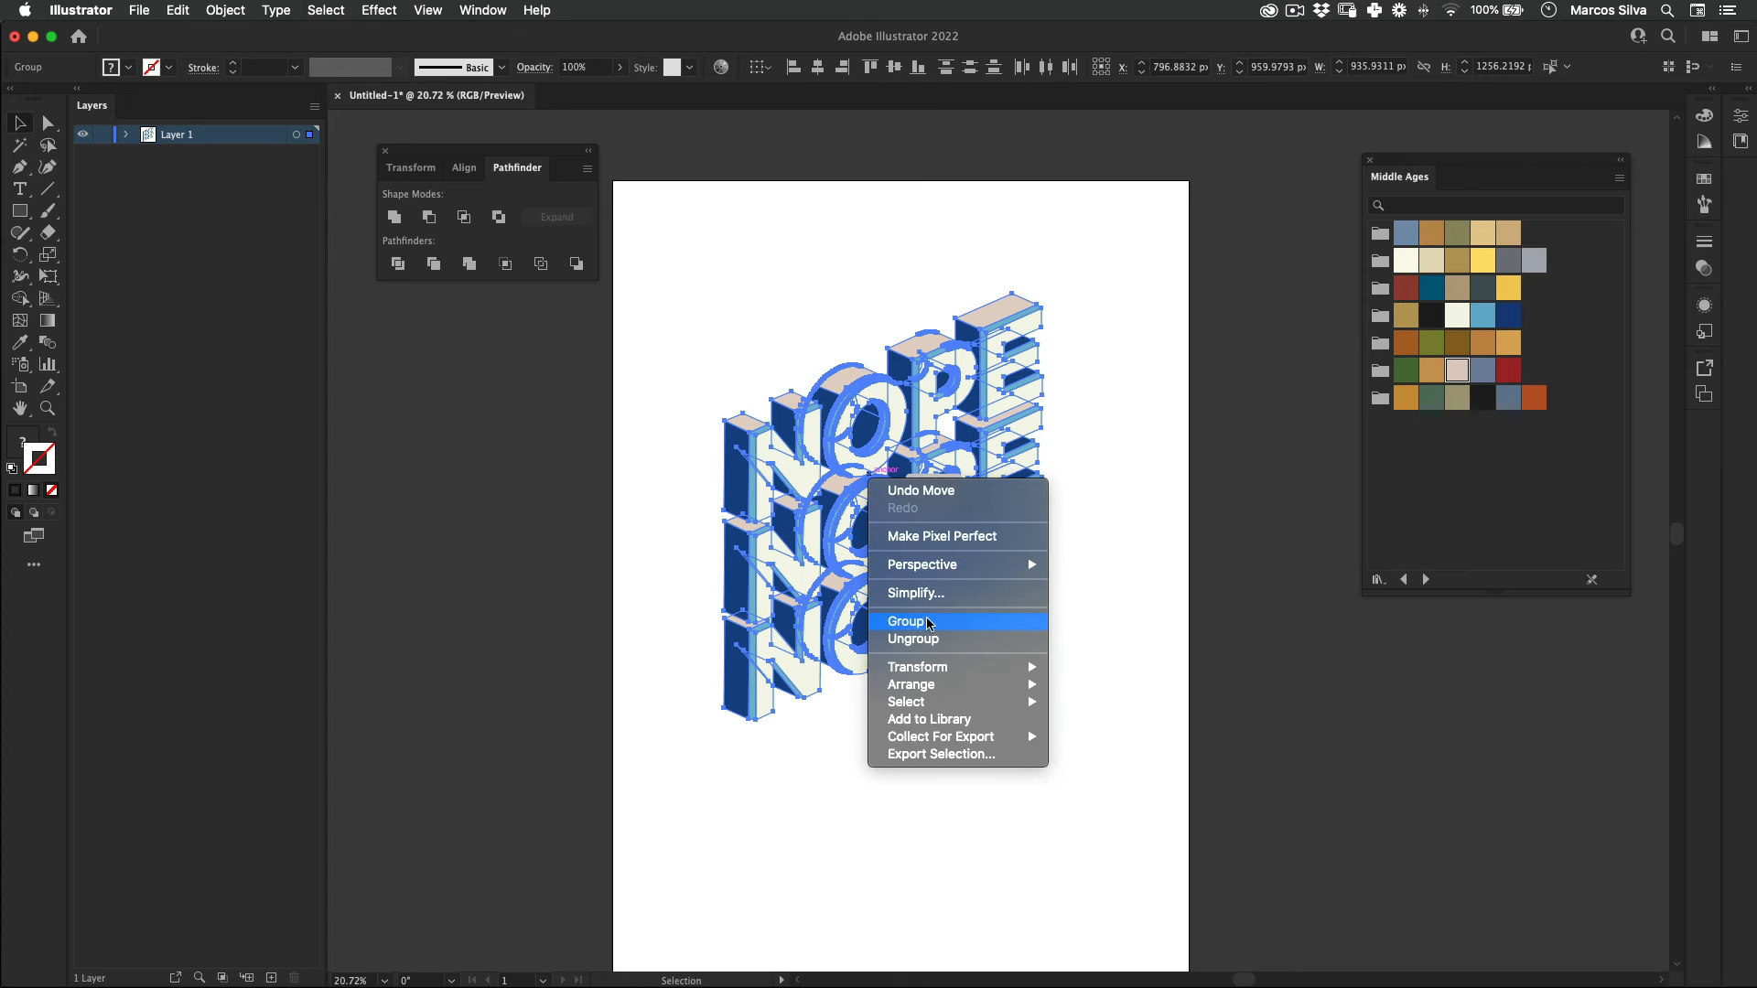
left_click(901, 622)
Step: Duplicate the grouped stack twice diagonally toward the front and close the gap between the rear and middle stacks
left_click_drag(899, 514, 890, 561)
key("super+shift+a")
key("super+shift+a")
left_click_drag(758, 492, 908, 428)
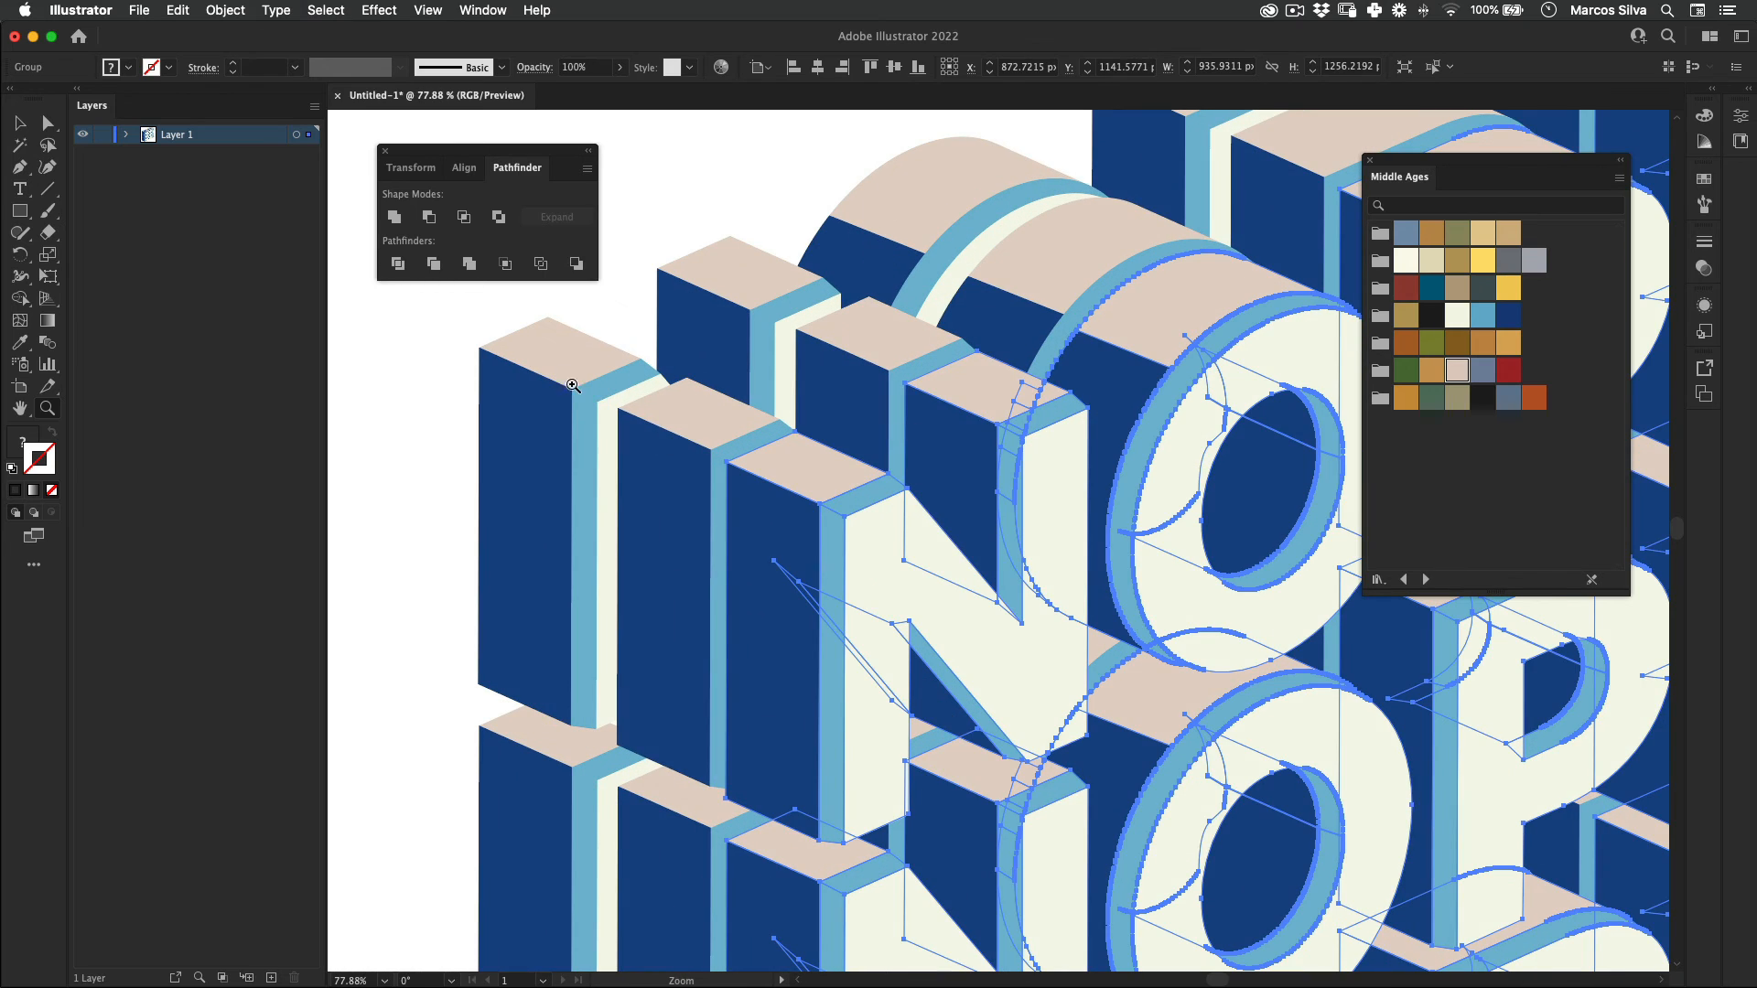
left_click(682, 426, "shift")
left_click_drag(727, 444, 384, 530)
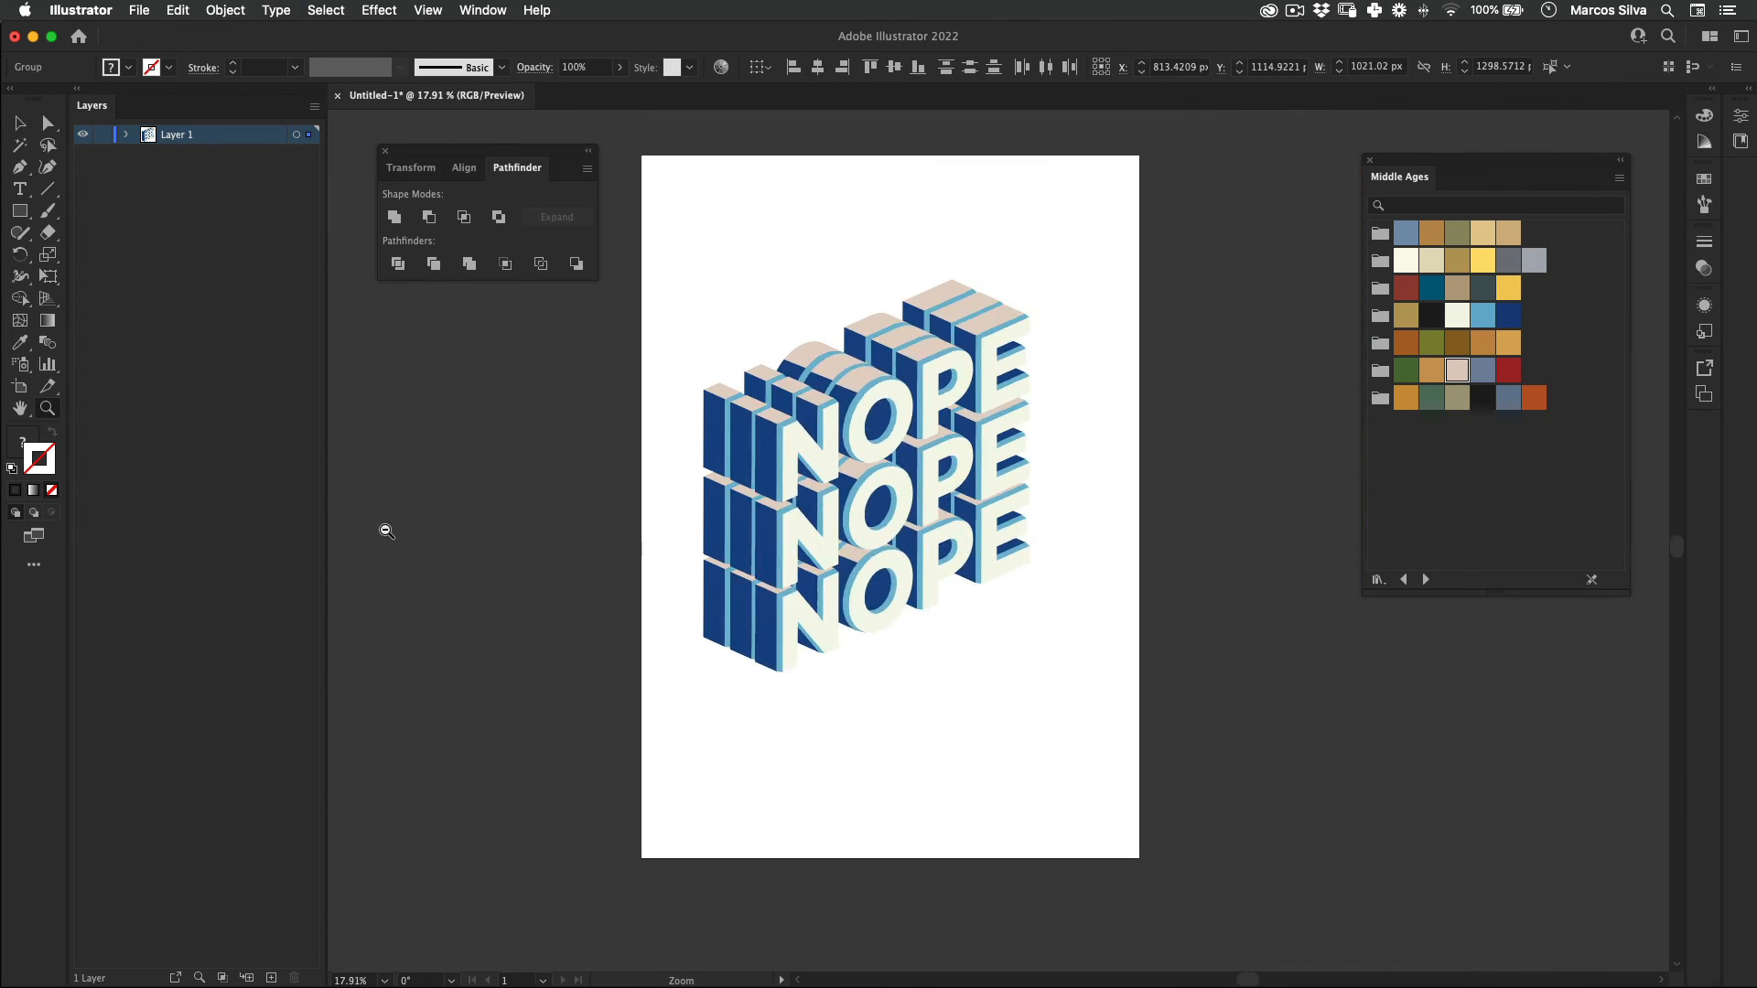
Step: Select all three NOPE stacks and group them into one object
left_click(657, 664)
left_click_drag(750, 716, 656, 719)
left_click_drag(791, 479, 831, 477)
left_click_drag(831, 477, 921, 524)
left_click_drag(1138, 254, 601, 794)
key("e")
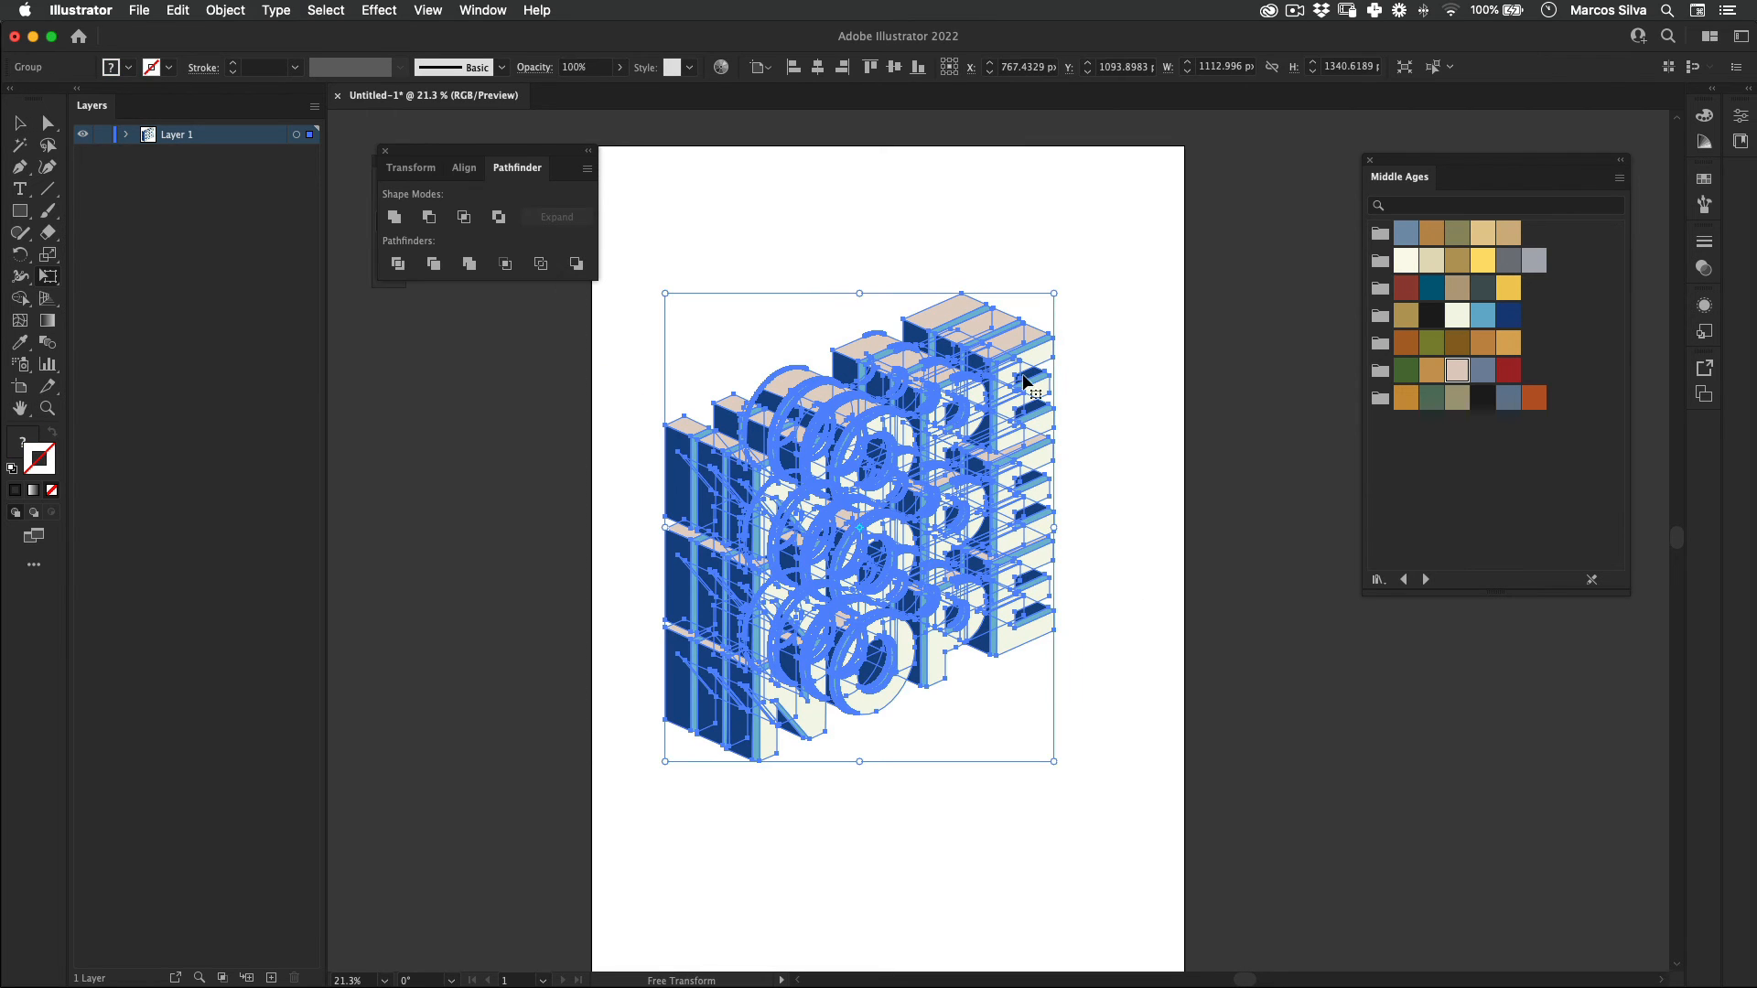
right_click(903, 455)
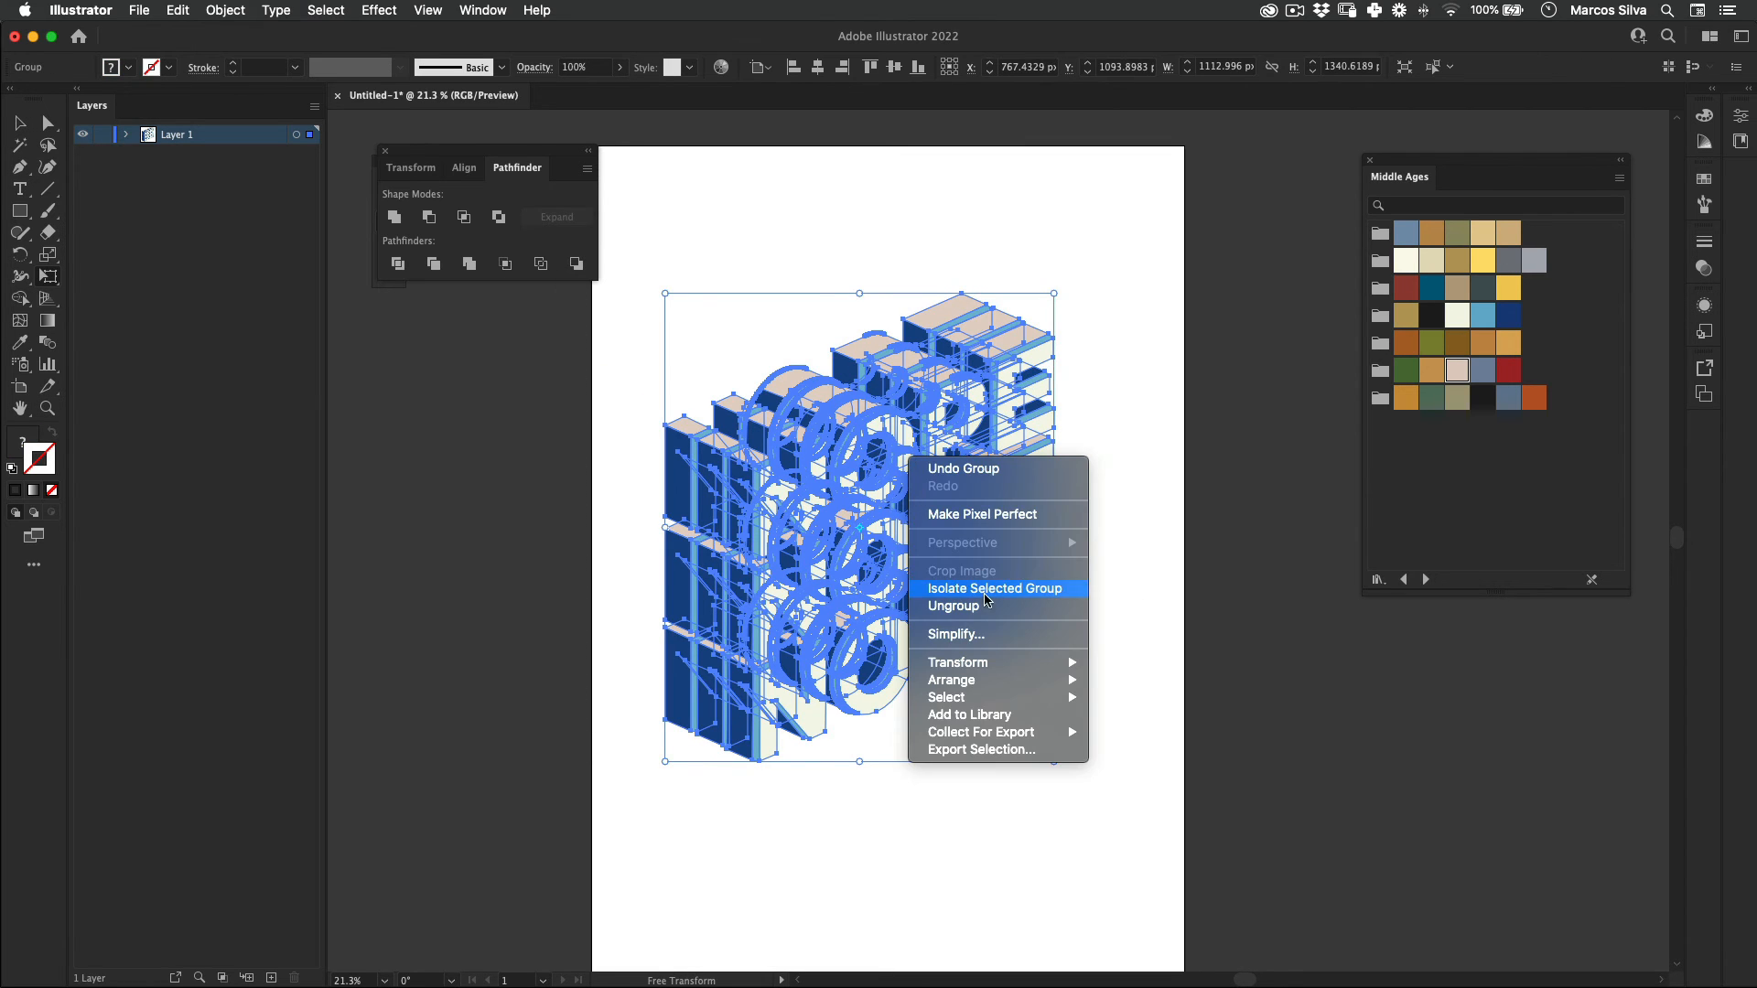
left_click(686, 863)
key("v")
left_click(1126, 475)
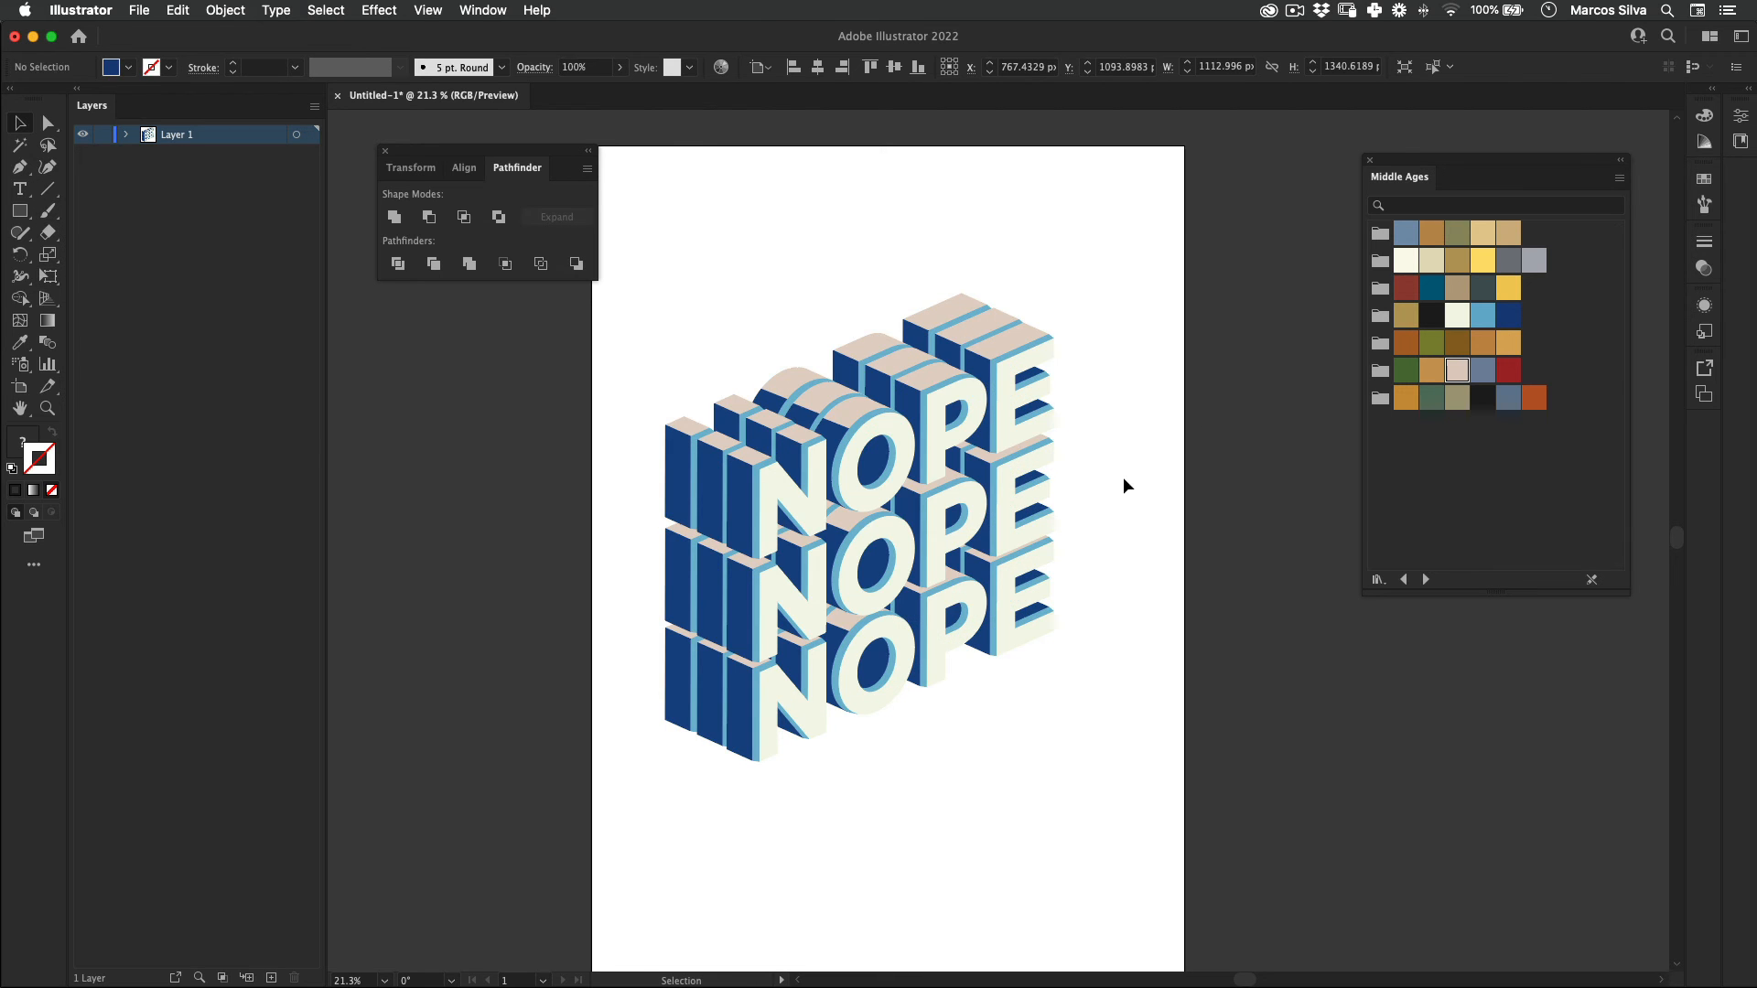
Step: Move the grouped lettering lower on the artboard and scale it up proportionally to about 1267 px wide
left_click_drag(918, 520, 938, 561)
key("e")
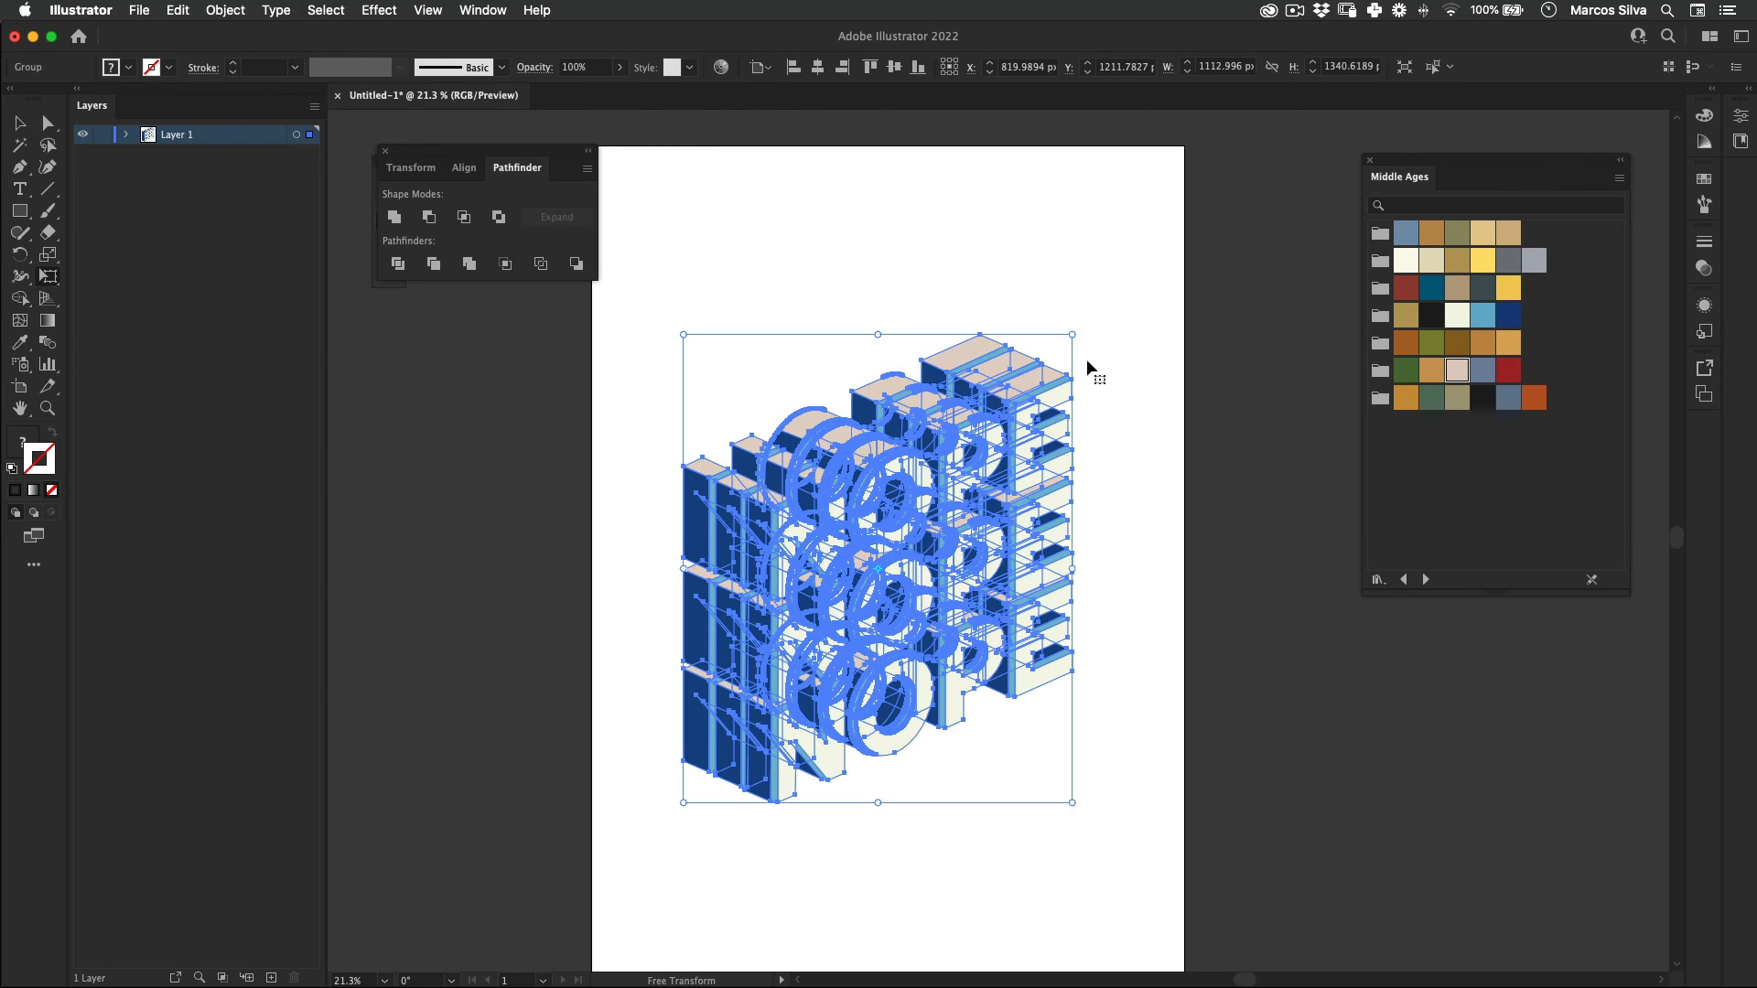
left_click_drag(1075, 337, 1053, 449)
key("z")
key("v")
left_click(1174, 411)
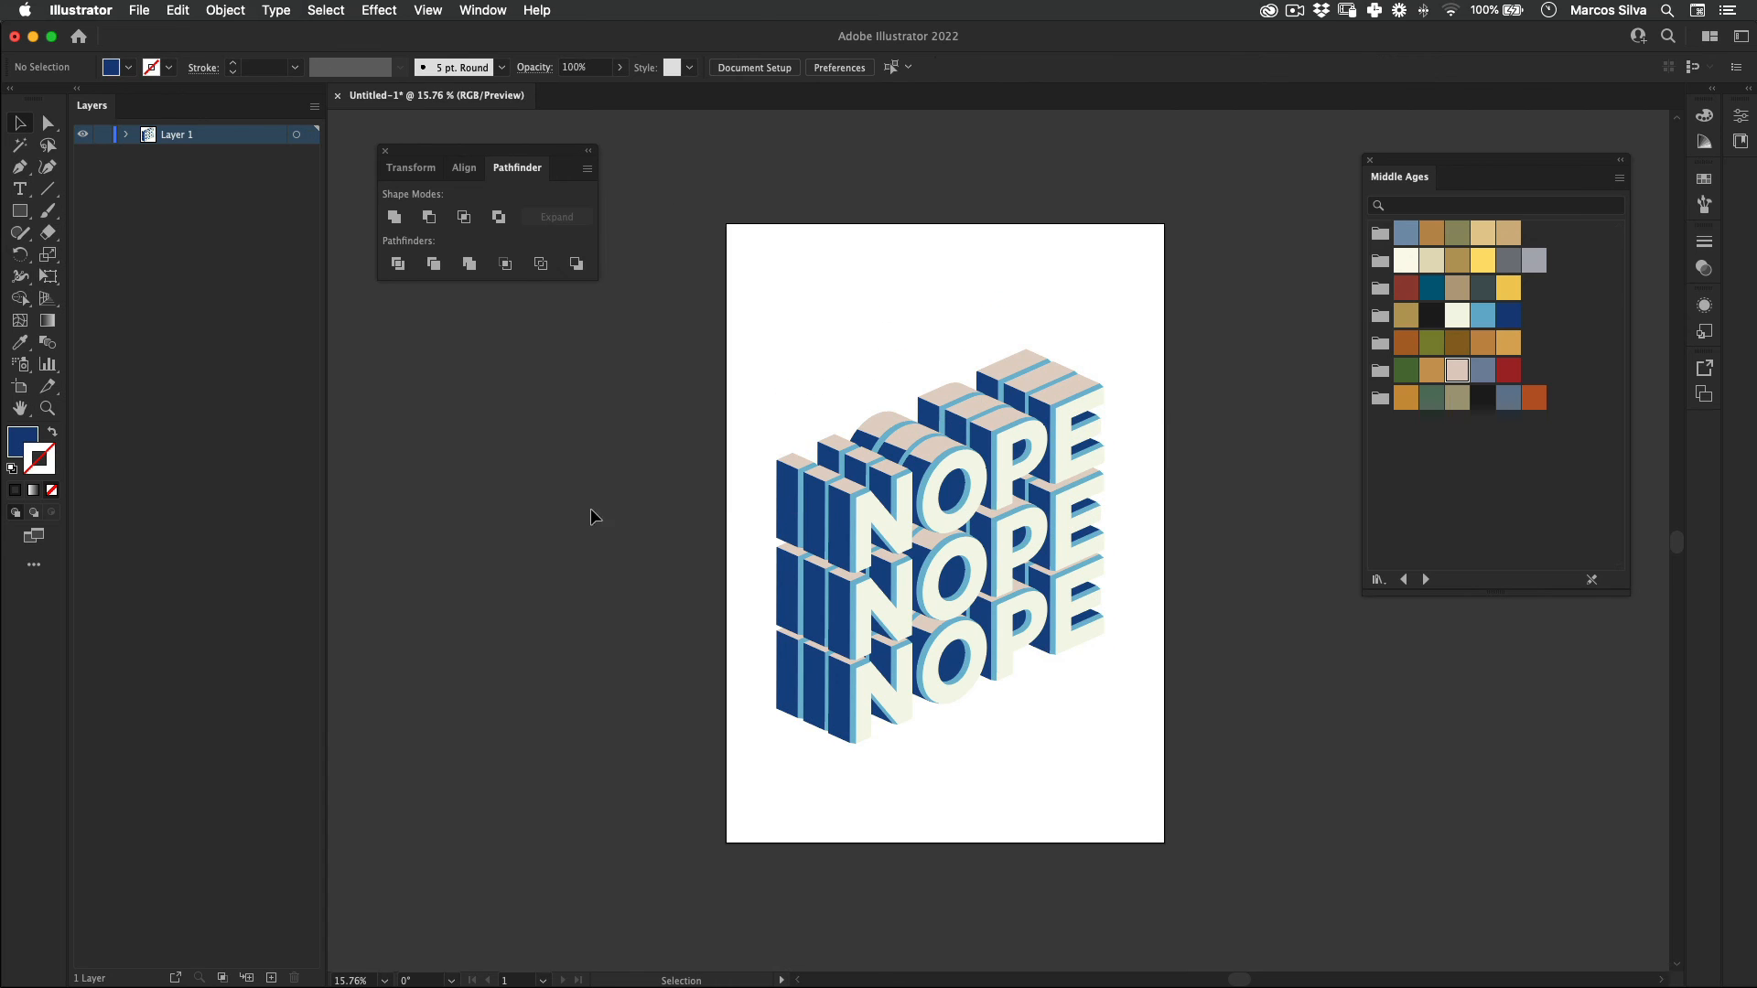
Step: Add a new layer beneath the lettering layer and draw a 1700 x 2400 px rectangle on it covering the artboard
left_click(272, 978)
left_click_drag(177, 150, 178, 163)
left_click(21, 212)
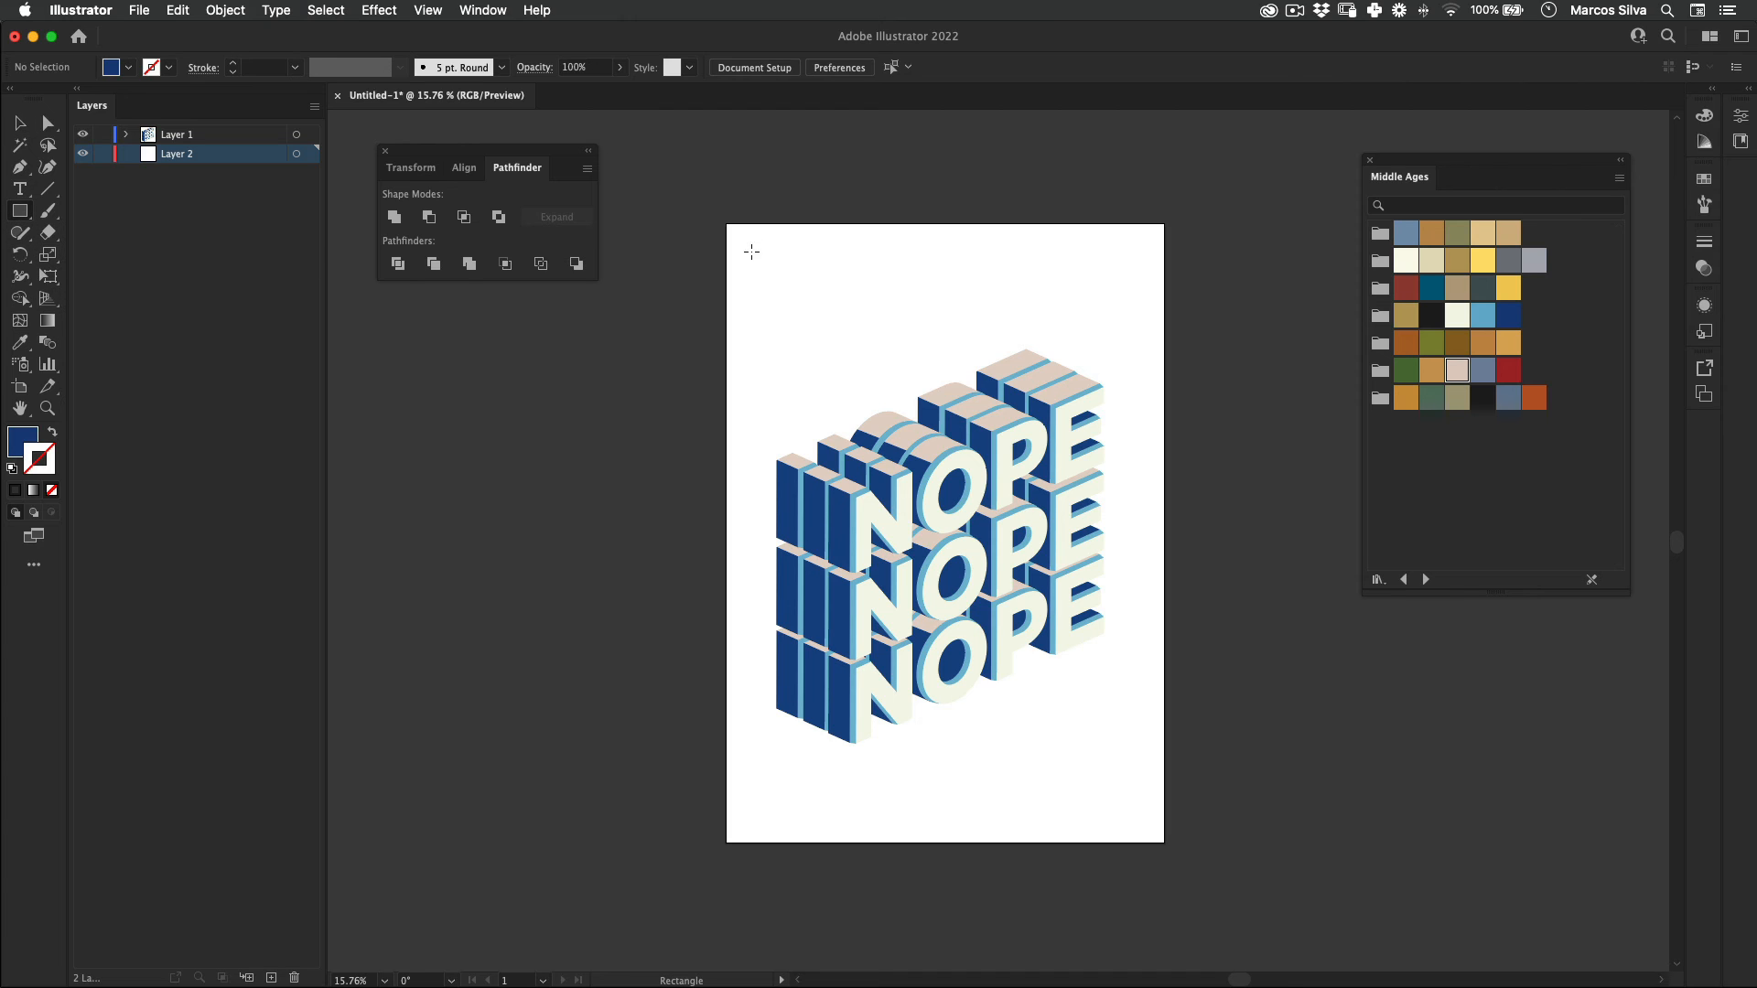
left_click_drag(727, 220, 1159, 845)
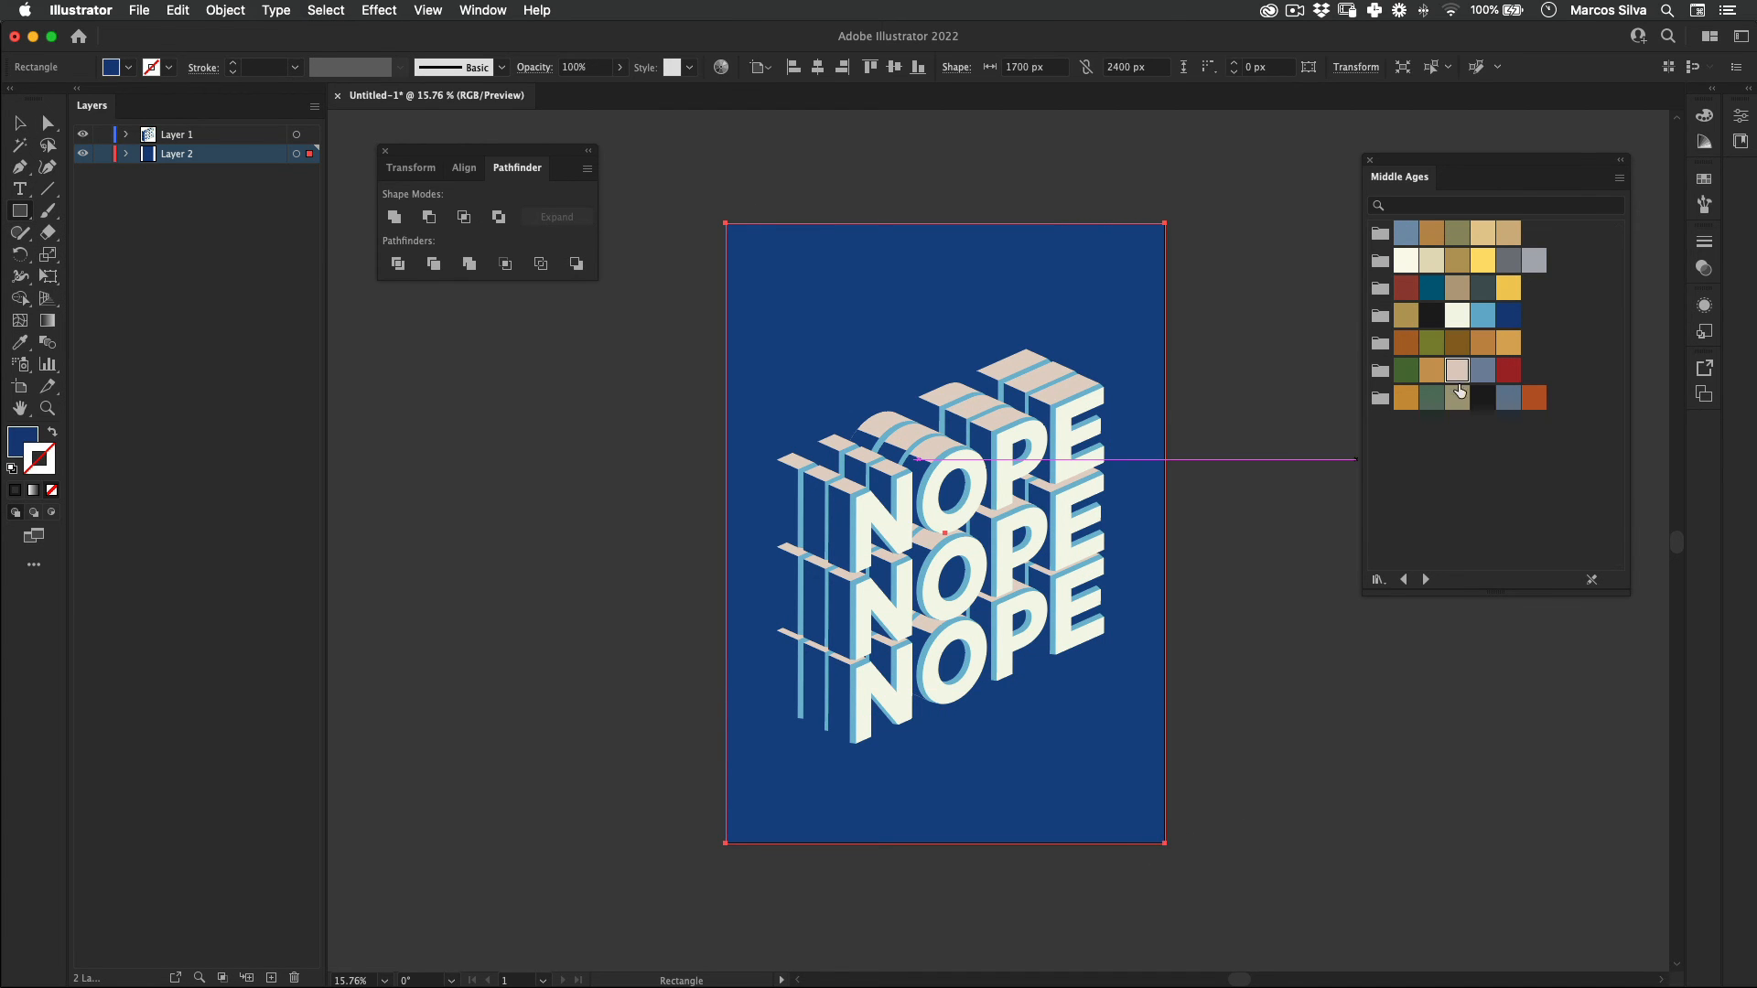
Step: Fill the background rectangle with the slate blue swatch from the last Middle Ages color group and remove its stroke
left_click(1510, 397, "shift")
key("v")
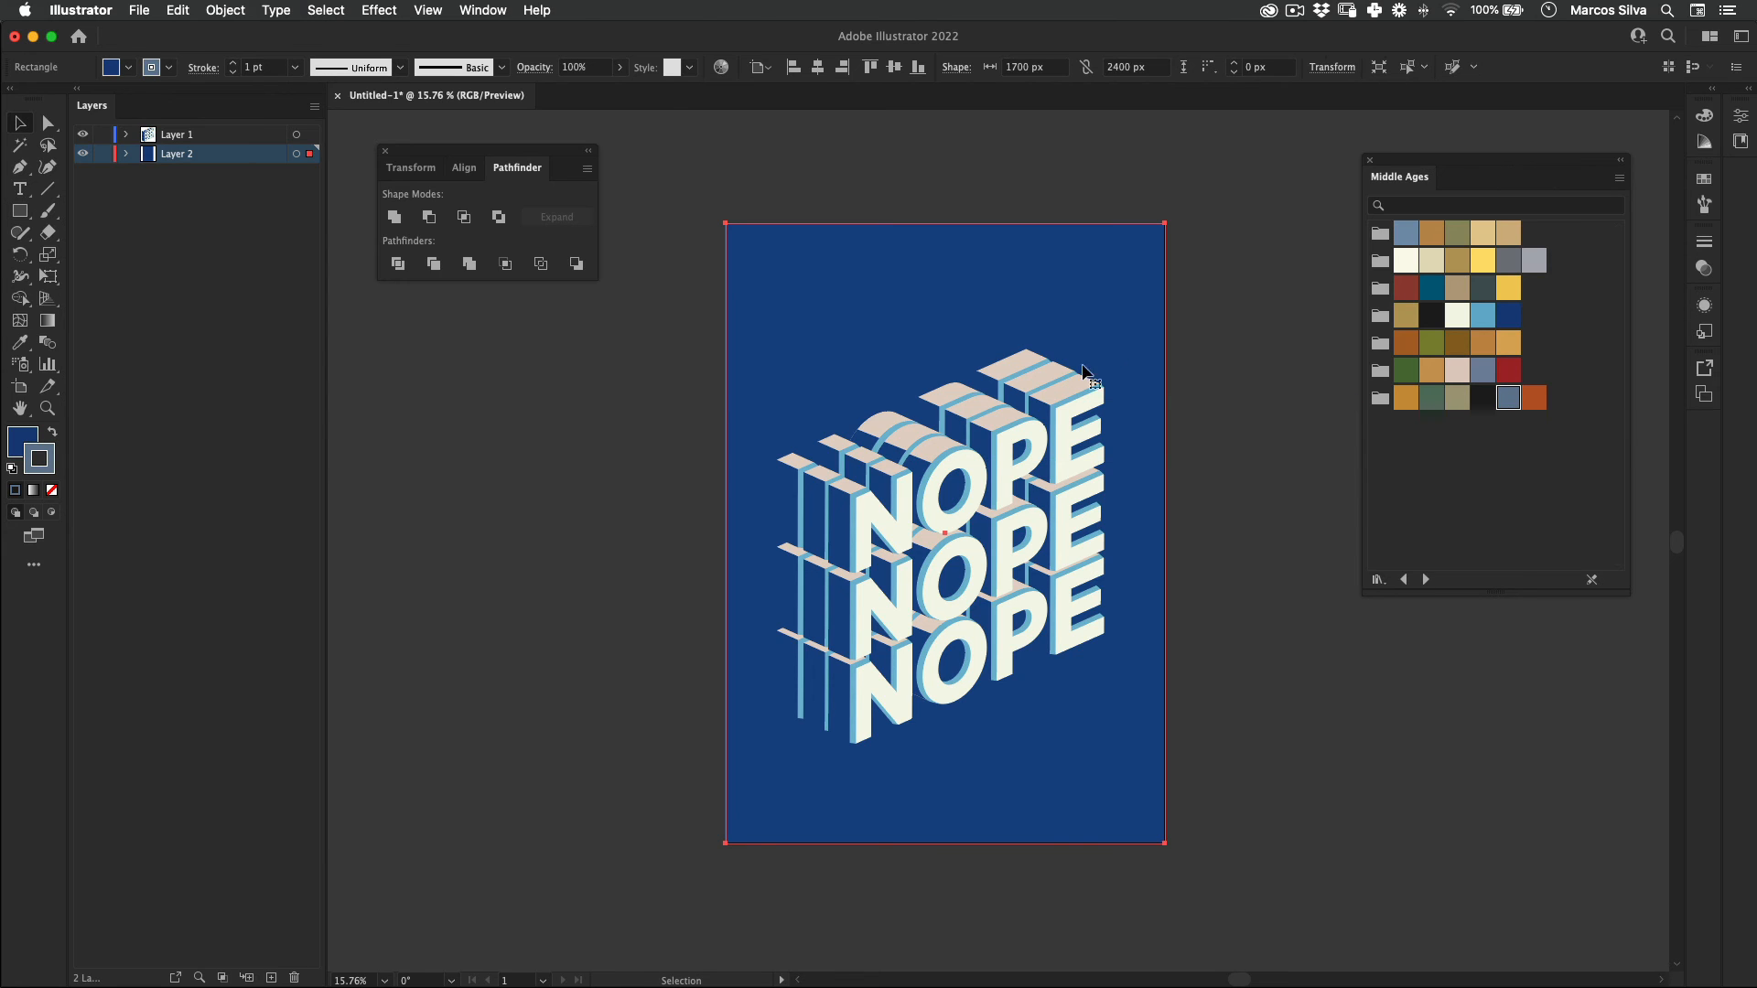
left_click(52, 431)
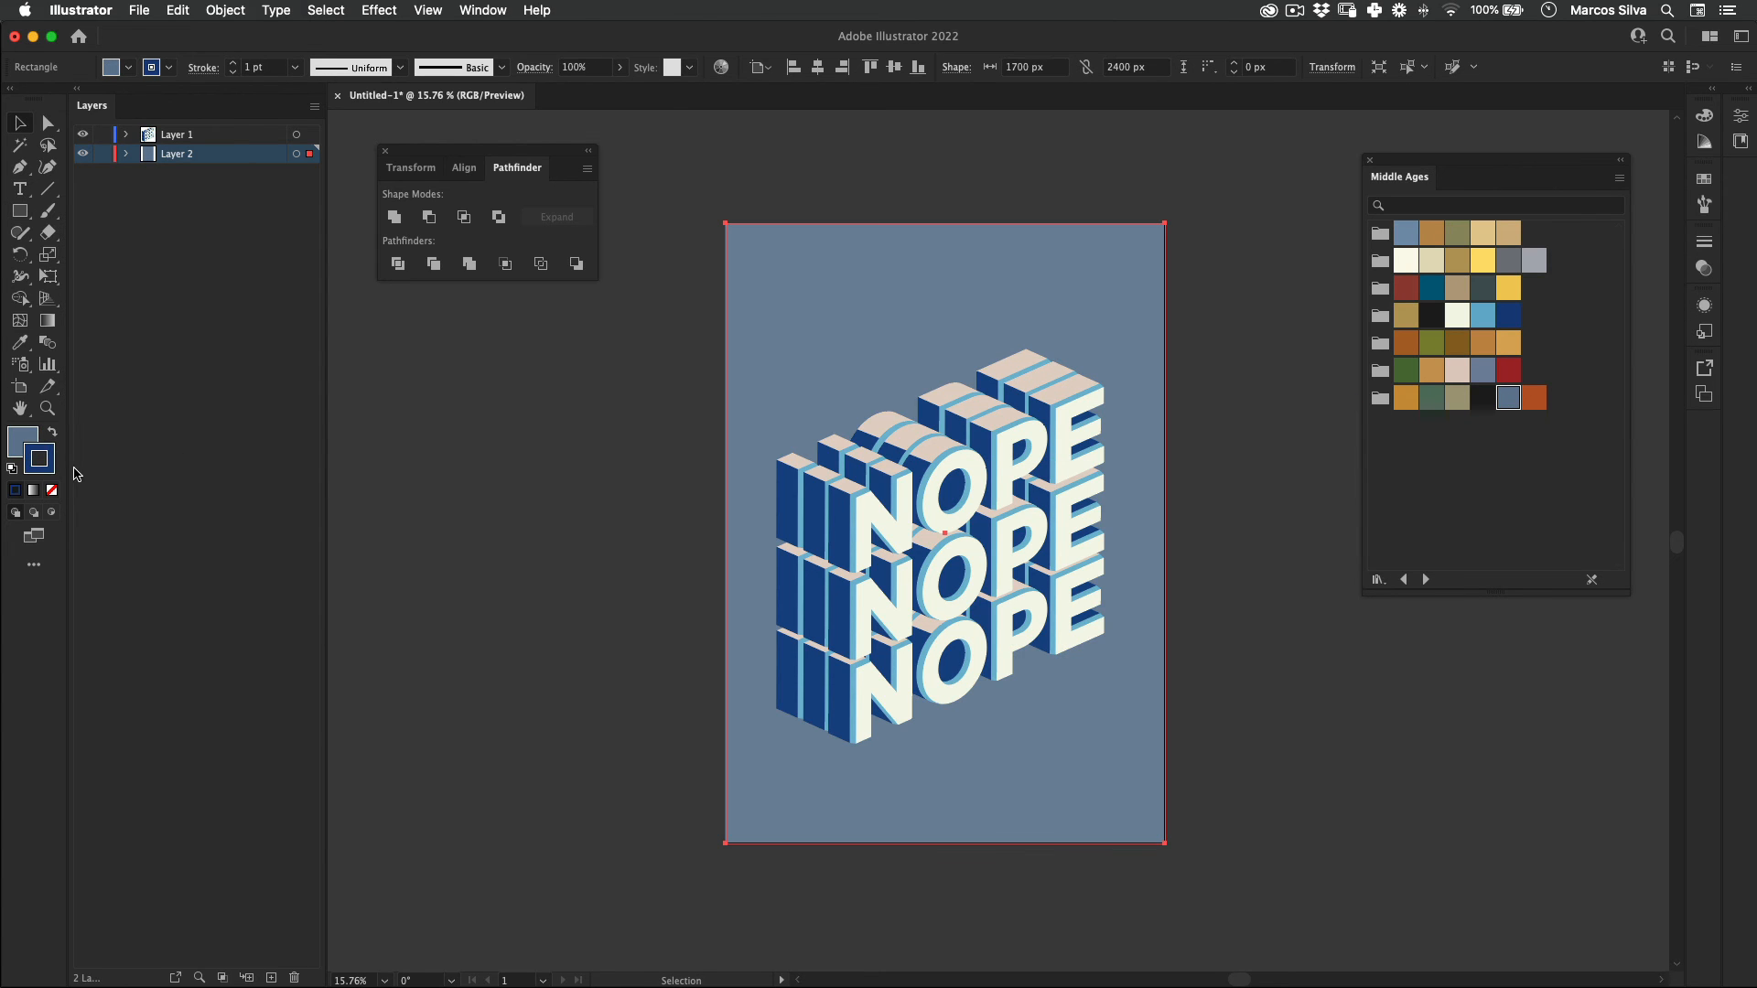
left_click(53, 492)
left_click(476, 586)
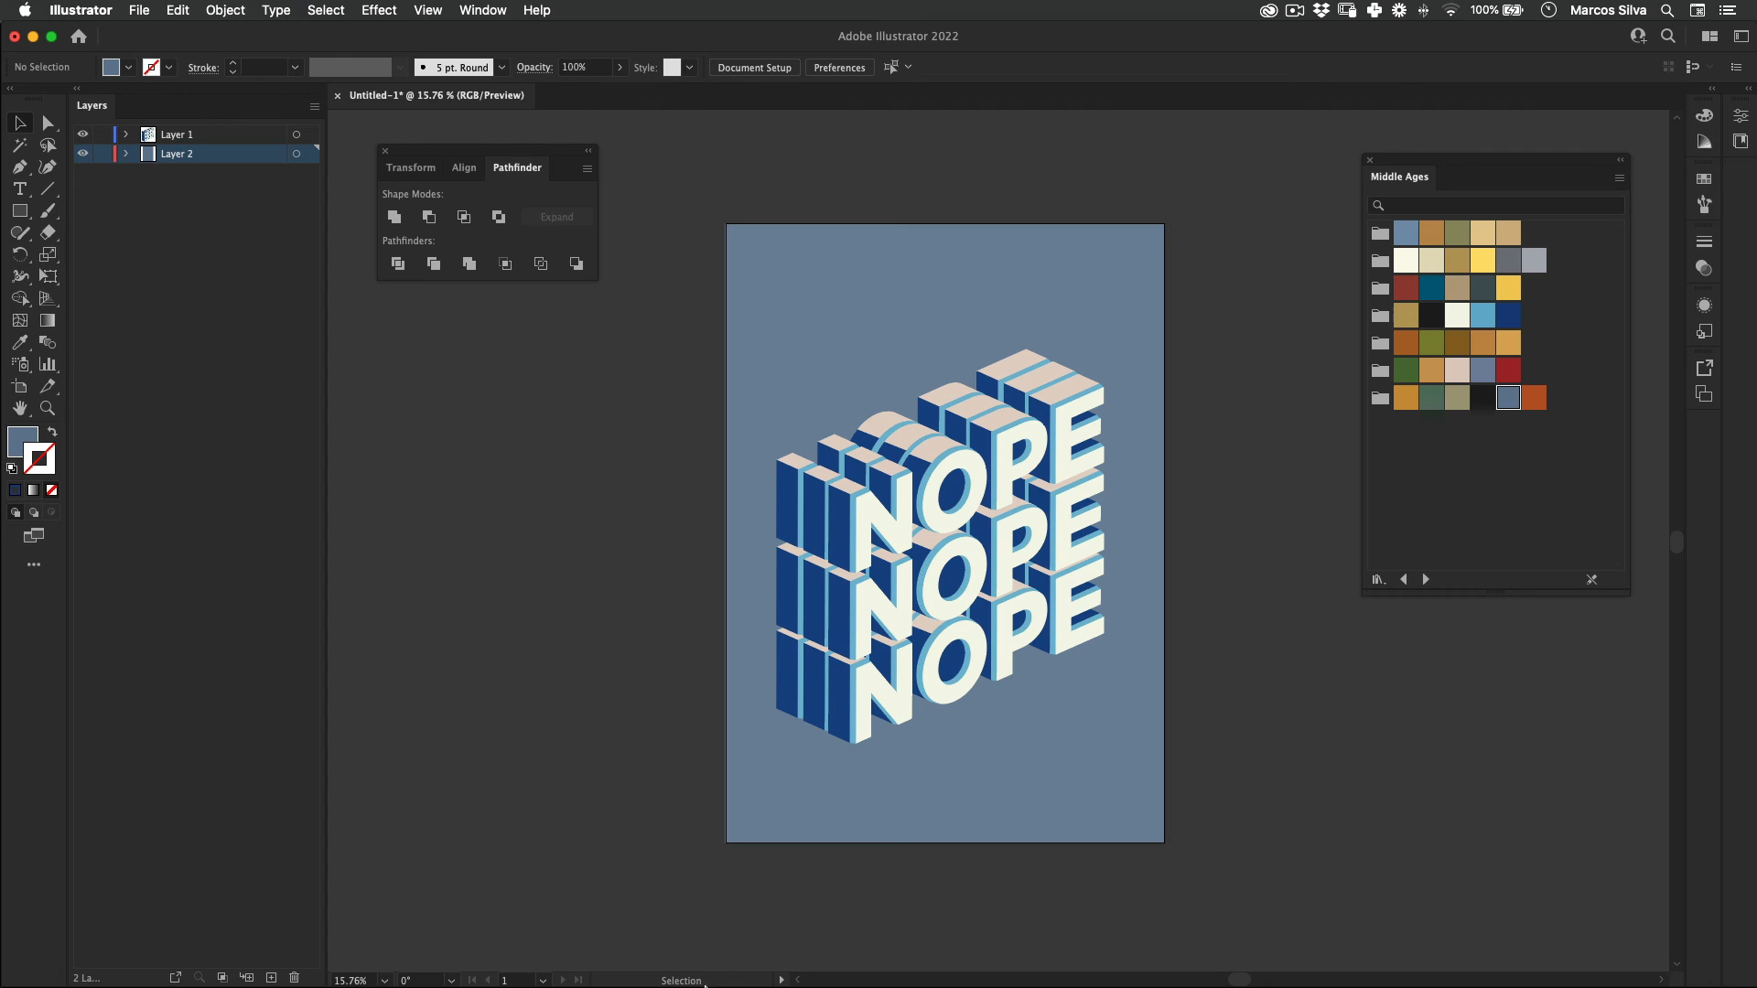
Step: Select the NOPE lettering group and move it slightly straight up on the blue background
scroll(1144, 421, "up", 2)
key("super+a")
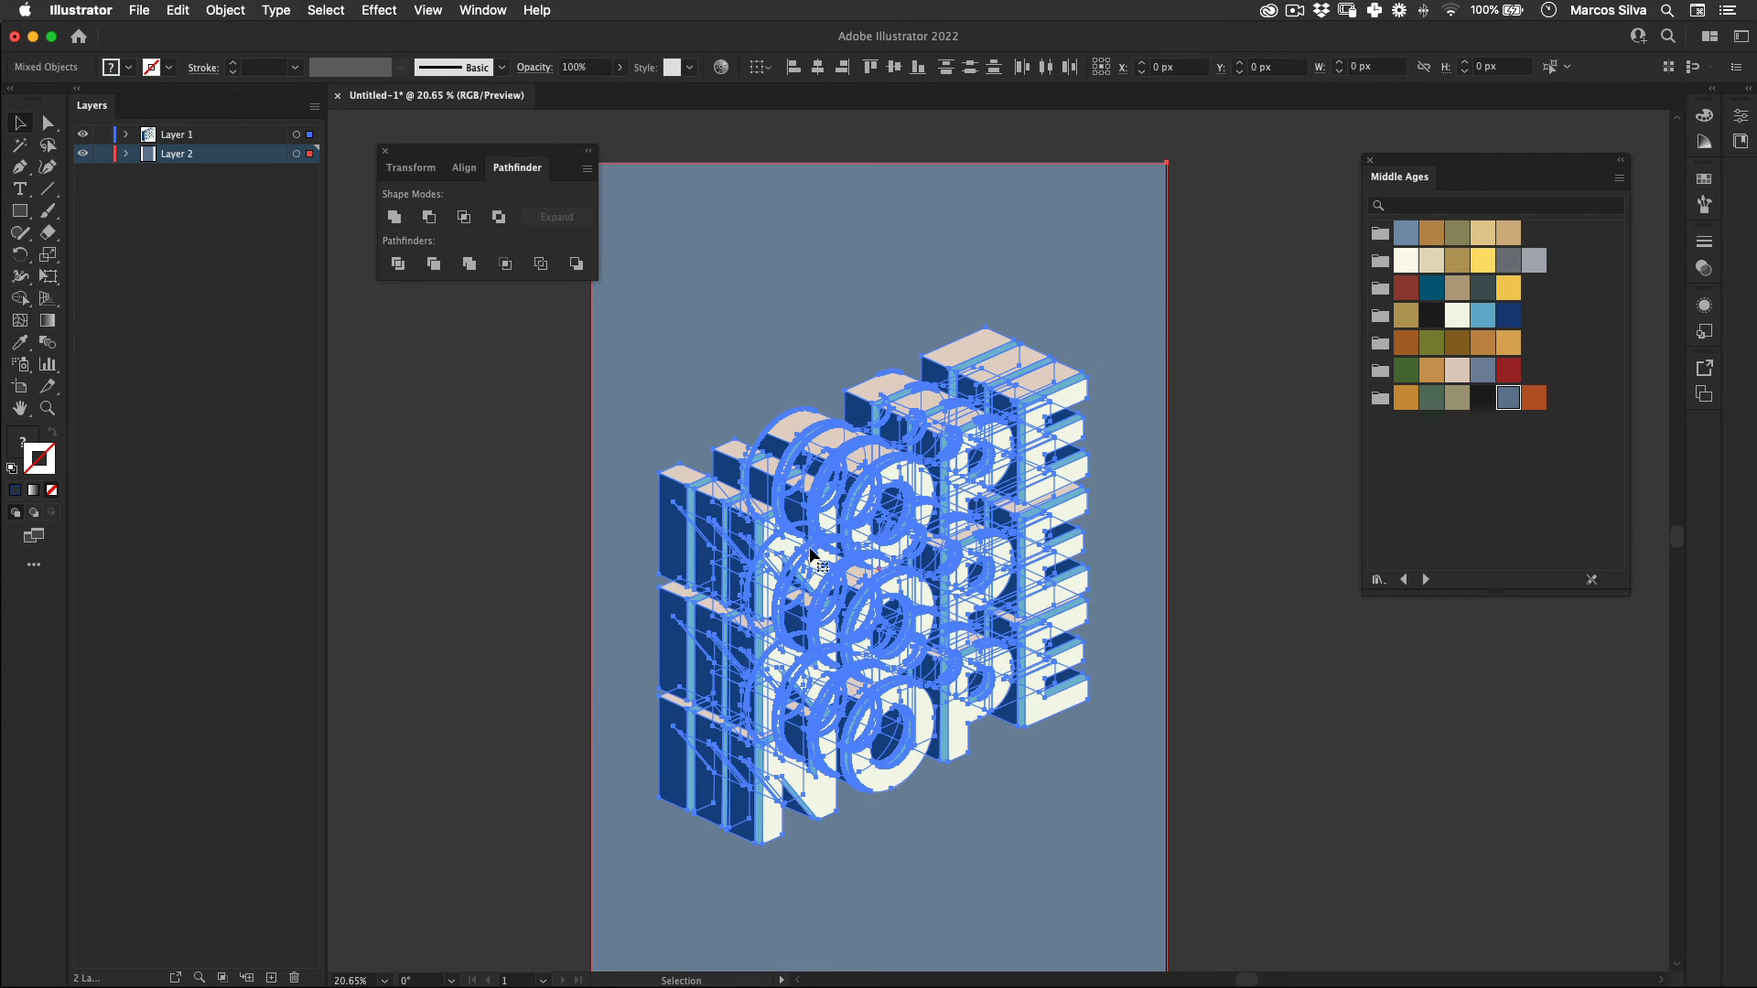
left_click_drag(1175, 419, 1140, 426)
left_click(1222, 389)
key("super+a")
left_click(1007, 468)
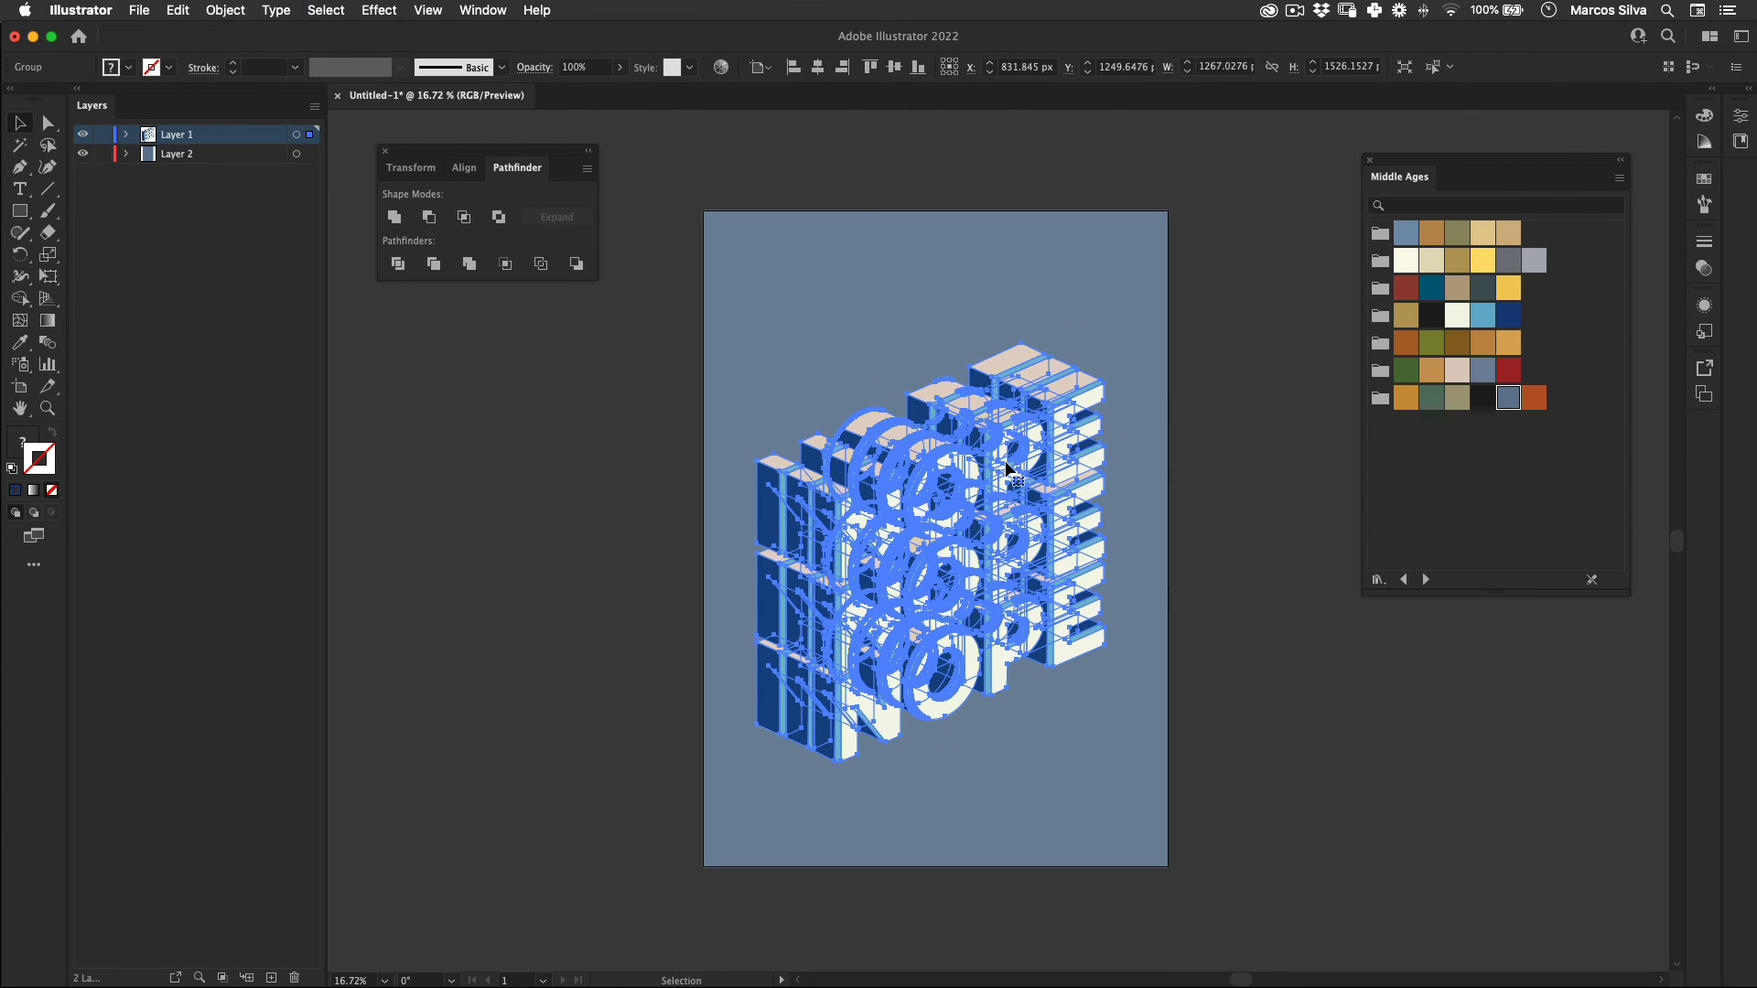
left_click_drag(1007, 469, 1007, 450)
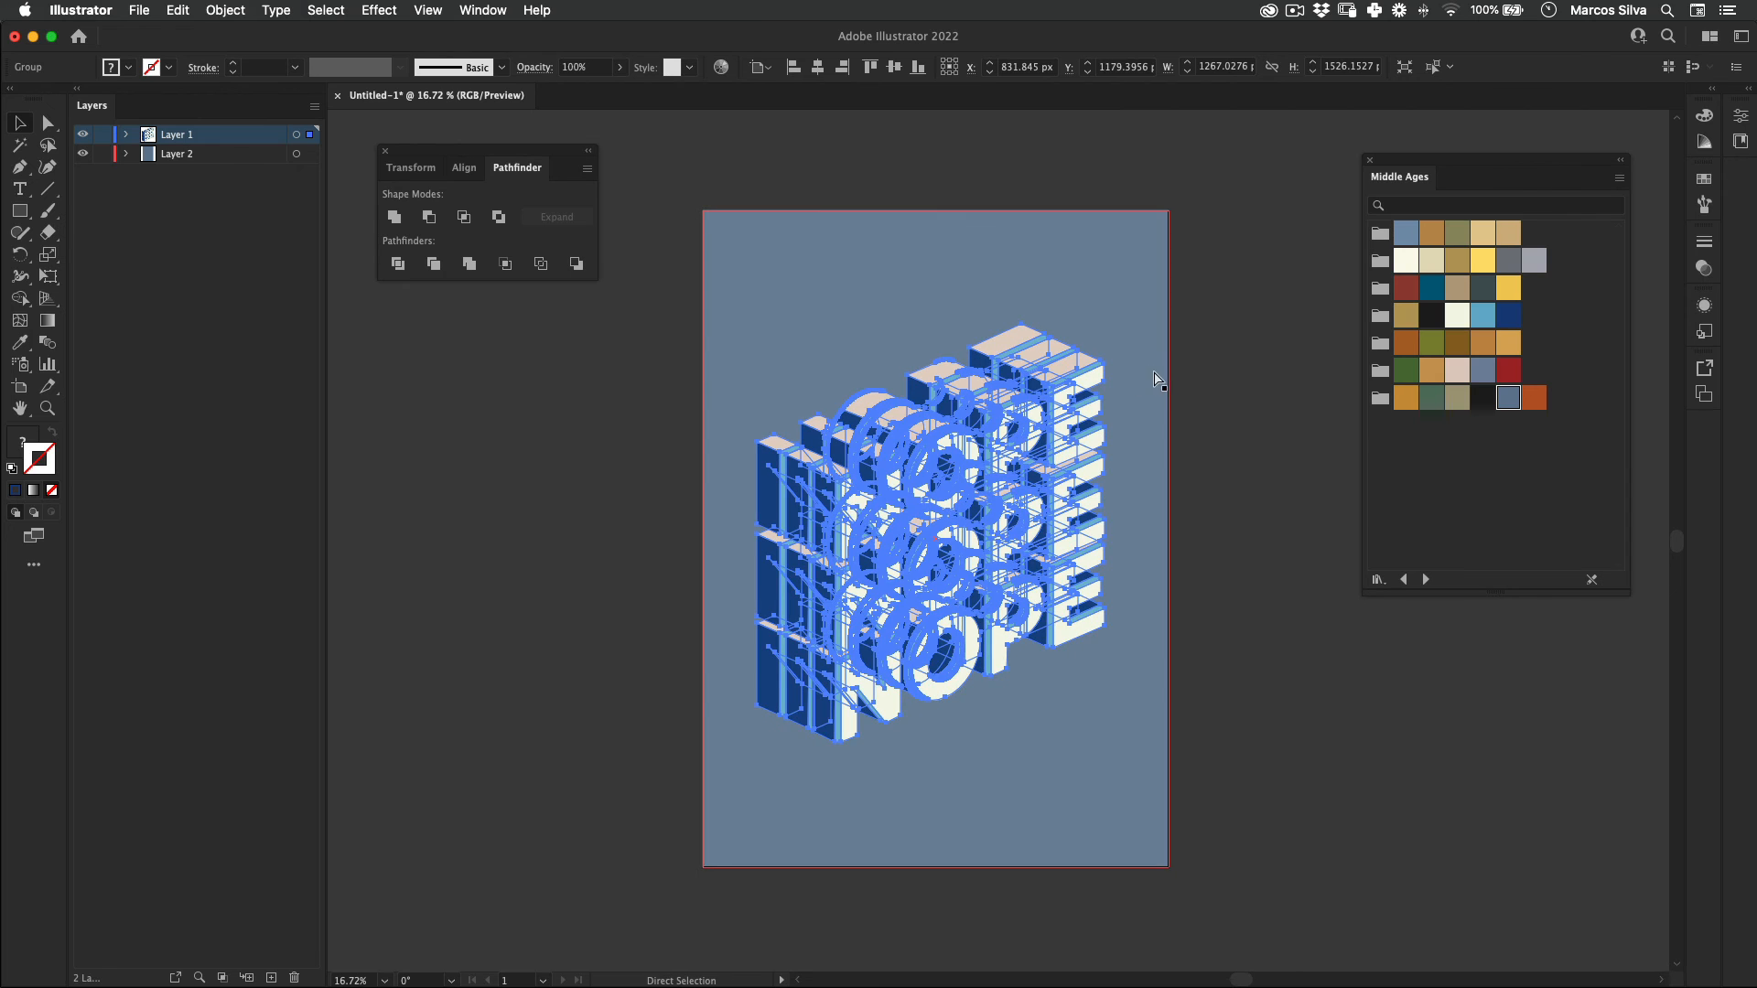
left_click(443, 579)
Step: Add a new layer above the lettering and draw a 1700 x 2400 px rectangle on it covering the whole artboard
left_click(271, 977)
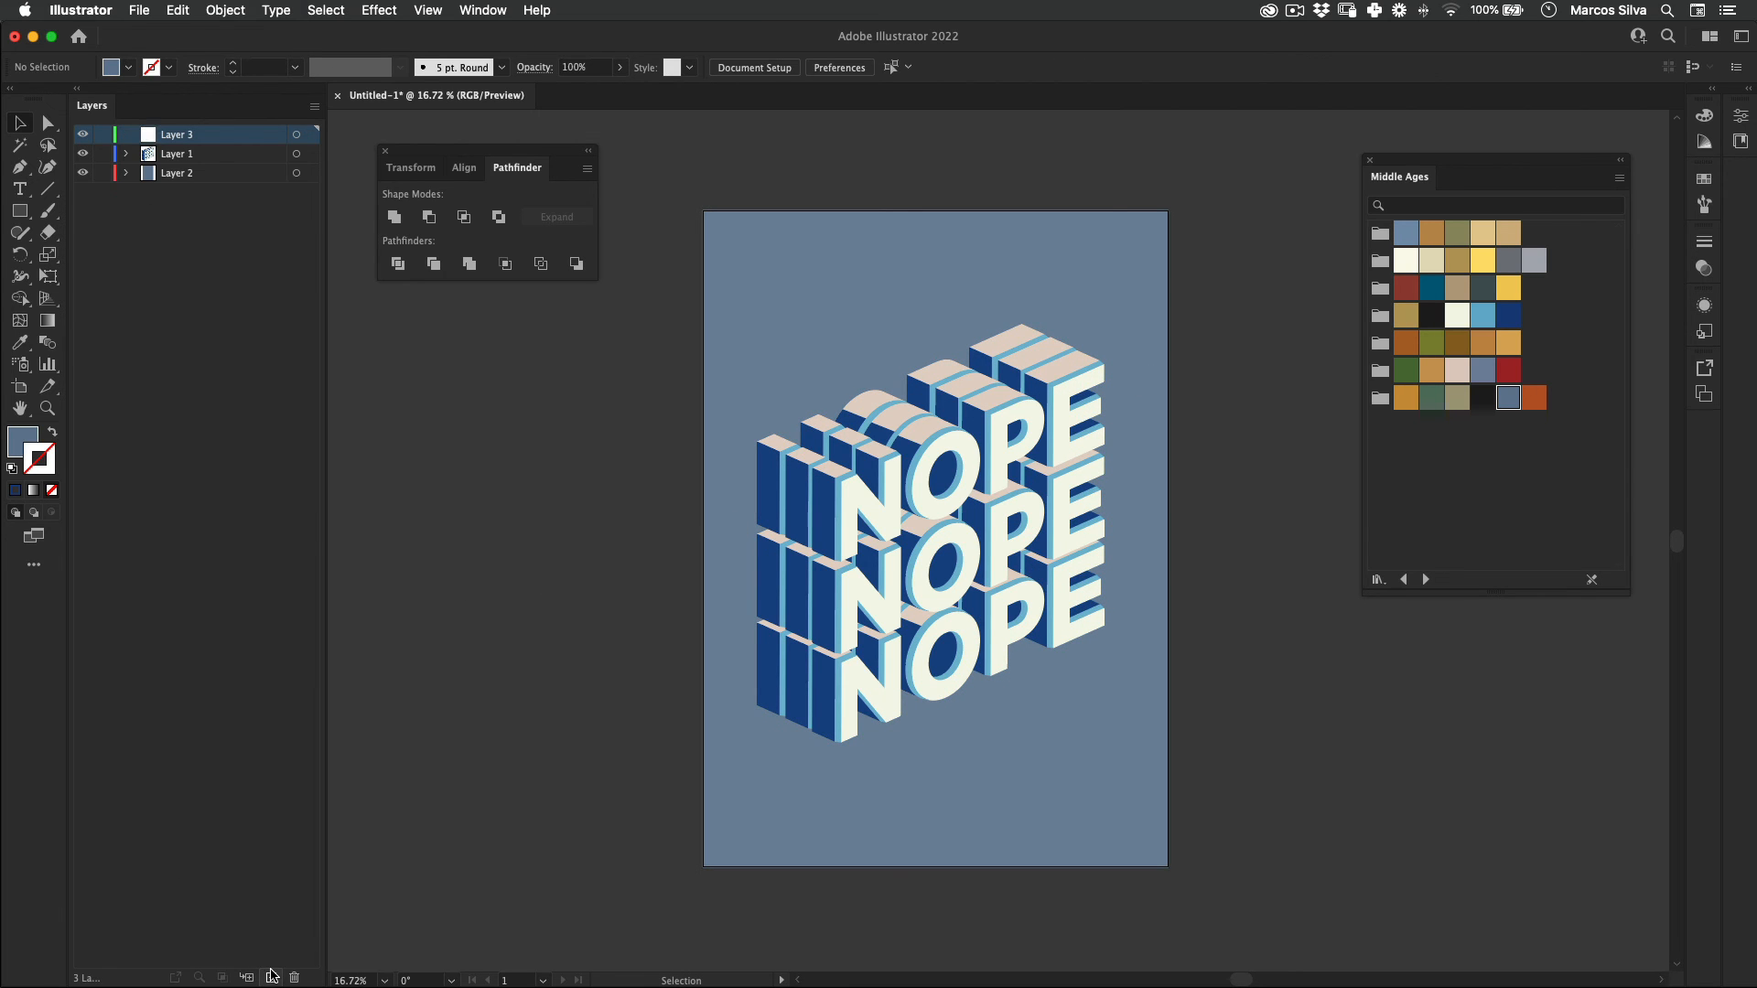
left_click(20, 211)
mouse_move(703, 211)
left_mouse_down()
mouse_move(1177, 805)
mouse_move(1169, 866)
left_mouse_up()
Step: Fill the top rectangle with the near-black Middle Ages swatch, remove its stroke, and leave it selected
left_click(1433, 316)
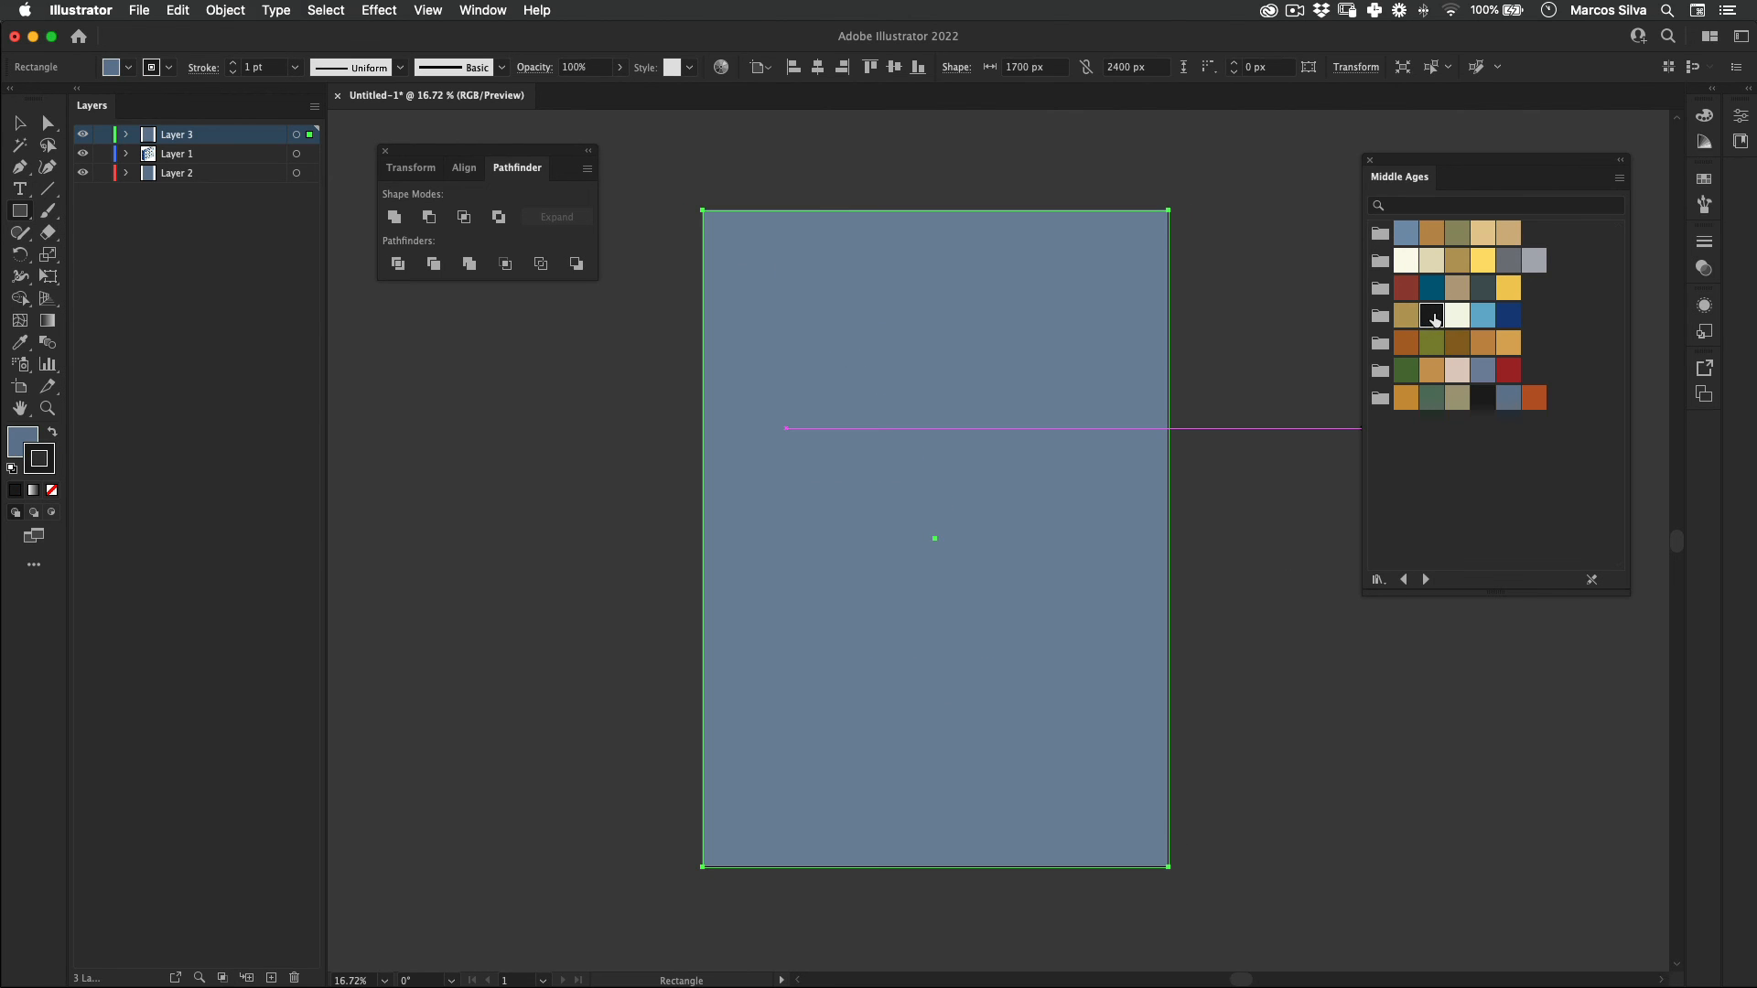
left_click(52, 432)
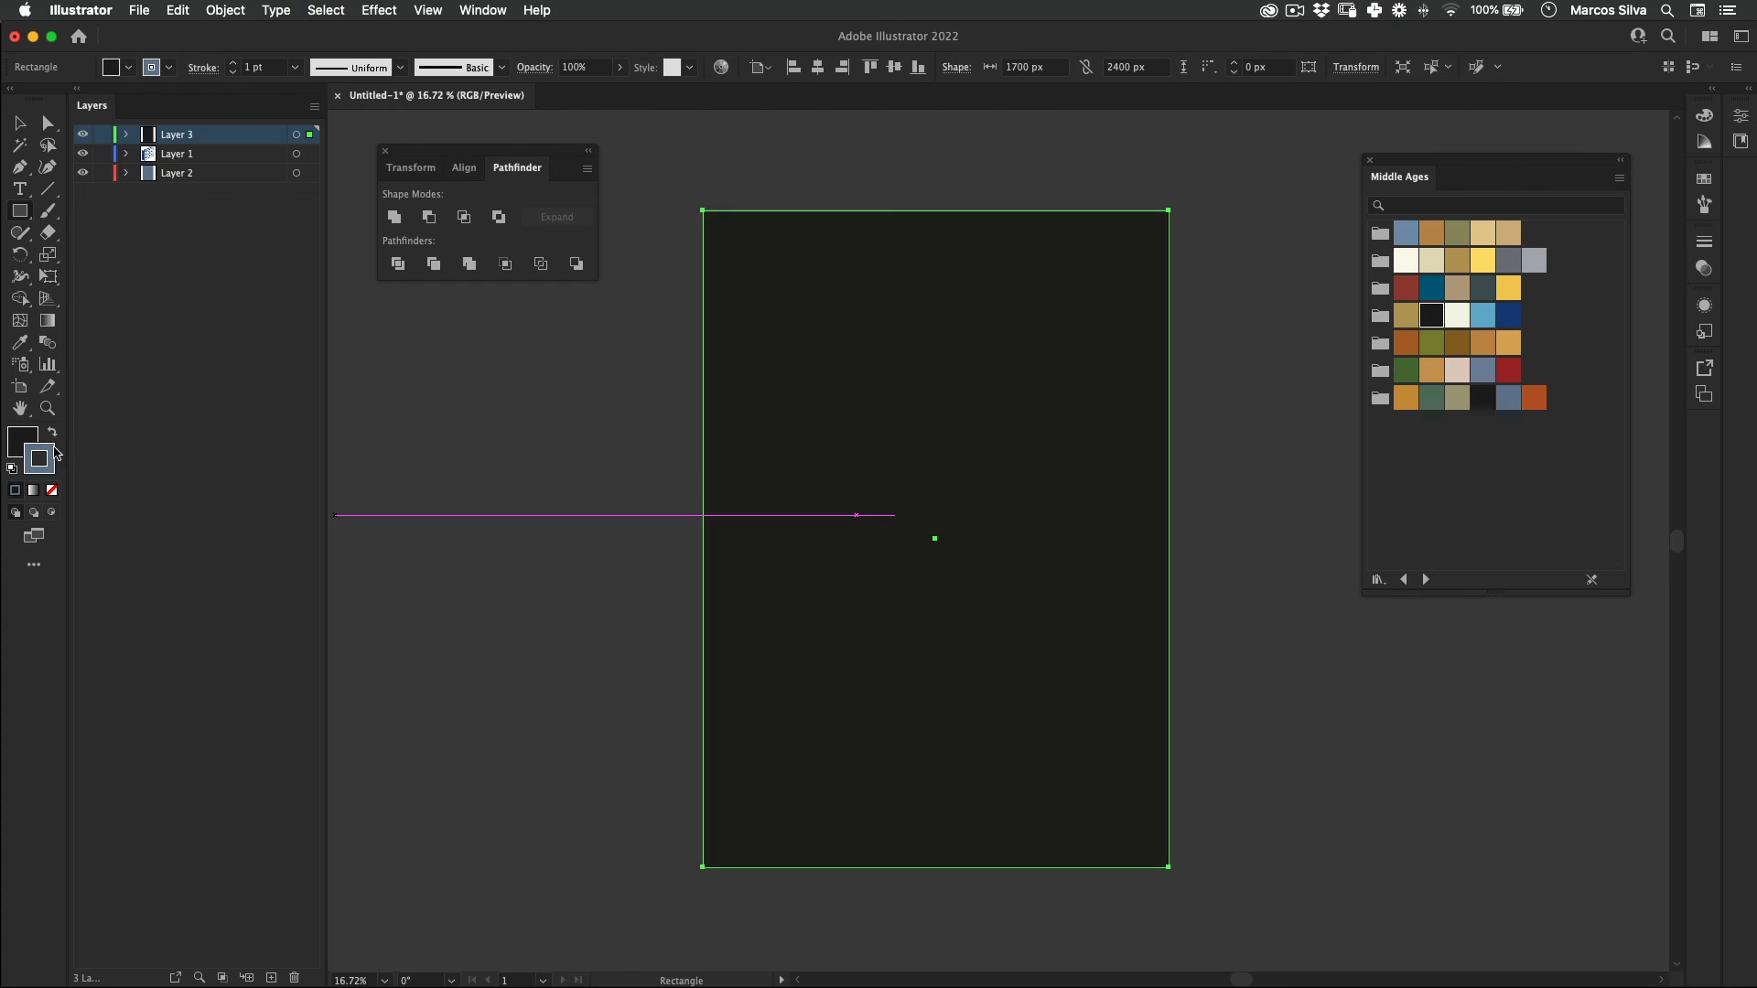
left_click(24, 443)
left_click(50, 467)
left_click(53, 491)
key("v")
left_click(412, 440)
left_click(900, 368)
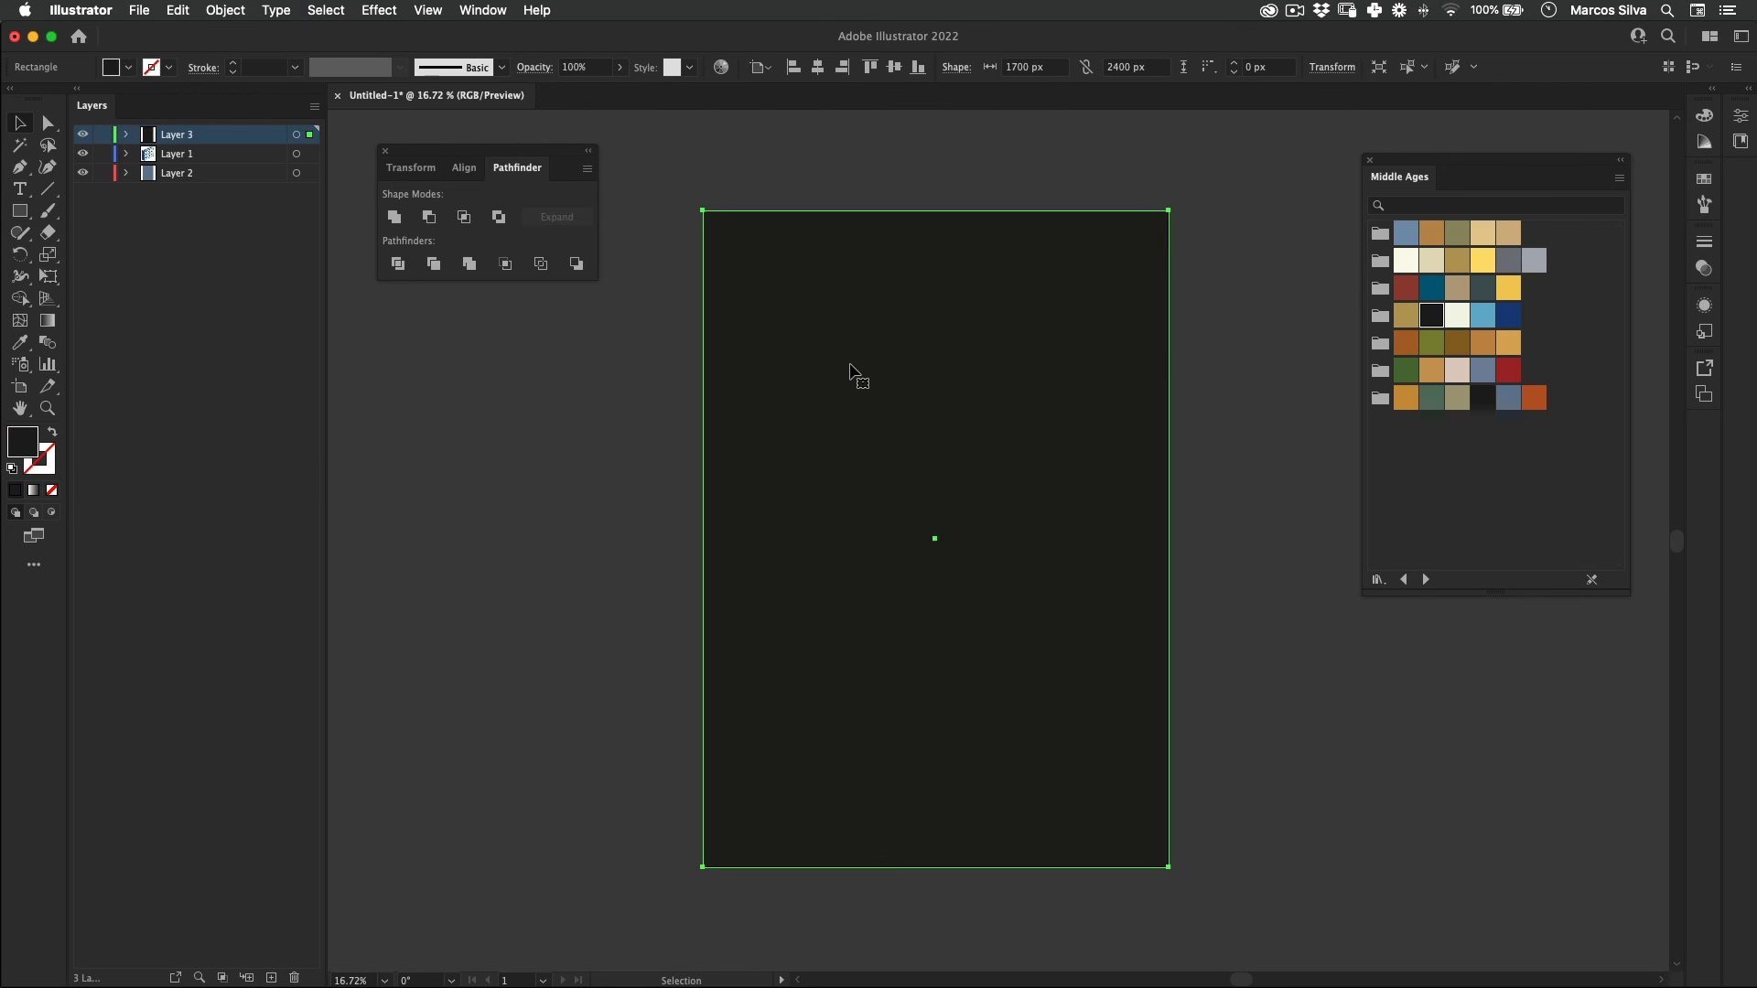
Step: Apply a Grain texture effect to the black rectangle with intensity 25, contrast 50 and grain type Stippled
left_click(379, 10)
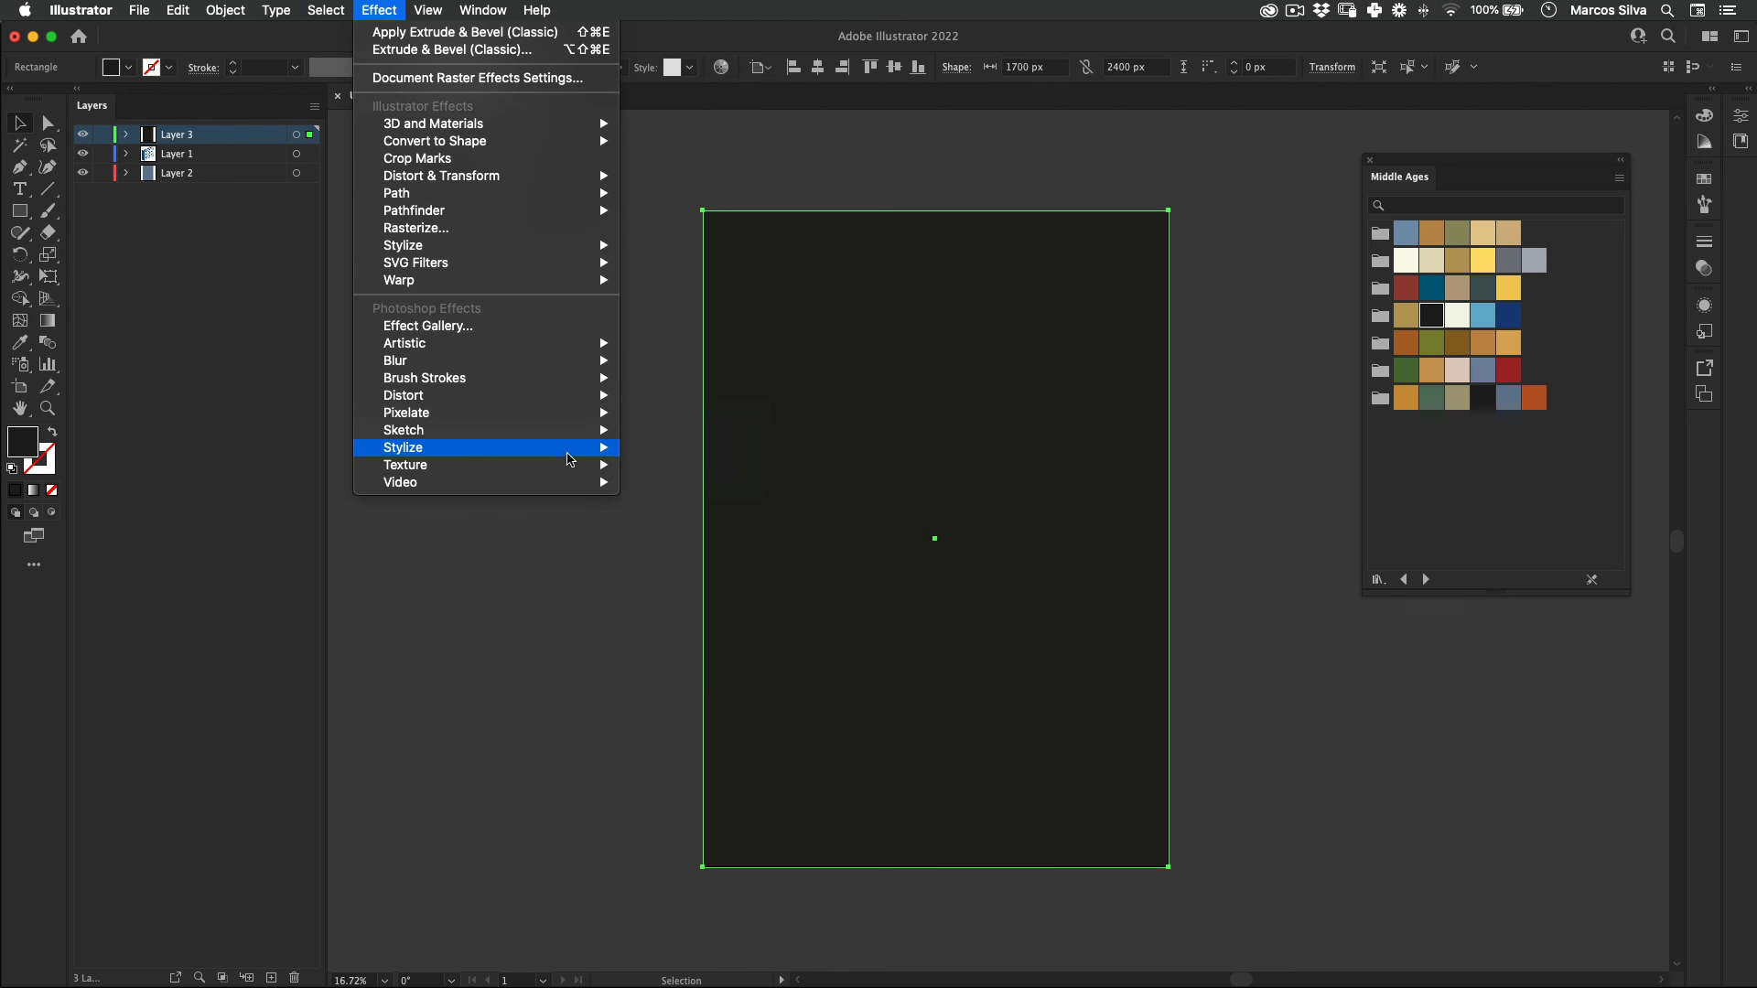
mouse_move(583, 469)
left_click(659, 483)
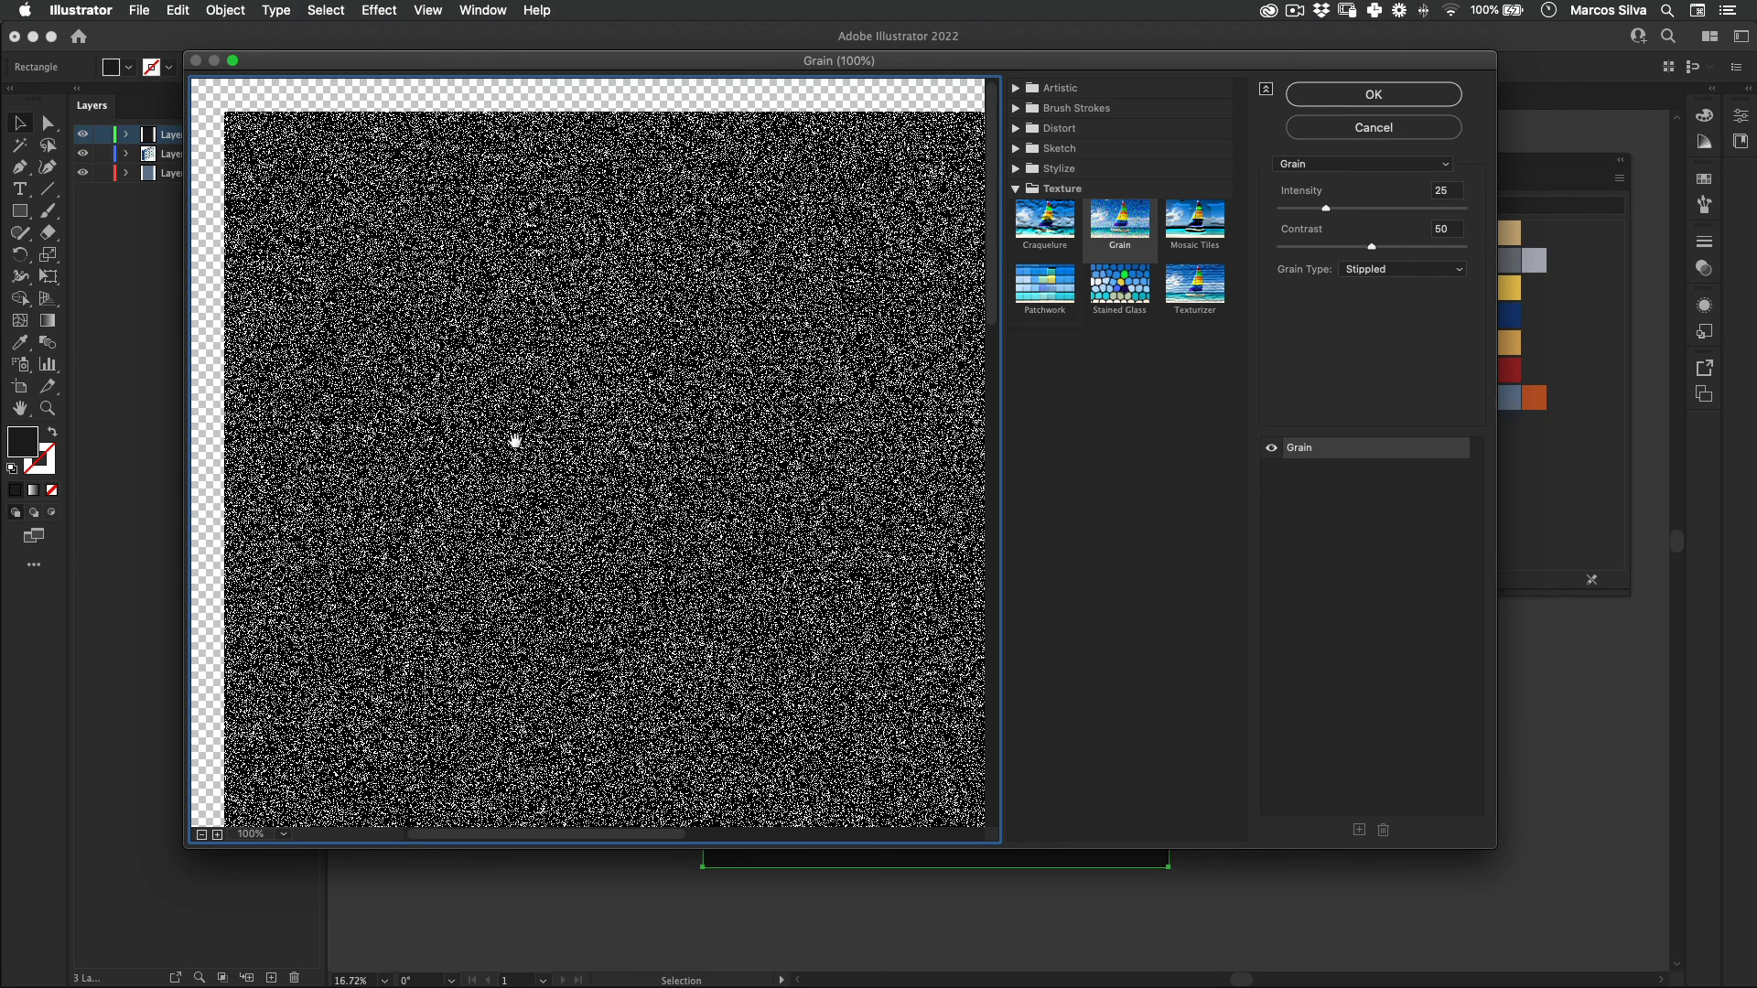
left_click(1382, 95)
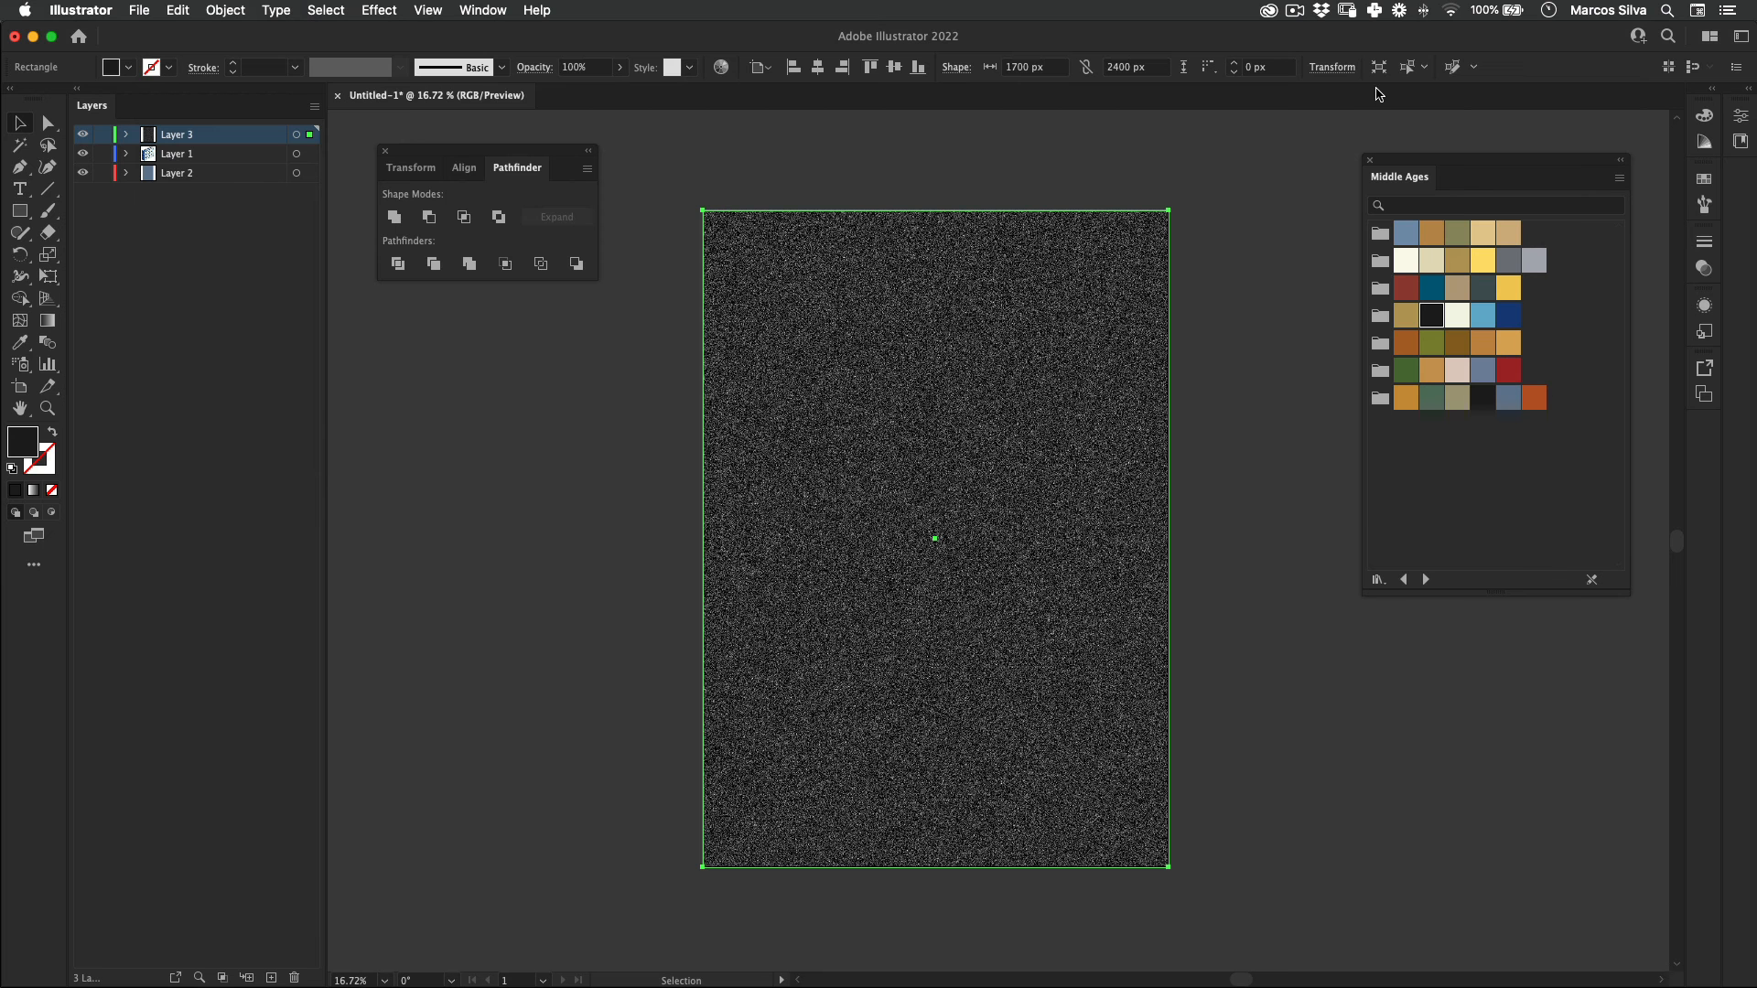
Step: Set the grain rectangle's blending mode to Screen
left_click(535, 66)
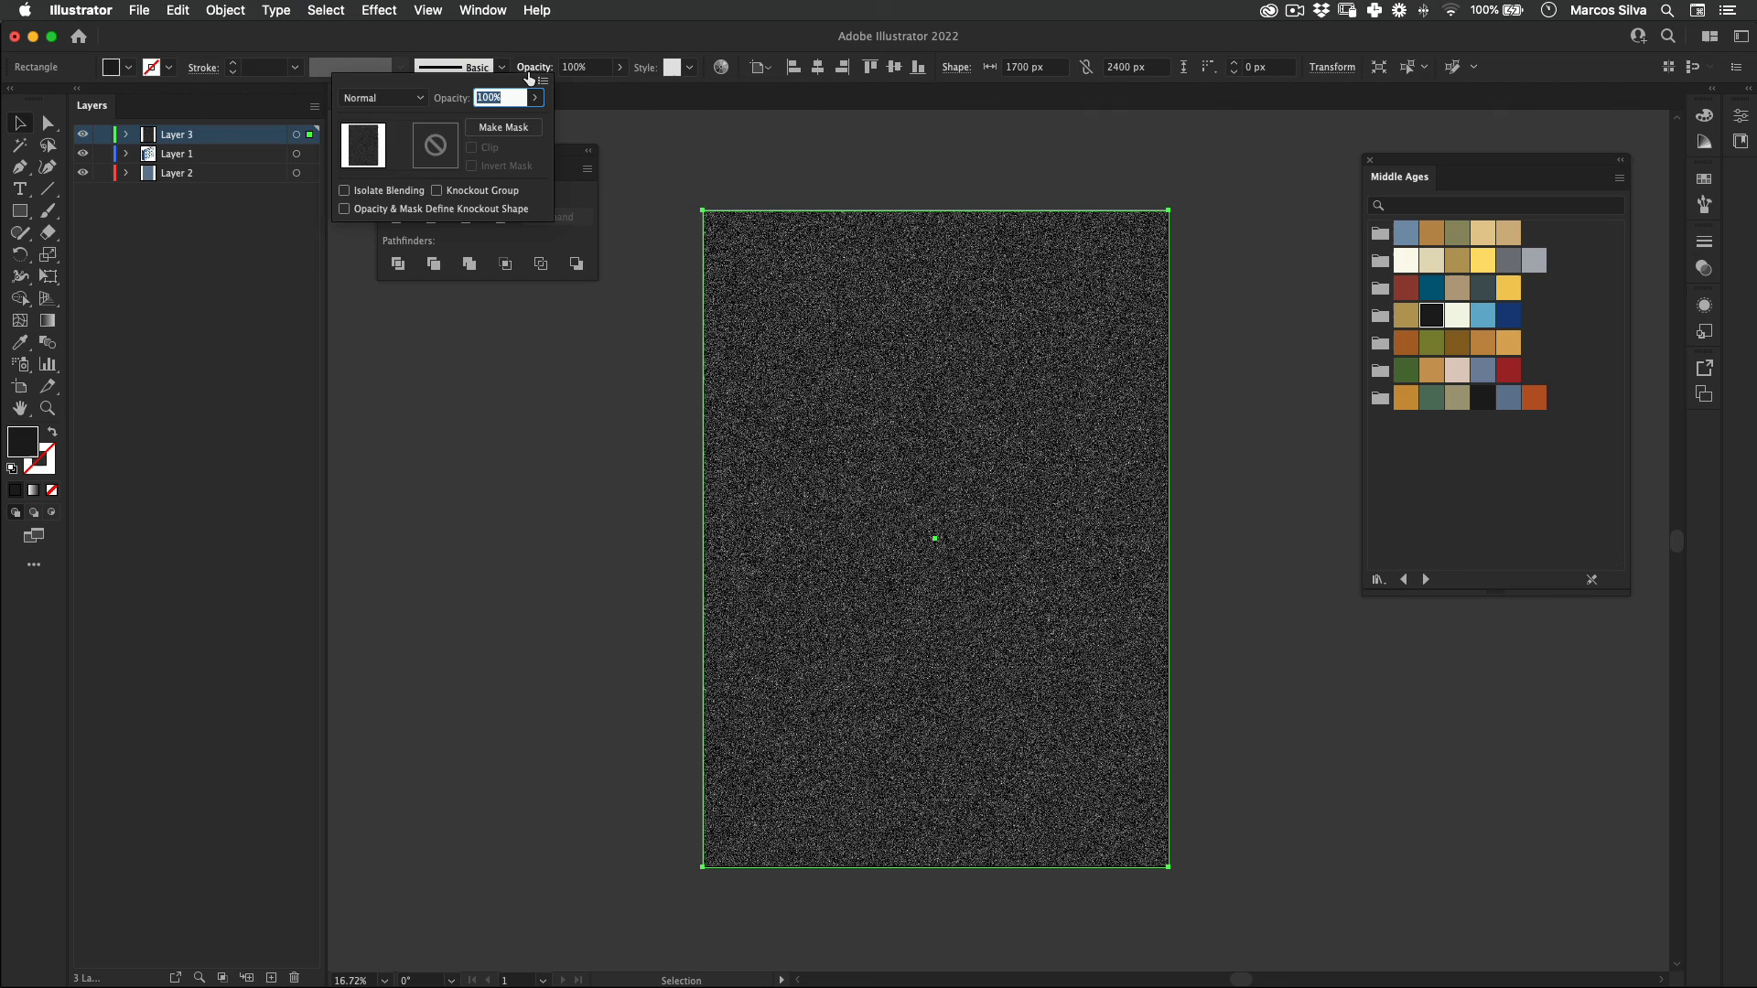
left_click(400, 98)
left_click(428, 226)
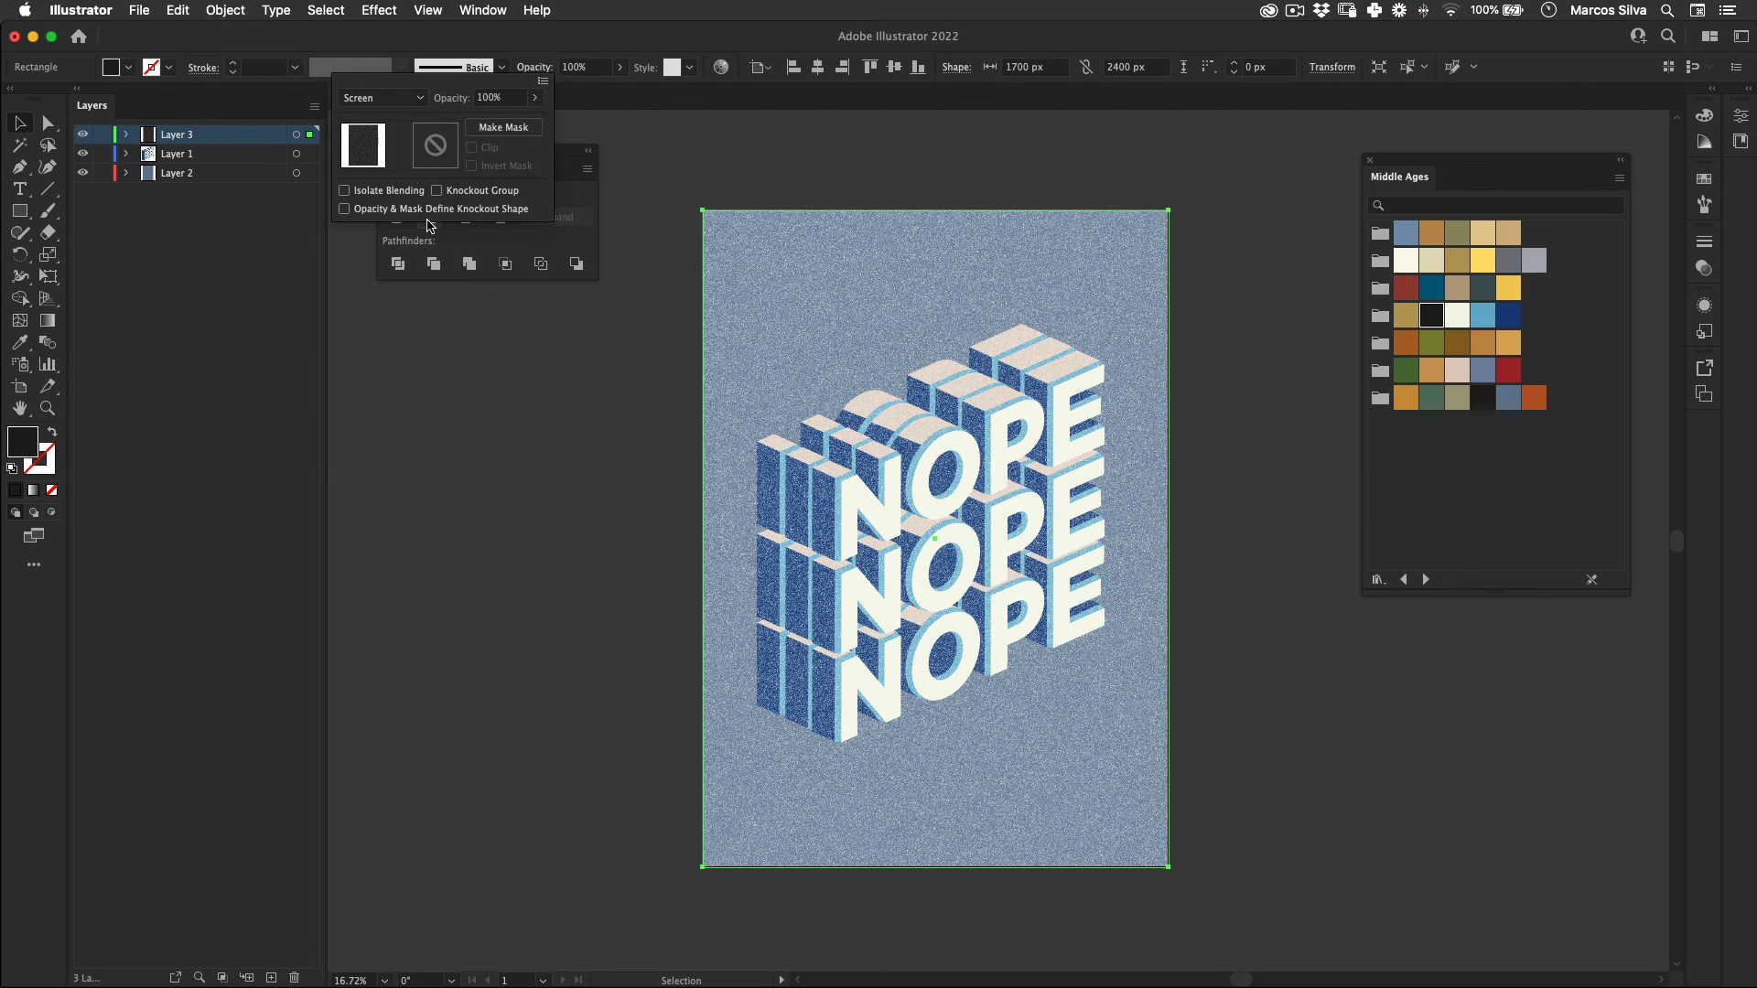
Step: Set the grain rectangle's opacity to 5% and check the texture up close on the lettering
left_click(593, 70)
left_click_drag(595, 69, 546, 61)
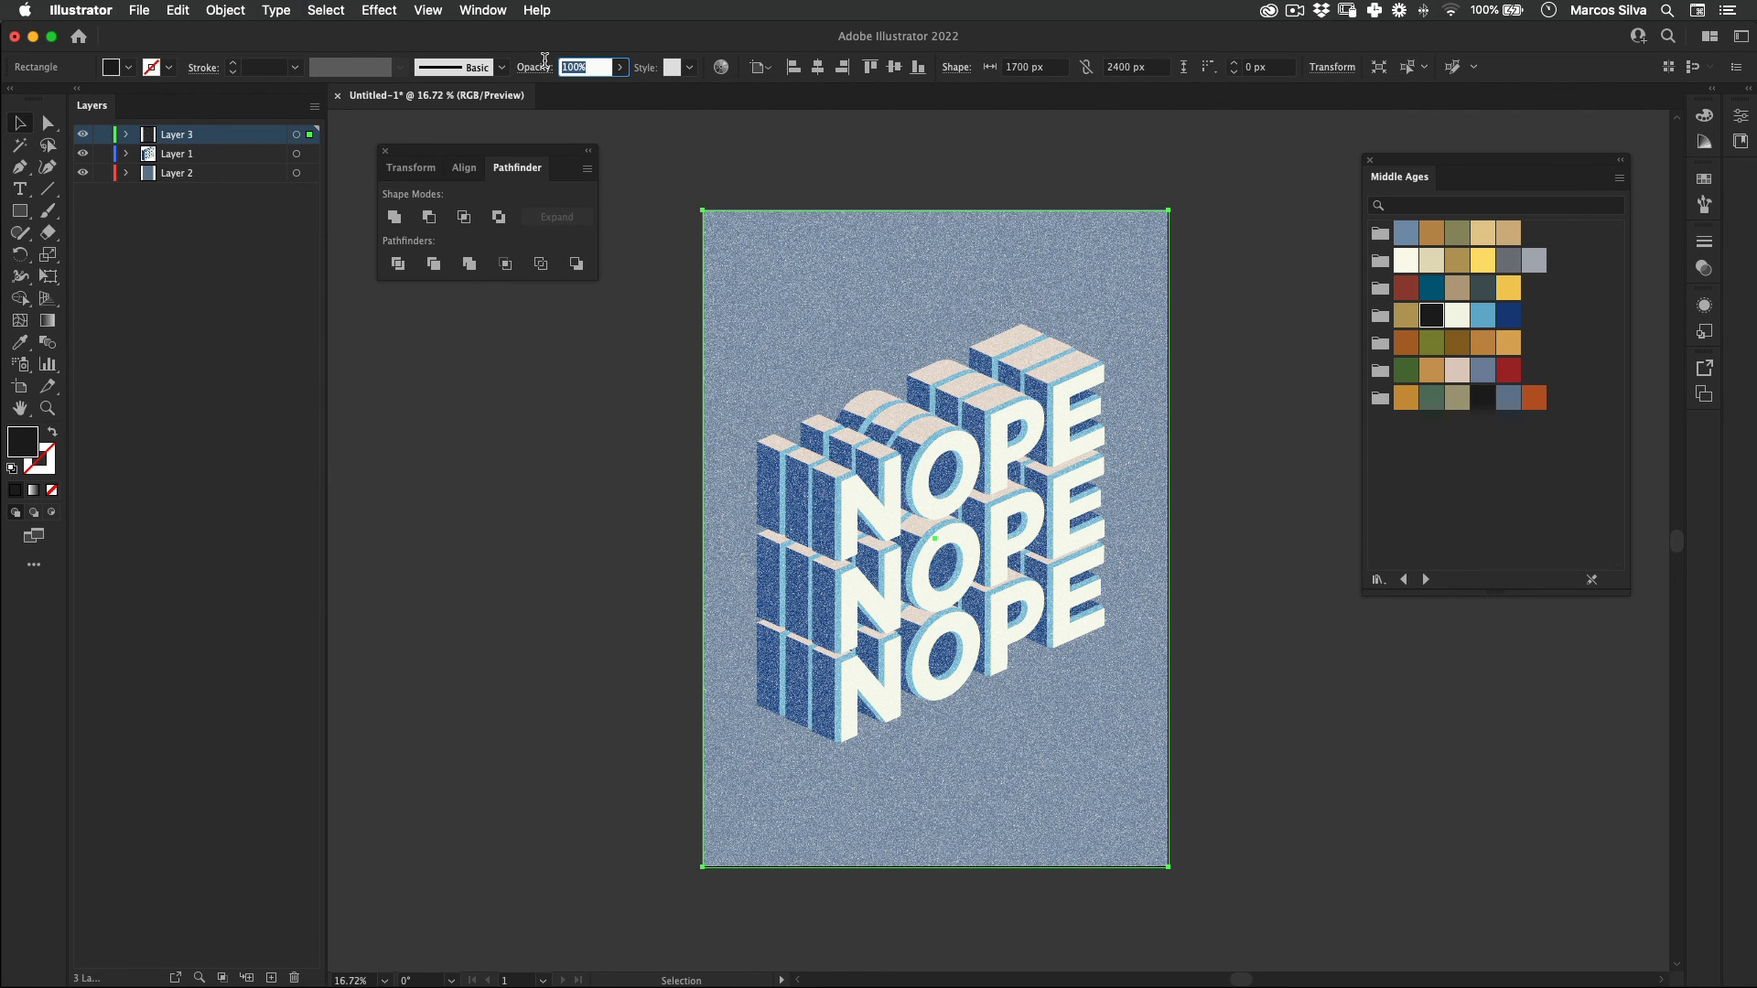
type("5")
key("Return")
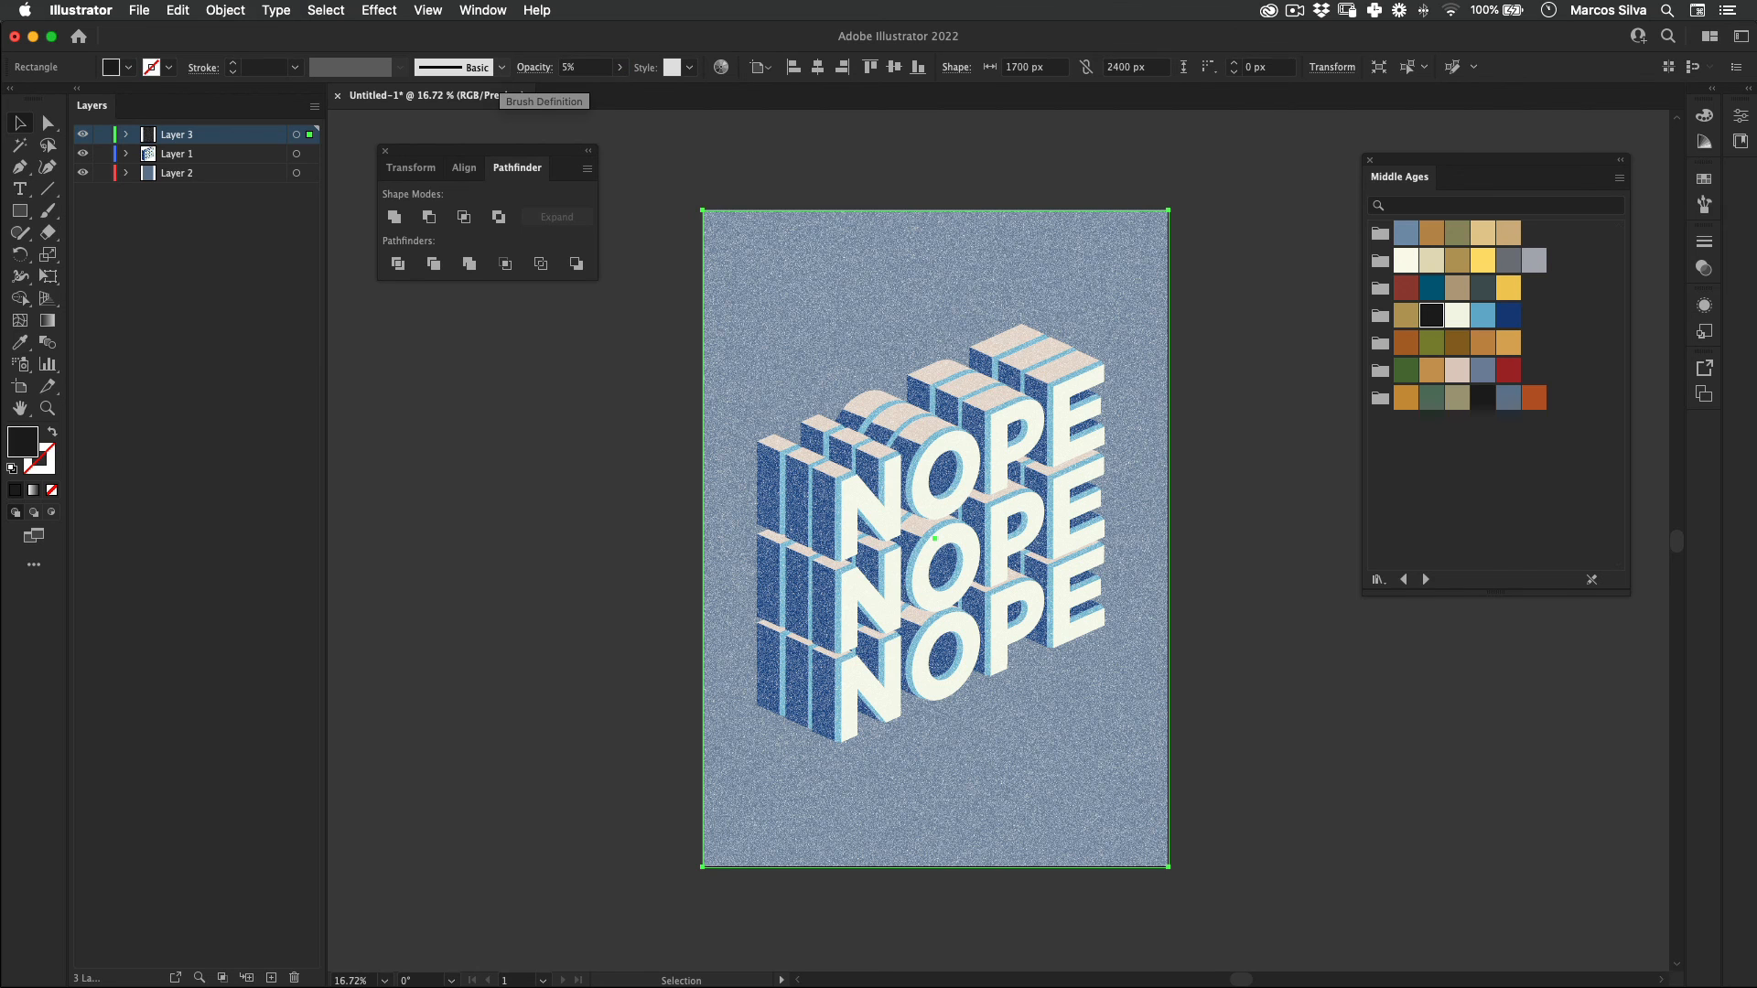
key("z")
left_click_drag(901, 468, 1139, 430)
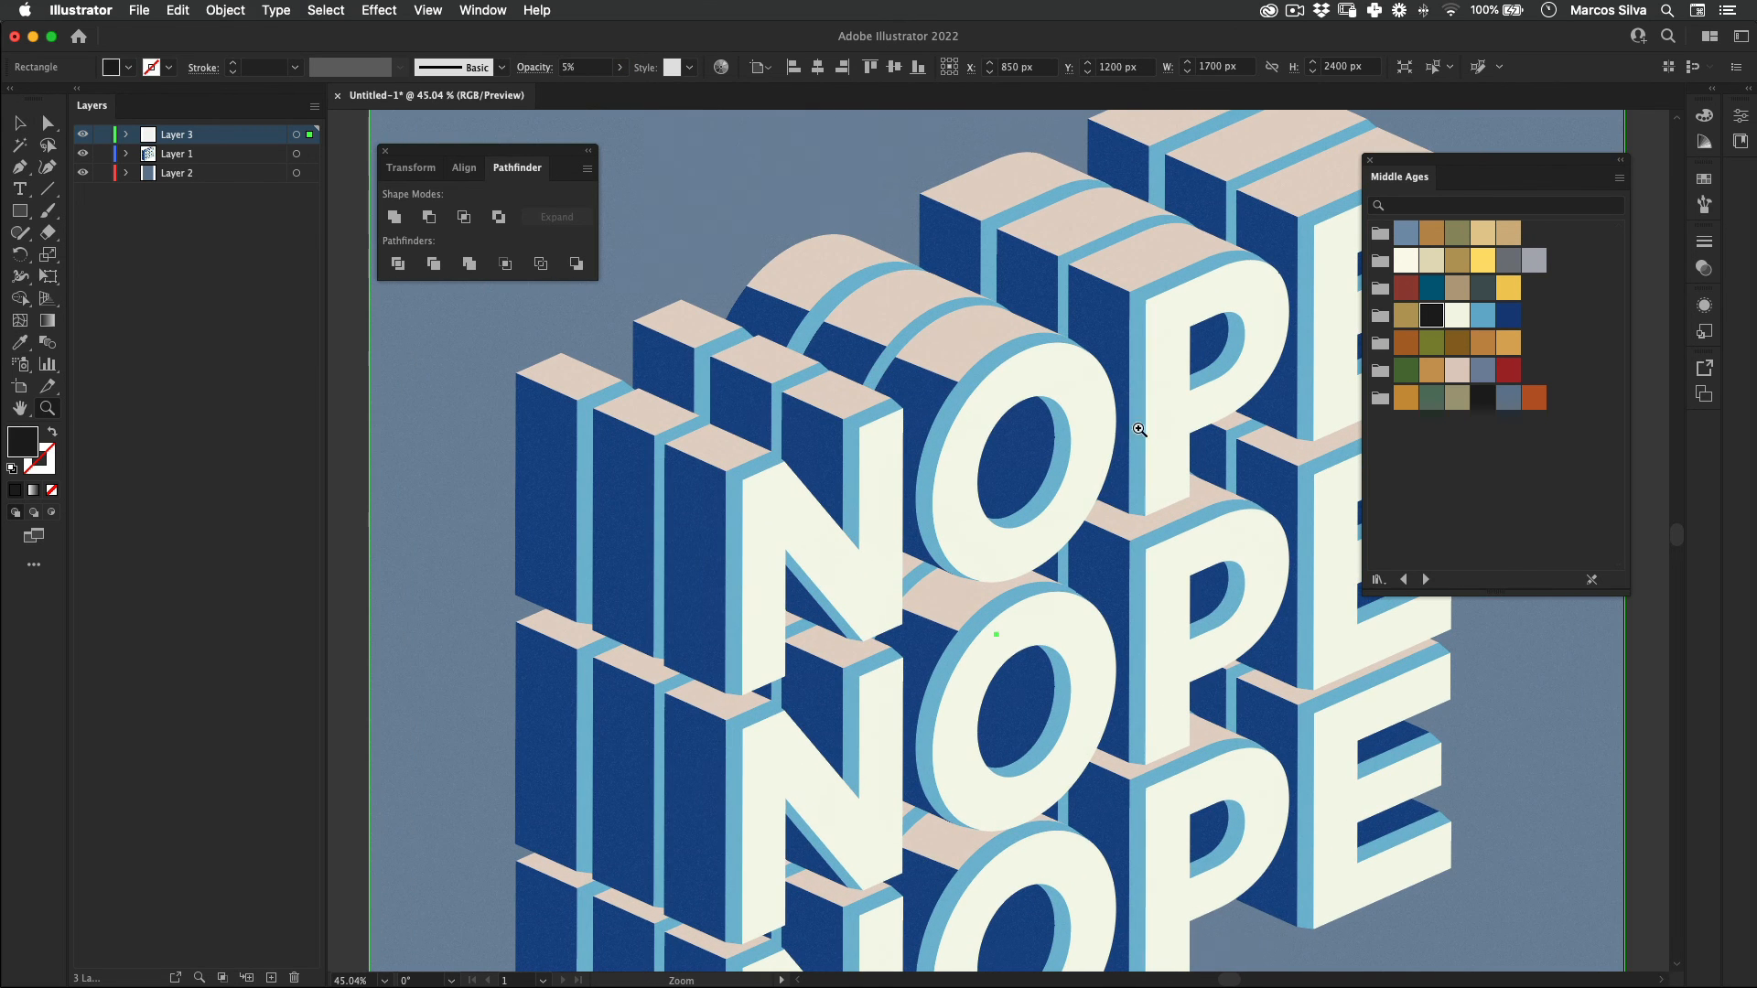
Step: Set the grain rectangle's opacity to 15%, deselect it, and return to the whole poster
left_click(574, 67)
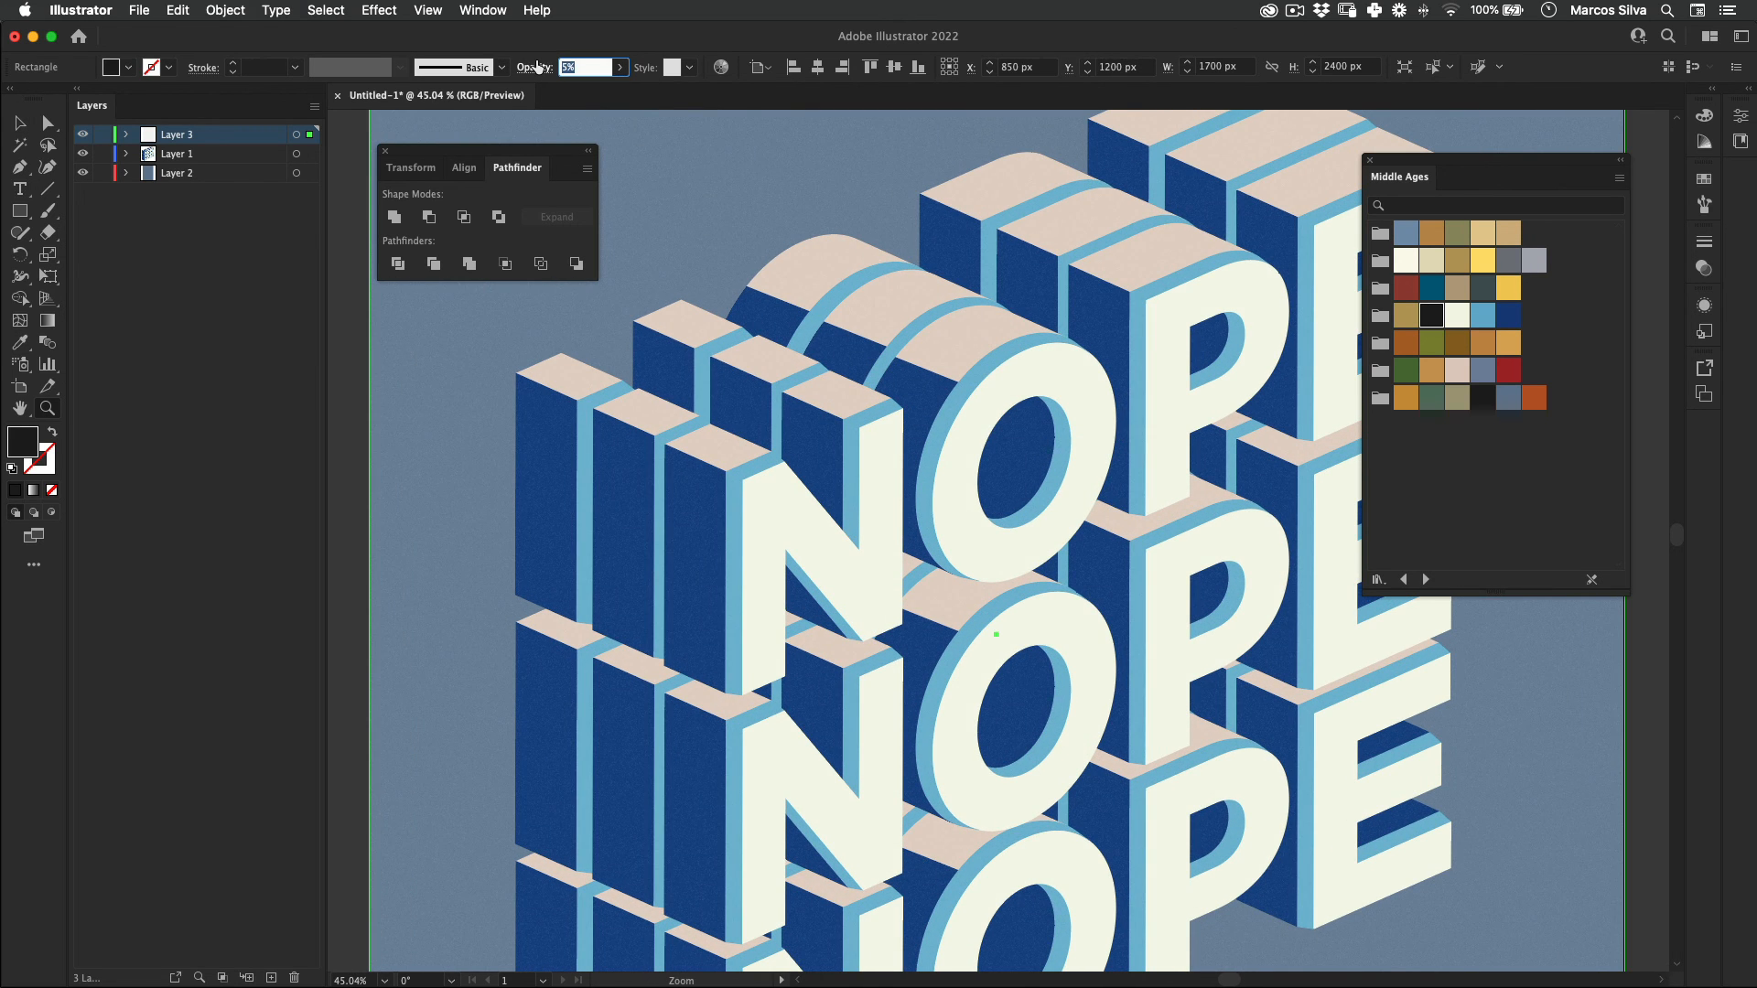
type("15")
key("Return")
left_click_drag(898, 413, 766, 458)
left_click(592, 537)
left_click_drag(716, 615, 612, 552)
left_click_drag(892, 451, 833, 463)
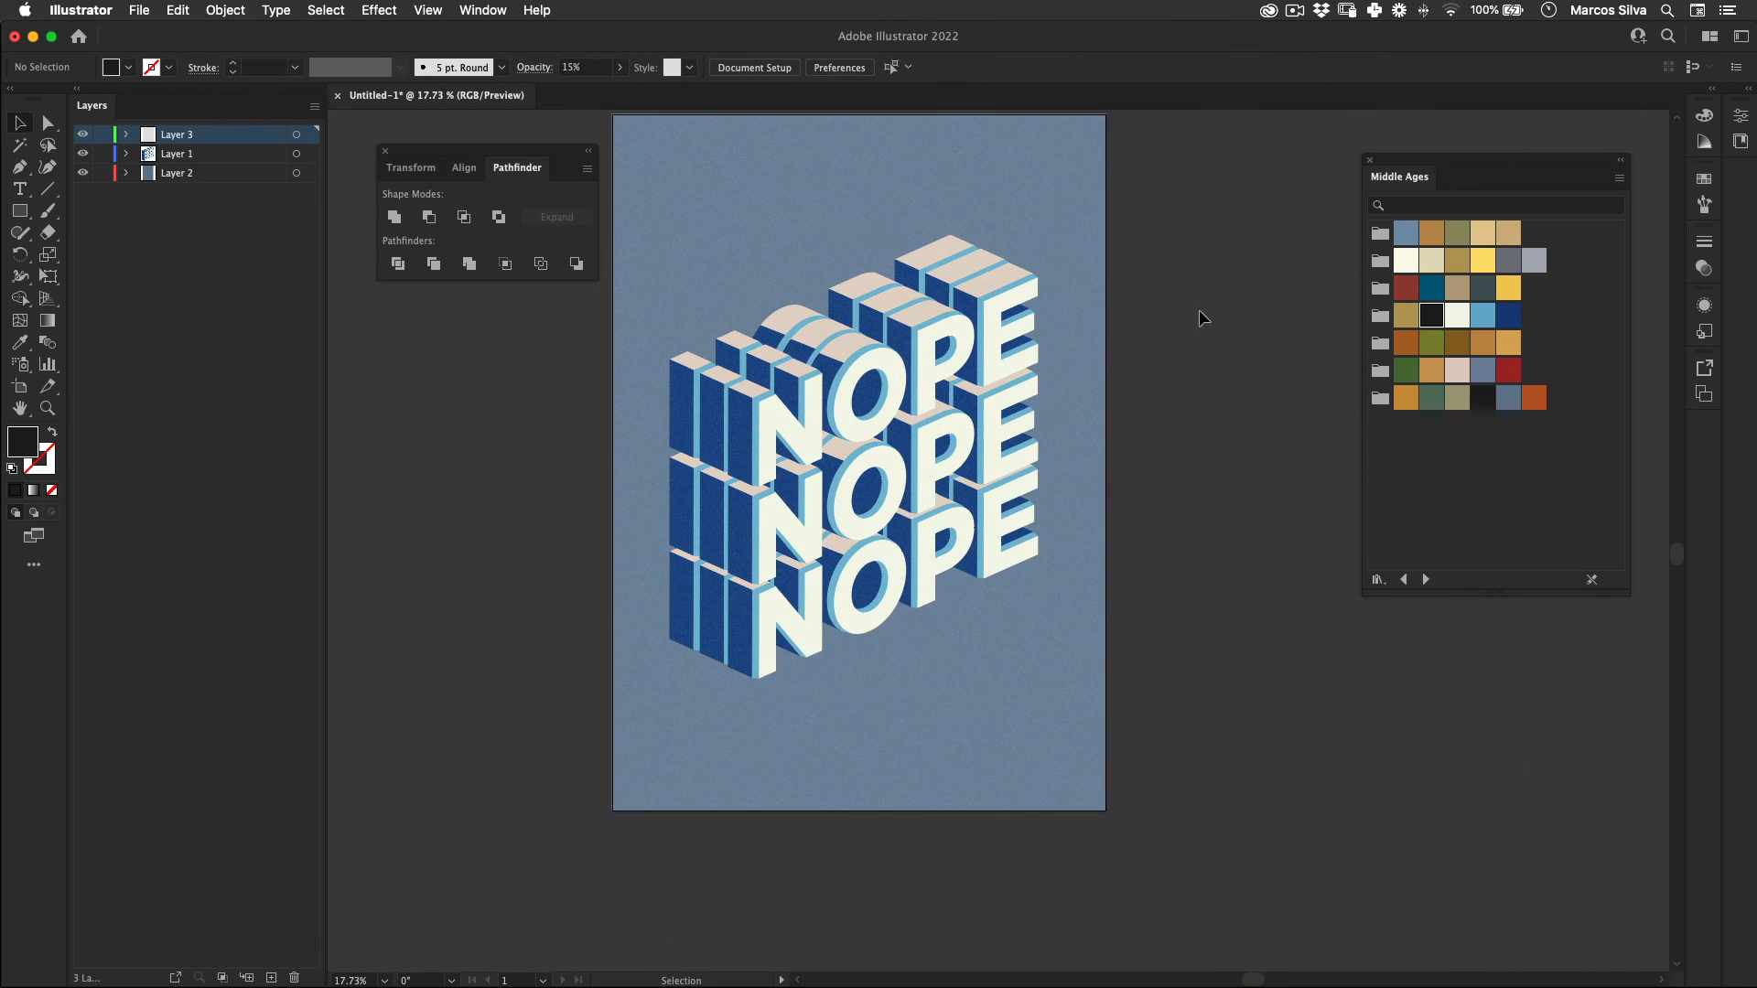
Step: Close the floating Pathfinder and Middle Ages panels and review the finished poster in full-screen mode
left_click_drag(1166, 395, 1147, 469)
left_click(386, 151)
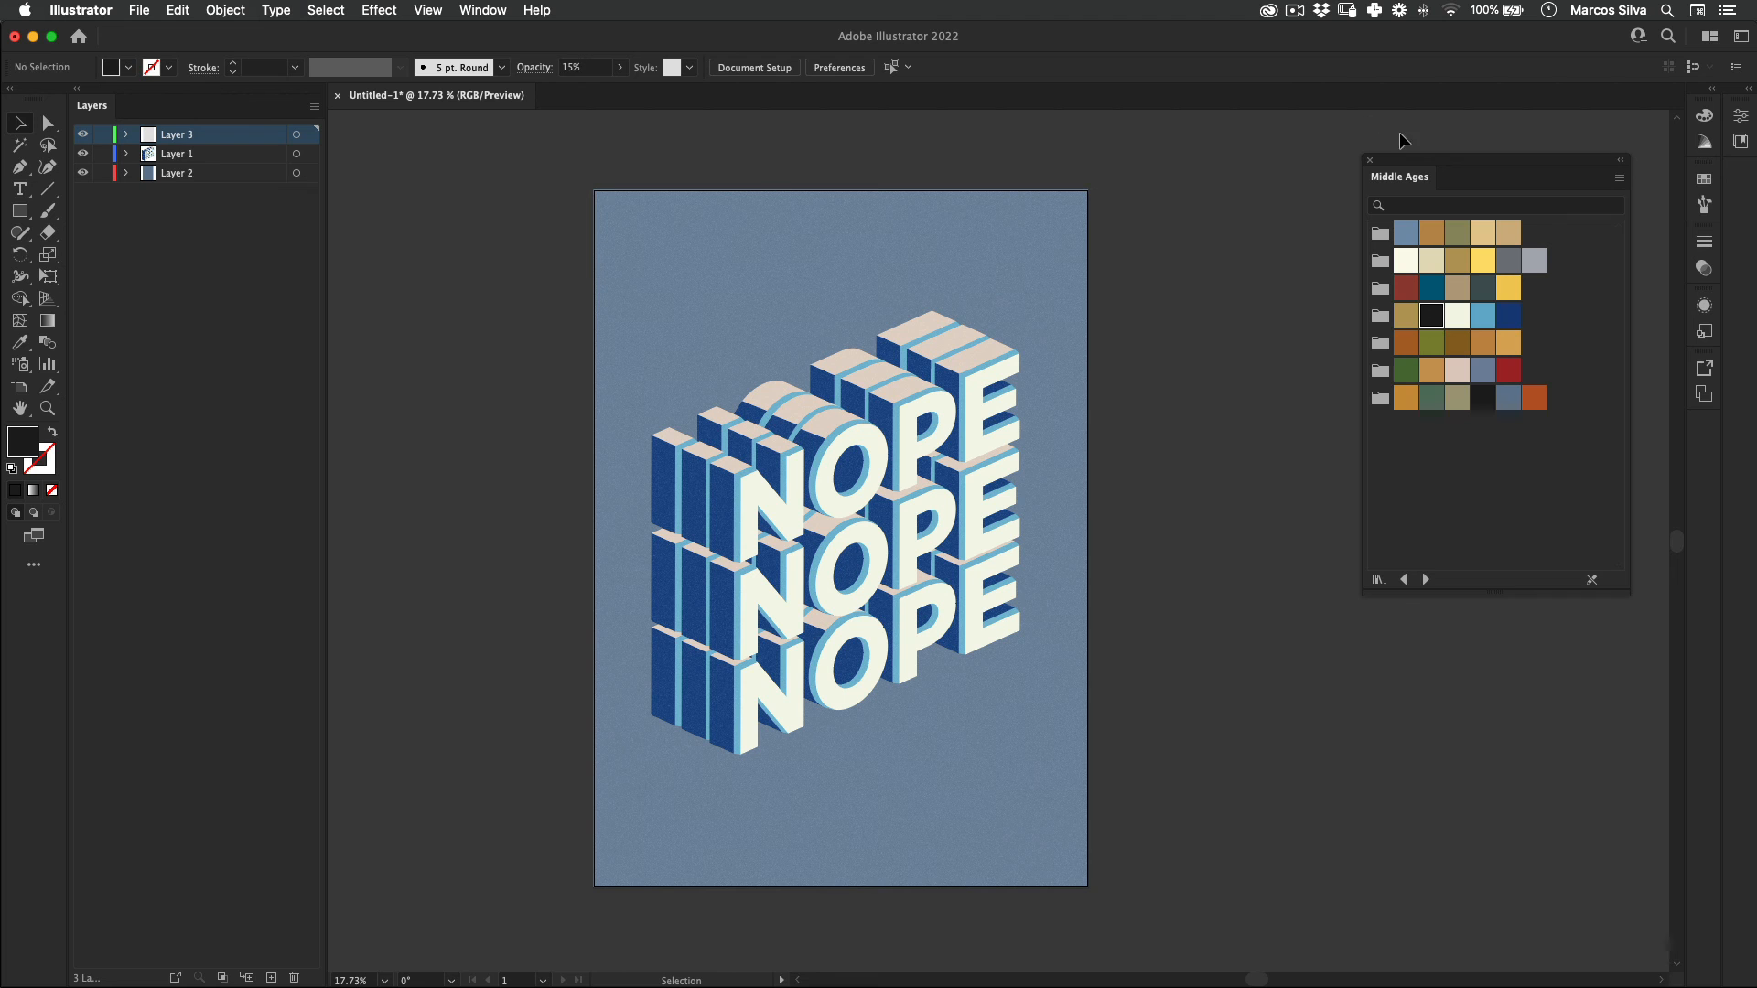
left_click(1371, 160)
key("f")
left_click_drag(847, 440, 1273, 401)
key("f")
scroll(946, 430, "up", 4)
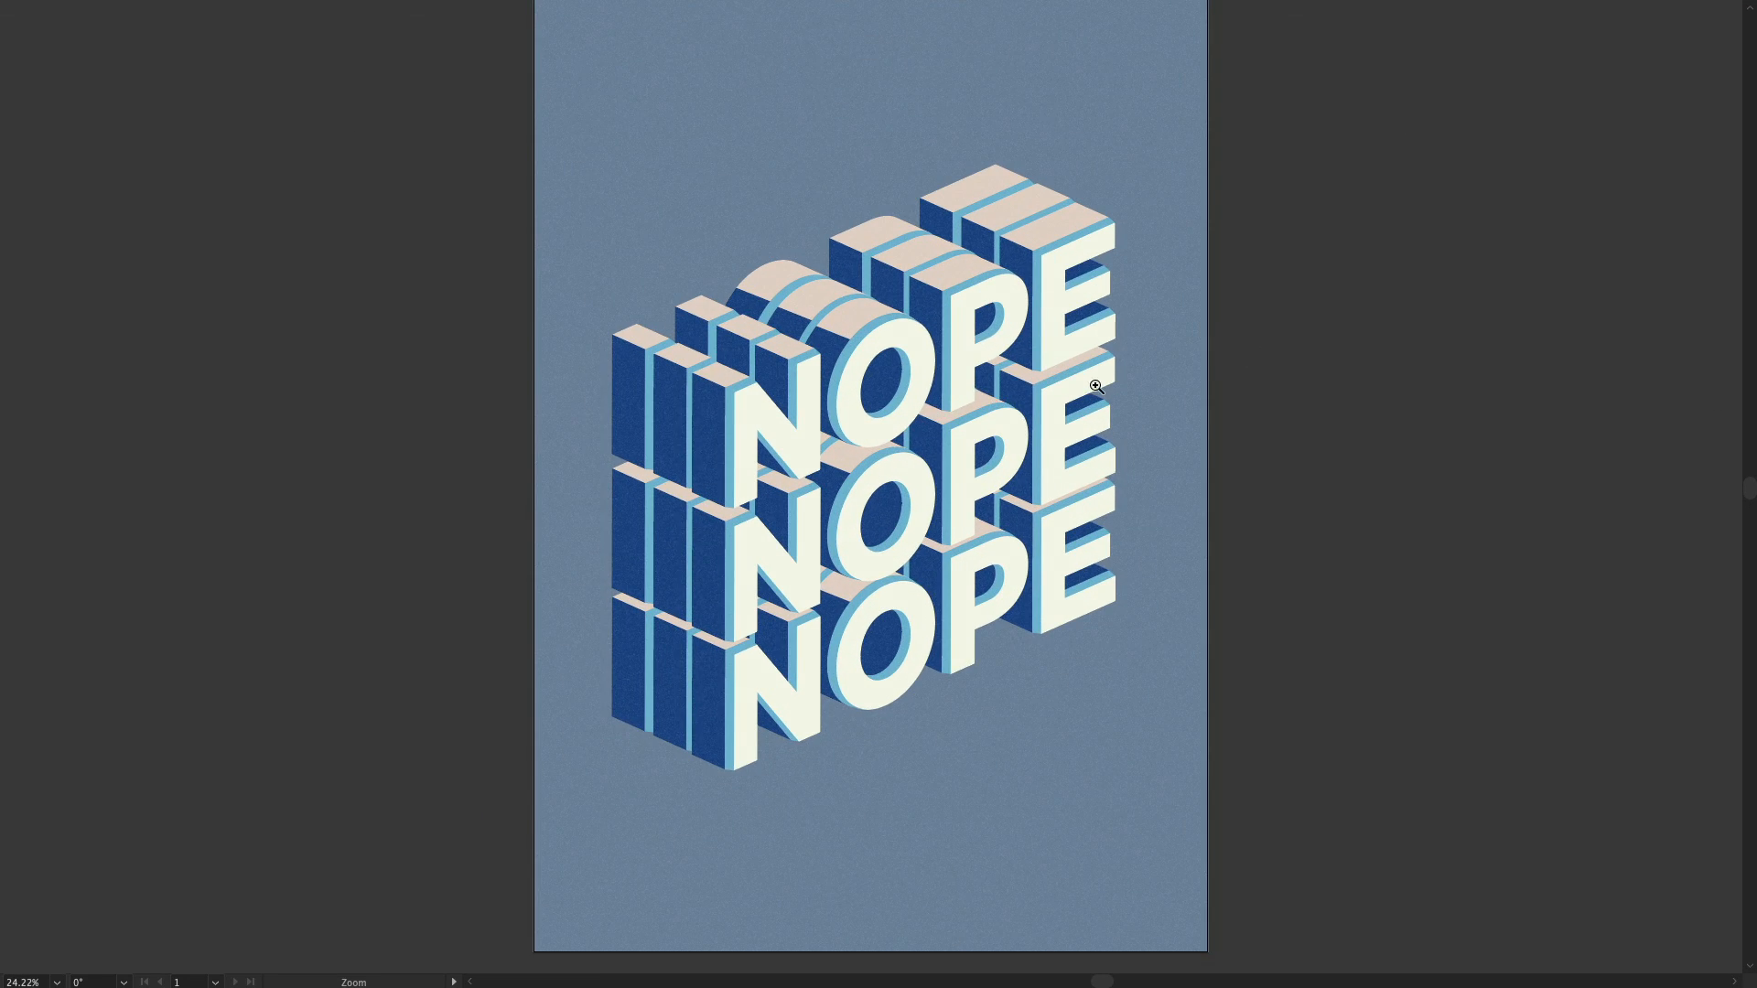
left_click_drag(928, 403, 921, 414)
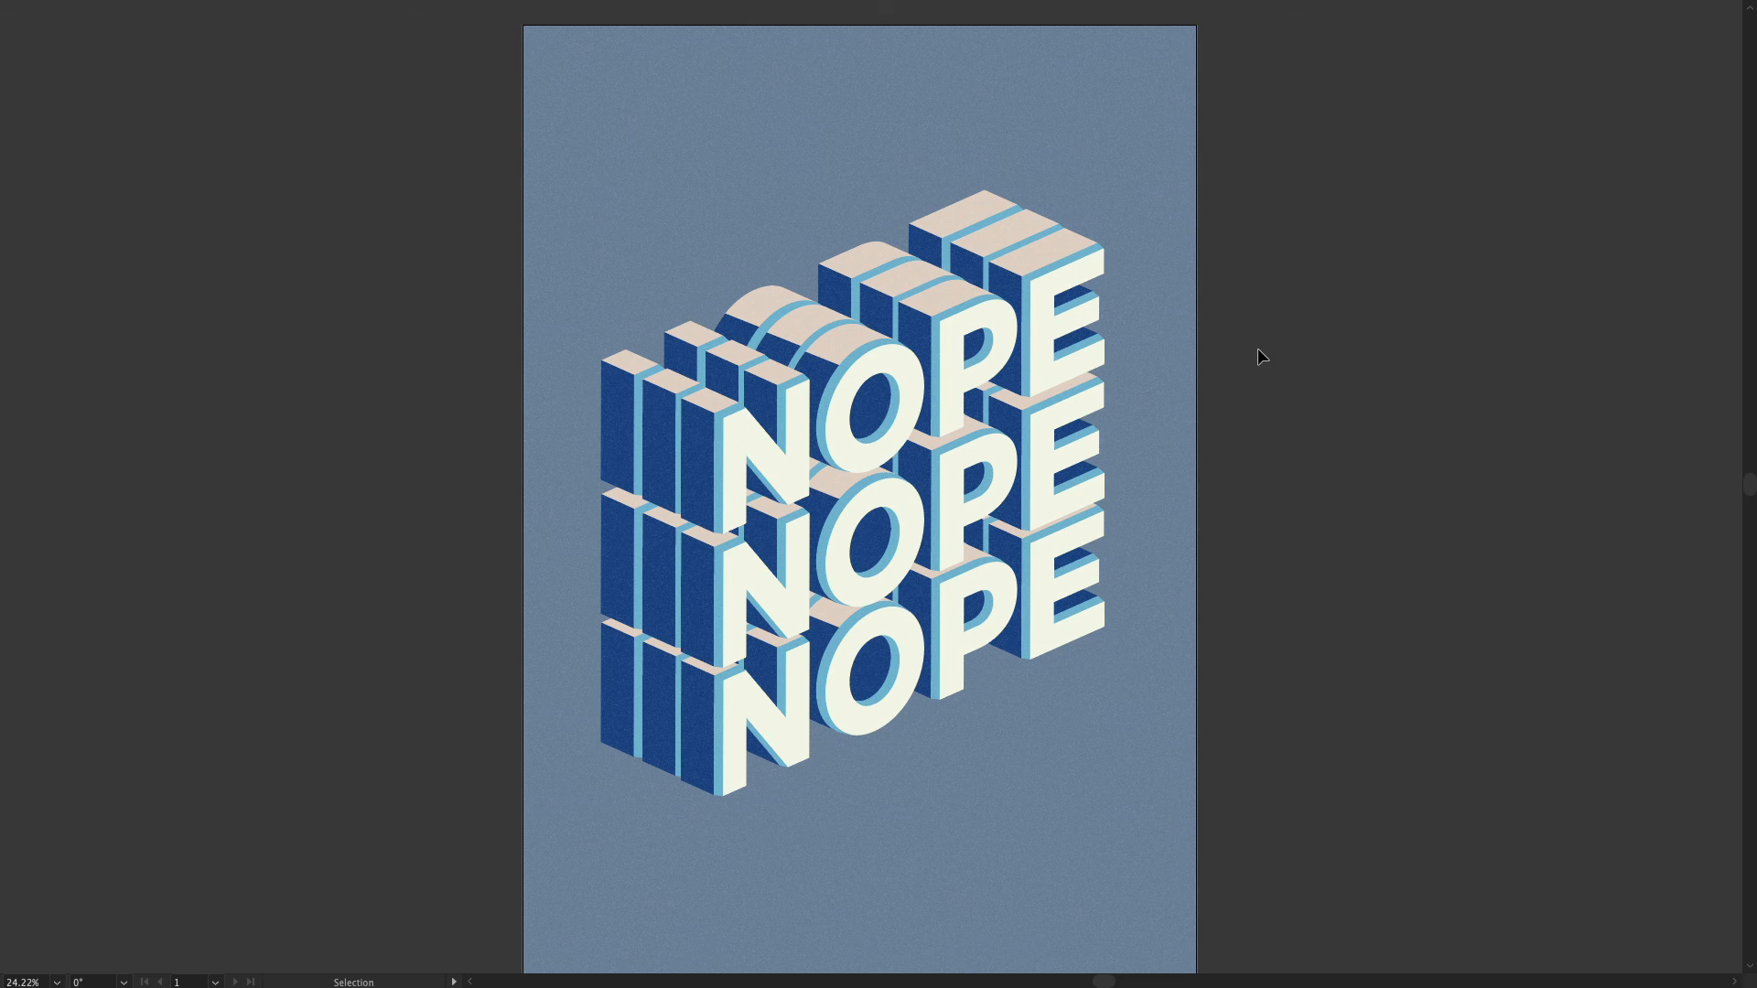